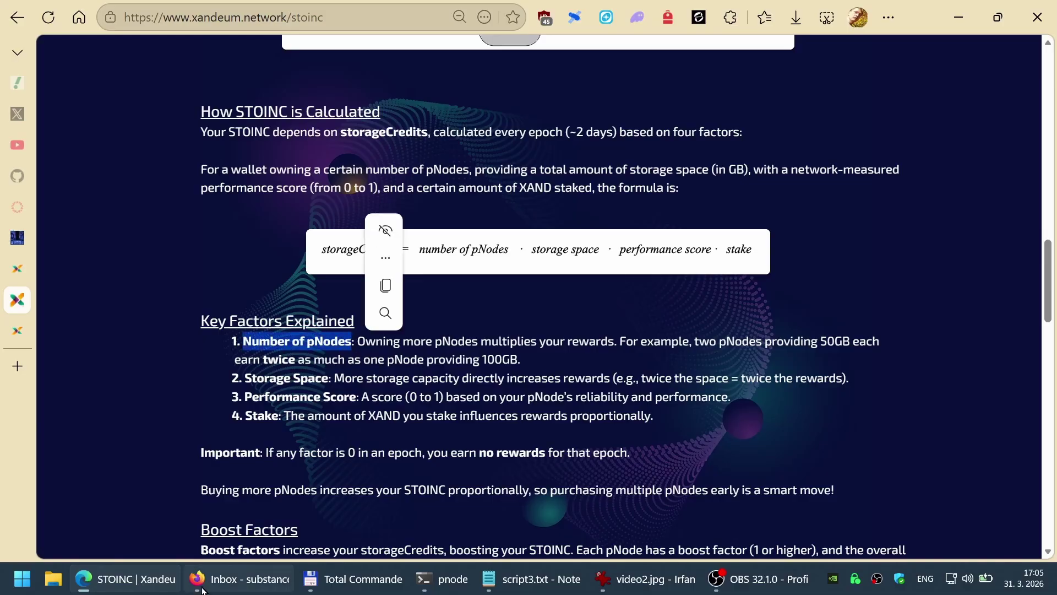
Step: Cycle between the pnode terminal and the browser tabs to reach the pchednode dashboard tab
{"action": "key", "text": "alt+Tab"}
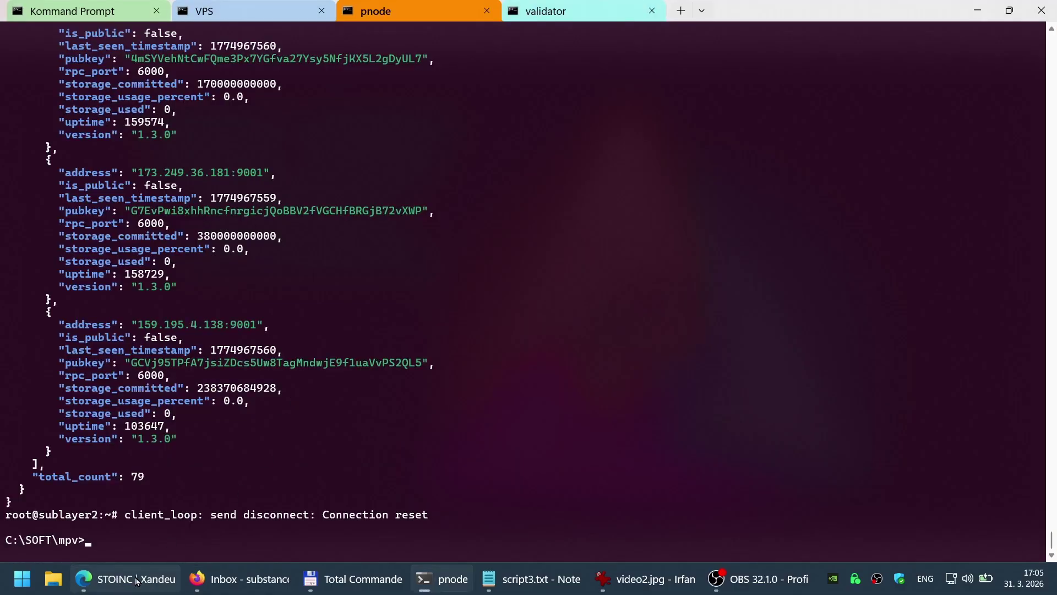
{"action": "key", "text": "alt+Tab"}
{"action": "key", "text": "ctrl+Tab"}
{"action": "key", "text": "ctrl+Tab"}
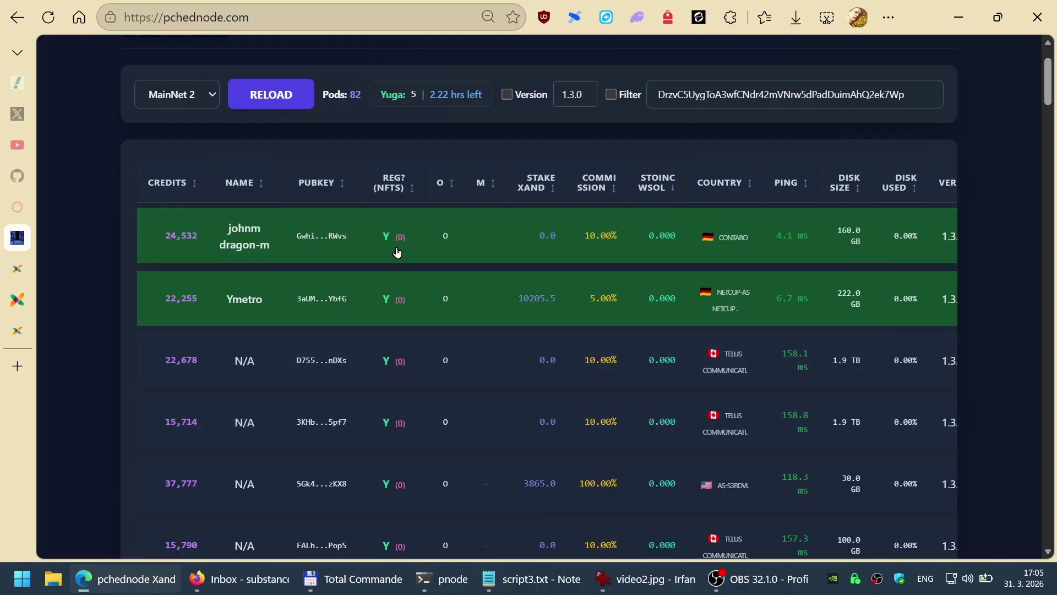
{"action": "key", "text": "ctrl+Tab"}
{"action": "key", "text": "ctrl+Tab"}
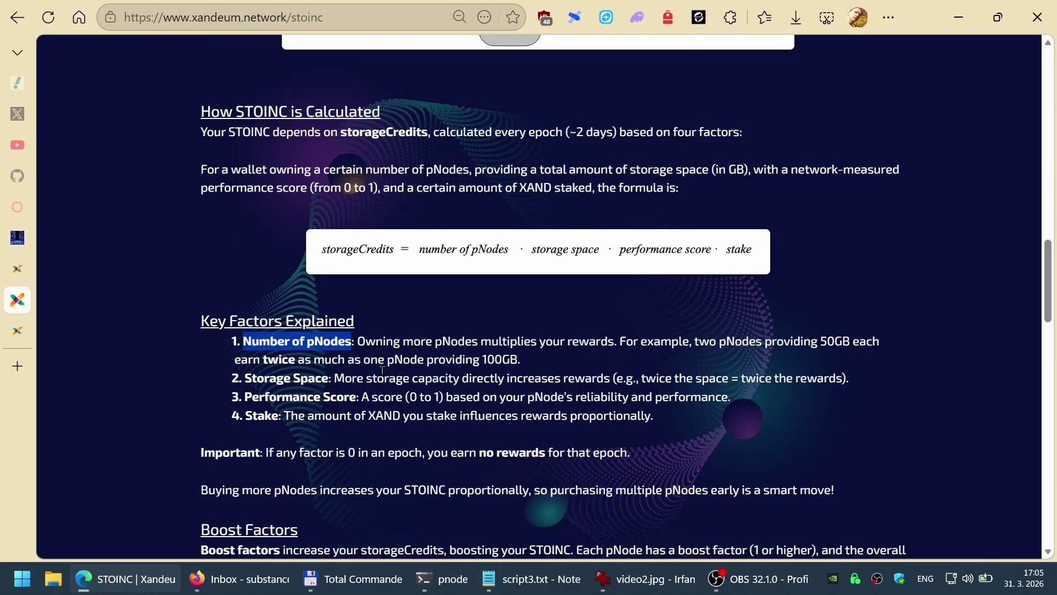
Step: Highlight the Storage Space, Performance Score, Stake and STOINC boost factor terms
{"action": "left_click_drag", "start_coordinate": [248, 376], "coordinate": [330, 379]}
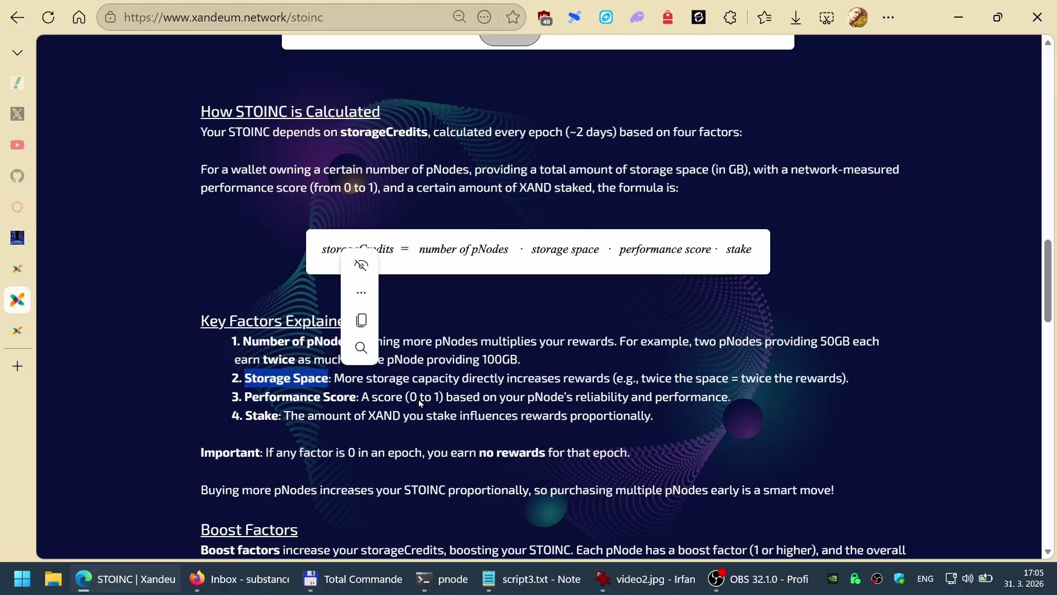
{"action": "left_click", "coordinate": [441, 401]}
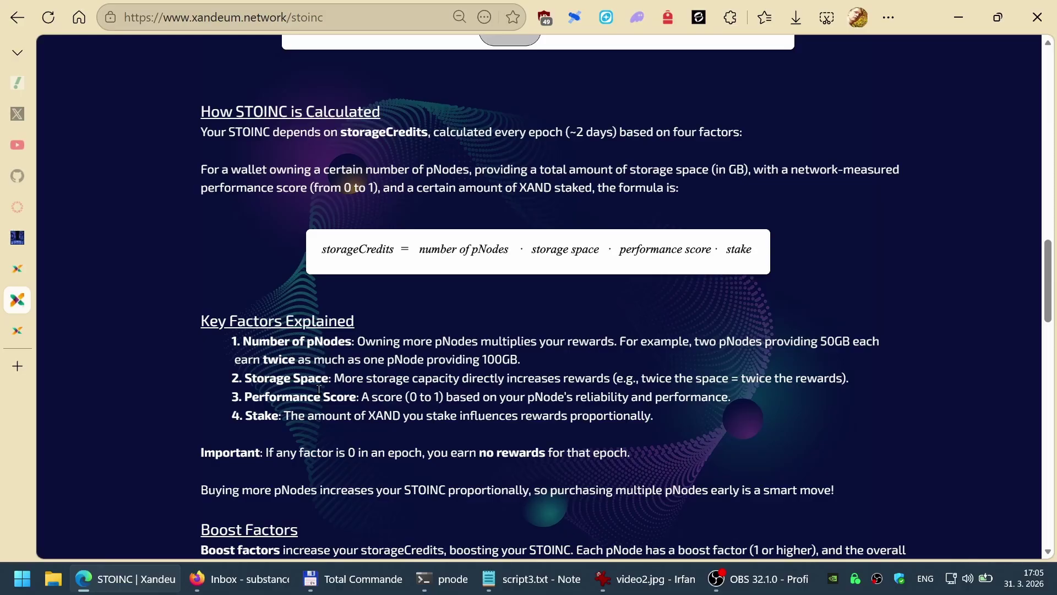
{"action": "left_click_drag", "start_coordinate": [244, 398], "coordinate": [357, 398]}
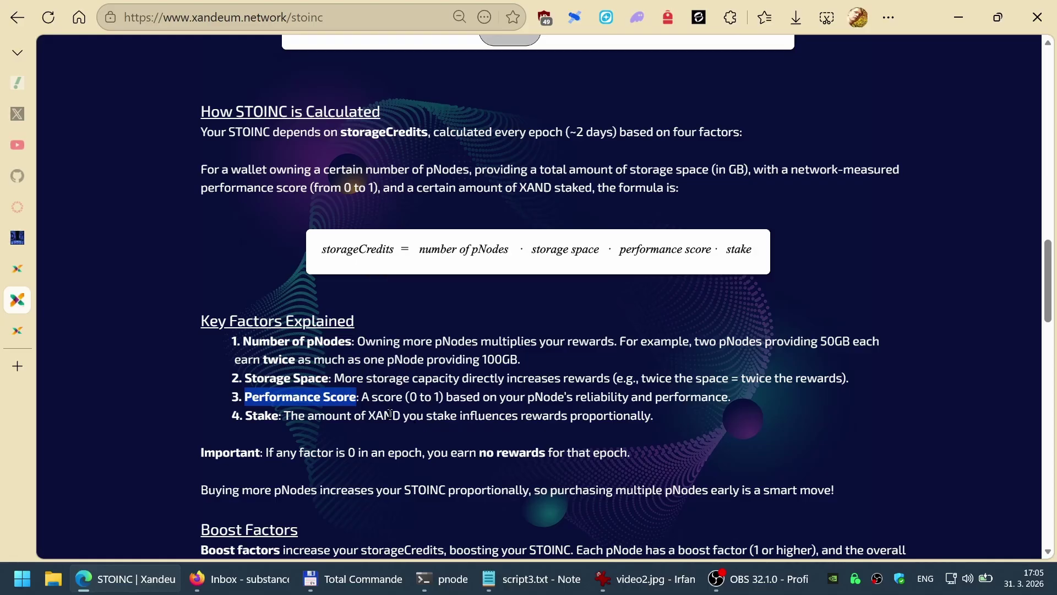
{"action": "left_click", "coordinate": [17, 238]}
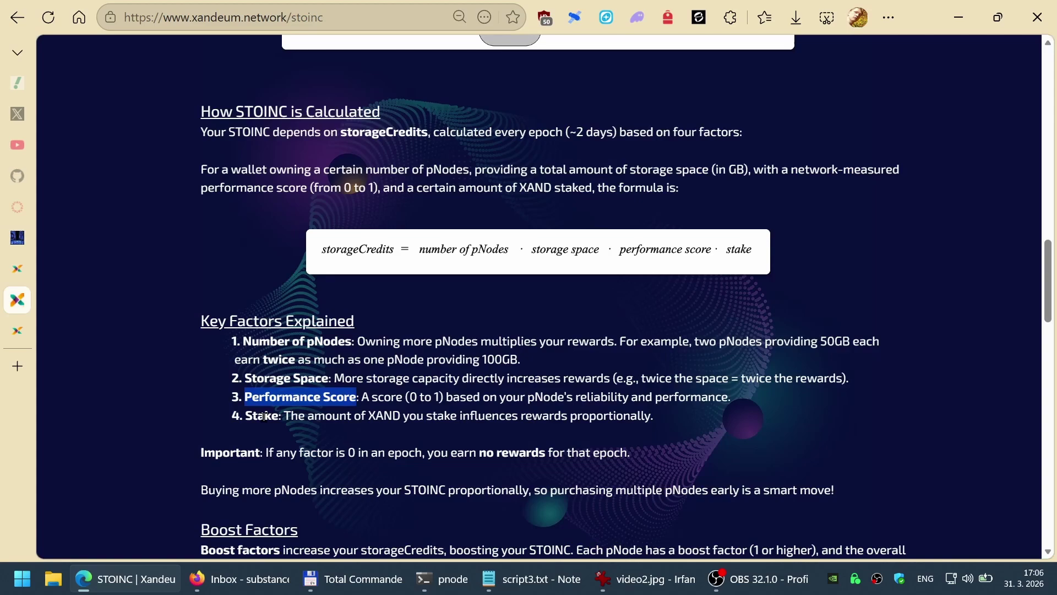
{"action": "left_click", "coordinate": [265, 416]}
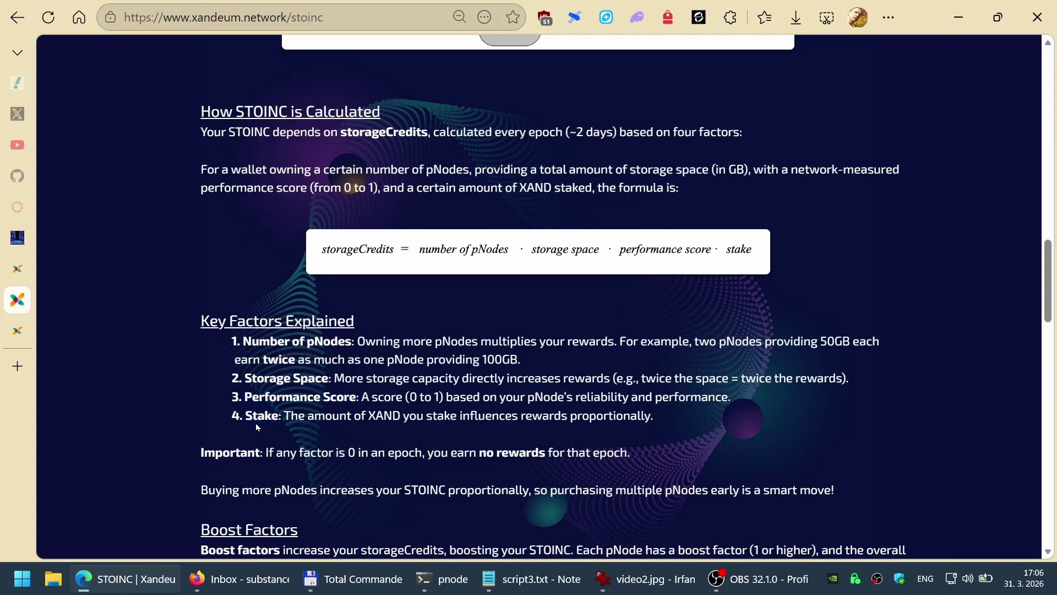
{"action": "double_click", "coordinate": [260, 416]}
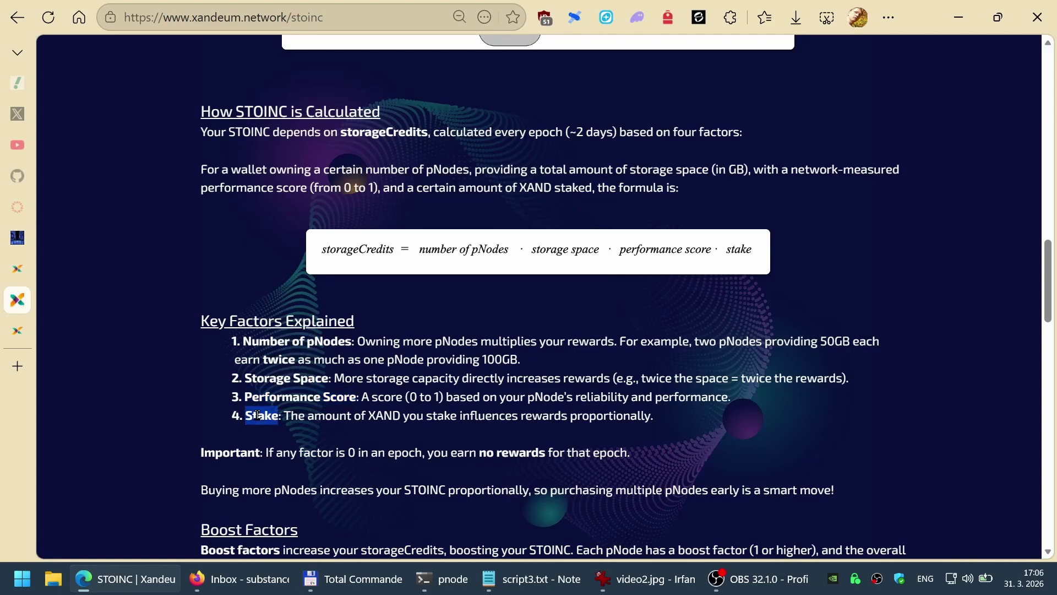
{"action": "left_click", "coordinate": [349, 435]}
{"action": "double_click", "coordinate": [258, 417]}
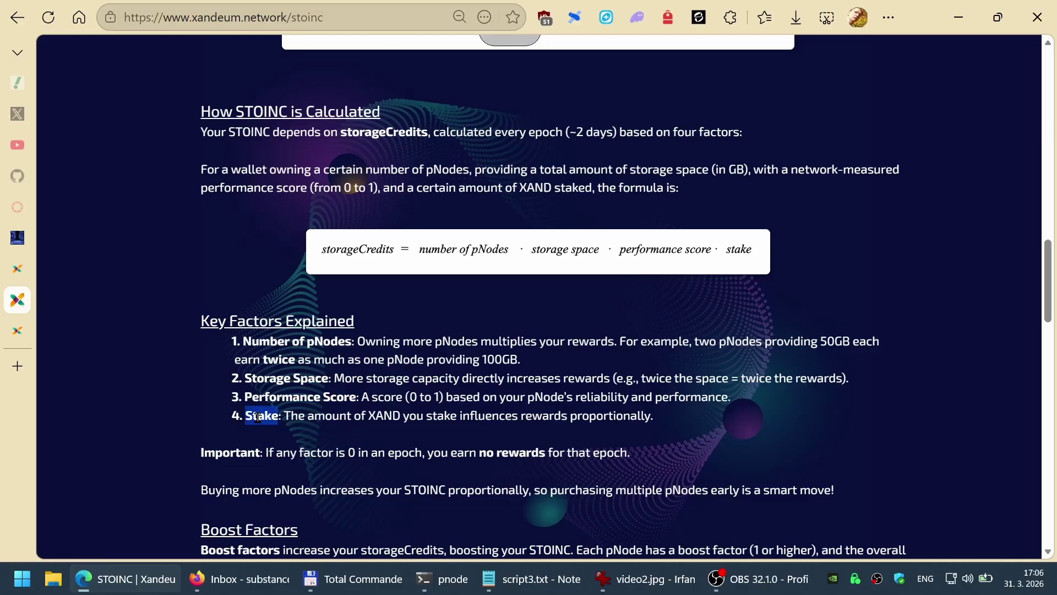
{"action": "left_click", "coordinate": [340, 429]}
{"action": "left_click_drag", "start_coordinate": [237, 111], "coordinate": [287, 113]}
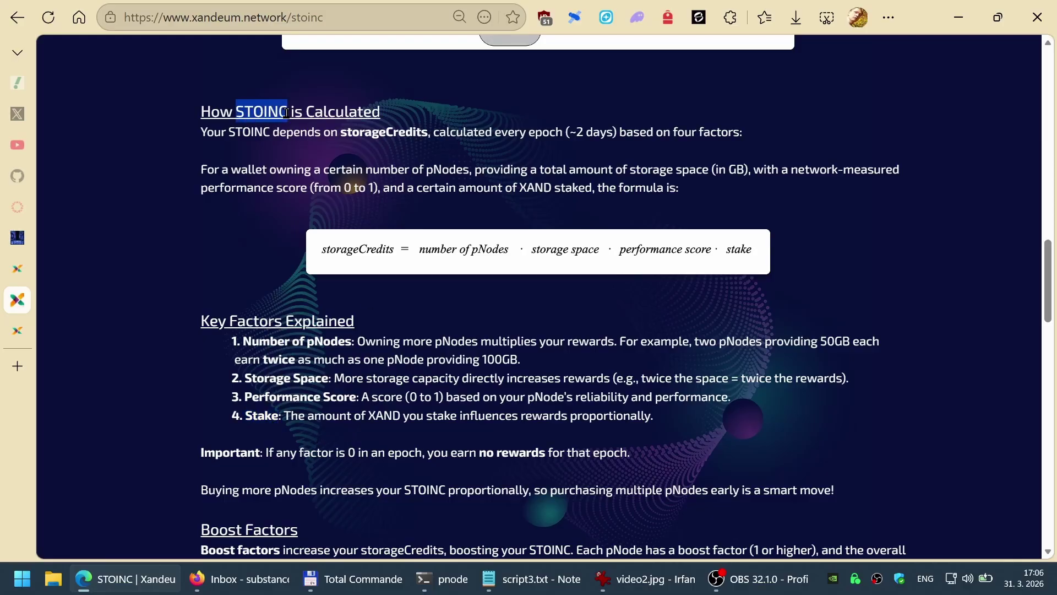
{"action": "left_click", "coordinate": [274, 262]}
Step: Scroll down the STOINC page past Boost Factors, highlighting Stake on the way
{"action": "scroll", "coordinate": [372, 353], "scroll_direction": "down", "scroll_amount": 1}
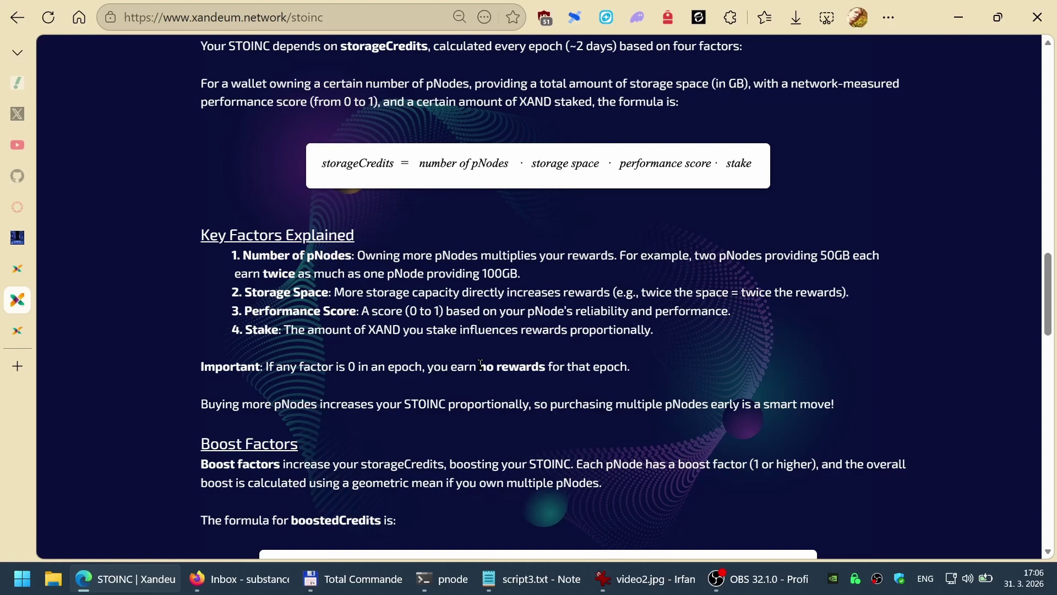
{"action": "double_click", "coordinate": [262, 329]}
{"action": "left_click", "coordinate": [318, 351]}
{"action": "scroll", "coordinate": [546, 339], "scroll_direction": "down", "scroll_amount": 5}
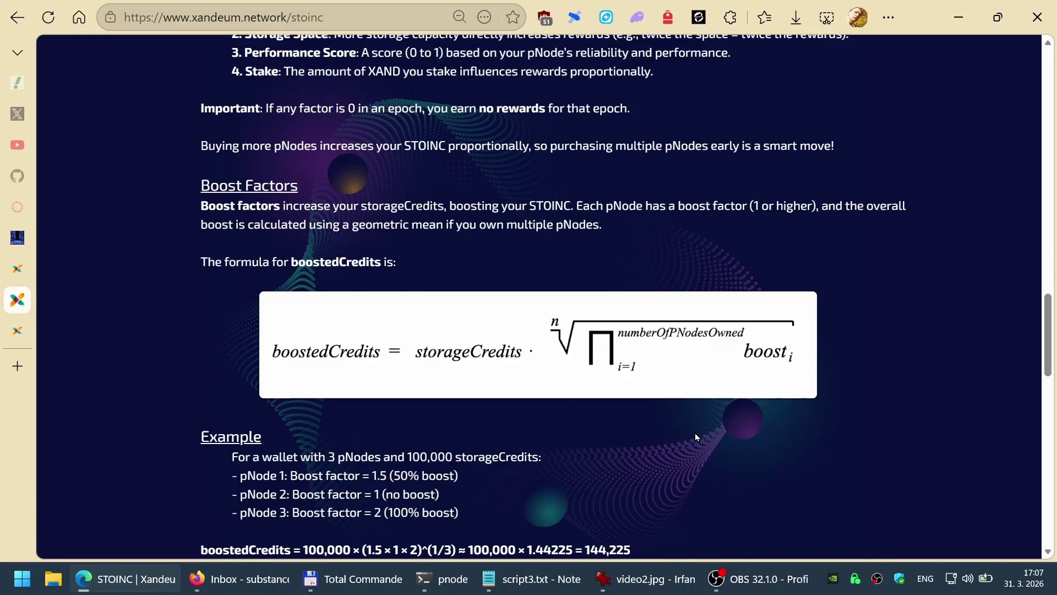
{"action": "scroll", "coordinate": [696, 433], "scroll_direction": "down", "scroll_amount": 2}
{"action": "scroll", "coordinate": [539, 419], "scroll_direction": "down", "scroll_amount": 8}
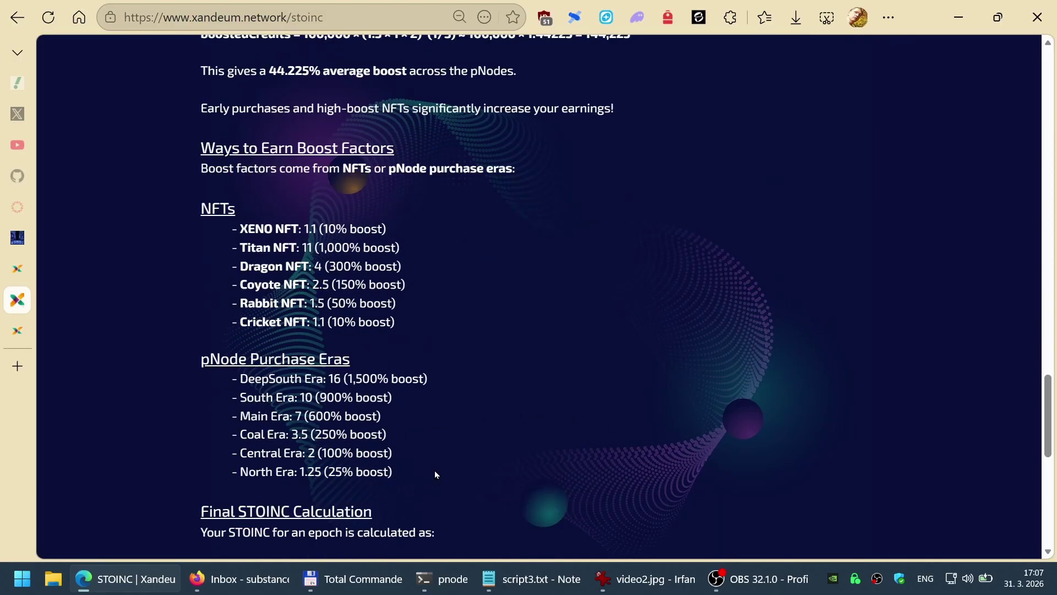
Step: Highlight the pNode Purchase Eras and NFT boost factor lists, including the Titan NFT
{"action": "left_click_drag", "start_coordinate": [436, 473], "coordinate": [231, 379]}
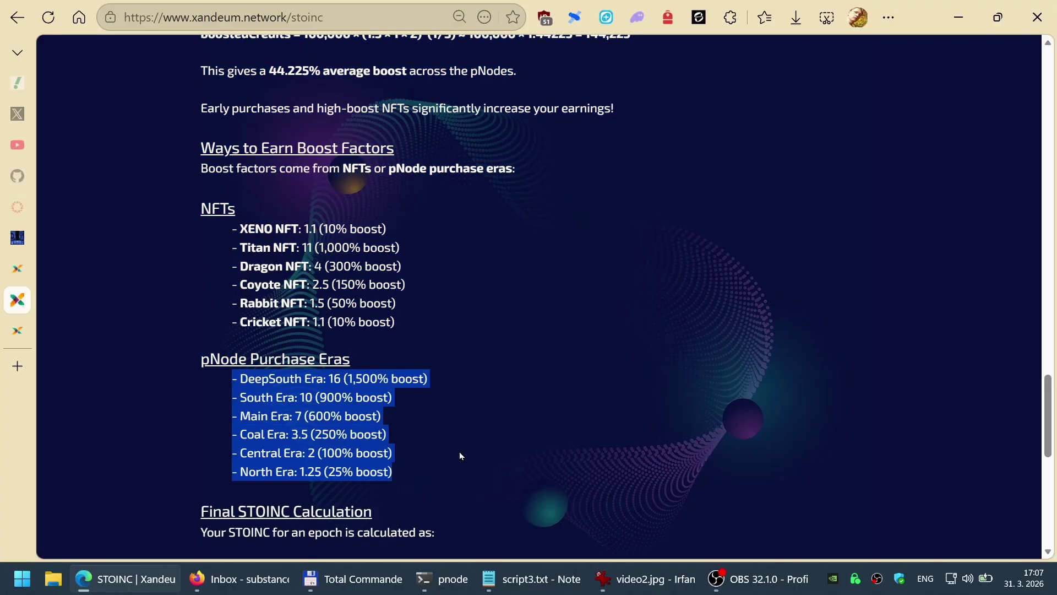
{"action": "left_click", "coordinate": [368, 414]}
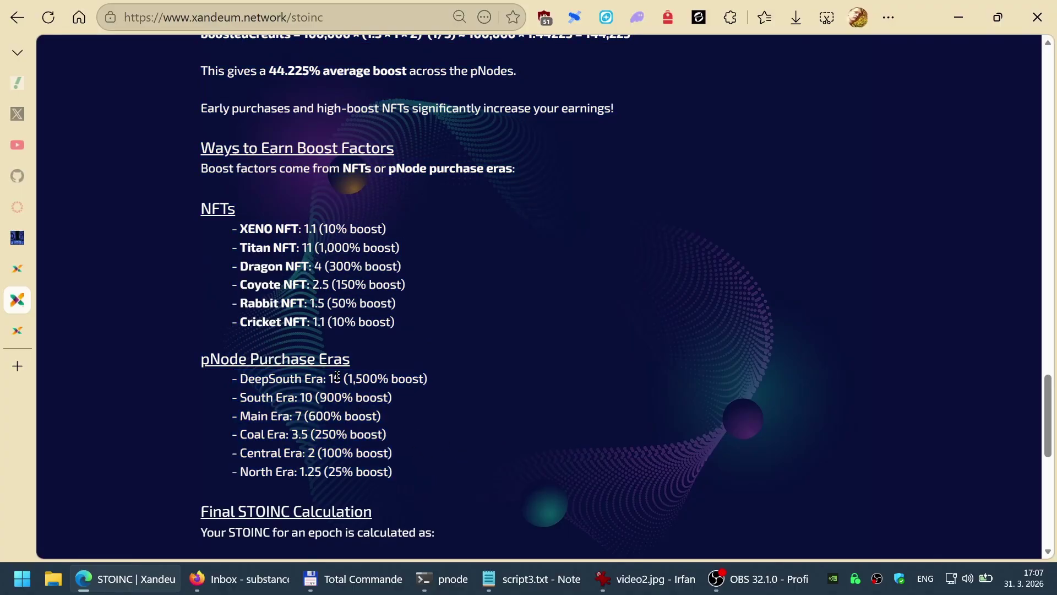
{"action": "left_click_drag", "start_coordinate": [432, 318], "coordinate": [232, 229]}
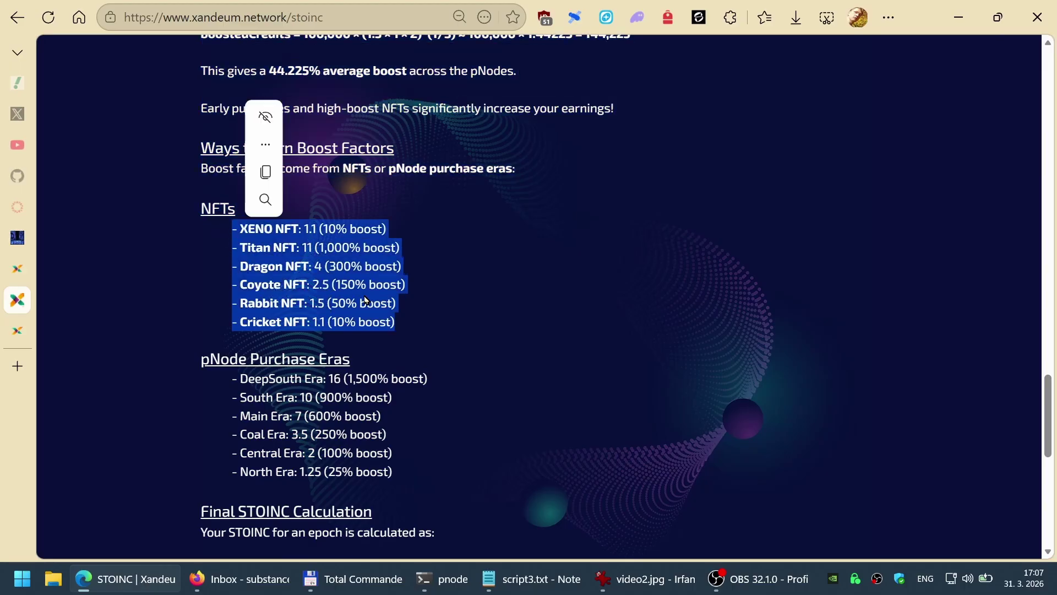
{"action": "key", "text": "ctrl+c"}
{"action": "left_click", "coordinate": [242, 245]}
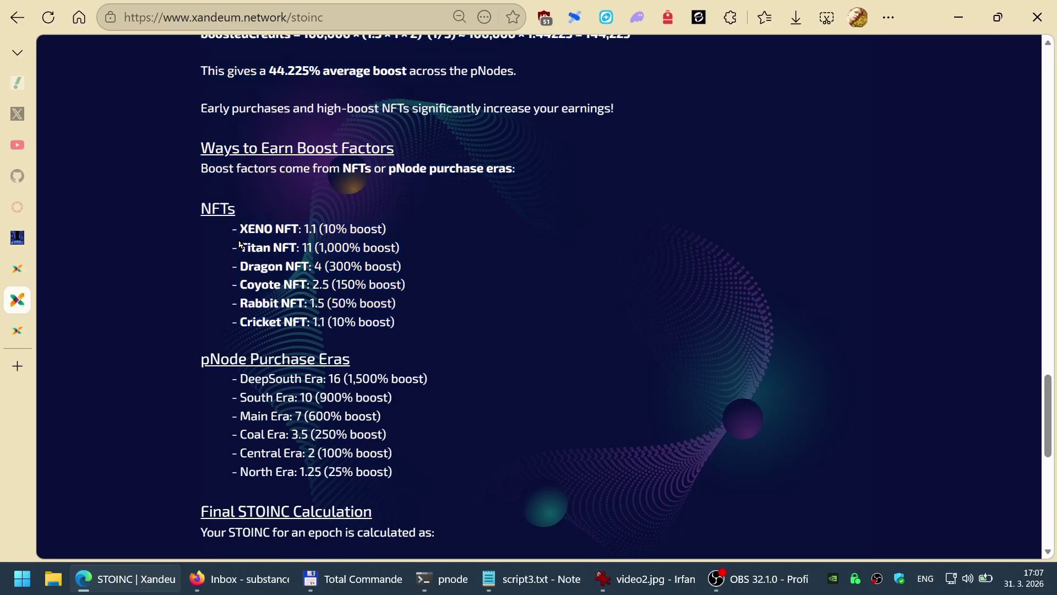
{"action": "left_click_drag", "start_coordinate": [241, 247], "coordinate": [298, 252]}
{"action": "left_click", "coordinate": [347, 291]}
{"action": "left_click_drag", "start_coordinate": [411, 471], "coordinate": [201, 361]}
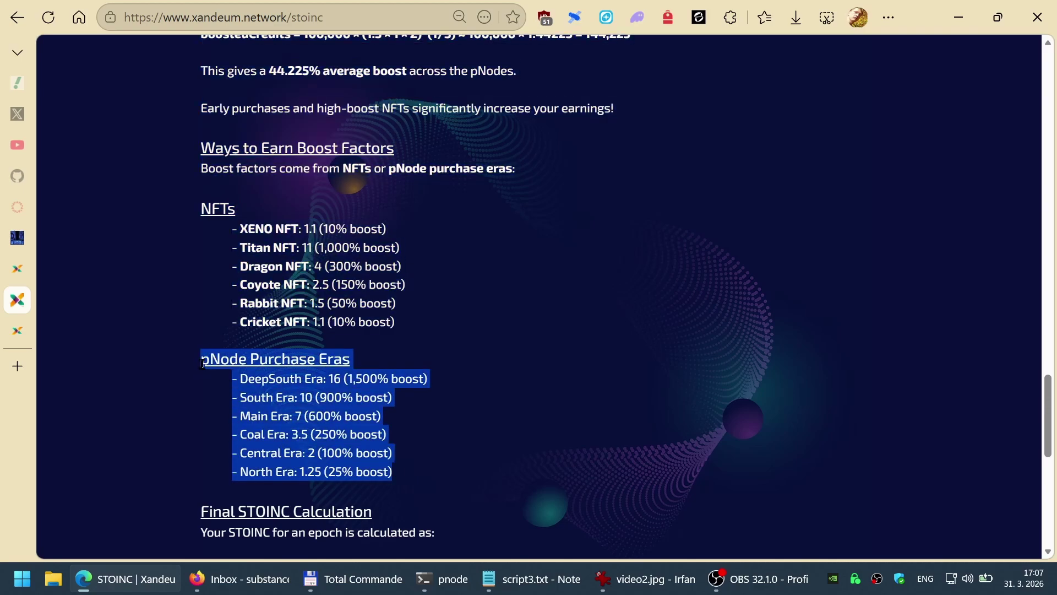
{"action": "left_click", "coordinate": [492, 445]}
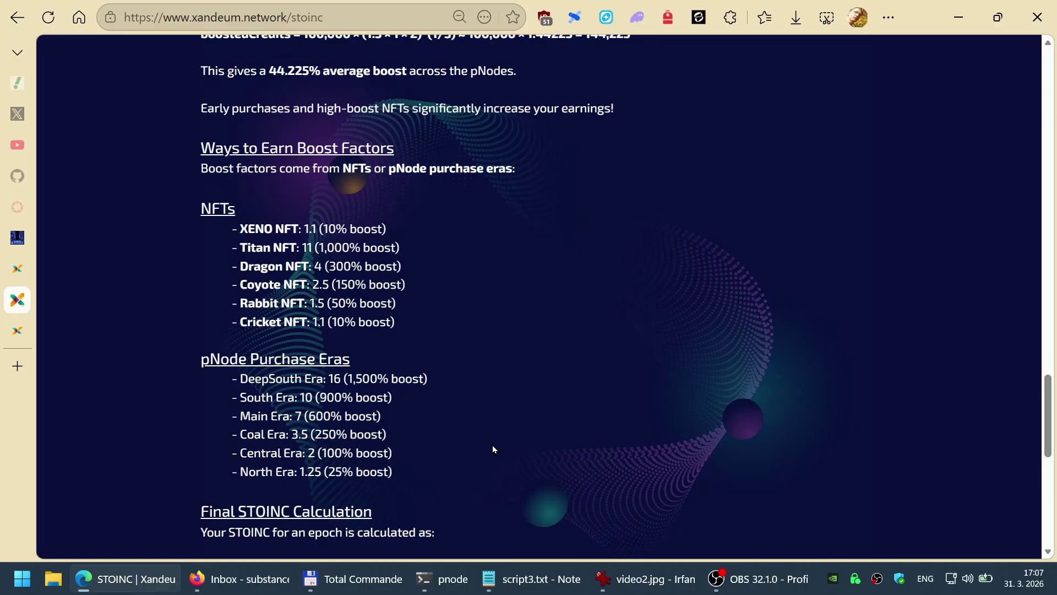
{"action": "left_click_drag", "start_coordinate": [415, 323], "coordinate": [200, 205]}
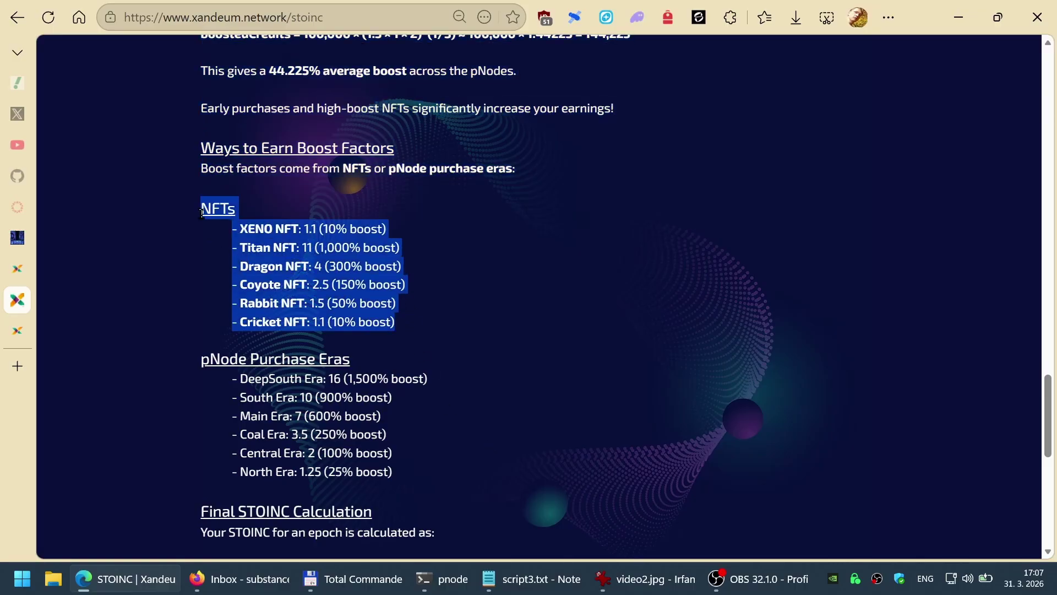
{"action": "left_click", "coordinate": [469, 297]}
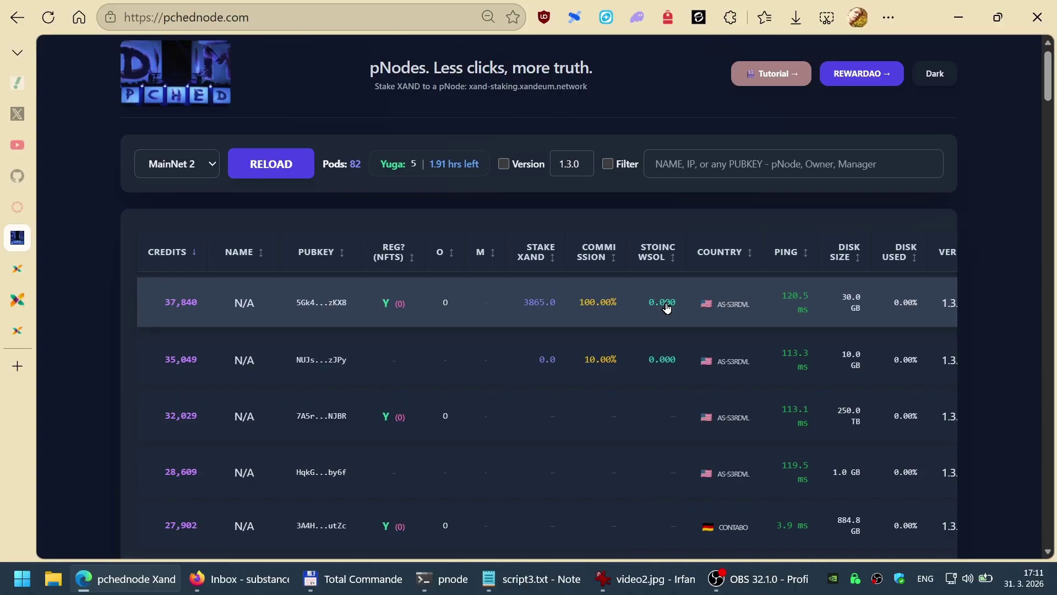
Step: Load DevNet 2 pod data sorted by commission, then switch back to MainNet 2
{"action": "left_click", "coordinate": [182, 165]}
{"action": "left_click", "coordinate": [190, 253]}
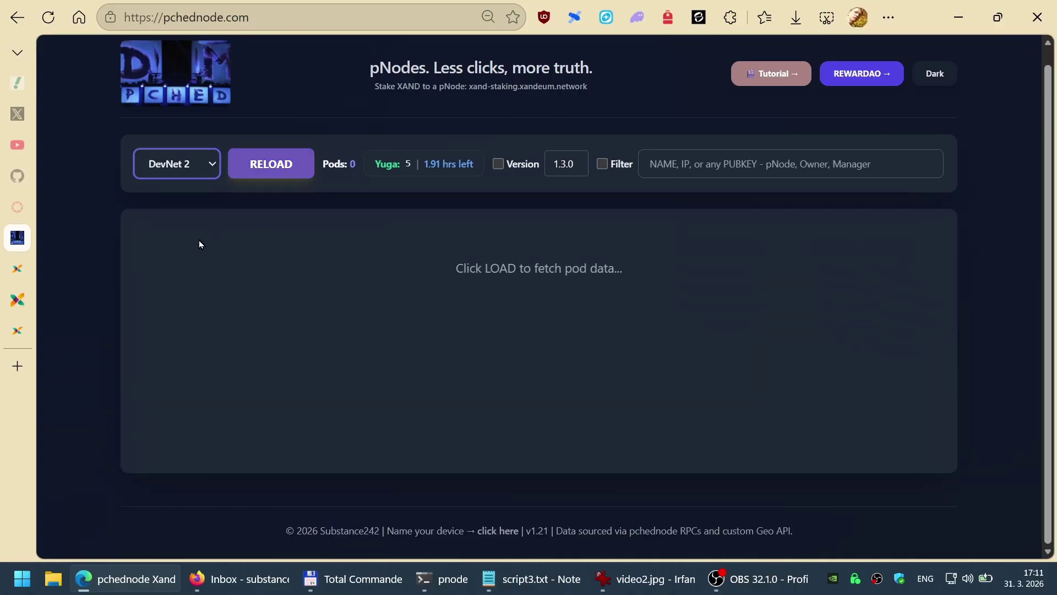
{"action": "left_click", "coordinate": [271, 171]}
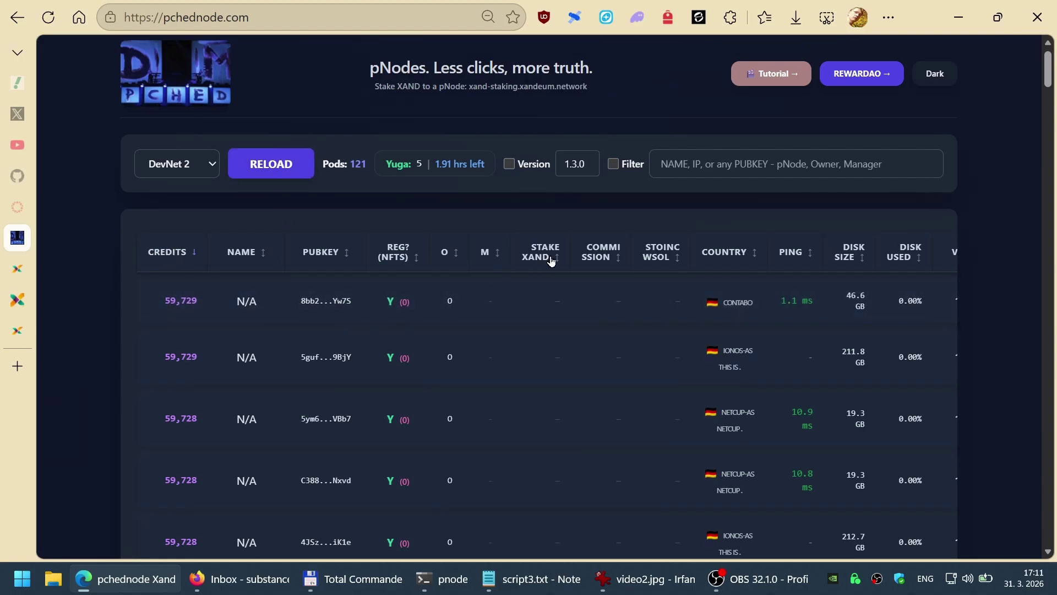
{"action": "left_click", "coordinate": [596, 252]}
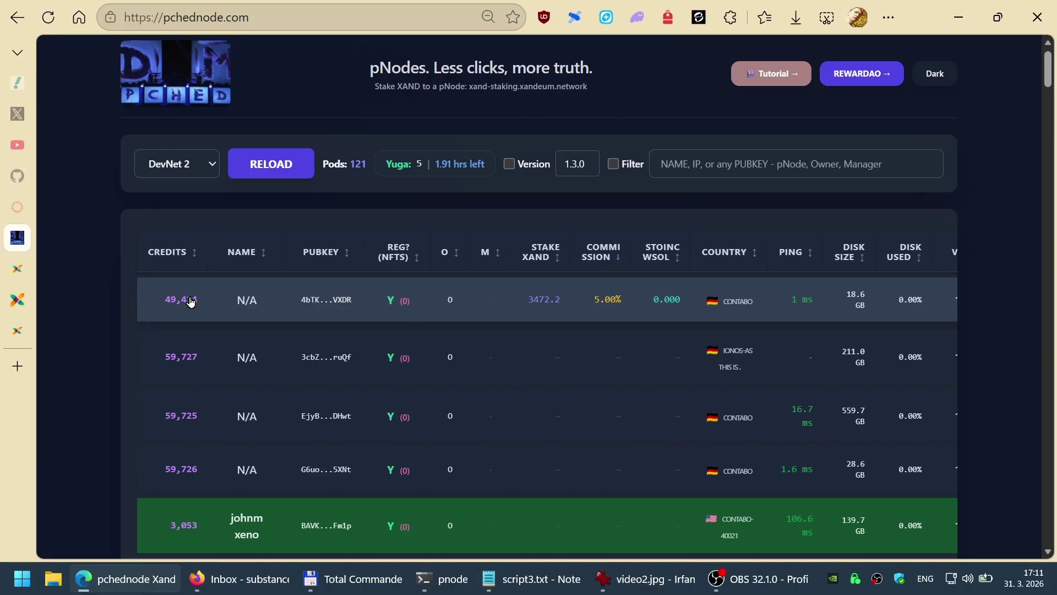
{"action": "left_click", "coordinate": [186, 173]}
{"action": "left_click", "coordinate": [190, 211]}
{"action": "left_click", "coordinate": [276, 166]}
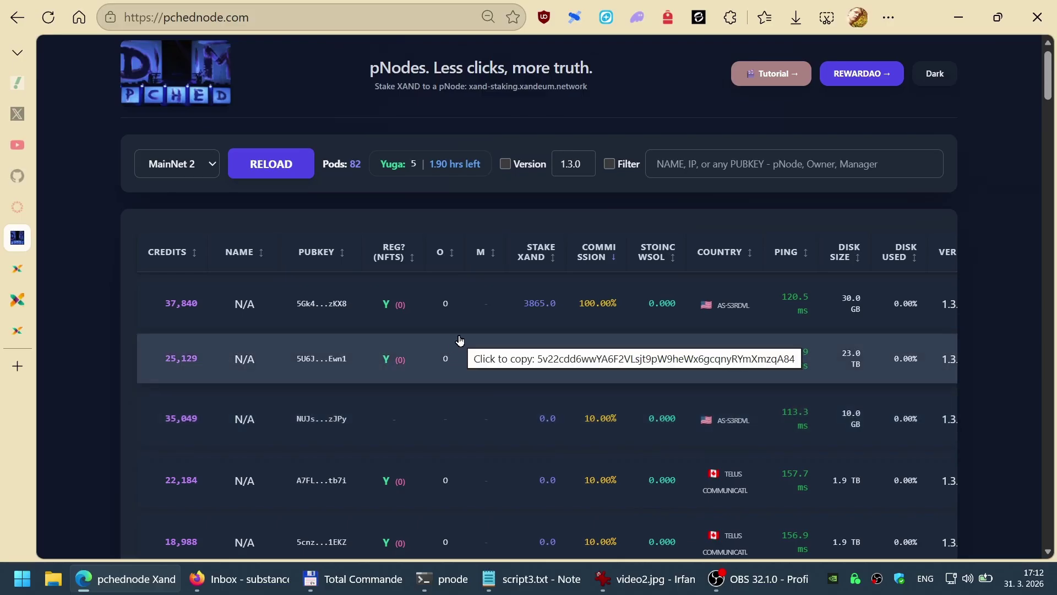
Step: Scroll the MainNet 2 table and copy the 32,029-credit node's public key
{"action": "scroll", "coordinate": [460, 340], "scroll_direction": "down", "scroll_amount": 14}
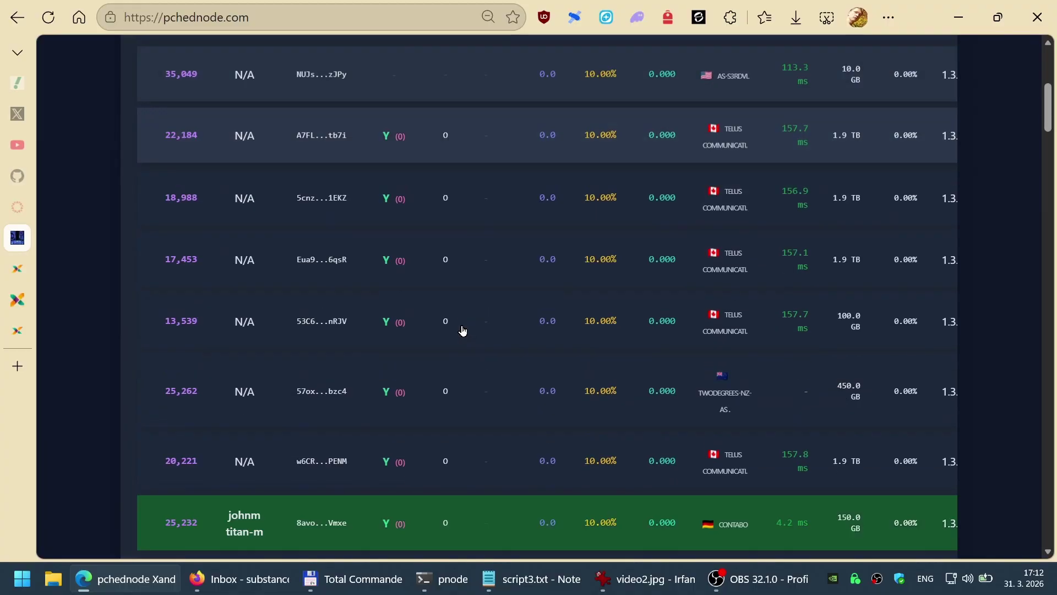
{"action": "scroll", "coordinate": [461, 329], "scroll_direction": "down", "scroll_amount": 10}
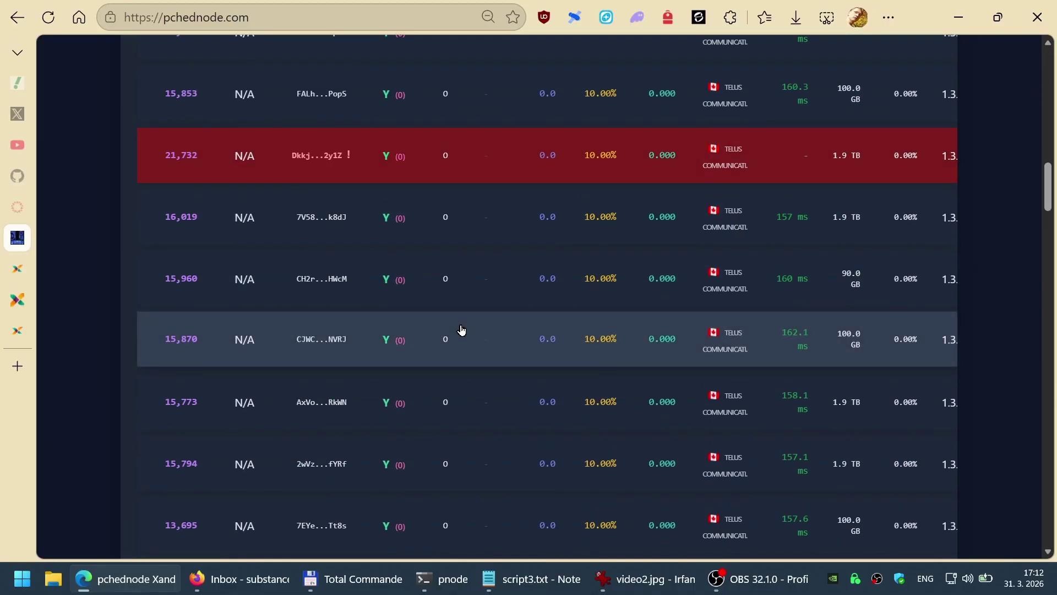
{"action": "scroll", "coordinate": [462, 329], "scroll_direction": "down", "scroll_amount": 8}
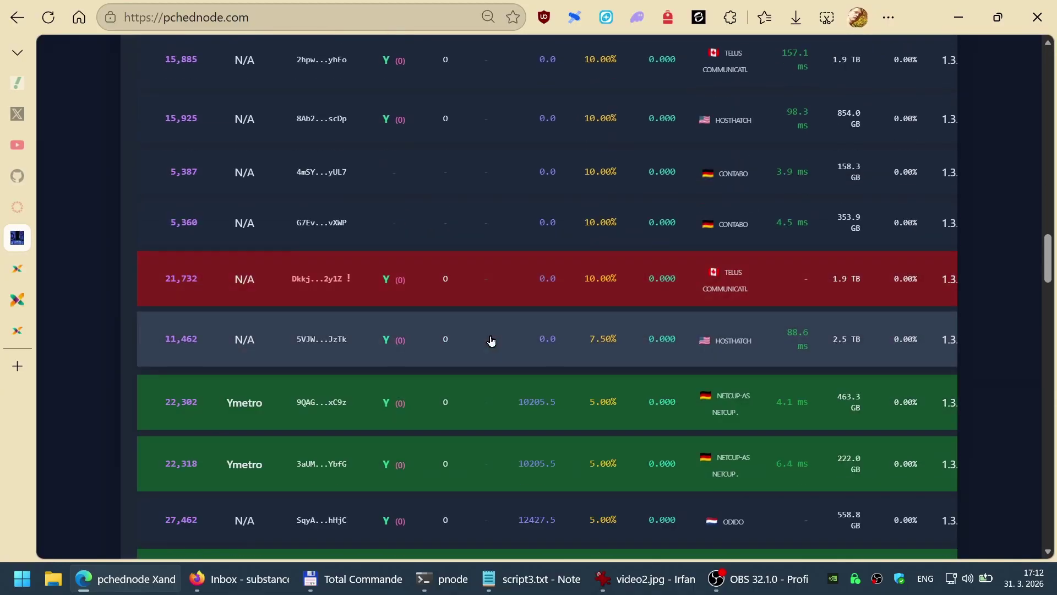
{"action": "scroll", "coordinate": [488, 340], "scroll_direction": "down", "scroll_amount": 4}
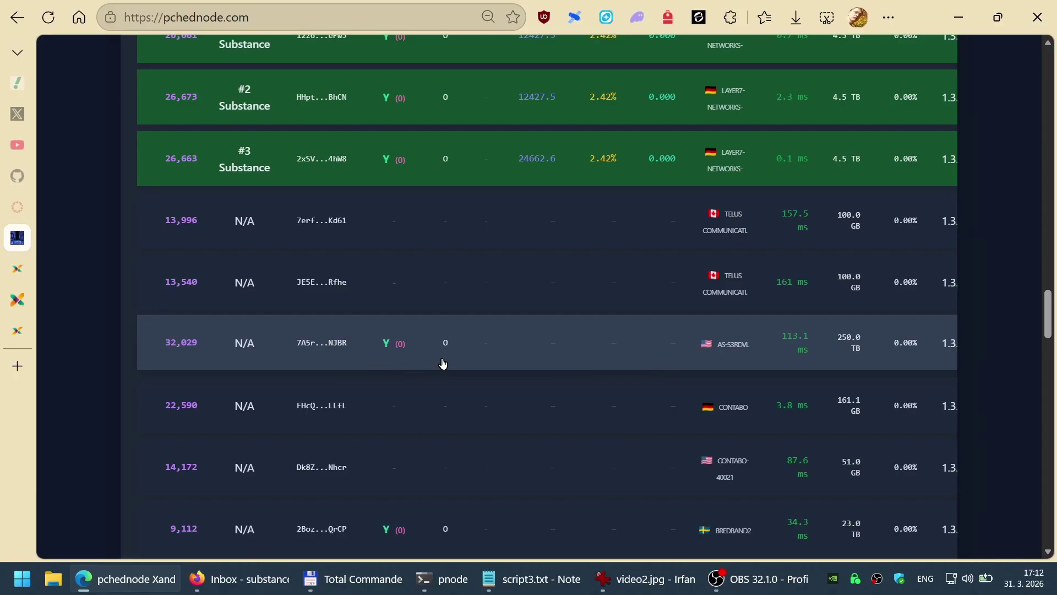
{"action": "left_click", "coordinate": [446, 348]}
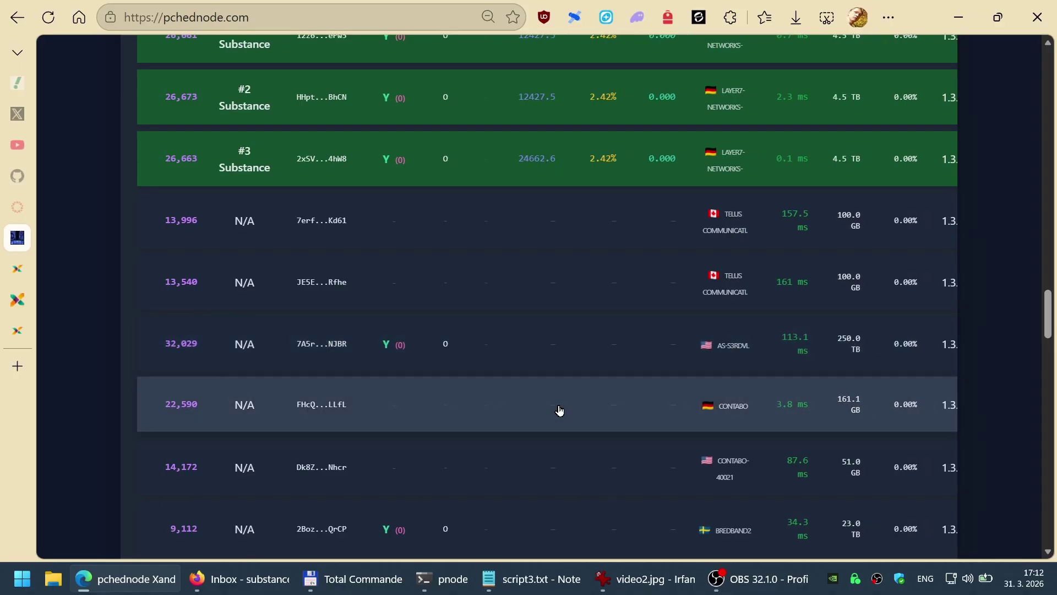
{"action": "key", "text": "ctrl+Tab"}
{"action": "key", "text": "ctrl+Tab"}
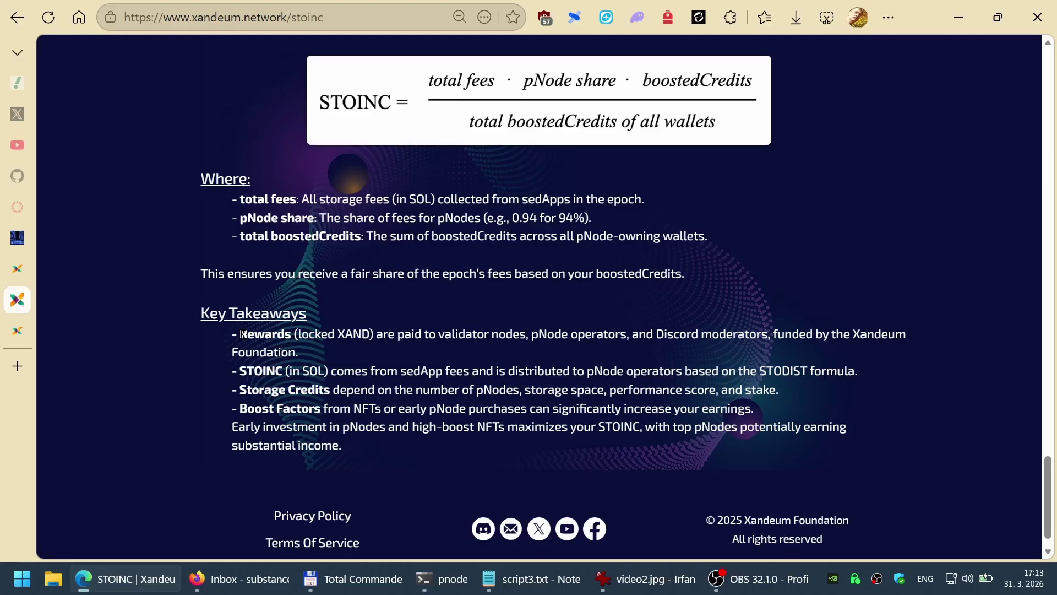
{"action": "left_click_drag", "start_coordinate": [238, 334], "coordinate": [315, 346]}
{"action": "left_click", "coordinate": [362, 380]}
{"action": "left_click_drag", "start_coordinate": [239, 371], "coordinate": [857, 366]}
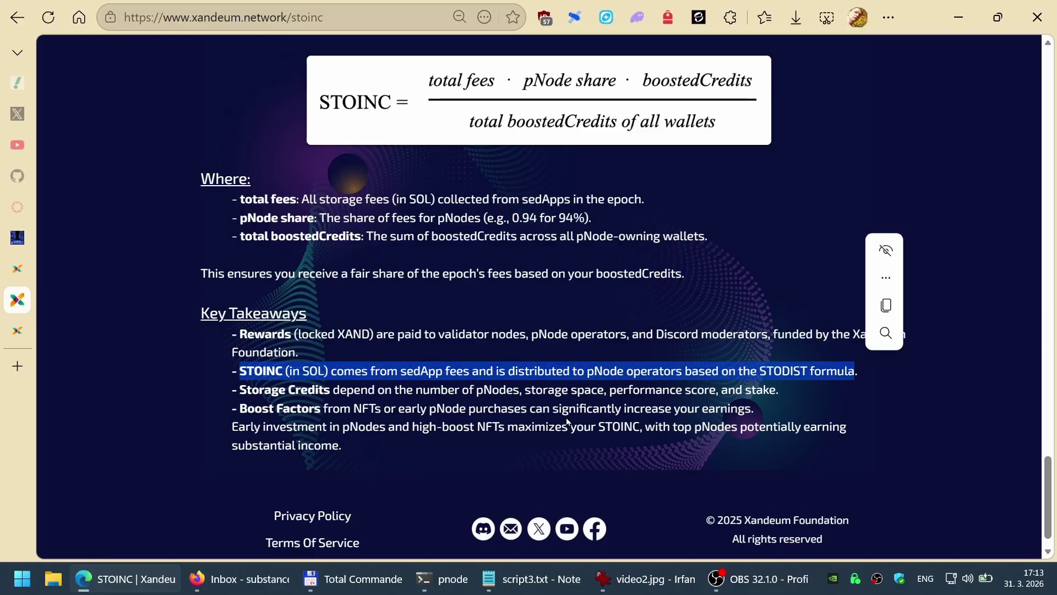
{"action": "left_click", "coordinate": [435, 407]}
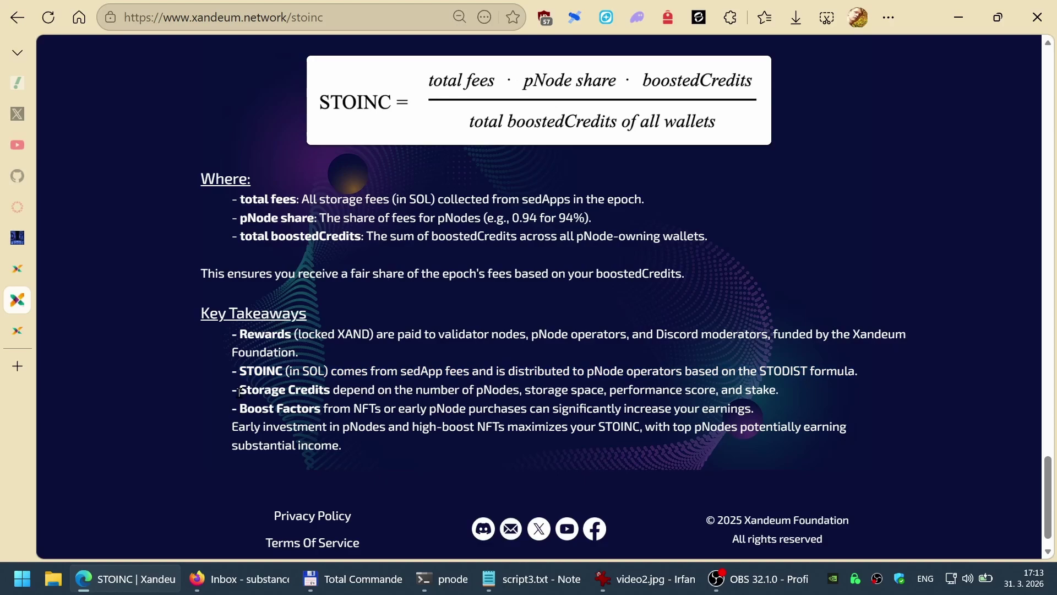
{"action": "left_click_drag", "start_coordinate": [239, 389], "coordinate": [316, 404]}
{"action": "left_click_drag", "start_coordinate": [314, 401], "coordinate": [786, 392]}
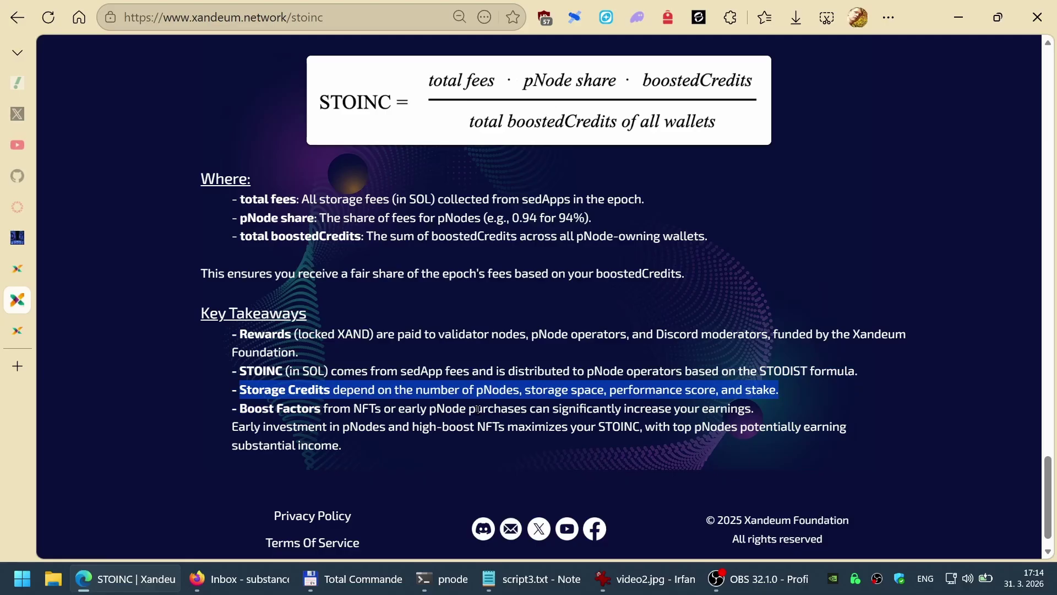
{"action": "left_click", "coordinate": [433, 422]}
{"action": "left_click_drag", "start_coordinate": [240, 410], "coordinate": [749, 408]}
{"action": "left_click", "coordinate": [433, 457]}
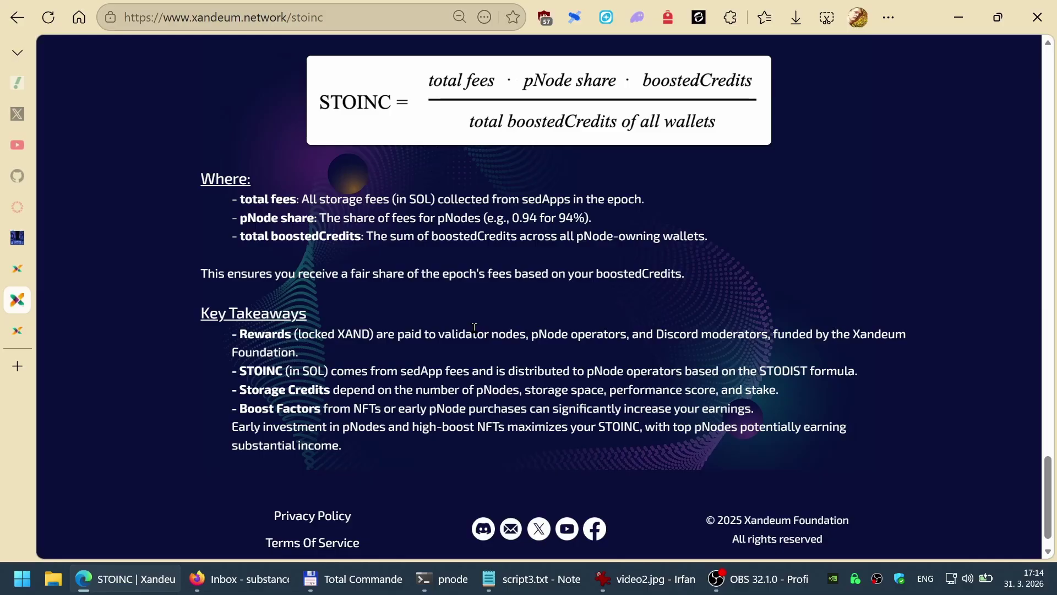
Step: Close the STOINC tab and return to pchednode, scrolling its node table sideways
{"action": "key", "text": "ctrl+w"}
{"action": "key", "text": "ctrl+shift+Tab"}
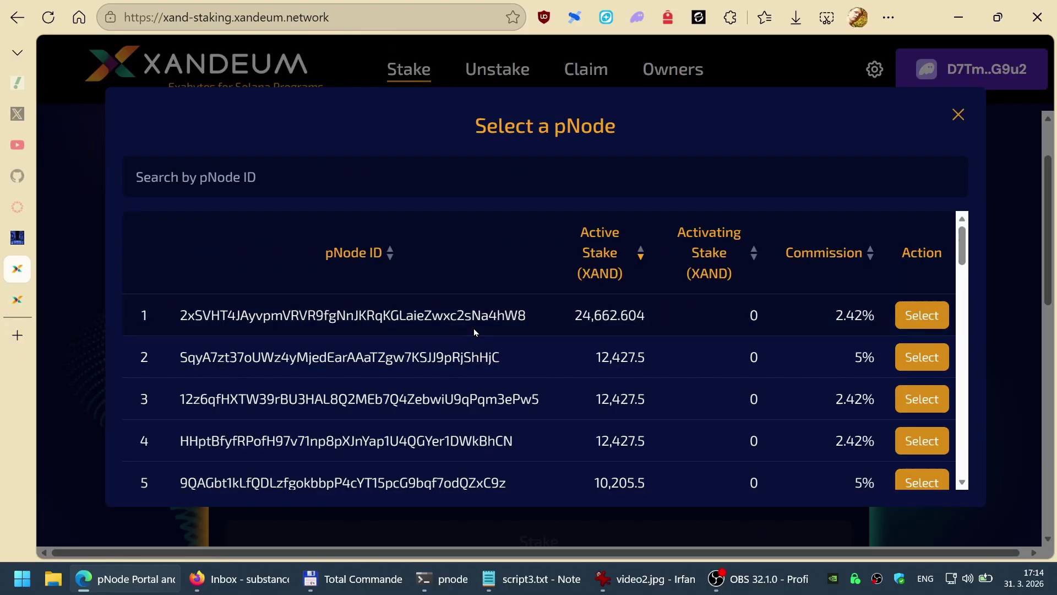
{"action": "key", "text": "ctrl+shift+Tab"}
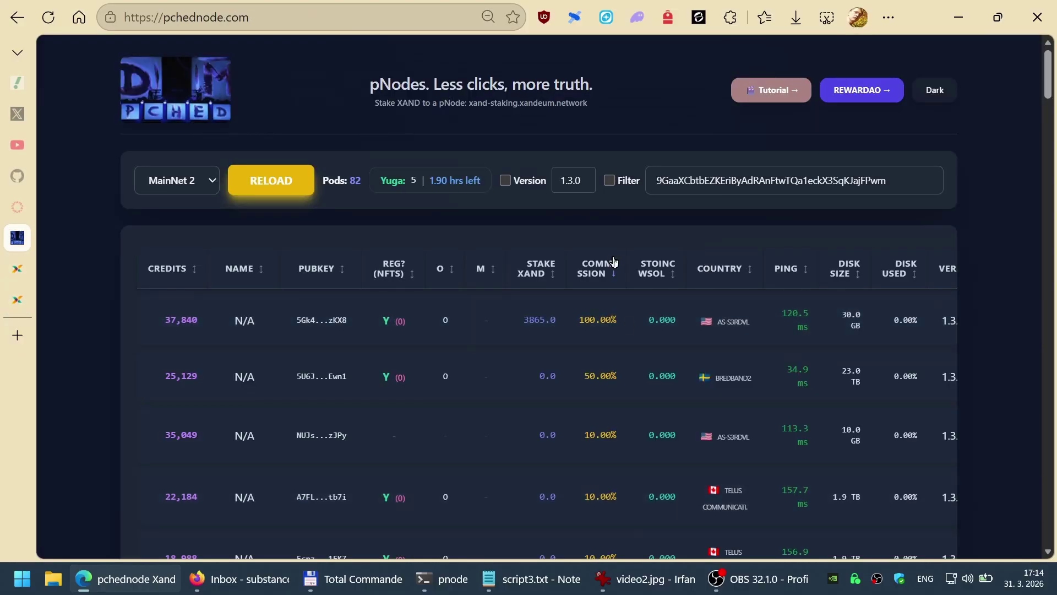
{"action": "scroll", "coordinate": [618, 240], "scroll_direction": "right", "scroll_amount": 5}
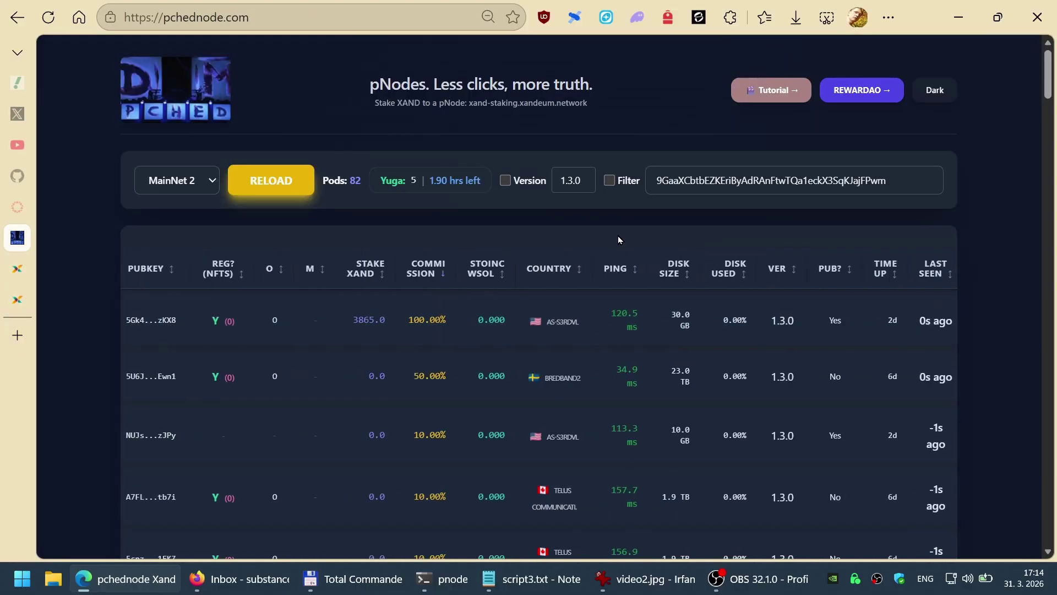
{"action": "scroll", "coordinate": [495, 245], "scroll_direction": "left", "scroll_amount": 3}
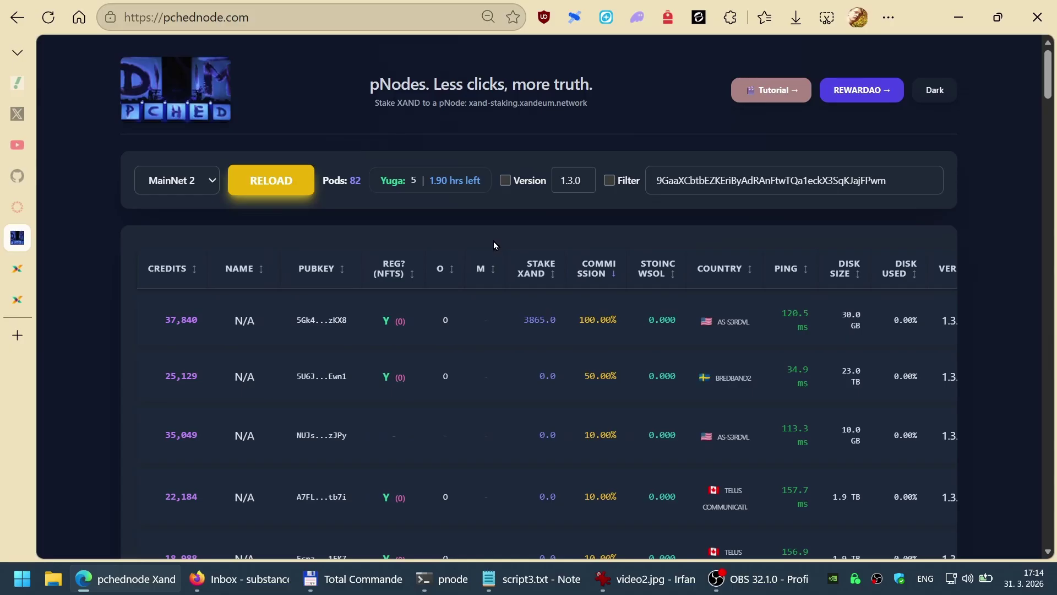
{"action": "scroll", "coordinate": [493, 241], "scroll_direction": "right", "scroll_amount": 4}
{"action": "scroll", "coordinate": [493, 241], "scroll_direction": "left", "scroll_amount": 4}
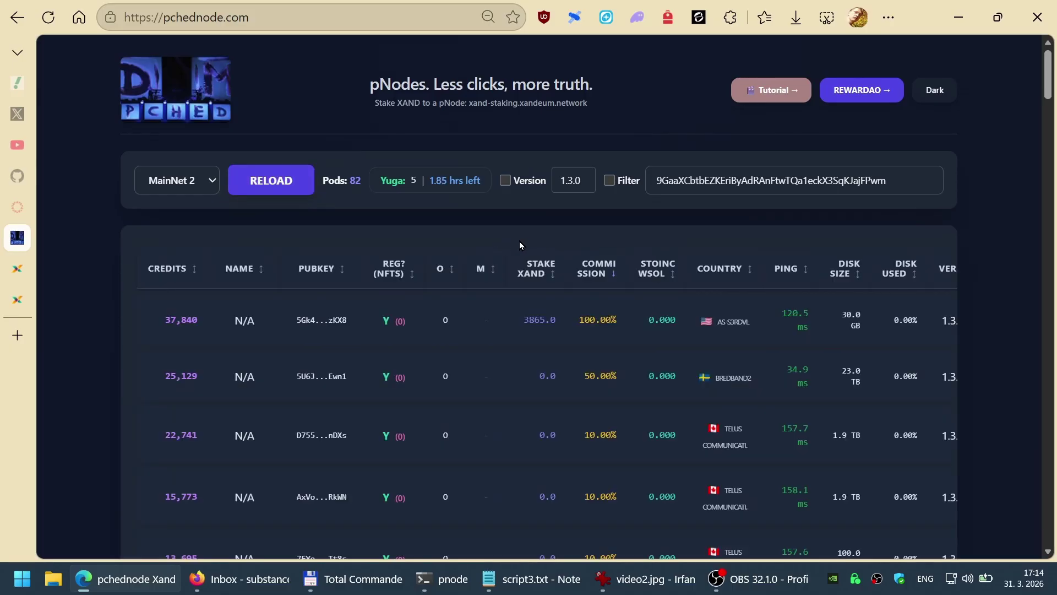
{"action": "scroll", "coordinate": [534, 239], "scroll_direction": "right", "scroll_amount": 3}
{"action": "scroll", "coordinate": [533, 239], "scroll_direction": "left", "scroll_amount": 3}
{"action": "scroll", "coordinate": [541, 241], "scroll_direction": "right", "scroll_amount": 3}
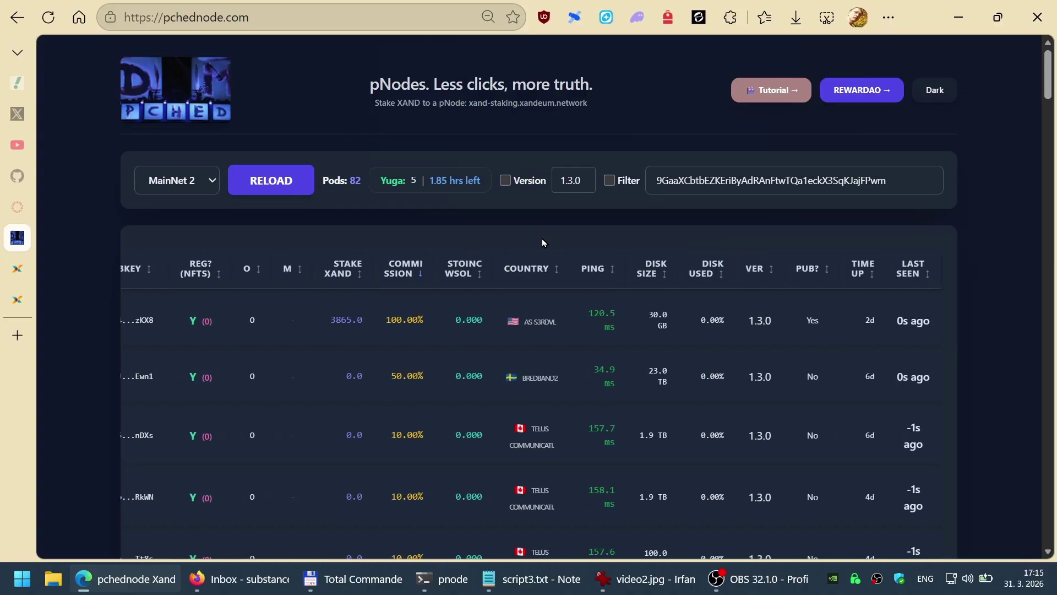
Step: Sort the node table by country ascending so Canadian hosts come first, then scroll it
{"action": "left_click", "coordinate": [532, 273]}
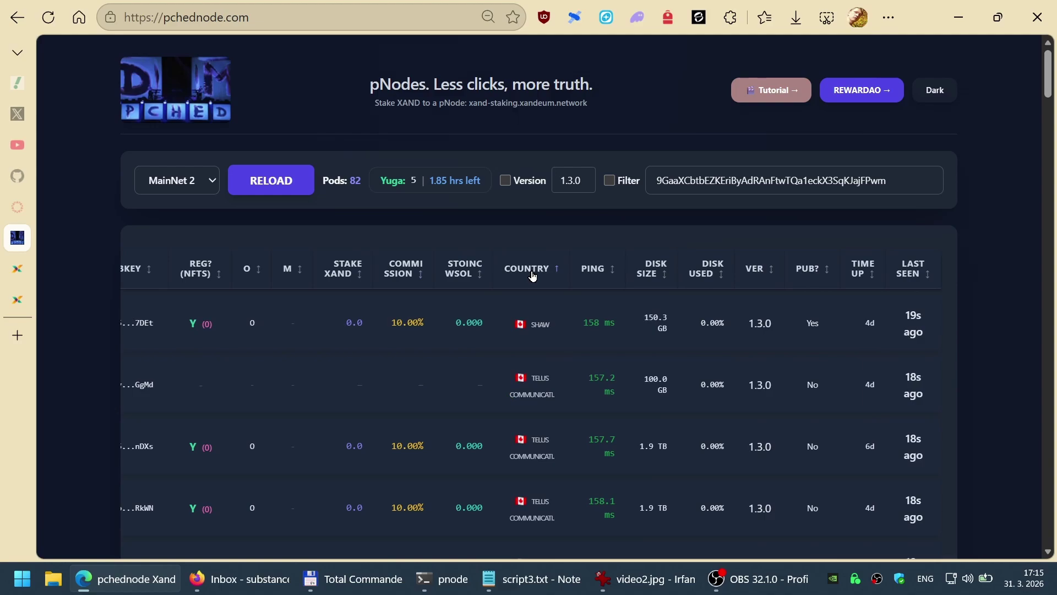
{"action": "left_click", "coordinate": [533, 274]}
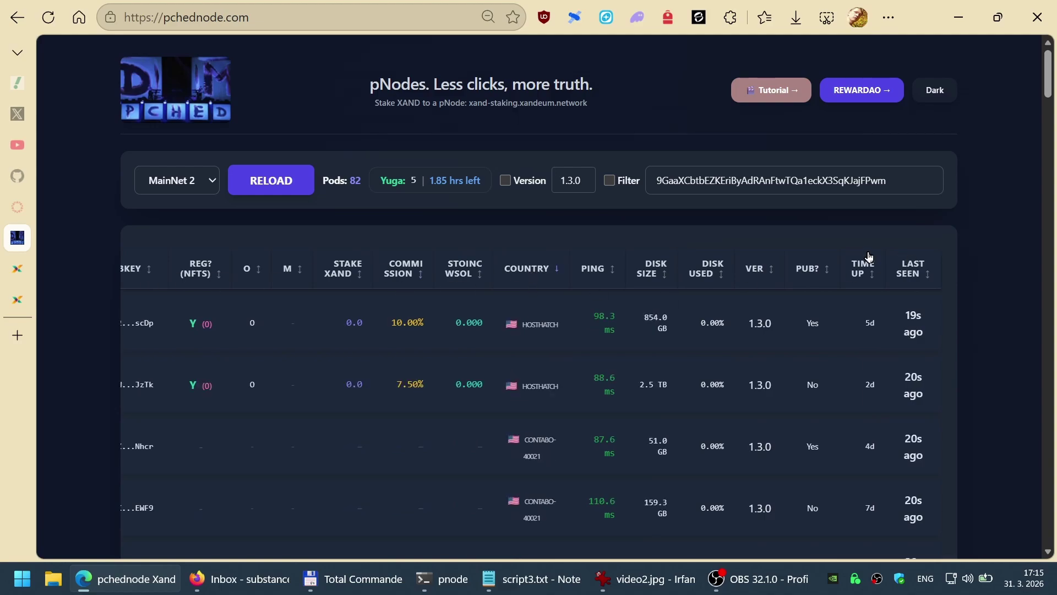
{"action": "left_click", "coordinate": [531, 274]}
{"action": "left_click", "coordinate": [531, 273]}
{"action": "left_click", "coordinate": [532, 272]}
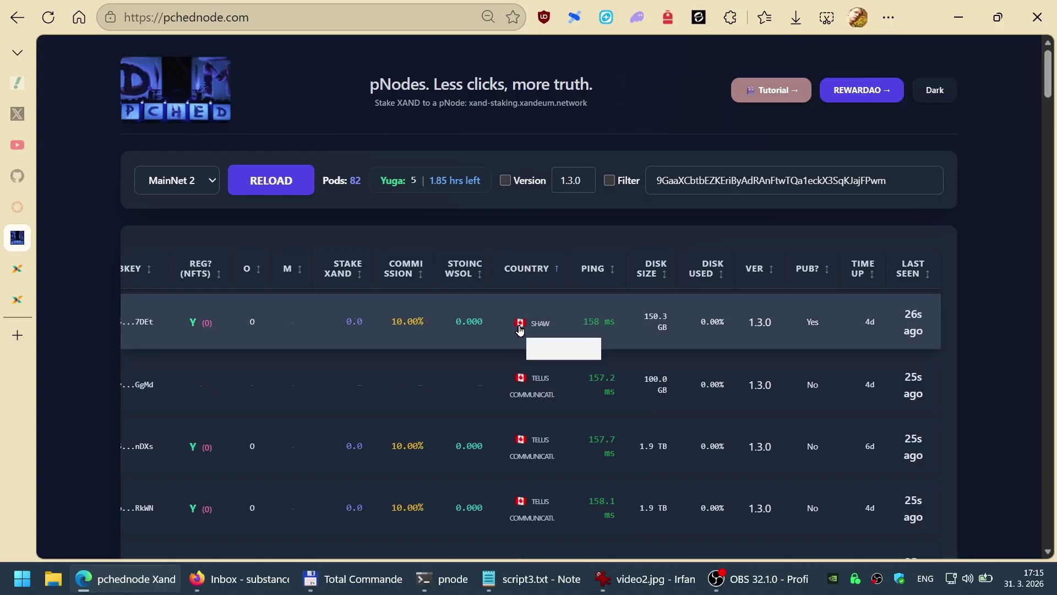
{"action": "scroll", "coordinate": [520, 328], "scroll_direction": "down", "scroll_amount": 10}
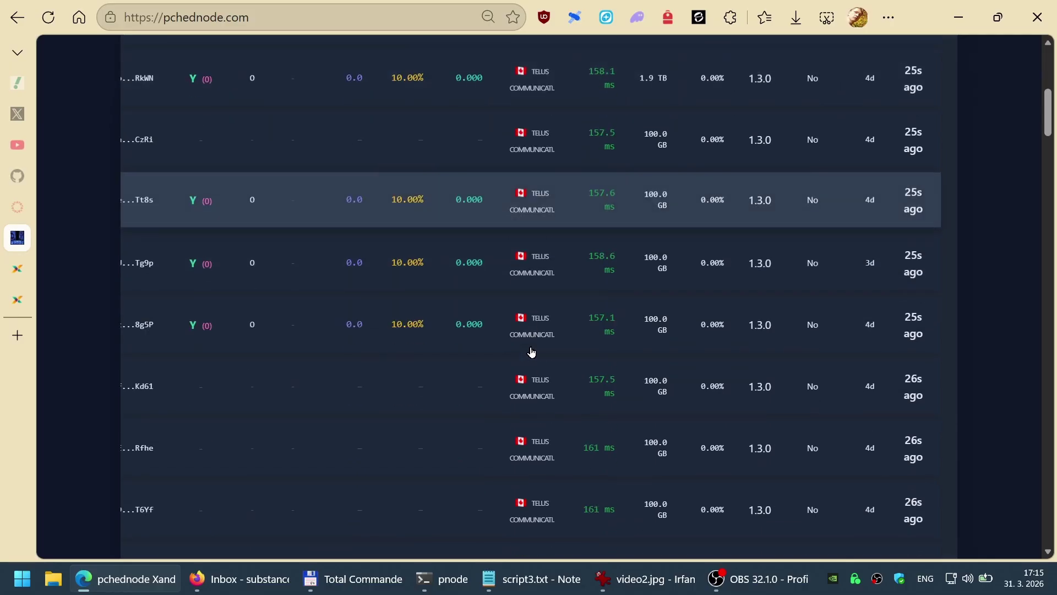
{"action": "scroll", "coordinate": [532, 353], "scroll_direction": "down", "scroll_amount": 1}
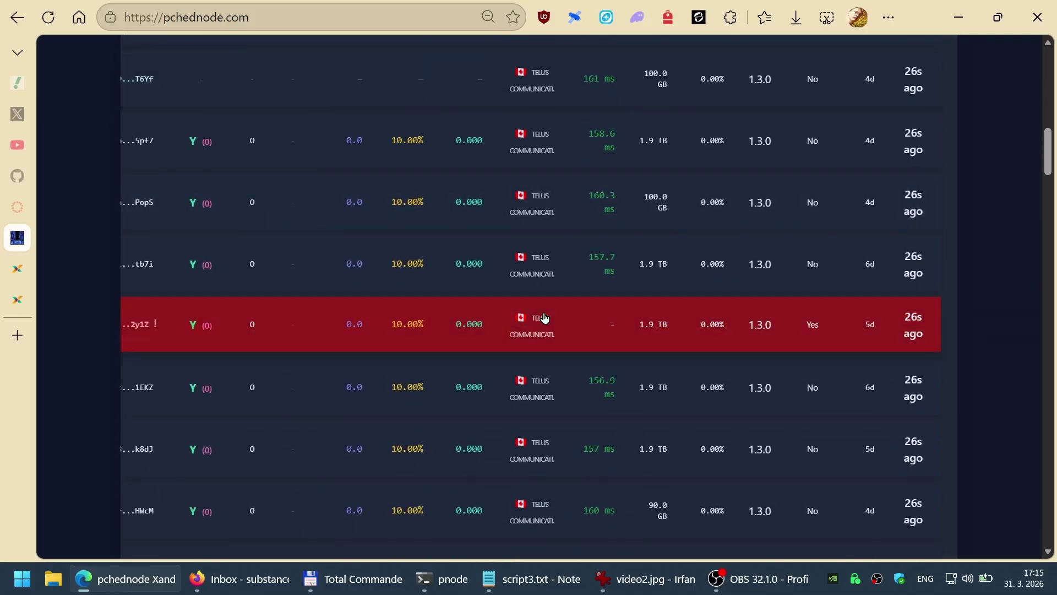
{"action": "scroll", "coordinate": [530, 325], "scroll_direction": "down", "scroll_amount": 20}
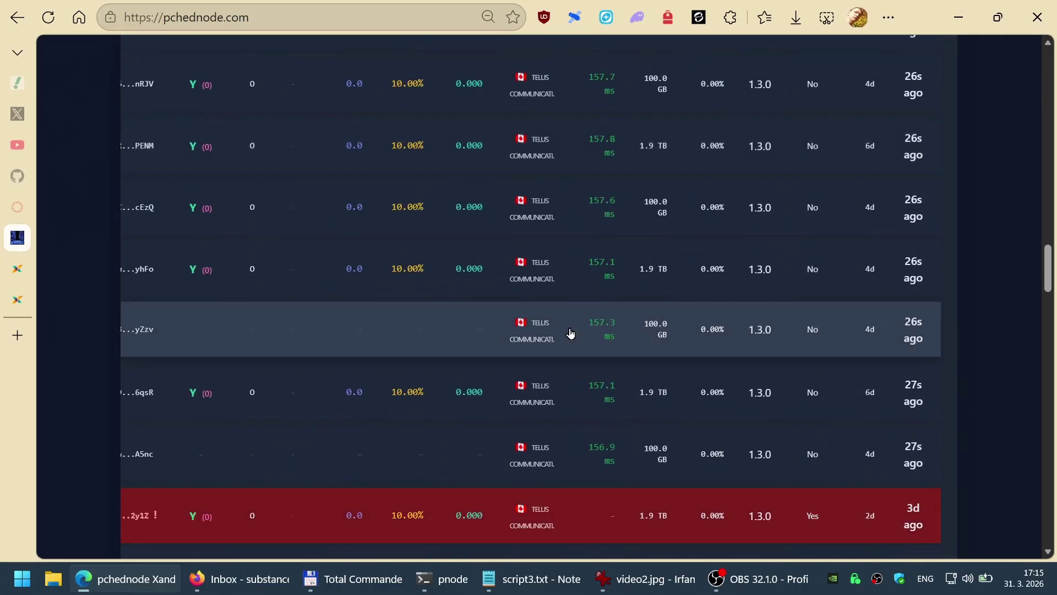
{"action": "scroll", "coordinate": [534, 345], "scroll_direction": "down", "scroll_amount": 10}
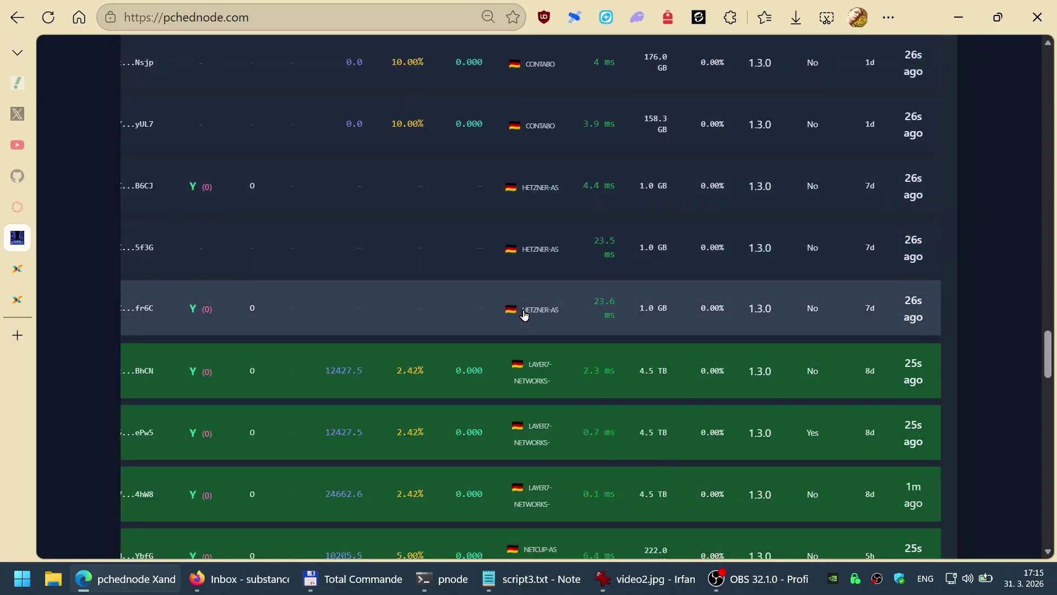
{"action": "scroll", "coordinate": [528, 344], "scroll_direction": "up", "scroll_amount": 20}
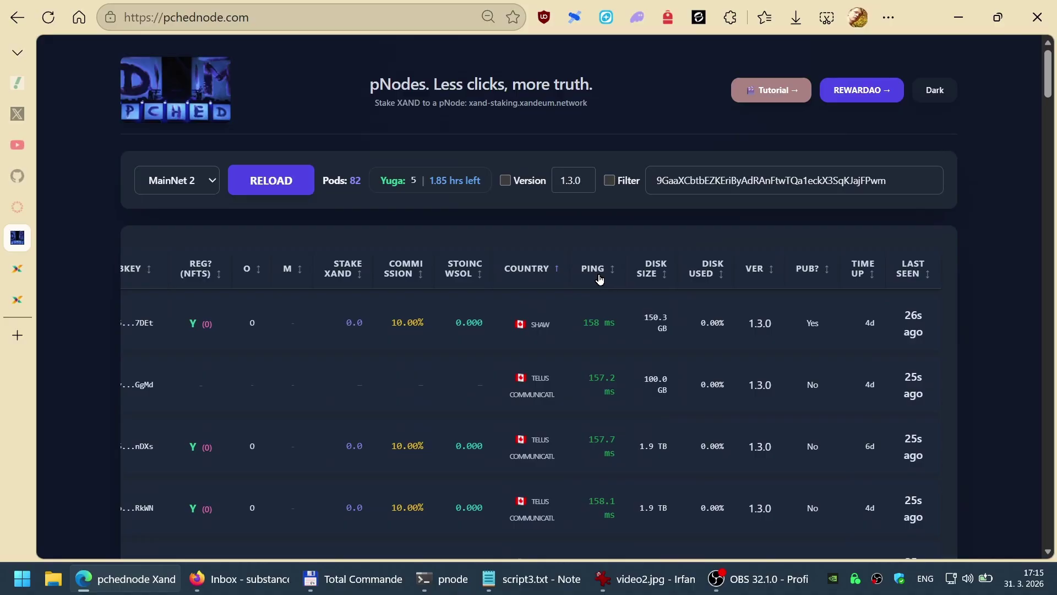
{"action": "left_click", "coordinate": [595, 271]}
{"action": "left_click", "coordinate": [595, 271]}
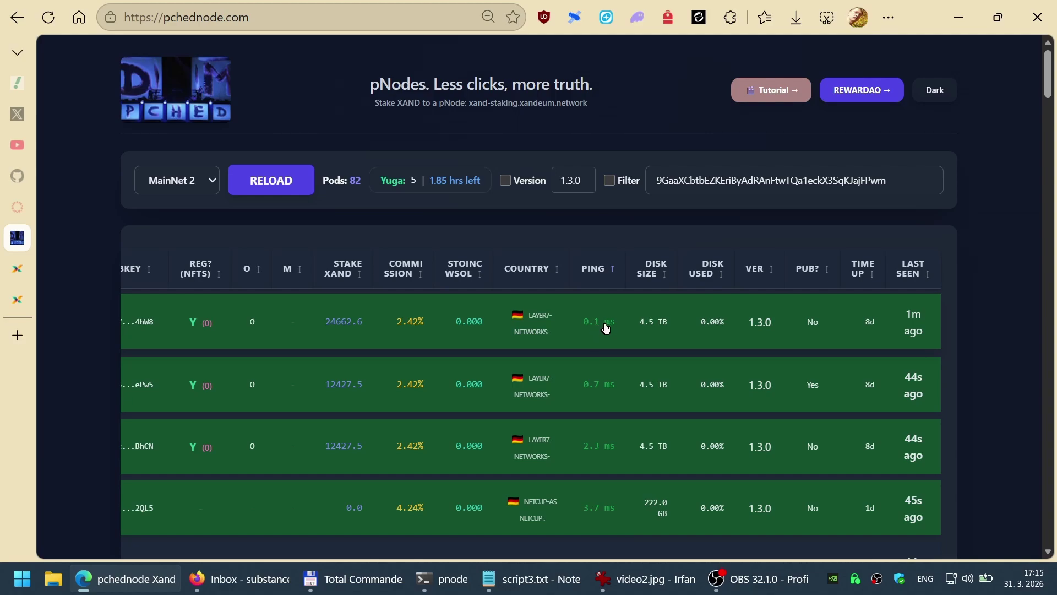
{"action": "double_click", "coordinate": [568, 84]}
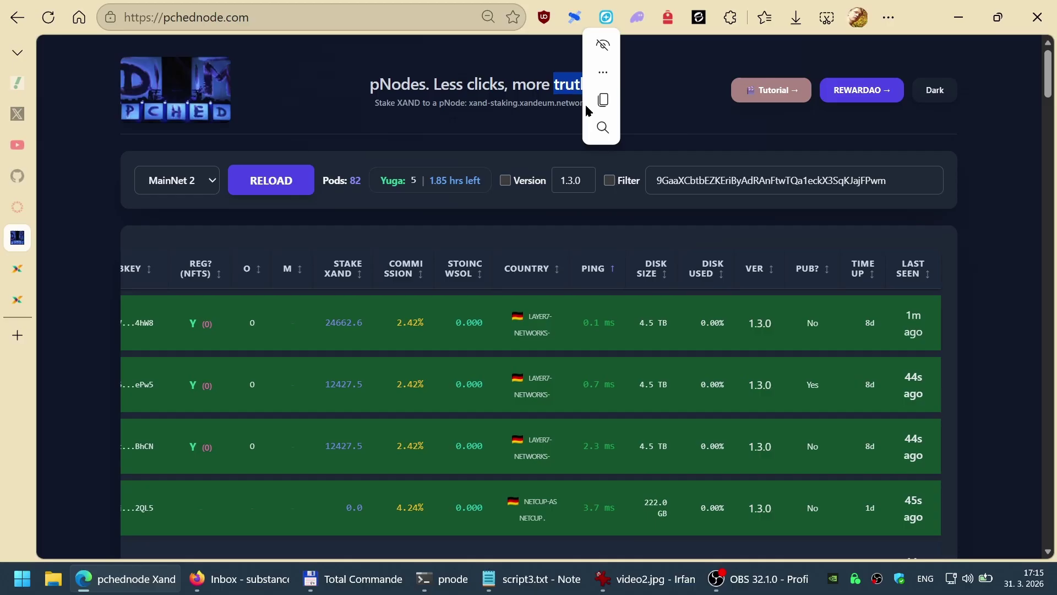
{"action": "left_click", "coordinate": [539, 130]}
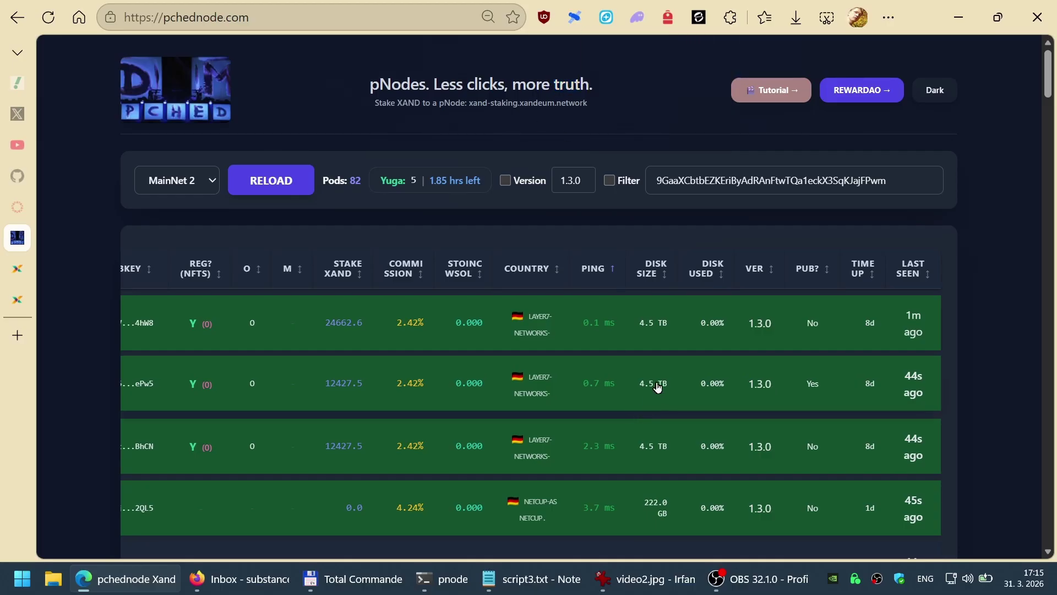
{"action": "scroll", "coordinate": [597, 242], "scroll_direction": "left", "scroll_amount": 5}
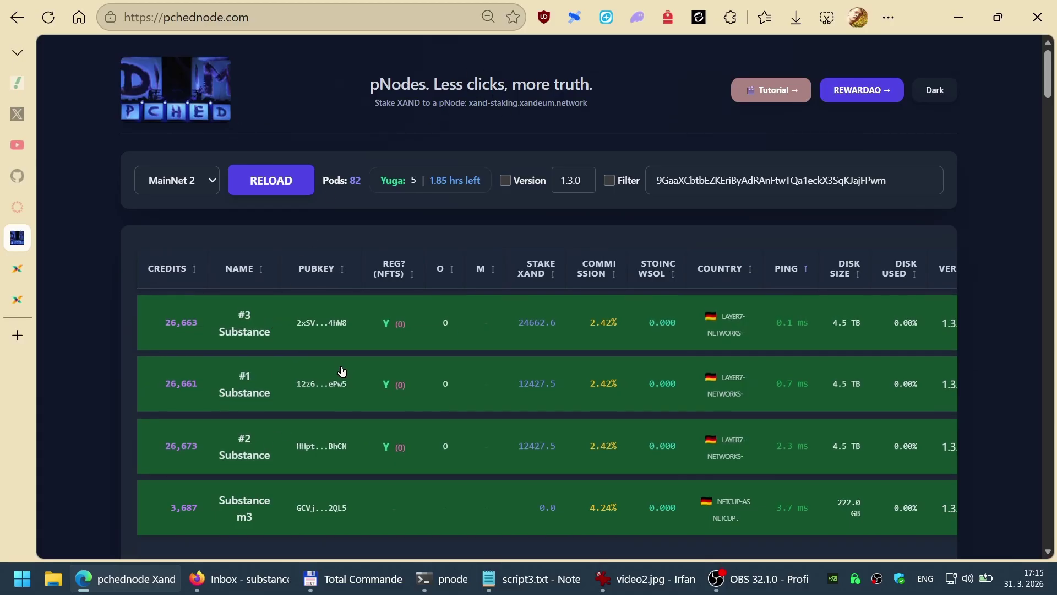
{"action": "scroll", "coordinate": [358, 387], "scroll_direction": "right", "scroll_amount": 3}
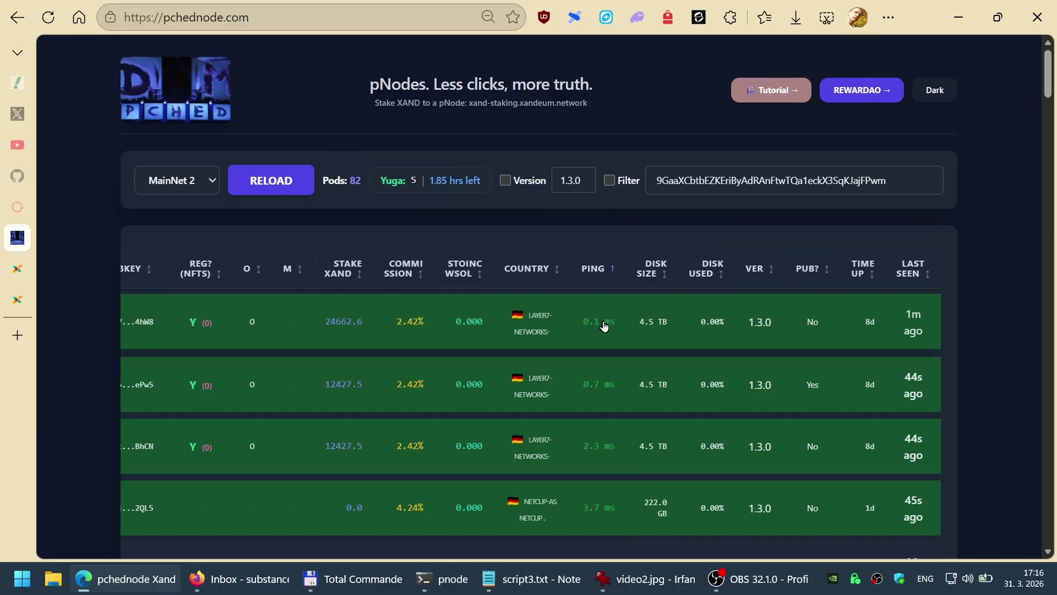
{"action": "scroll", "coordinate": [689, 324], "scroll_direction": "down", "scroll_amount": 2}
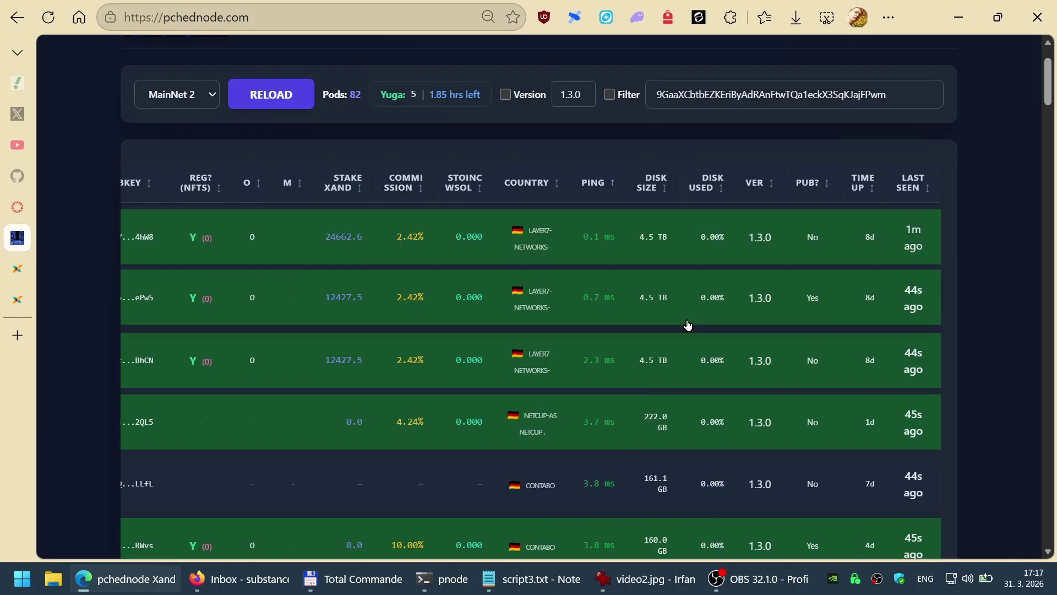
{"action": "left_click", "coordinate": [597, 189]}
{"action": "left_click", "coordinate": [597, 188]}
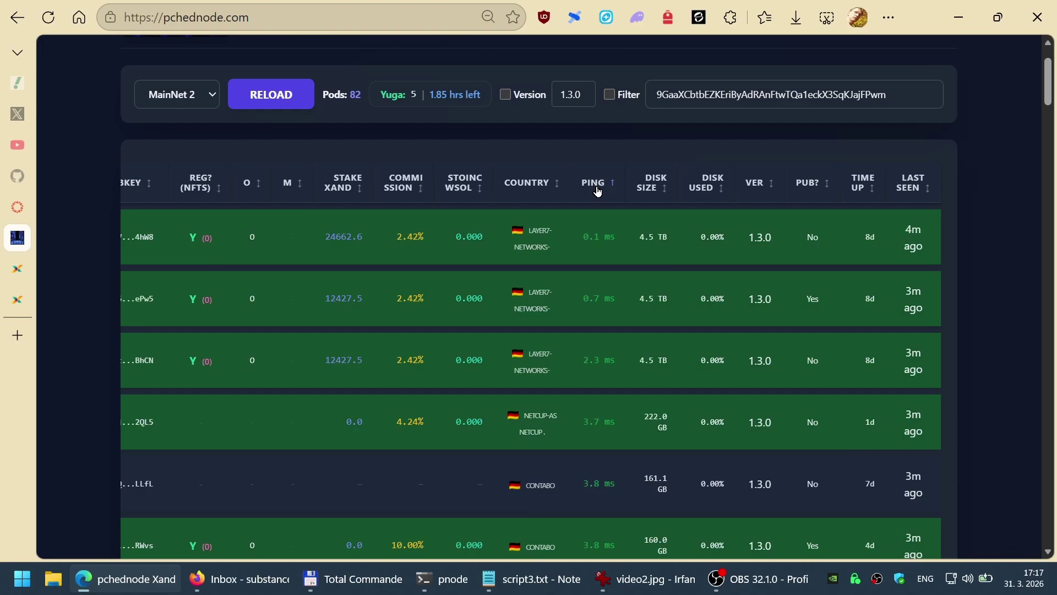
{"action": "scroll", "coordinate": [597, 347], "scroll_direction": "down", "scroll_amount": 20}
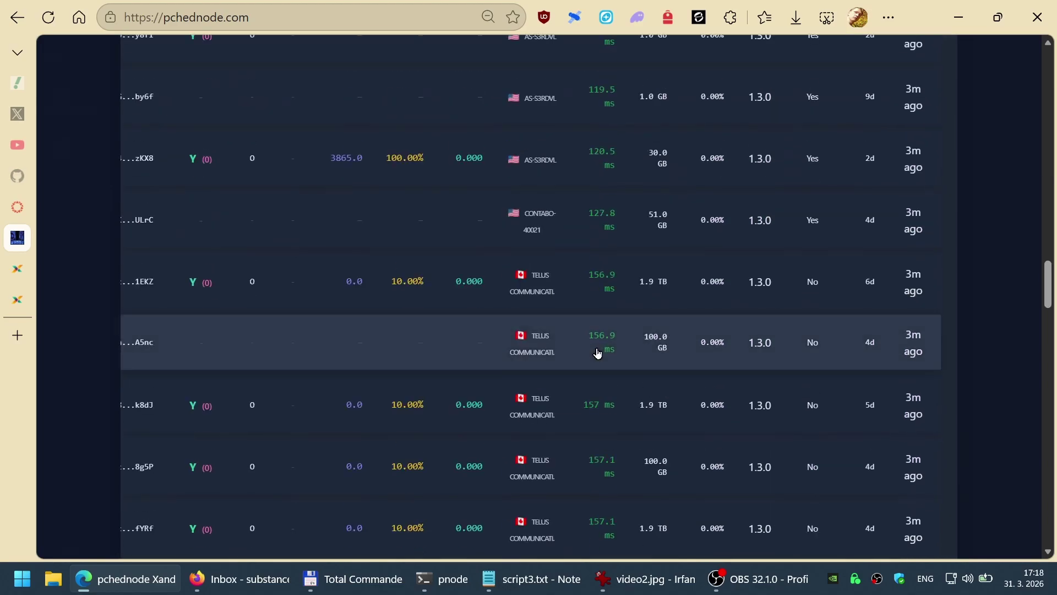
{"action": "scroll", "coordinate": [598, 353], "scroll_direction": "down", "scroll_amount": 10}
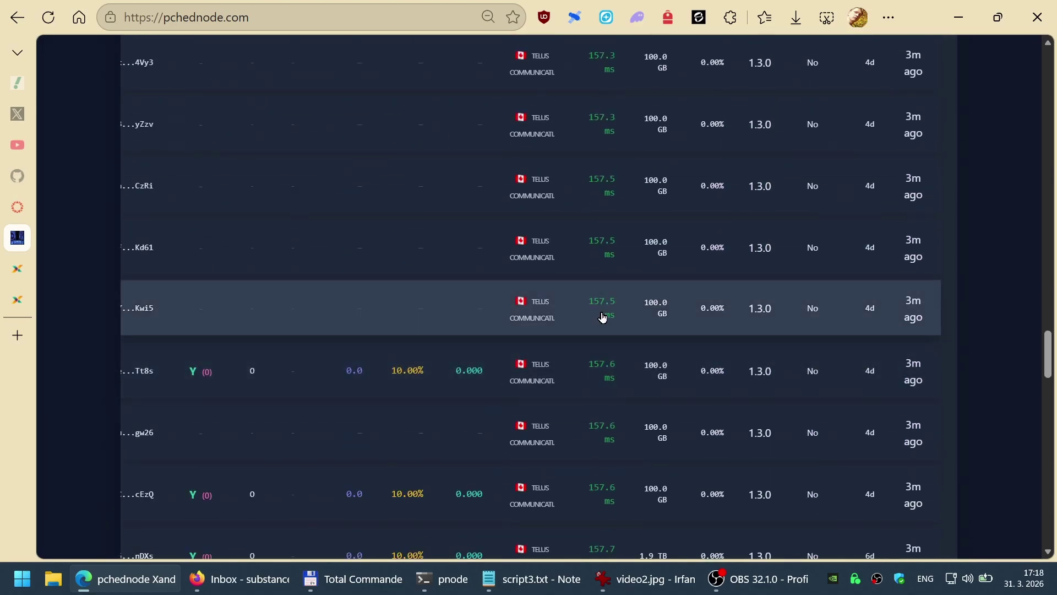
{"action": "scroll", "coordinate": [603, 318], "scroll_direction": "up", "scroll_amount": 20}
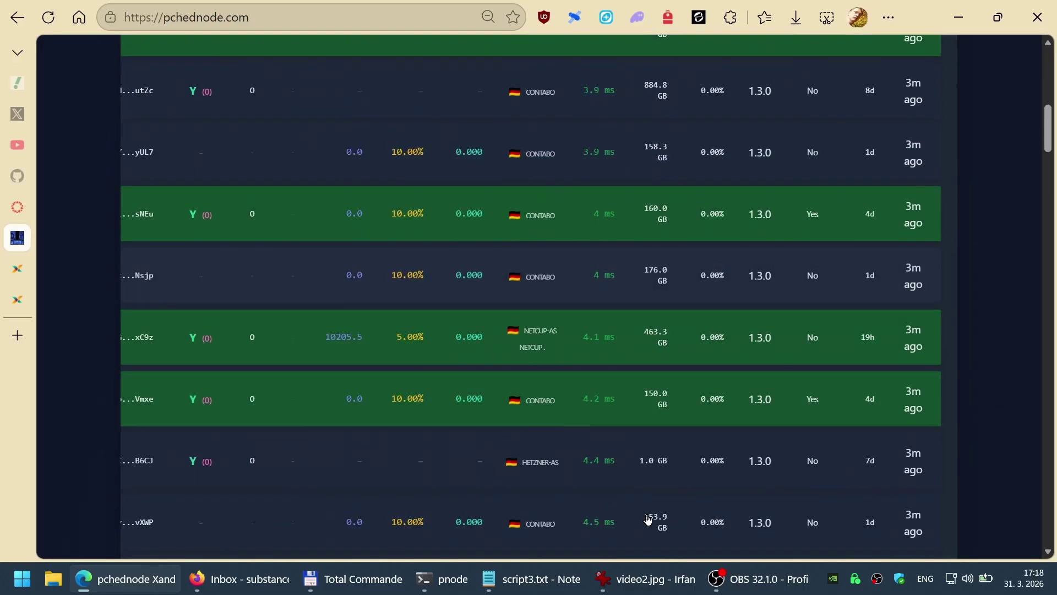
Step: Stop the nft-scanner log and list the server's network interfaces with ip a
{"action": "left_click", "coordinate": [507, 538]}
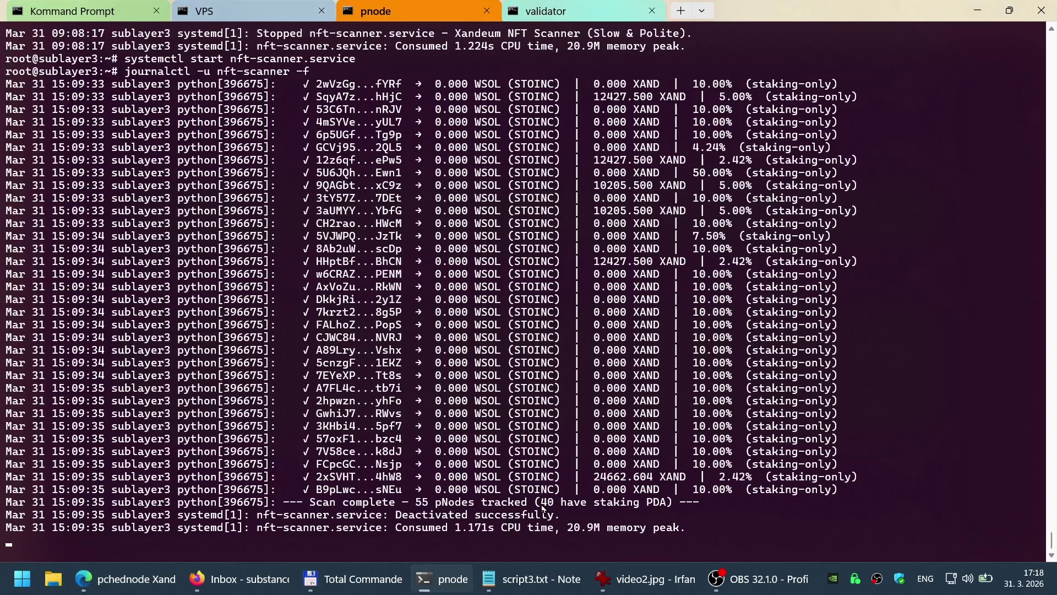
{"action": "key", "text": "ctrl+c"}
{"action": "type", "text": "ip a"}
{"action": "key", "text": "Return"}
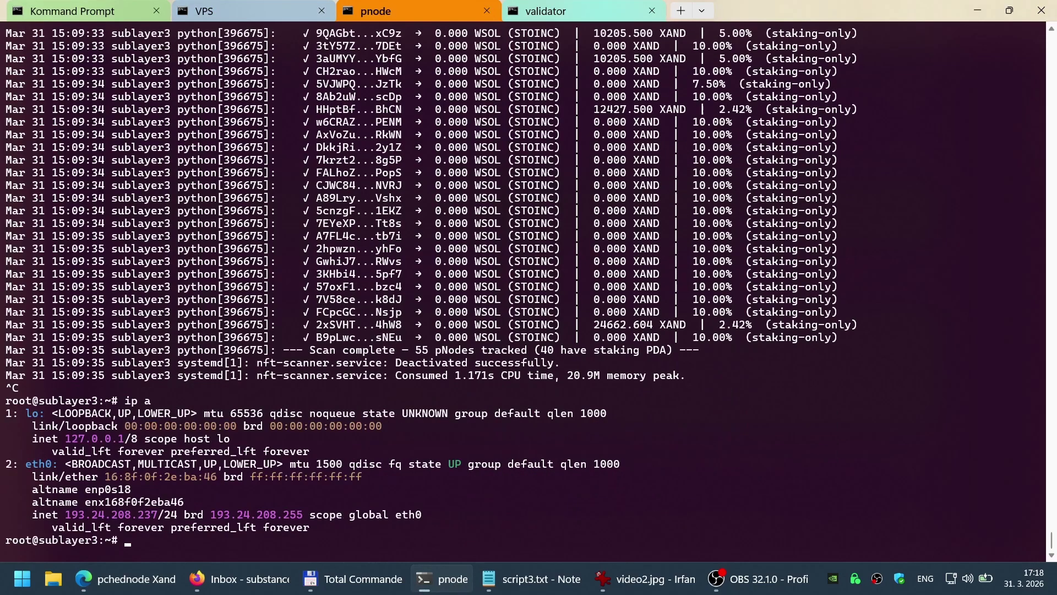
Step: Copy the server's public IP 193.24.208.237 and bring up a new browser tab
{"action": "left_click_drag", "start_coordinate": [65, 515], "coordinate": [155, 525]}
{"action": "key", "text": "ctrl+c"}
{"action": "key", "text": "alt+Tab"}
{"action": "key", "text": "ctrl+t"}
Step: On globalping.io, replace the cdn.jsdelivr.net target with 193.24.208.237 and run the ping test
{"action": "type", "text": "glob"}
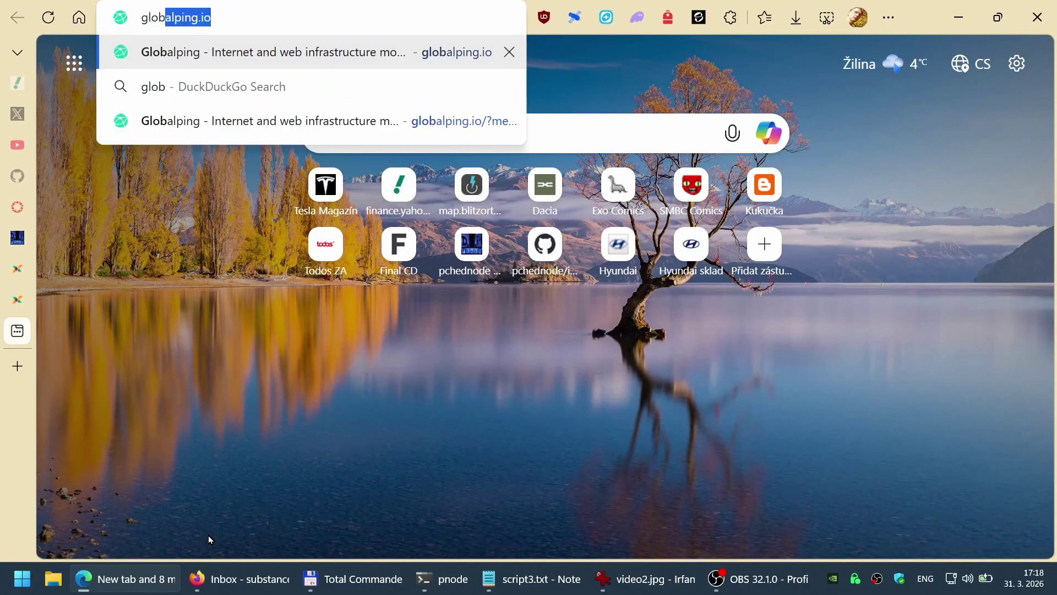
{"action": "key", "text": "Return"}
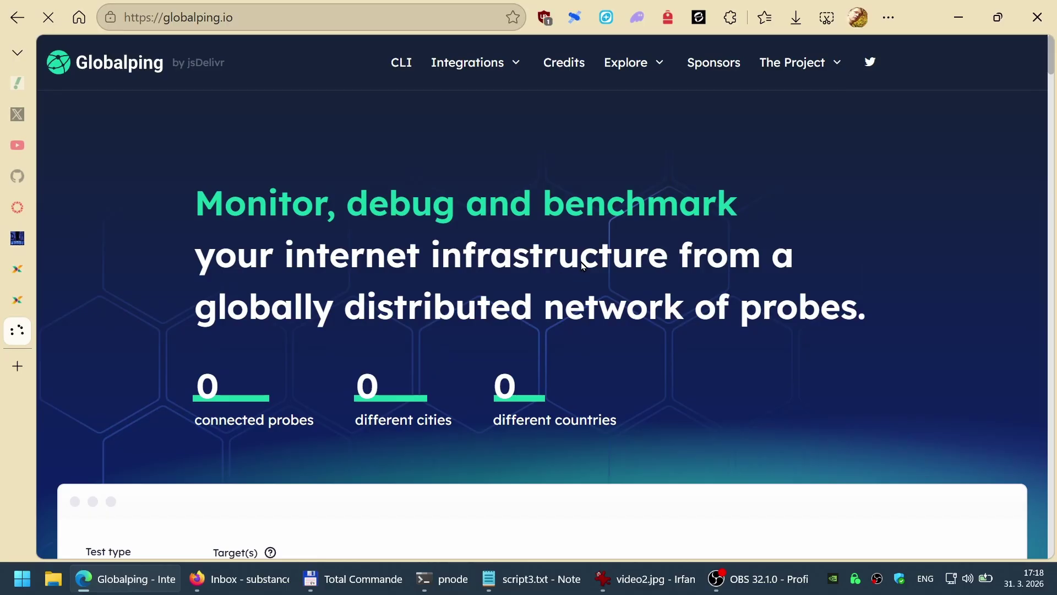
{"action": "scroll", "coordinate": [581, 262], "scroll_direction": "down", "scroll_amount": 5}
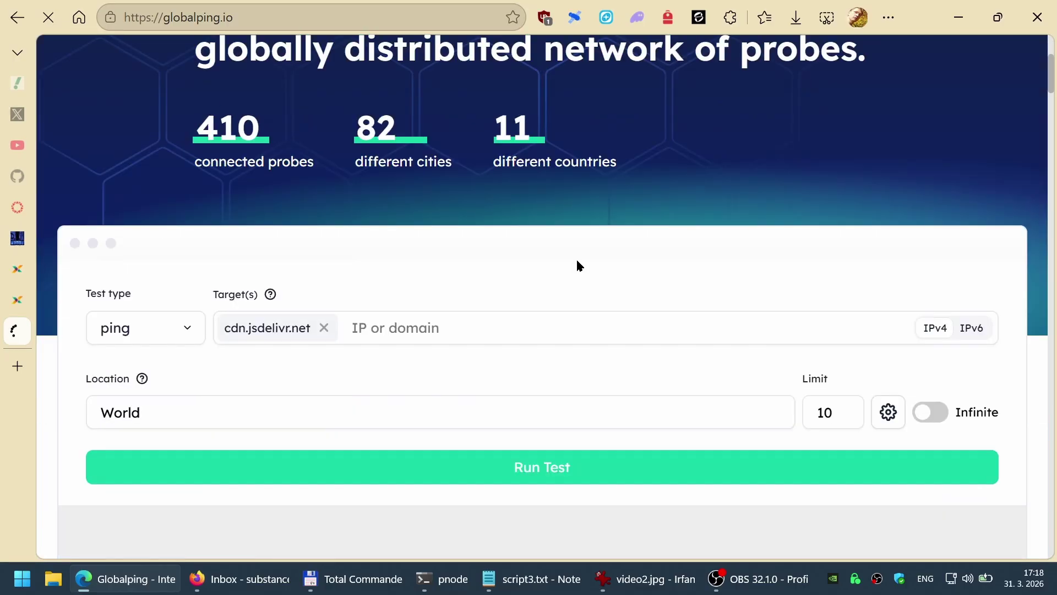
{"action": "left_click", "coordinate": [325, 328]}
{"action": "key", "text": "ctrl+v"}
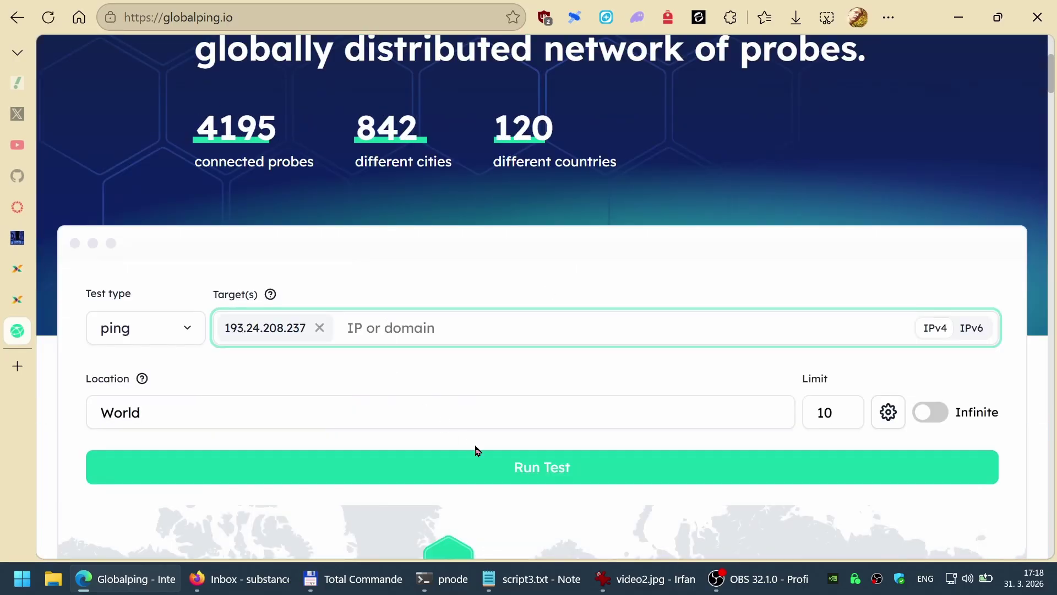
{"action": "left_click", "coordinate": [497, 475]}
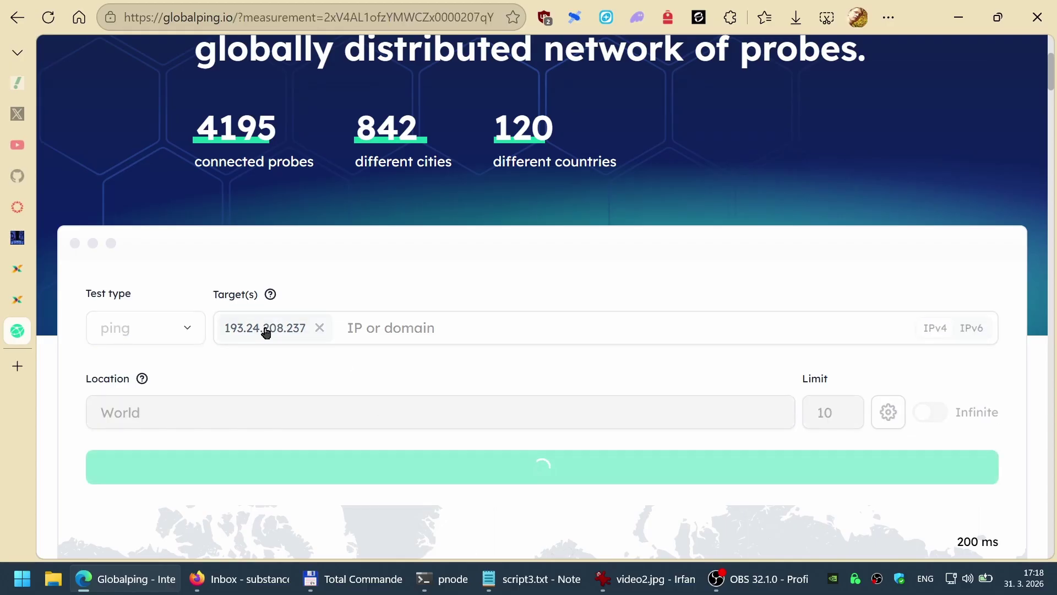
Step: Glance at the pchednode and staking tabs while the test runs, then return to the results
{"action": "key", "text": "ctrl+shift+Tab"}
{"action": "key", "text": "ctrl+shift+Tab"}
{"action": "key", "text": "ctrl+shift+Tab"}
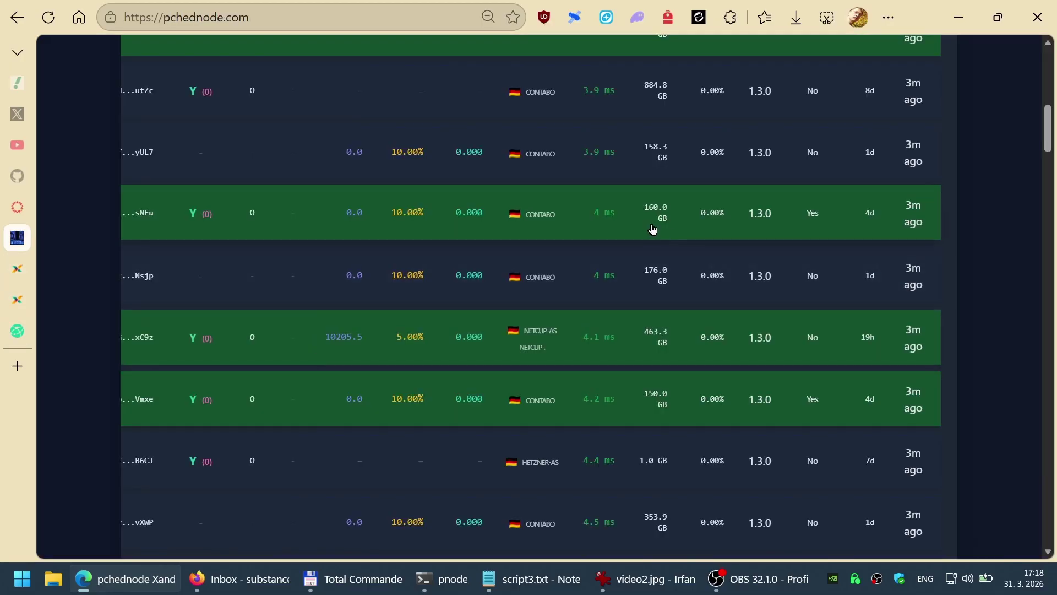
{"action": "scroll", "coordinate": [653, 229], "scroll_direction": "up", "scroll_amount": 10}
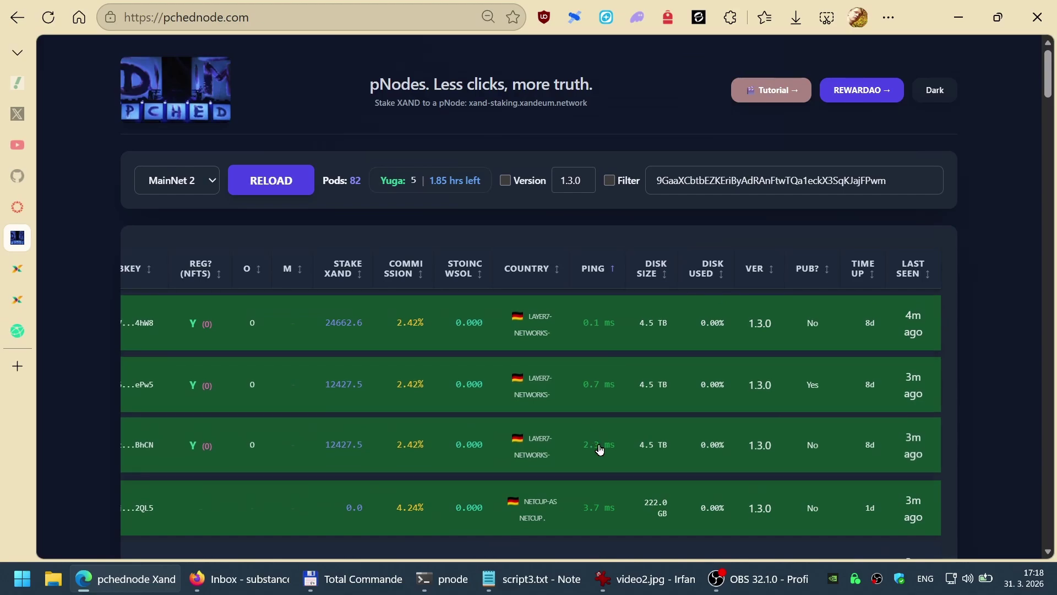
{"action": "key", "text": "ctrl+Tab"}
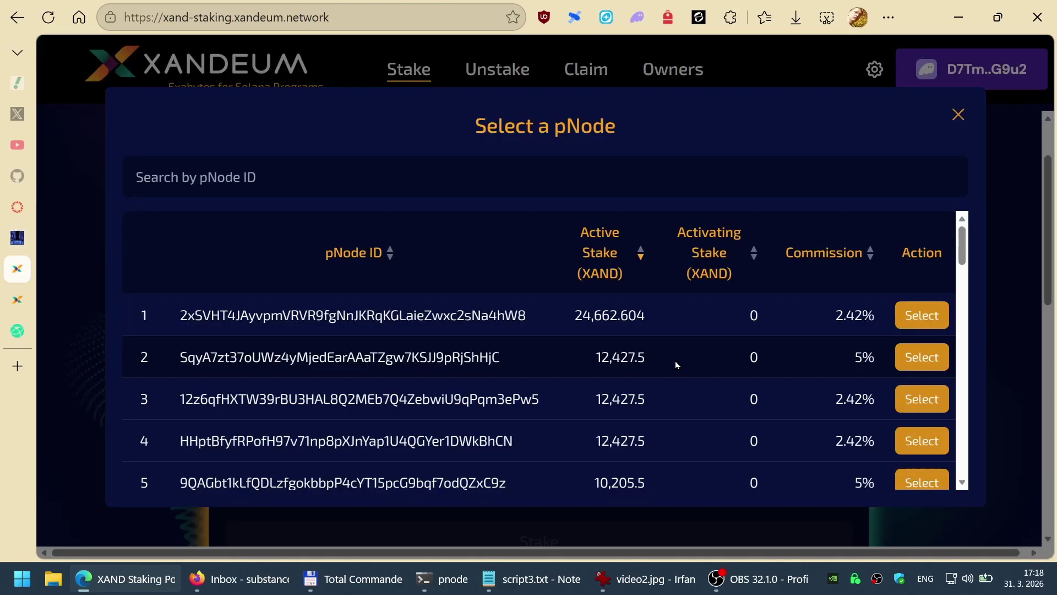
{"action": "key", "text": "ctrl+Tab"}
{"action": "key", "text": "ctrl+Tab"}
{"action": "scroll", "coordinate": [578, 309], "scroll_direction": "down", "scroll_amount": 8}
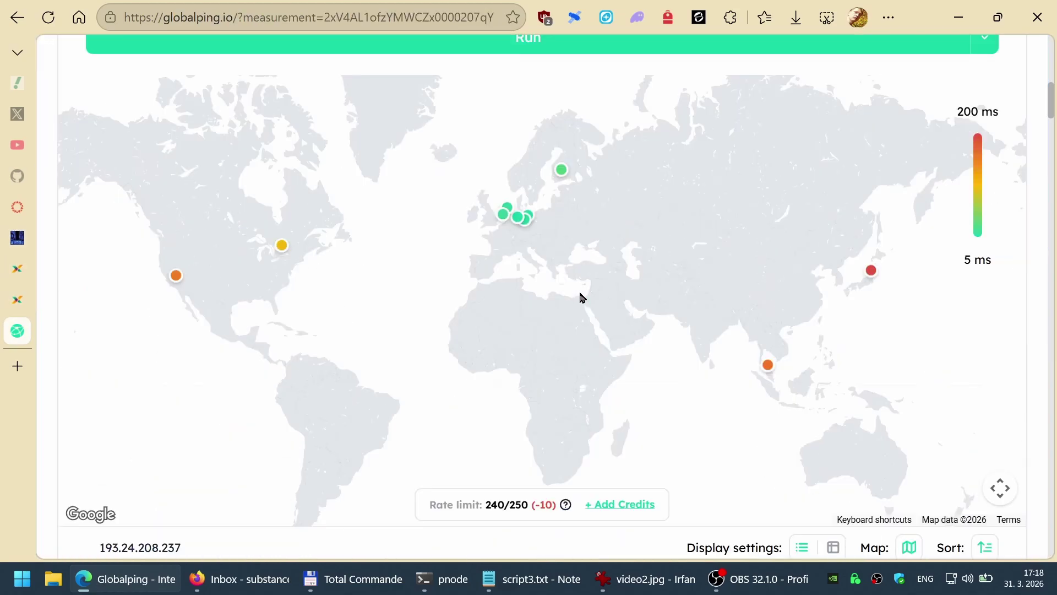
{"action": "scroll", "coordinate": [580, 297], "scroll_direction": "down", "scroll_amount": 10}
{"action": "scroll", "coordinate": [578, 297], "scroll_direction": "up", "scroll_amount": 3}
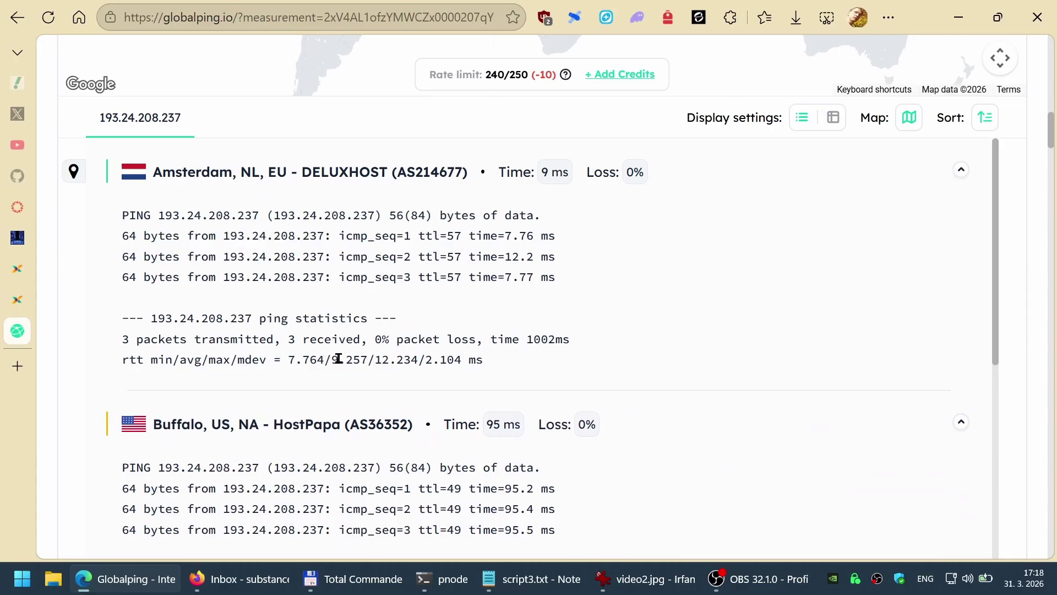
{"action": "scroll", "coordinate": [362, 361], "scroll_direction": "down", "scroll_amount": 4}
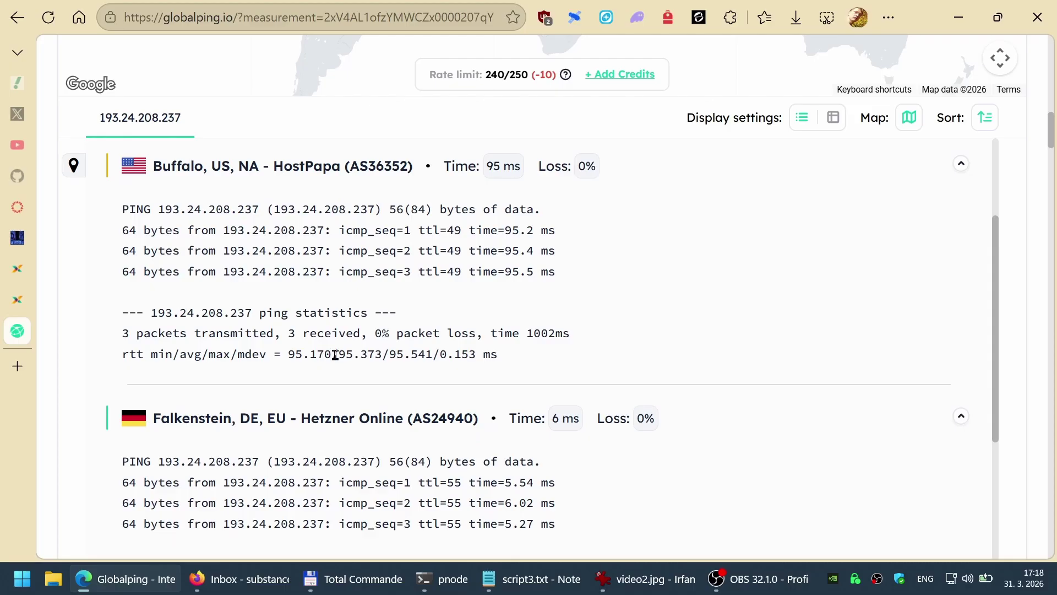
Step: Mark the probes' average round-trip times, such as Buffalo 95.373 ms and Helsinki 23.089 ms
{"action": "left_click_drag", "start_coordinate": [338, 355], "coordinate": [383, 356]}
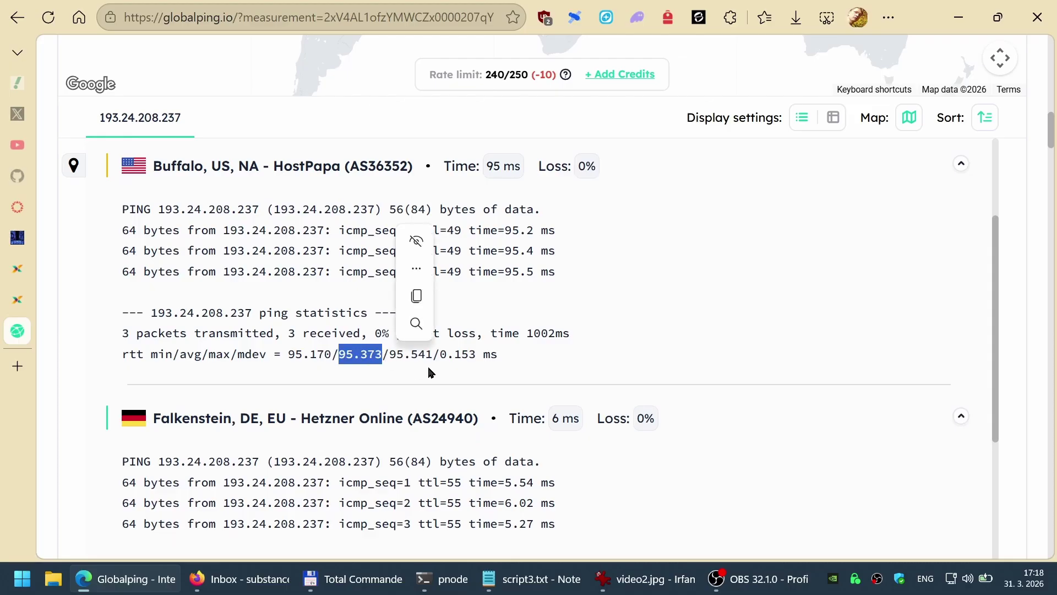
{"action": "scroll", "coordinate": [432, 370], "scroll_direction": "down", "scroll_amount": 4}
{"action": "scroll", "coordinate": [435, 370], "scroll_direction": "down", "scroll_amount": 8}
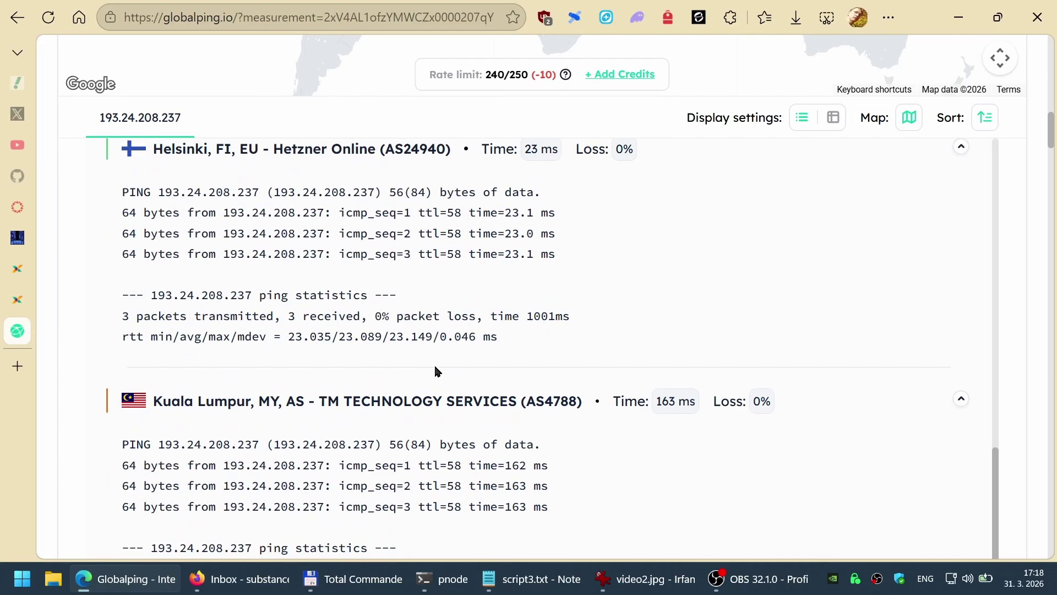
{"action": "left_click_drag", "start_coordinate": [339, 341], "coordinate": [385, 343]}
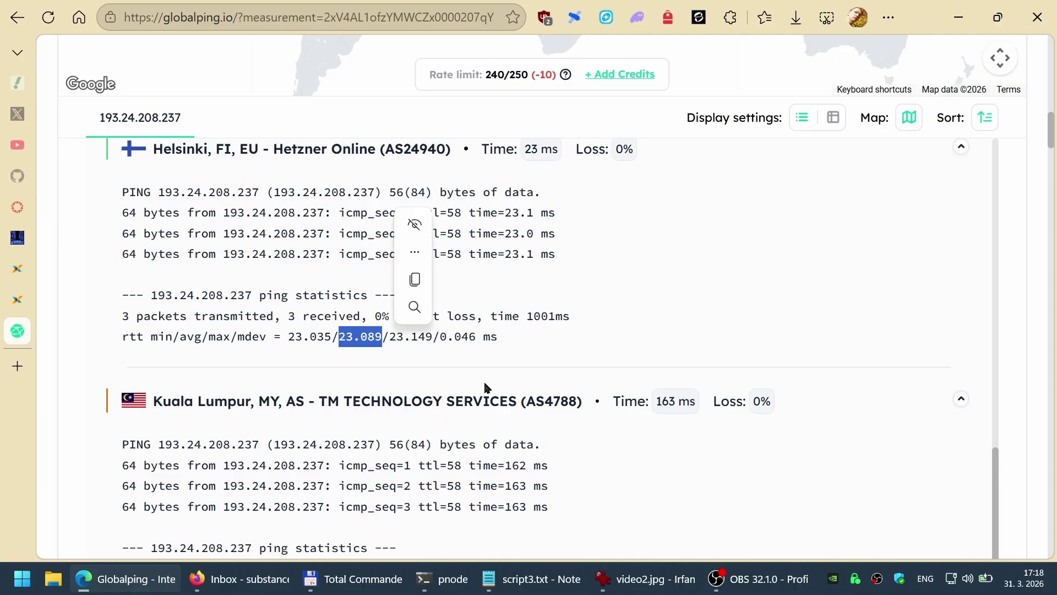
{"action": "scroll", "coordinate": [479, 382], "scroll_direction": "down", "scroll_amount": 5}
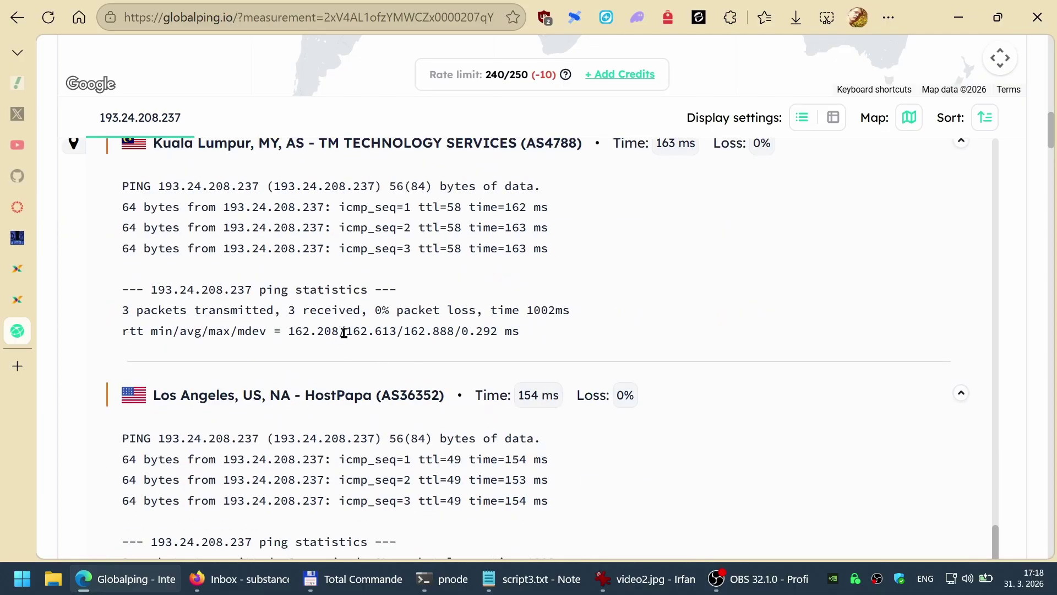
{"action": "left_click_drag", "start_coordinate": [343, 333], "coordinate": [396, 332]}
{"action": "scroll", "coordinate": [508, 370], "scroll_direction": "up", "scroll_amount": 2}
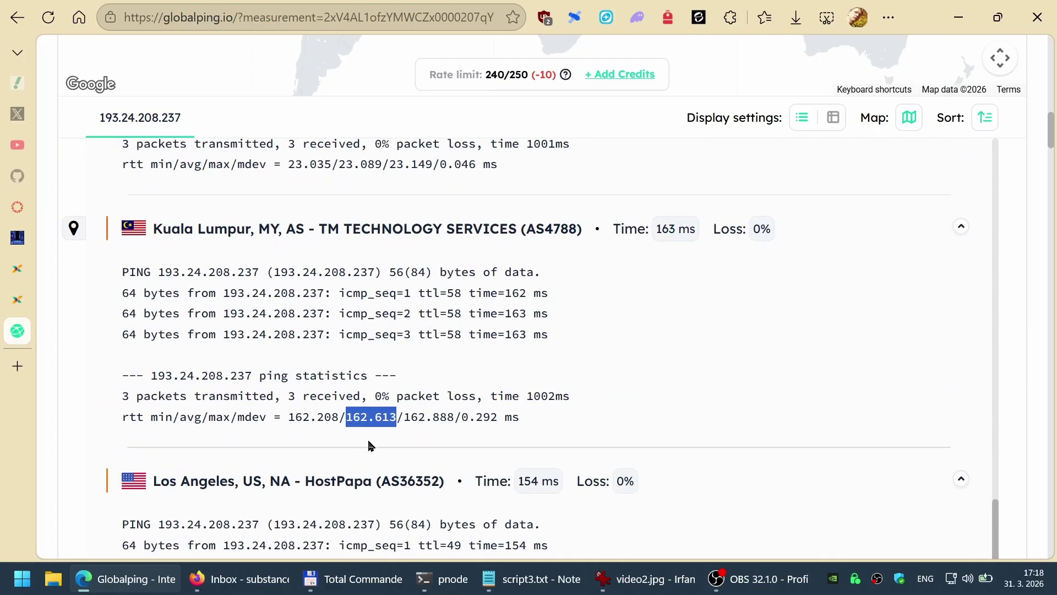
{"action": "scroll", "coordinate": [530, 371], "scroll_direction": "down", "scroll_amount": 6}
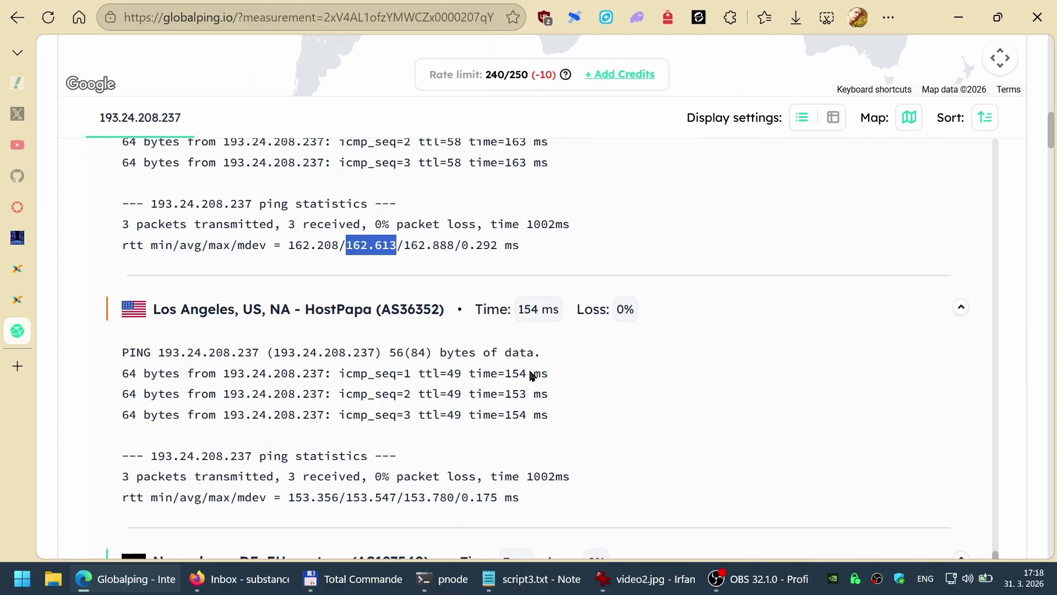
{"action": "scroll", "coordinate": [529, 371], "scroll_direction": "up", "scroll_amount": 2}
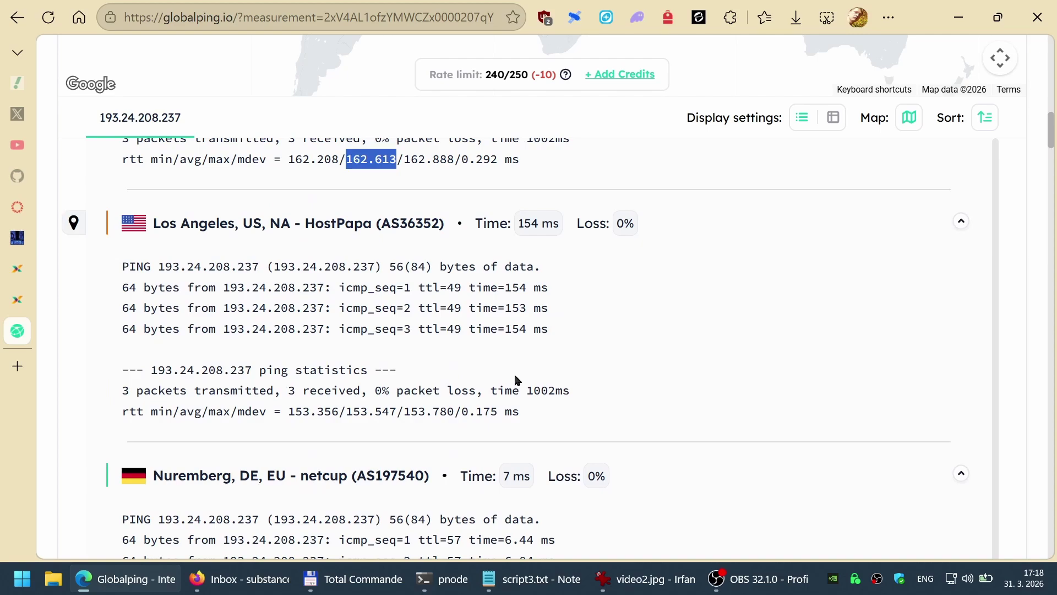
{"action": "scroll", "coordinate": [529, 366], "scroll_direction": "down", "scroll_amount": 3}
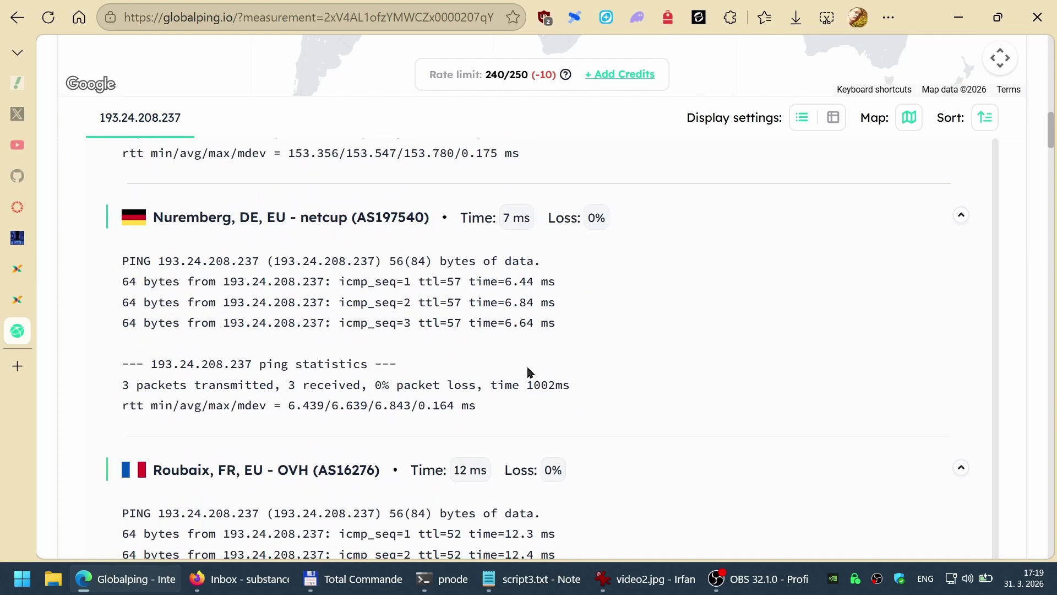
Step: Close the Globalping tab and scroll through the pchednode node table back to the top
{"action": "key", "text": "ctrl+w"}
{"action": "key", "text": "ctrl+shift+Tab"}
{"action": "key", "text": "ctrl+shift+Tab"}
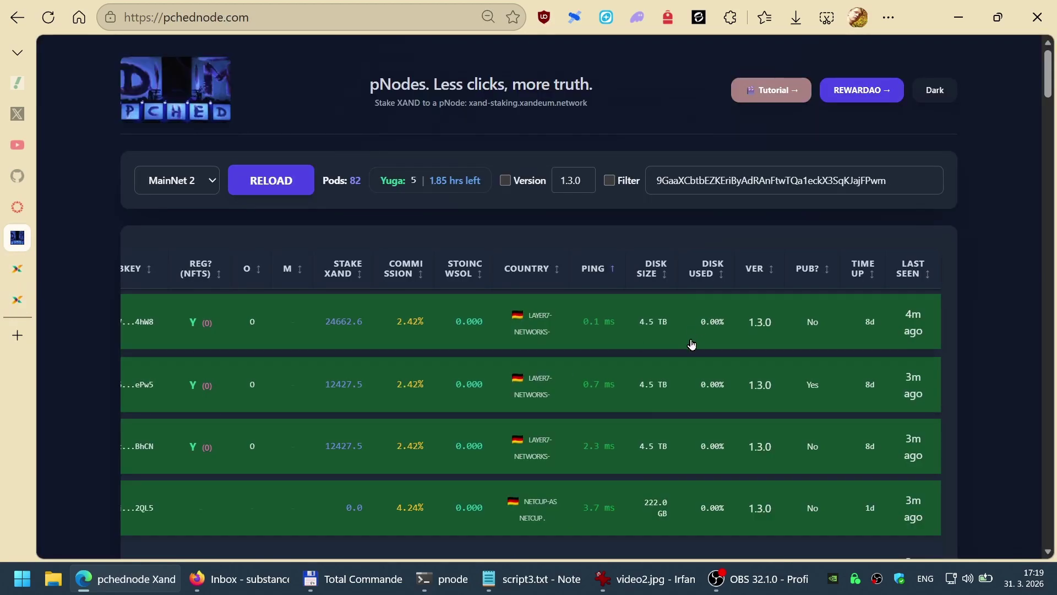
{"action": "scroll", "coordinate": [601, 332], "scroll_direction": "down", "scroll_amount": 3}
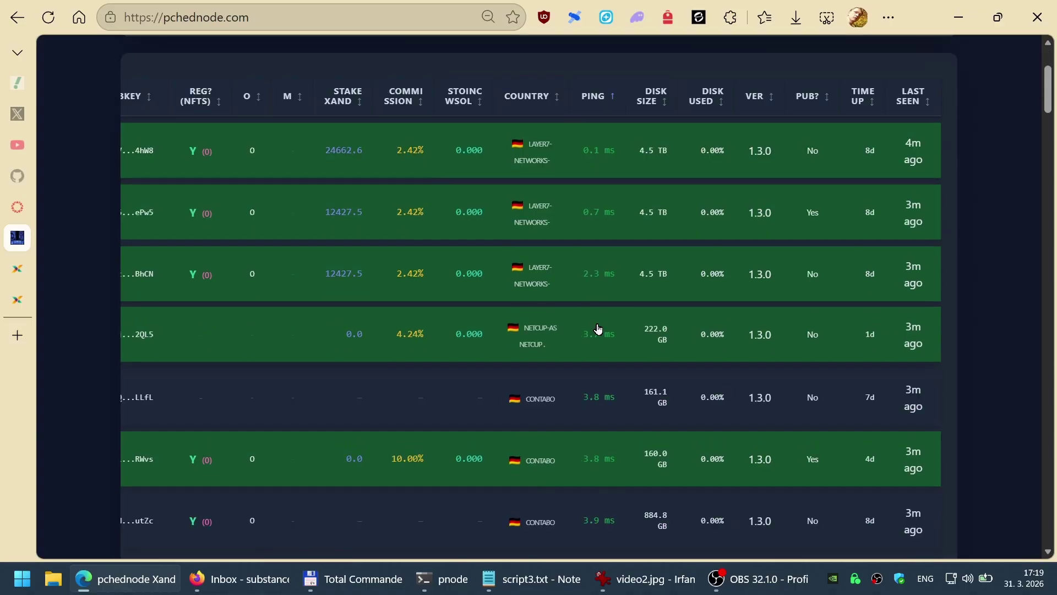
{"action": "scroll", "coordinate": [606, 274], "scroll_direction": "up", "scroll_amount": 2}
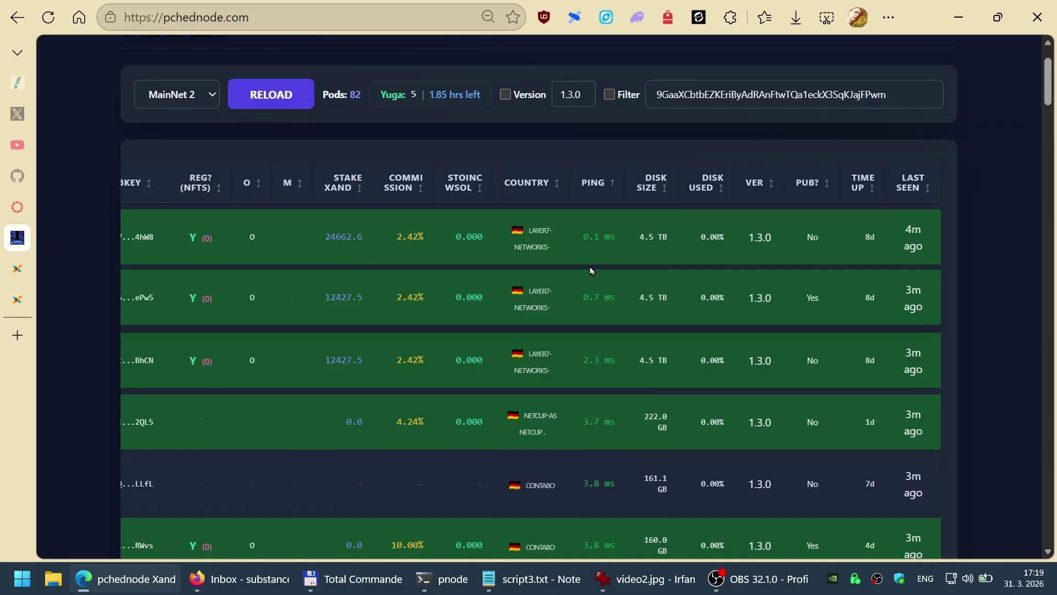
{"action": "scroll", "coordinate": [590, 266], "scroll_direction": "down", "scroll_amount": 20}
{"action": "scroll", "coordinate": [595, 365], "scroll_direction": "down", "scroll_amount": 20}
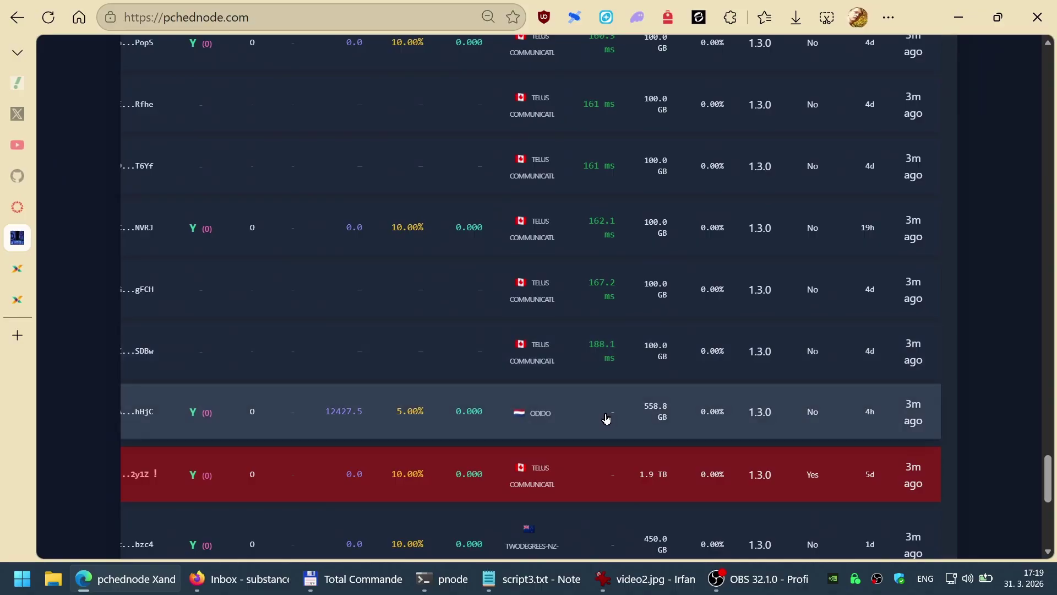
{"action": "scroll", "coordinate": [606, 424], "scroll_direction": "down", "scroll_amount": 2}
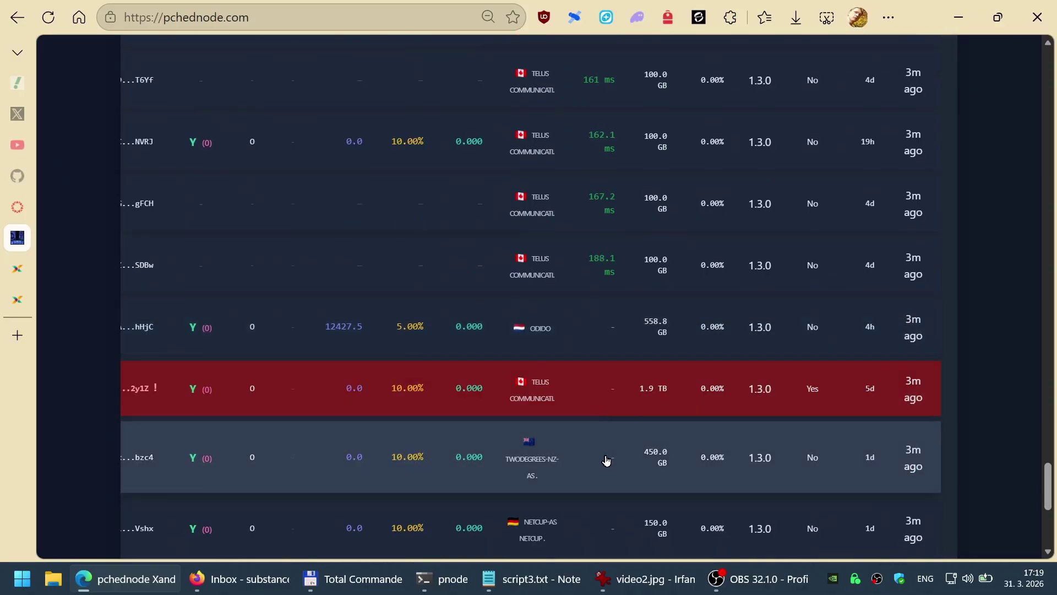
{"action": "scroll", "coordinate": [607, 461], "scroll_direction": "down", "scroll_amount": 3}
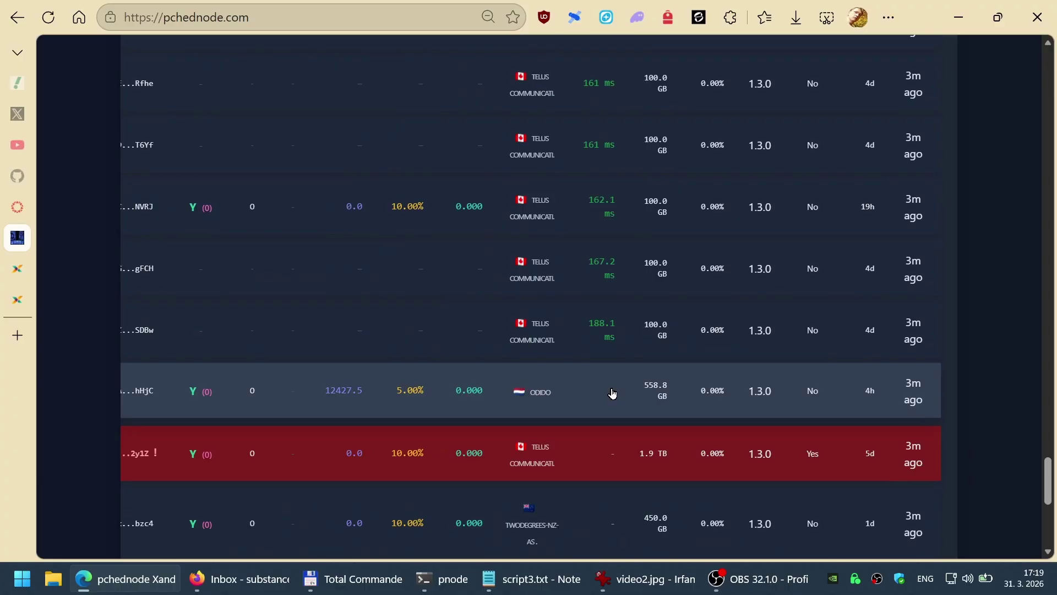
{"action": "key", "text": "Home"}
Step: Sort the nodes by disk size, then disk used, and finally by software version
{"action": "left_click", "coordinate": [843, 271]}
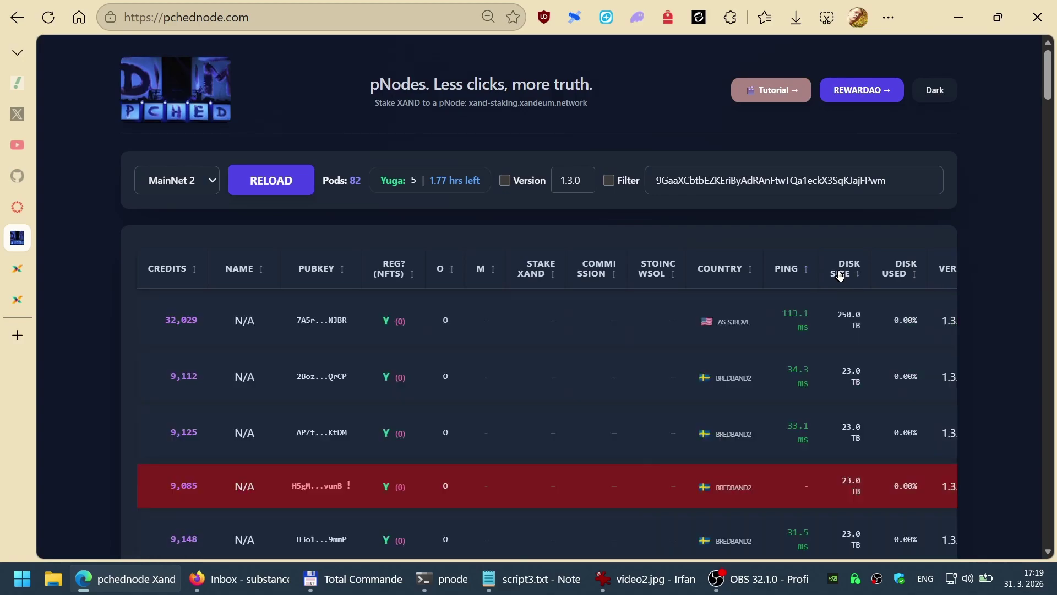
{"action": "scroll", "coordinate": [826, 472], "scroll_direction": "right", "scroll_amount": 4}
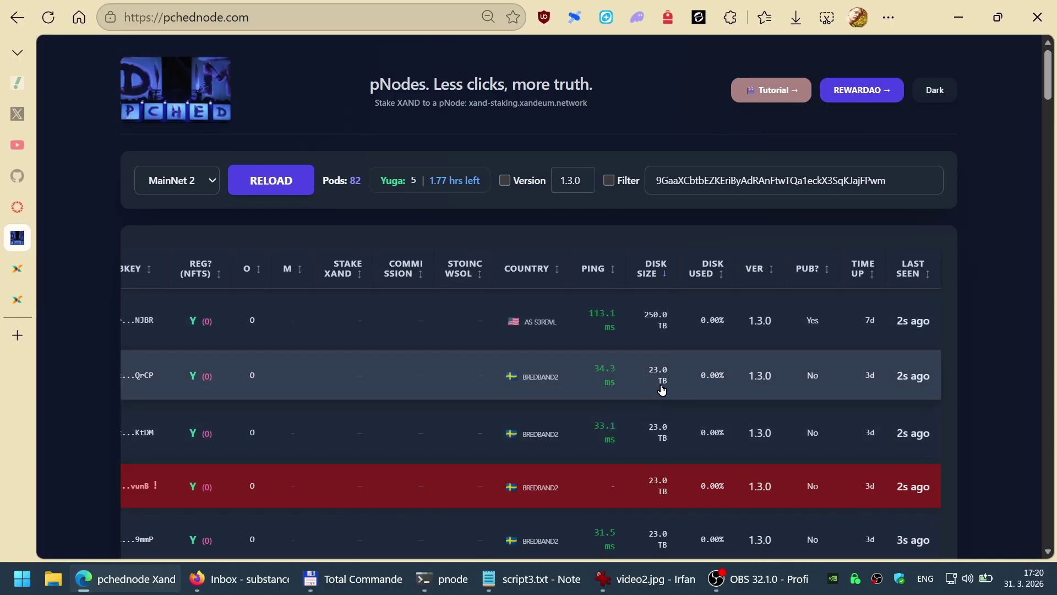
{"action": "left_click", "coordinate": [709, 277]}
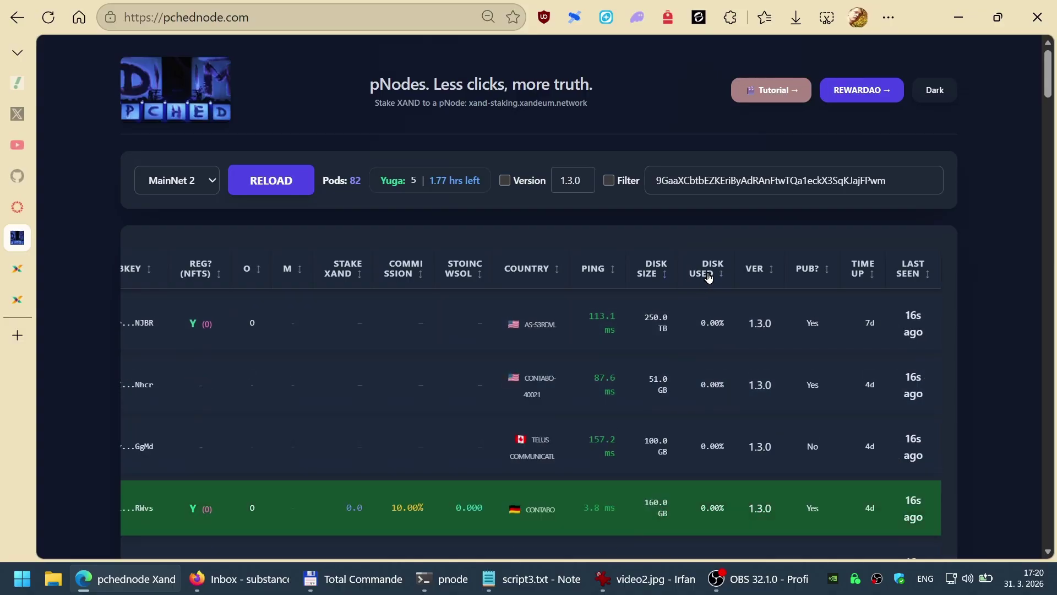
{"action": "left_click", "coordinate": [709, 277]}
{"action": "left_click", "coordinate": [712, 278]}
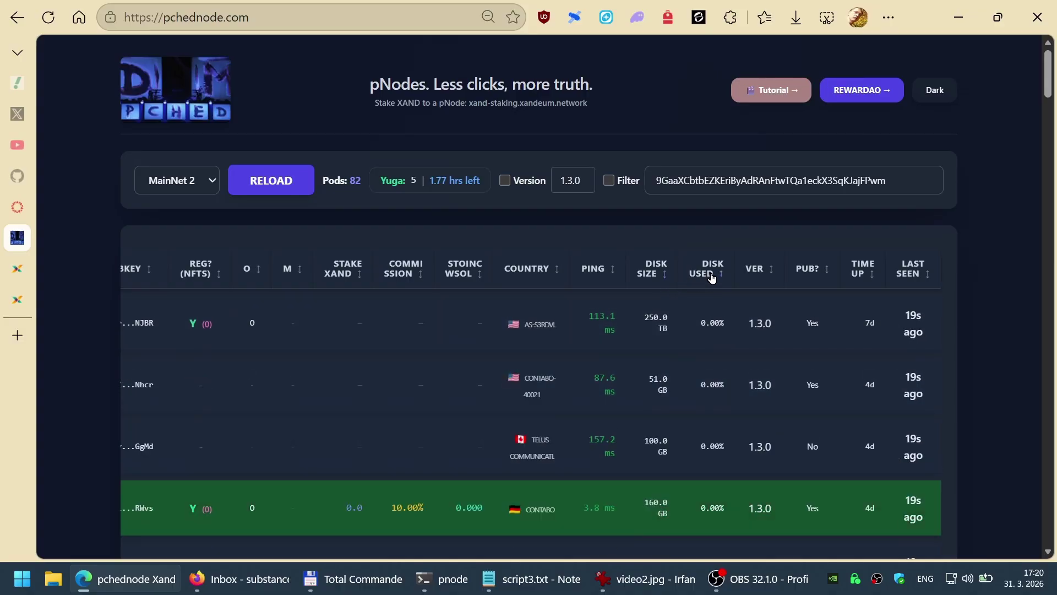
{"action": "left_click", "coordinate": [756, 275]}
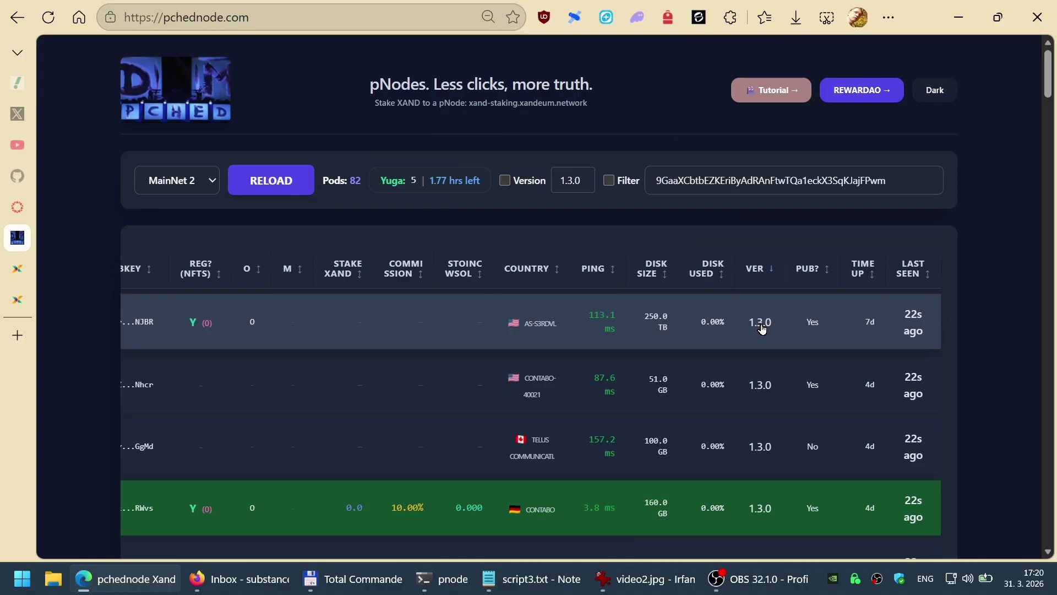
{"action": "scroll", "coordinate": [755, 401], "scroll_direction": "down", "scroll_amount": 7}
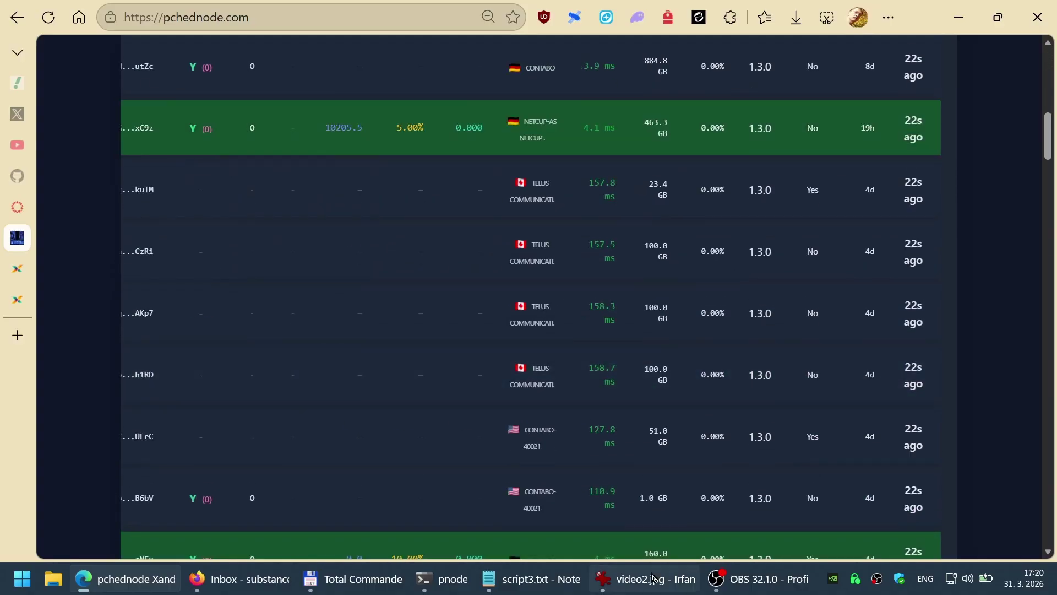
{"action": "left_click", "coordinate": [443, 579]}
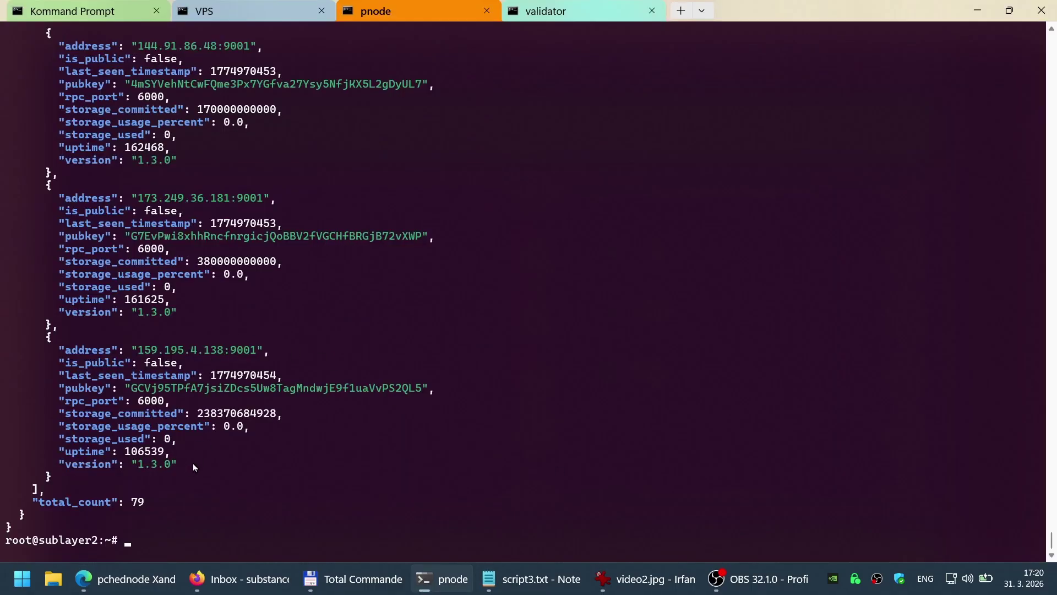
{"action": "left_click_drag", "start_coordinate": [194, 466], "coordinate": [2, 337]}
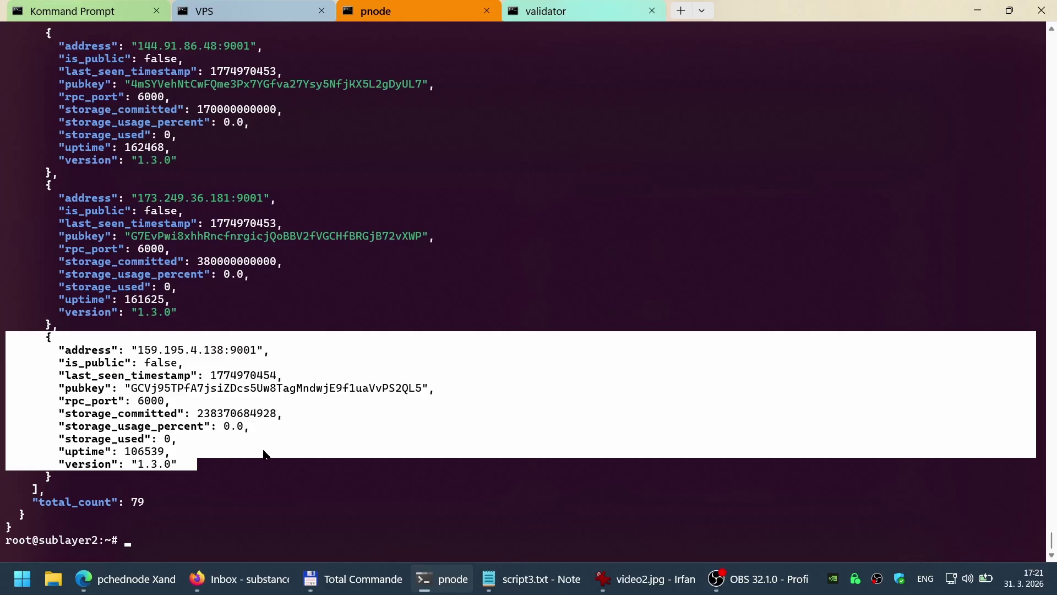
{"action": "left_click", "coordinate": [125, 578]}
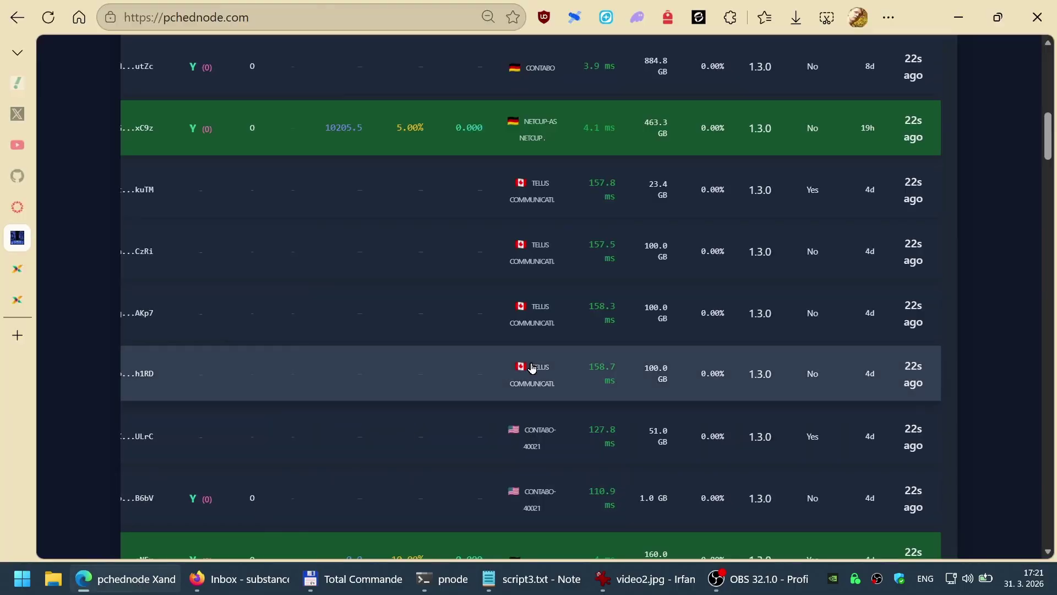
Step: Sort the node table by country and scroll through the results
{"action": "scroll", "coordinate": [596, 285], "scroll_direction": "up", "scroll_amount": 5}
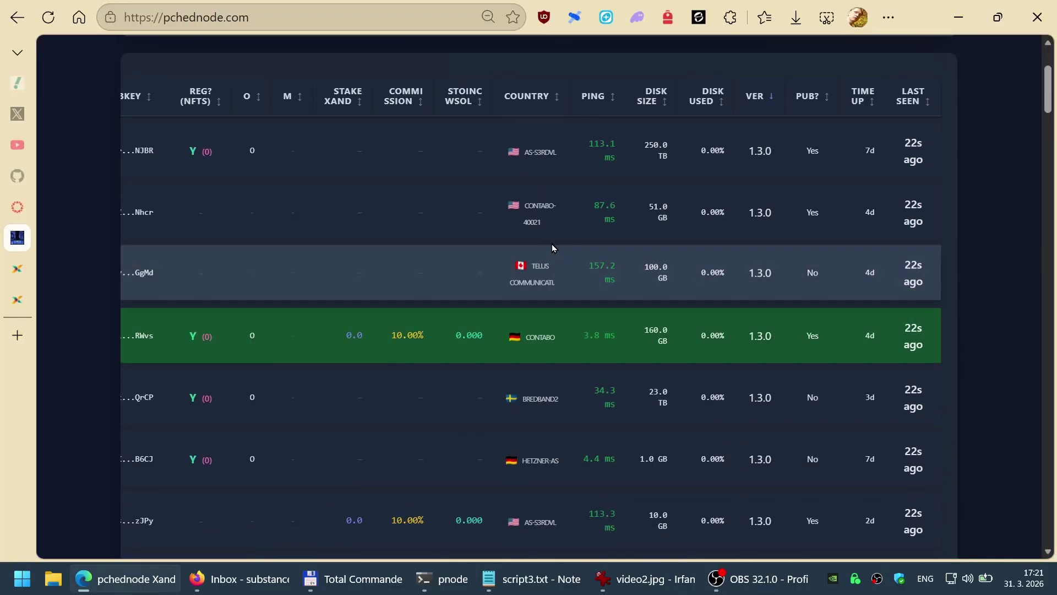
{"action": "left_click", "coordinate": [529, 83]}
{"action": "scroll", "coordinate": [495, 370], "scroll_direction": "down", "scroll_amount": 5}
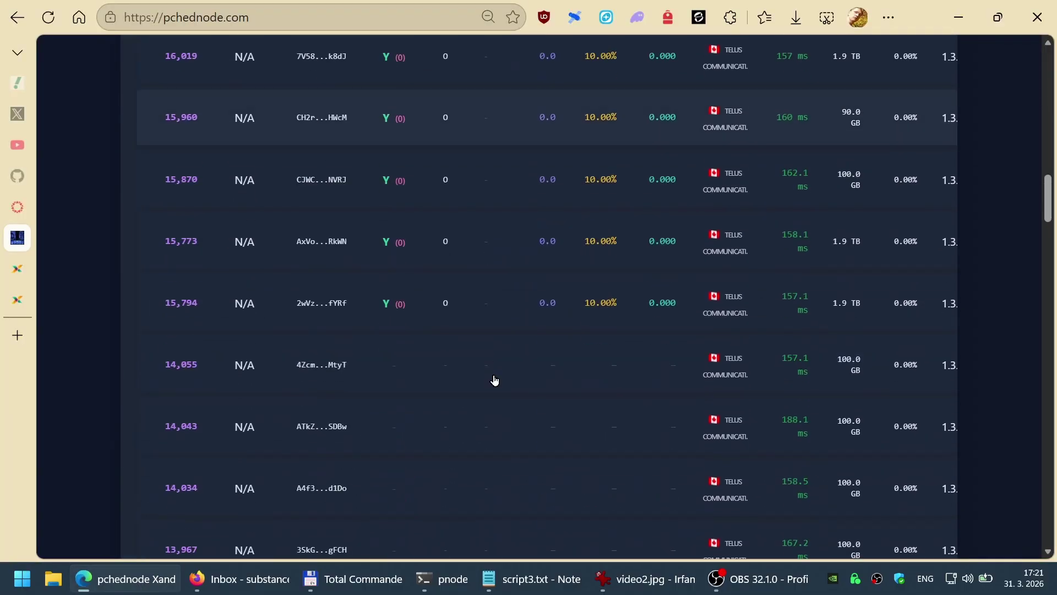
{"action": "scroll", "coordinate": [495, 380], "scroll_direction": "down", "scroll_amount": 20}
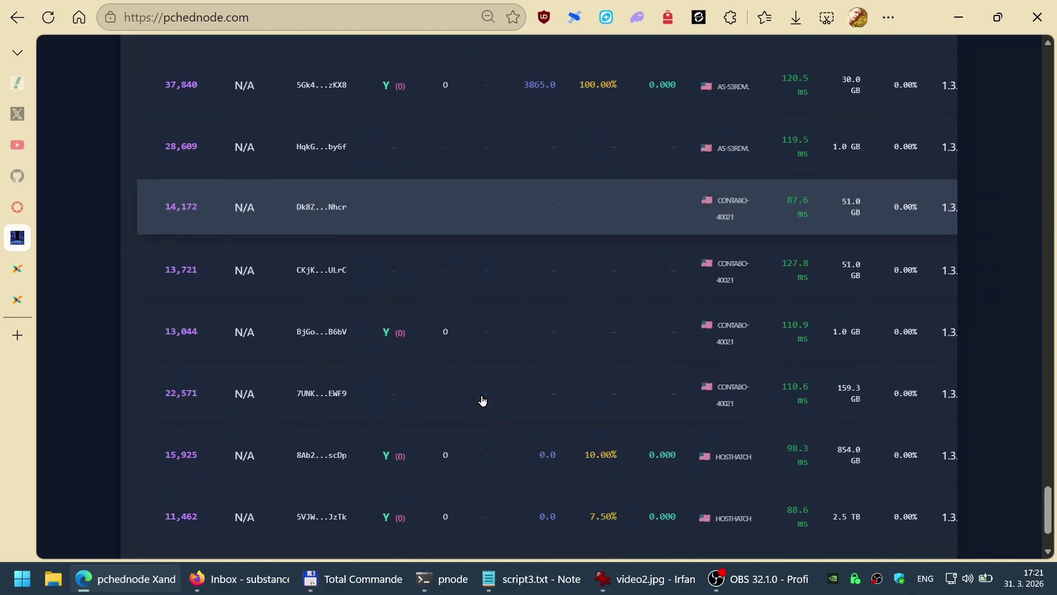
{"action": "scroll", "coordinate": [483, 401], "scroll_direction": "down", "scroll_amount": 3}
{"action": "scroll", "coordinate": [491, 393], "scroll_direction": "up", "scroll_amount": 1}
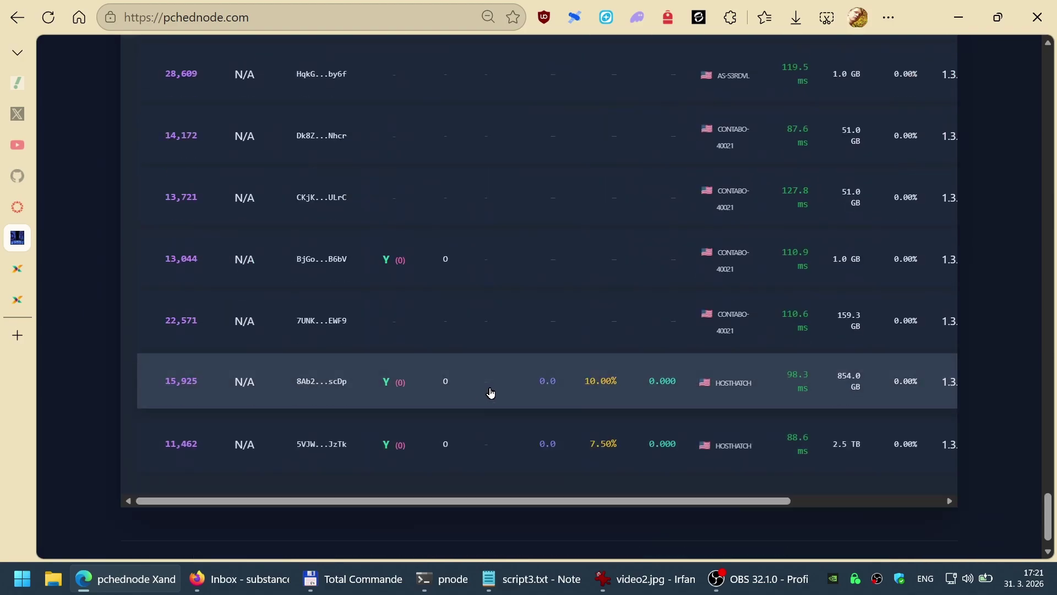
{"action": "scroll", "coordinate": [491, 393], "scroll_direction": "up", "scroll_amount": 15}
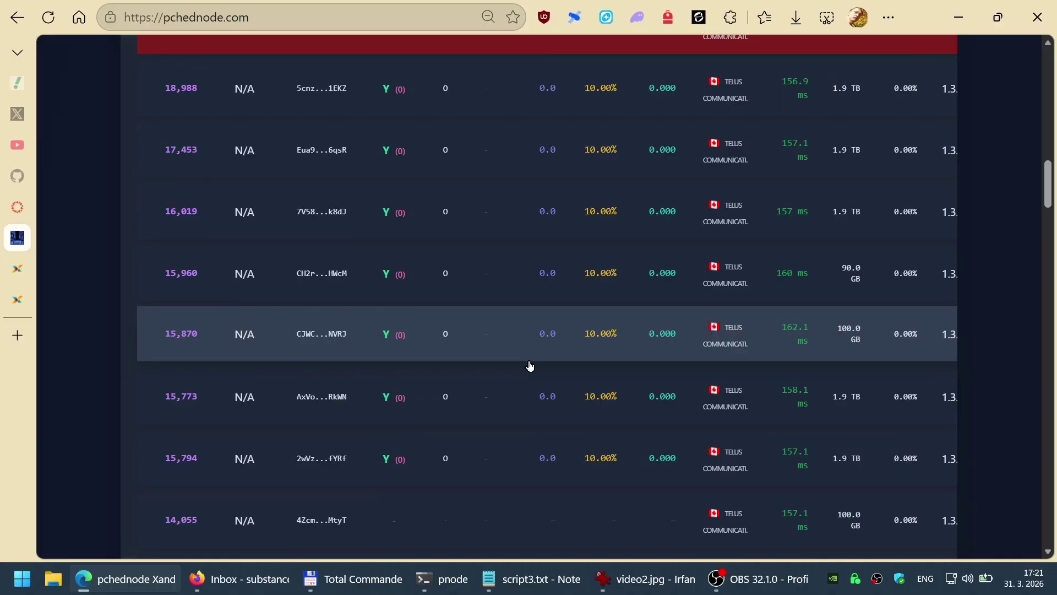
{"action": "scroll", "coordinate": [530, 365], "scroll_direction": "up", "scroll_amount": 20}
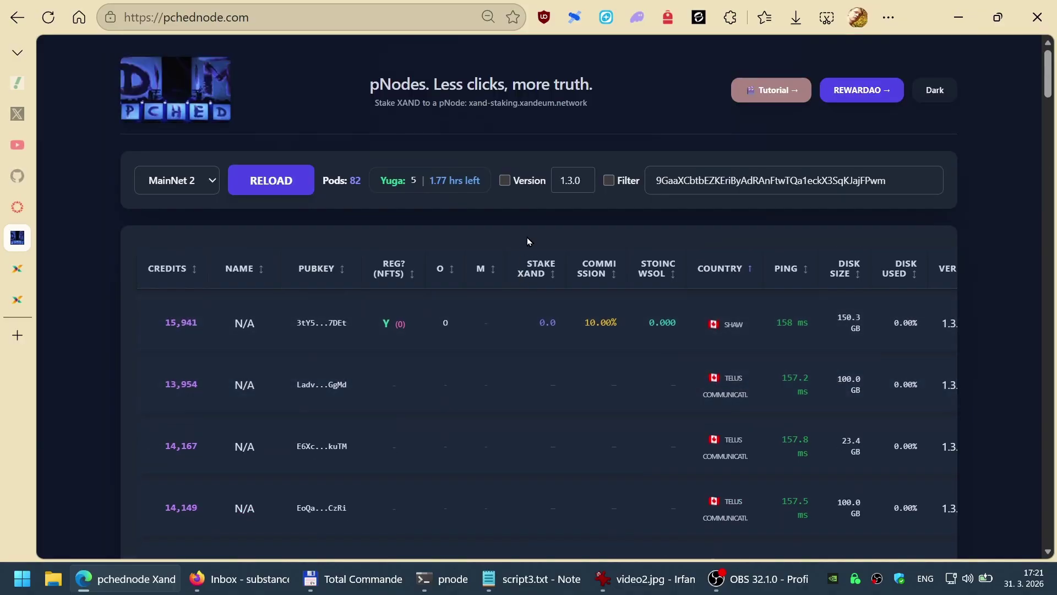
Step: Check the terminal's VPS log panes and pnode session, then return to pchednode
{"action": "key", "text": "alt+Tab"}
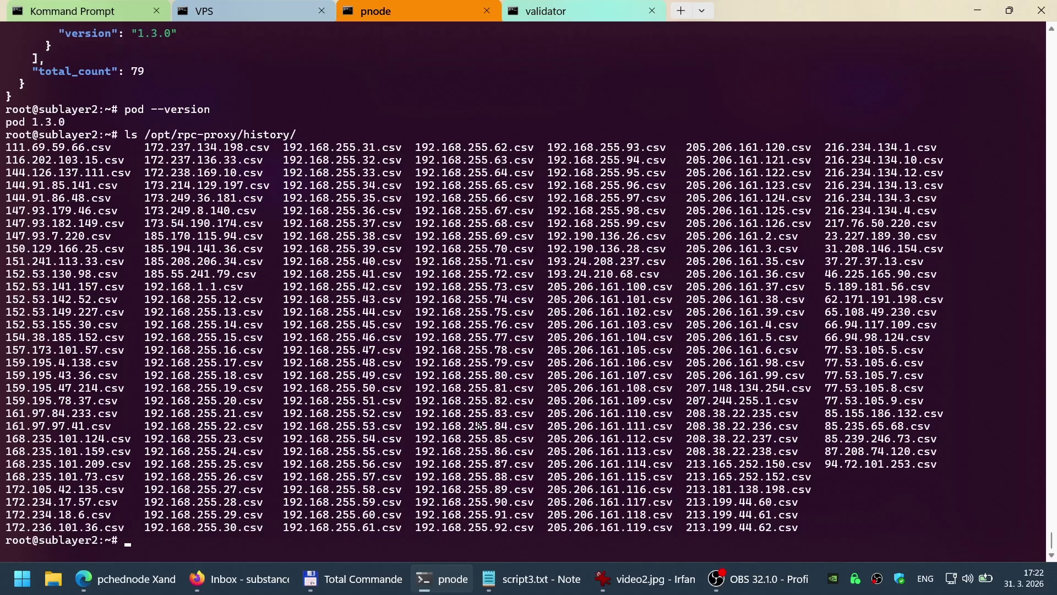
{"action": "left_click", "coordinate": [234, 11]}
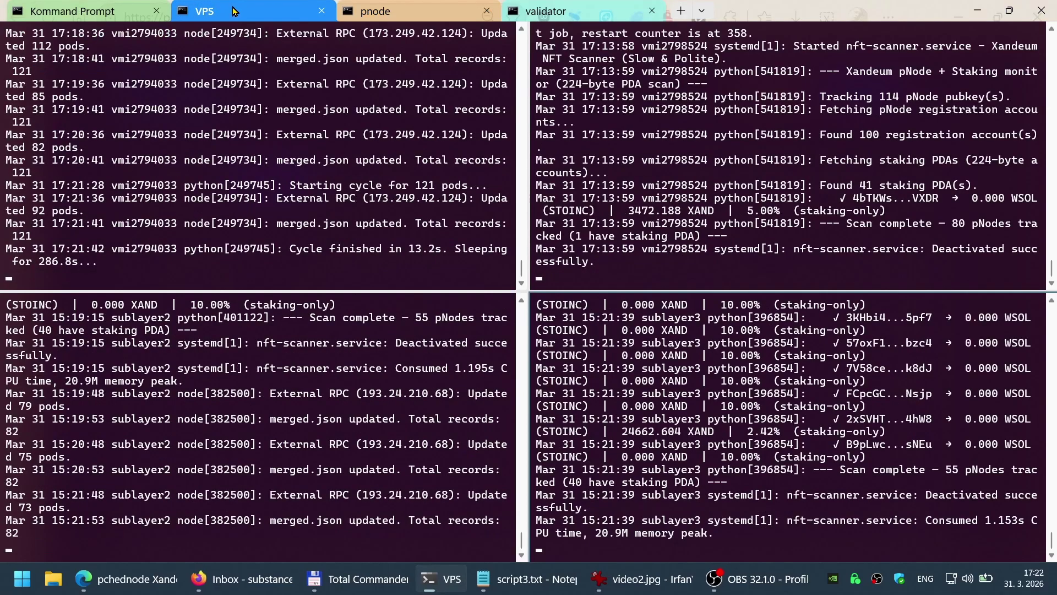
{"action": "left_click", "coordinate": [382, 11]}
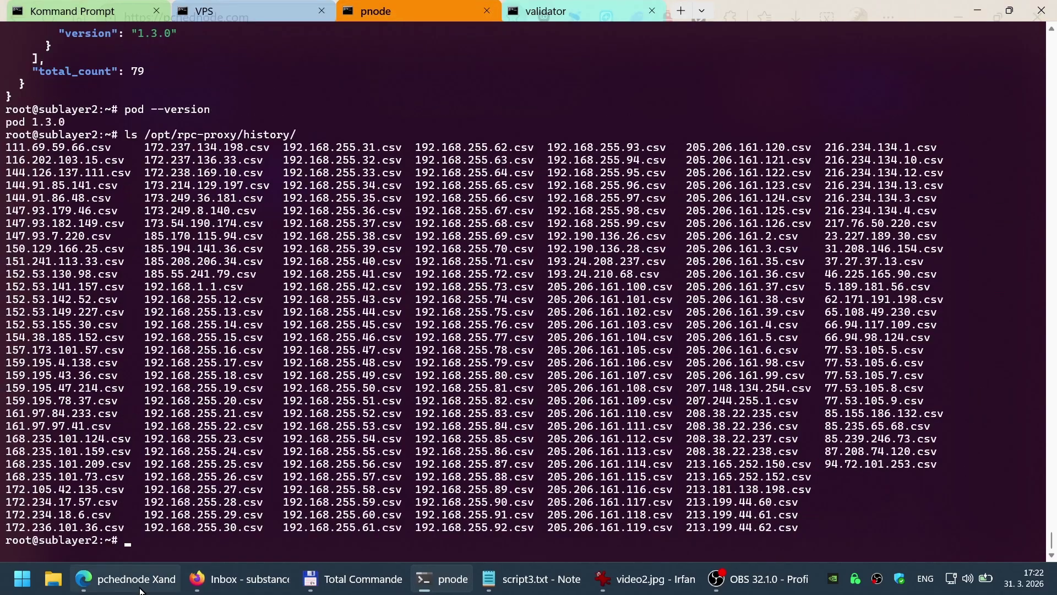
{"action": "left_click", "coordinate": [126, 578]}
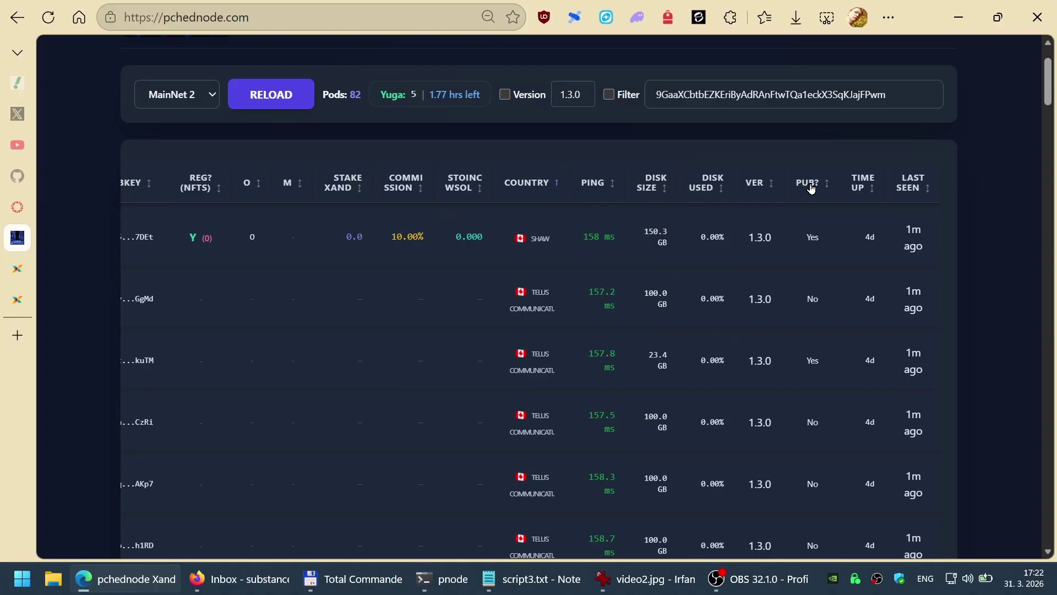
Step: Sort the nodes by public status with public nodes listed first
{"action": "left_click", "coordinate": [808, 183]}
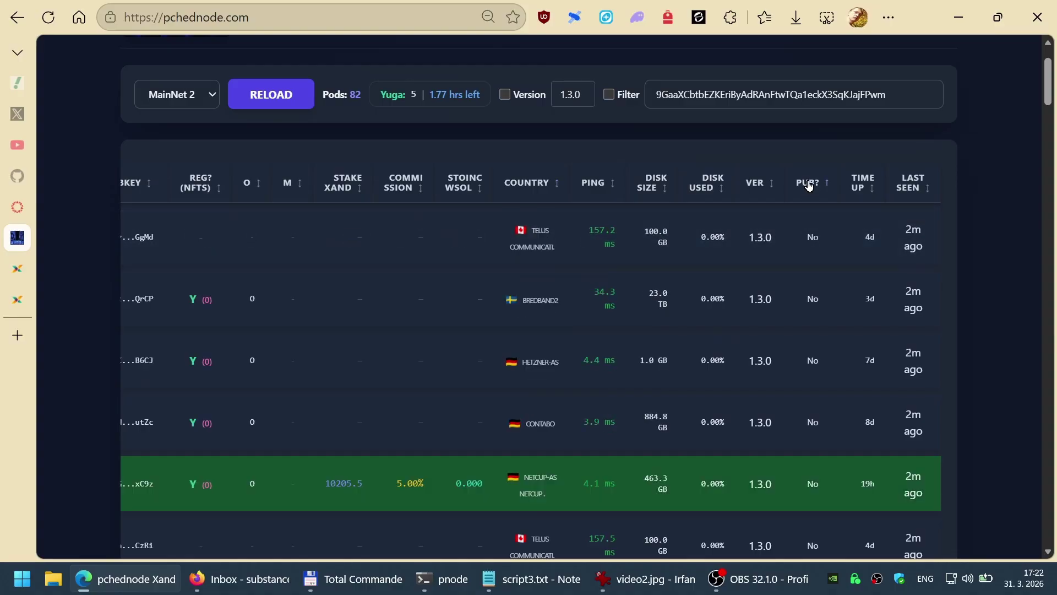
{"action": "left_click", "coordinate": [809, 185]}
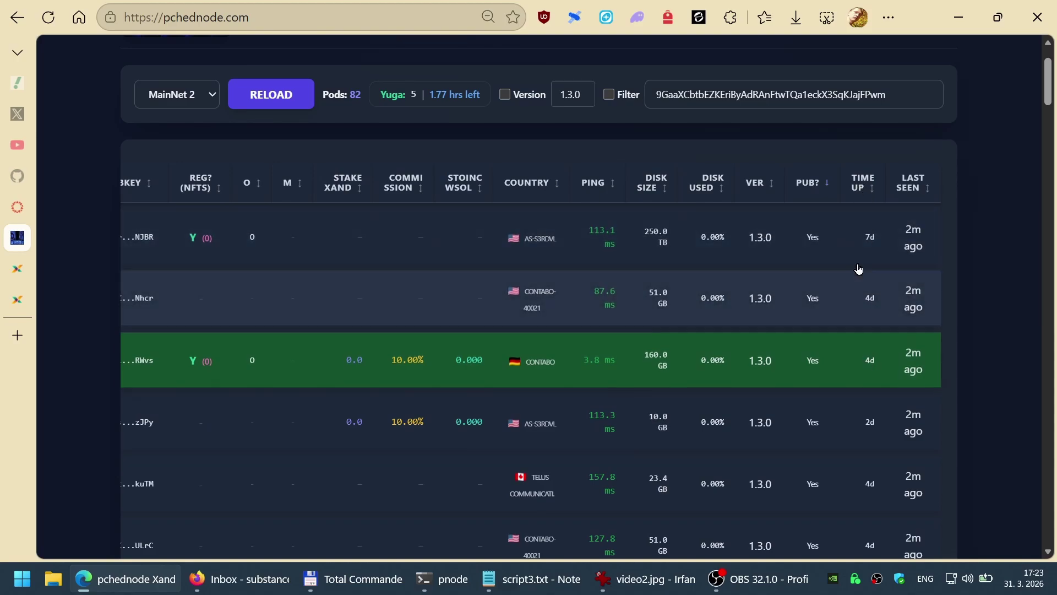
{"action": "scroll", "coordinate": [878, 369], "scroll_direction": "down", "scroll_amount": 2}
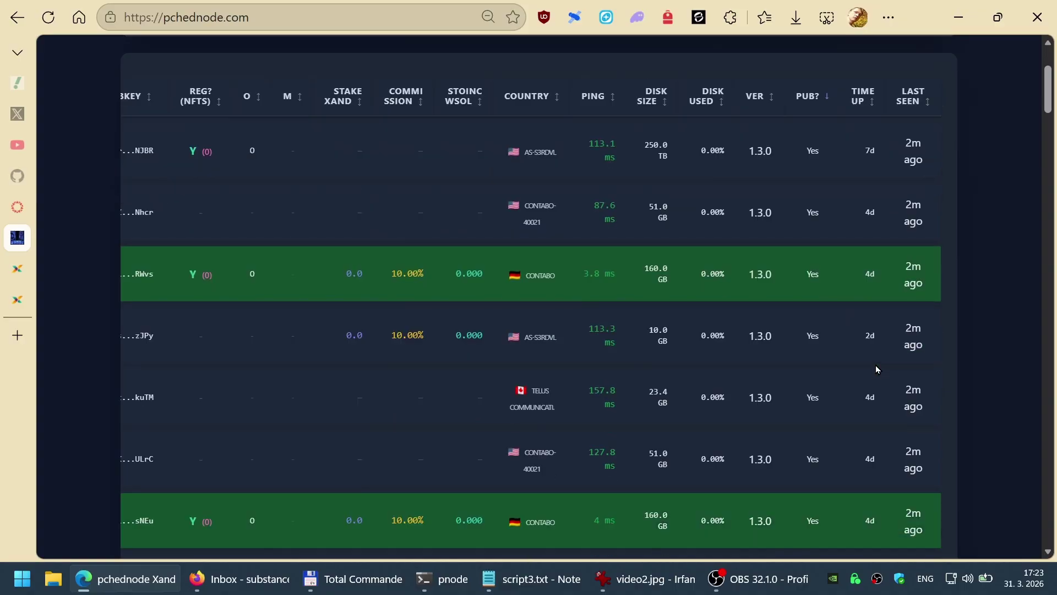
{"action": "scroll", "coordinate": [878, 370], "scroll_direction": "up", "scroll_amount": 2}
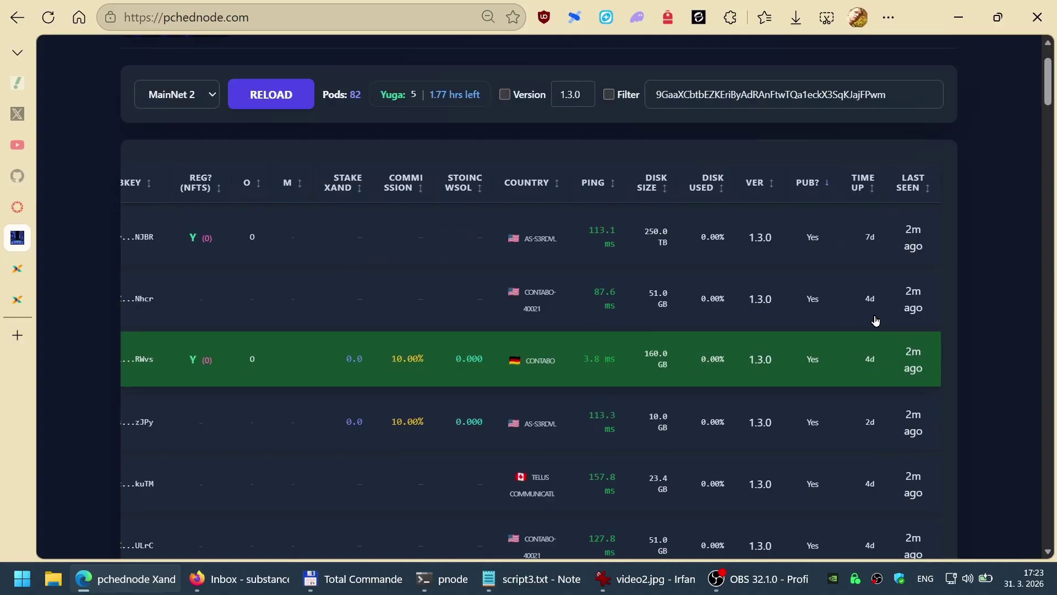
Step: Sort by last seen, longest-unseen first, and reveal the top node's duplicate-pubkey warning
{"action": "left_click", "coordinate": [920, 184]}
{"action": "left_click", "coordinate": [914, 183]}
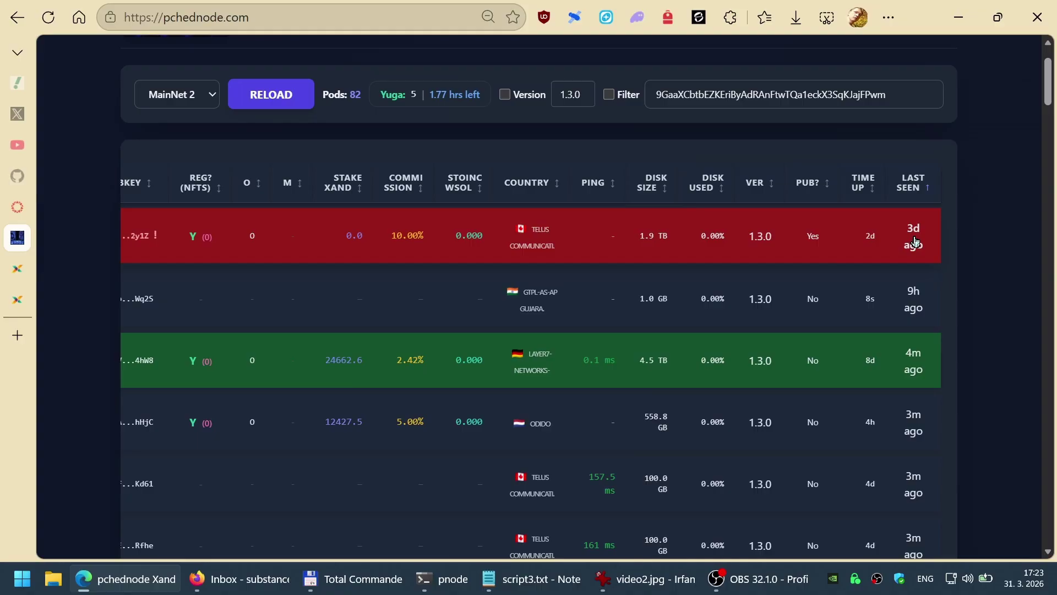
{"action": "scroll", "coordinate": [318, 241], "scroll_direction": "left", "scroll_amount": 5}
{"action": "mouse_move", "coordinate": [318, 241]}
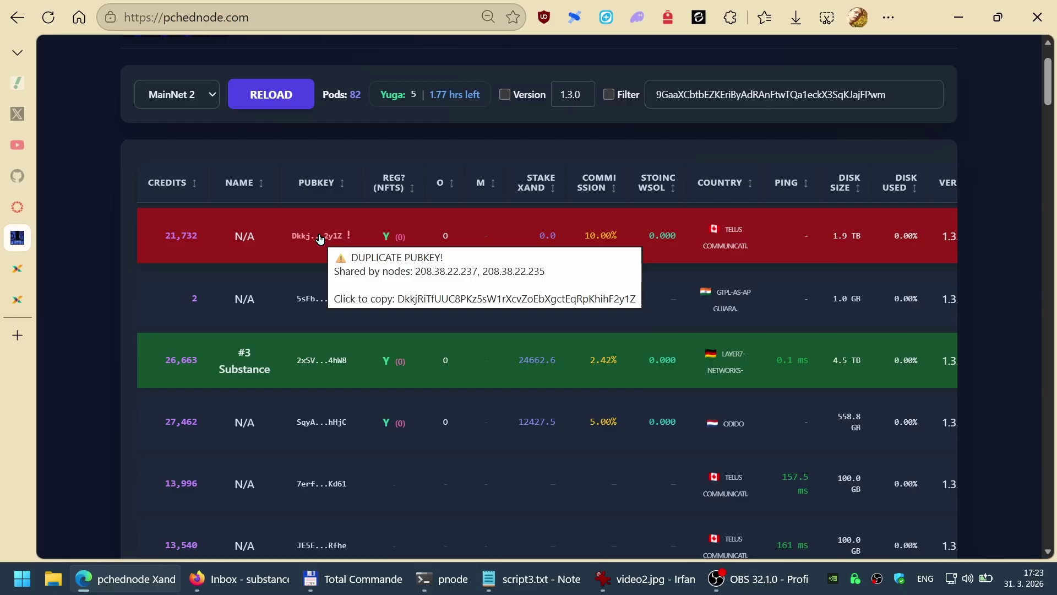
Step: Filter the node table by the duplicated pubkey copied from the top node
{"action": "left_click", "coordinate": [320, 239]}
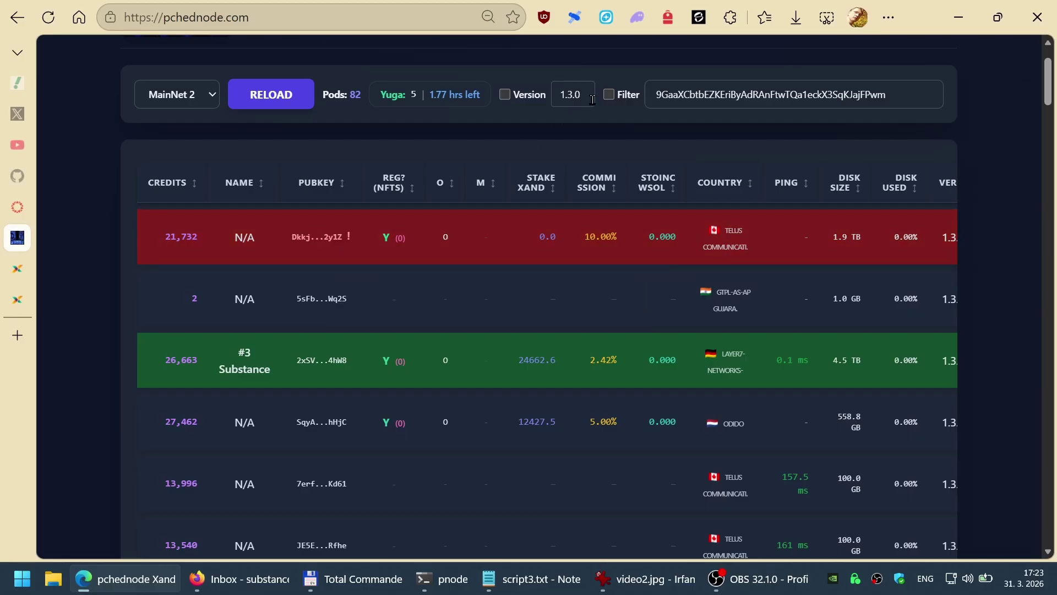
{"action": "left_click", "coordinate": [611, 97]}
{"action": "left_click", "coordinate": [876, 163]}
{"action": "key", "text": "ctrl+a"}
{"action": "type", "text": "DkkjRiTfUUC8PKz5sW1rXcvZoEbXgctEqRpKhihF2y1Z"}
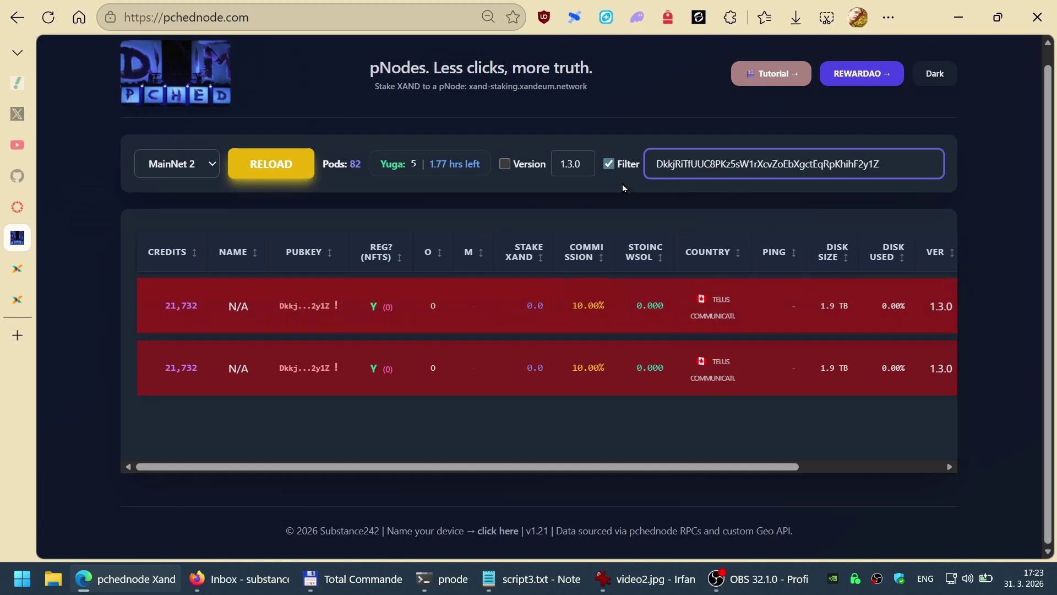
Step: Scroll across the two remaining 21,732-credit TELUS rows and copy a value from the first duplicate
{"action": "left_click_drag", "start_coordinate": [421, 467], "coordinate": [691, 475]}
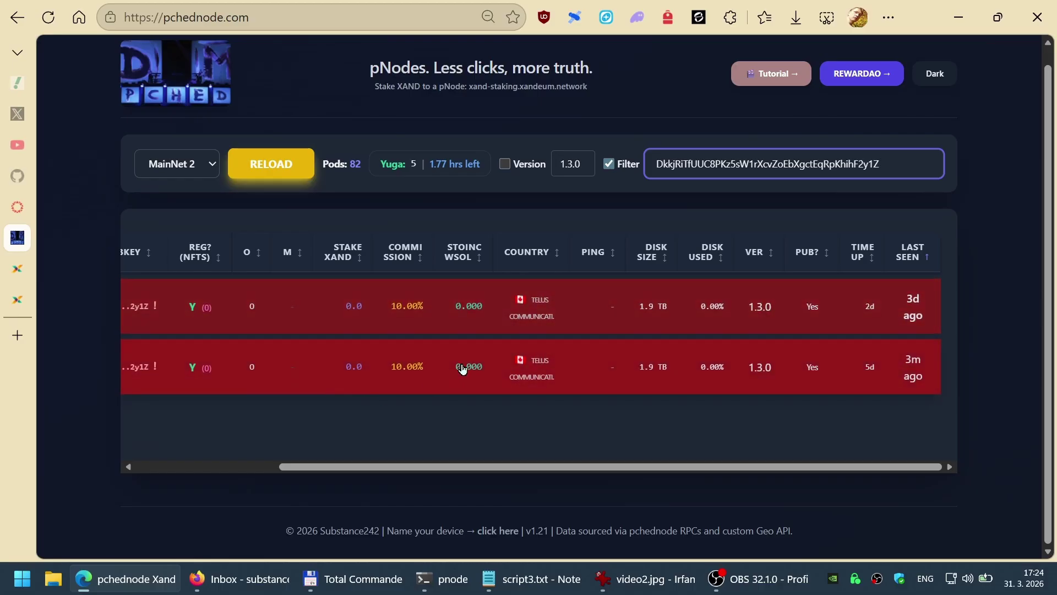
{"action": "left_click_drag", "start_coordinate": [370, 467], "coordinate": [220, 441]}
{"action": "mouse_move", "coordinate": [311, 378]}
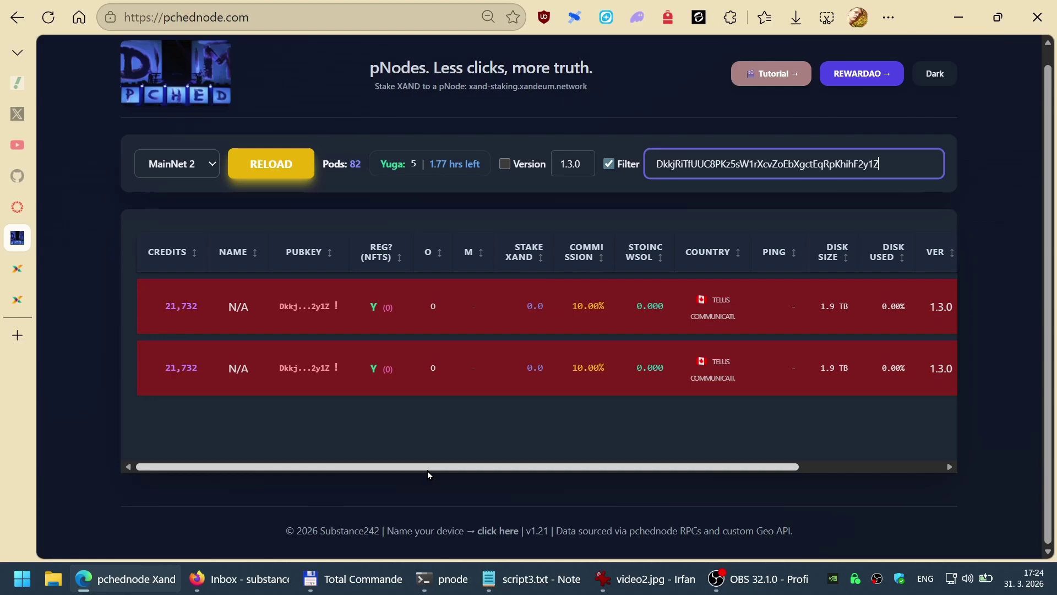
{"action": "left_click_drag", "start_coordinate": [428, 467], "coordinate": [370, 470]}
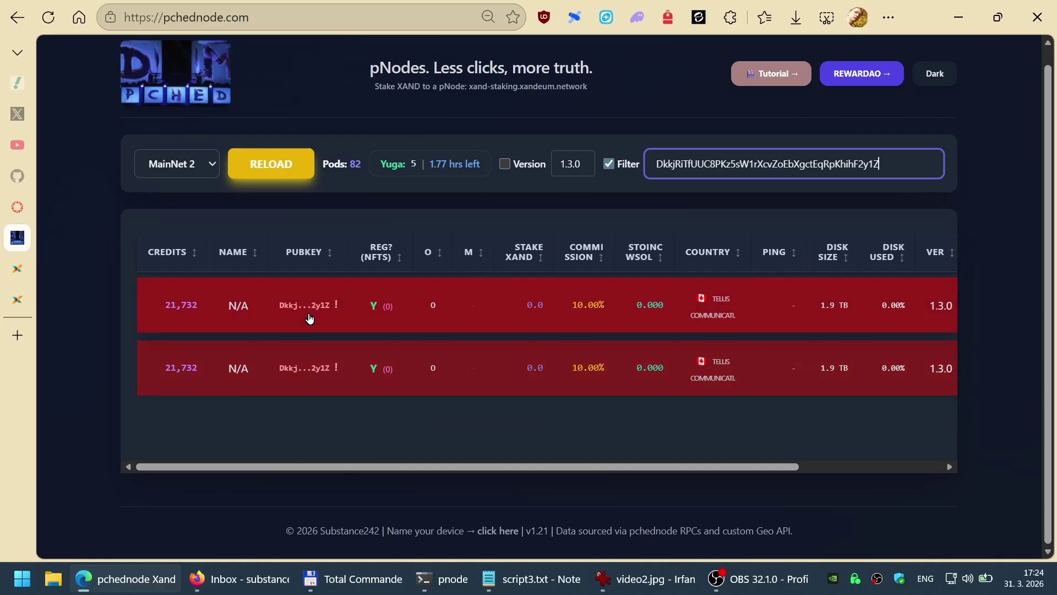
{"action": "mouse_move", "coordinate": [310, 318]}
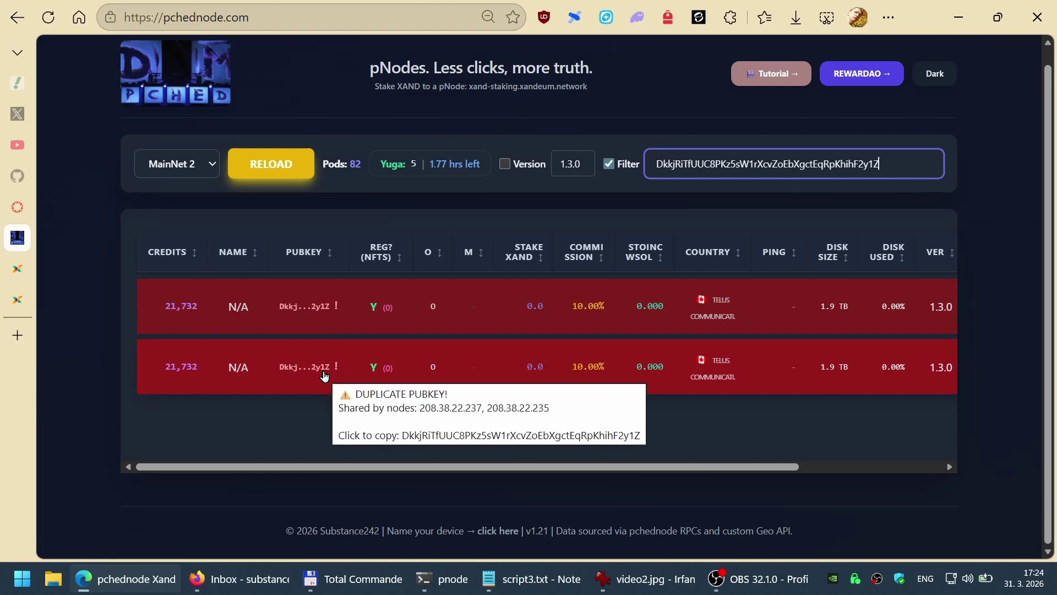
{"action": "left_click", "coordinate": [435, 314]}
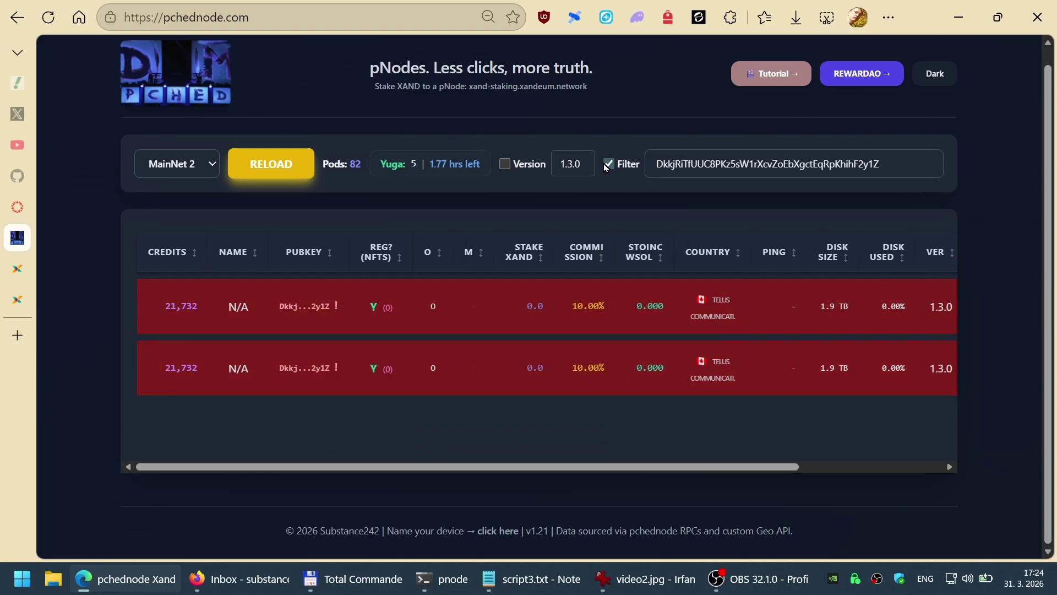
Step: Replace the filter with the newly copied key, listing four Canadian TELUS nodes, and scroll across them
{"action": "left_click_drag", "start_coordinate": [928, 162], "coordinate": [652, 163]}
{"action": "type", "text": "ABvNi1HtPSitU7YbX6uLdvip14FCuGnrmnwk2JpBdsft"}
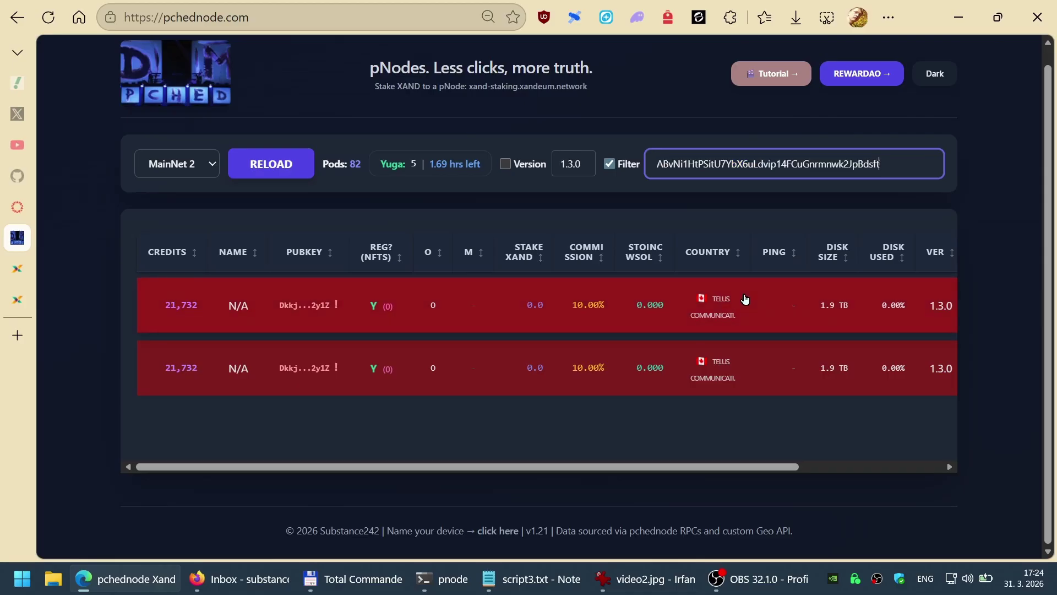
{"action": "scroll", "coordinate": [663, 350], "scroll_direction": "down", "scroll_amount": 2}
{"action": "scroll", "coordinate": [680, 351], "scroll_direction": "up", "scroll_amount": 2}
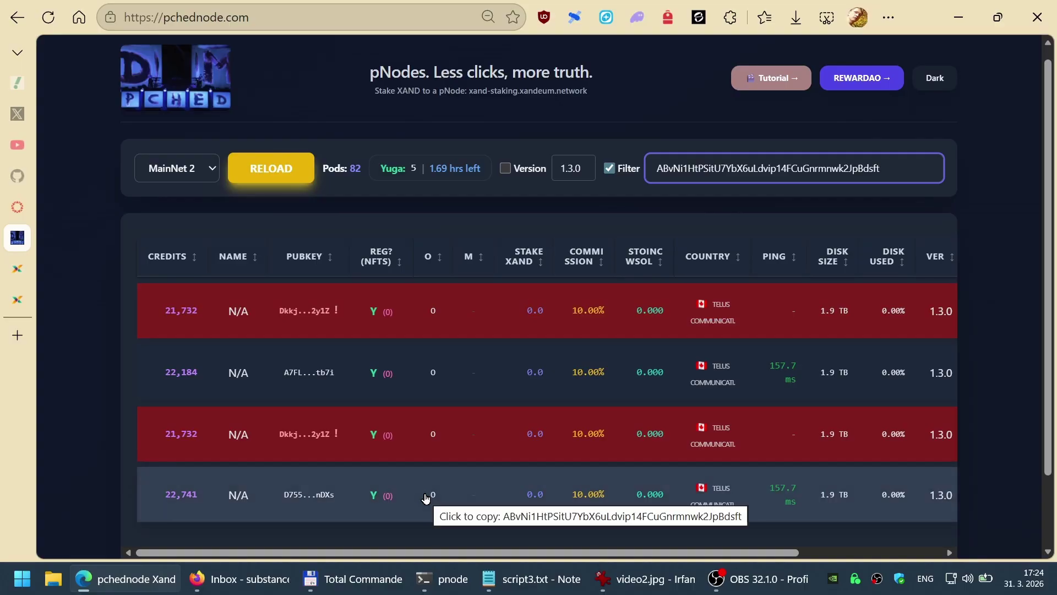
{"action": "left_click_drag", "start_coordinate": [478, 552], "coordinate": [372, 561]}
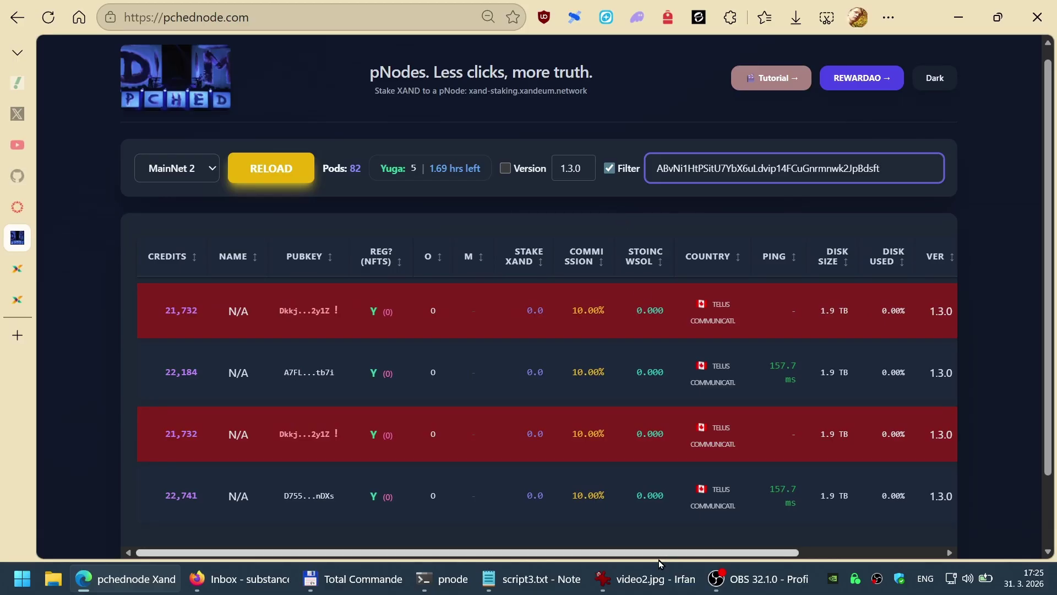
Step: Turn off the filter and re-sort the full table, leaving the 37,840-credit US node first
{"action": "left_click", "coordinate": [610, 169]}
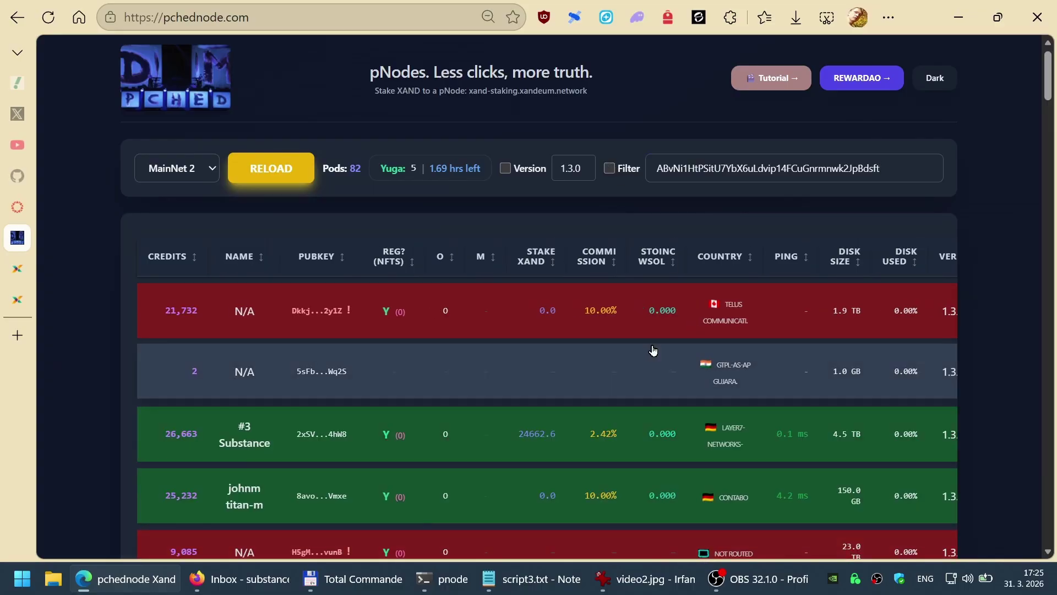
{"action": "scroll", "coordinate": [652, 350], "scroll_direction": "down", "scroll_amount": 1}
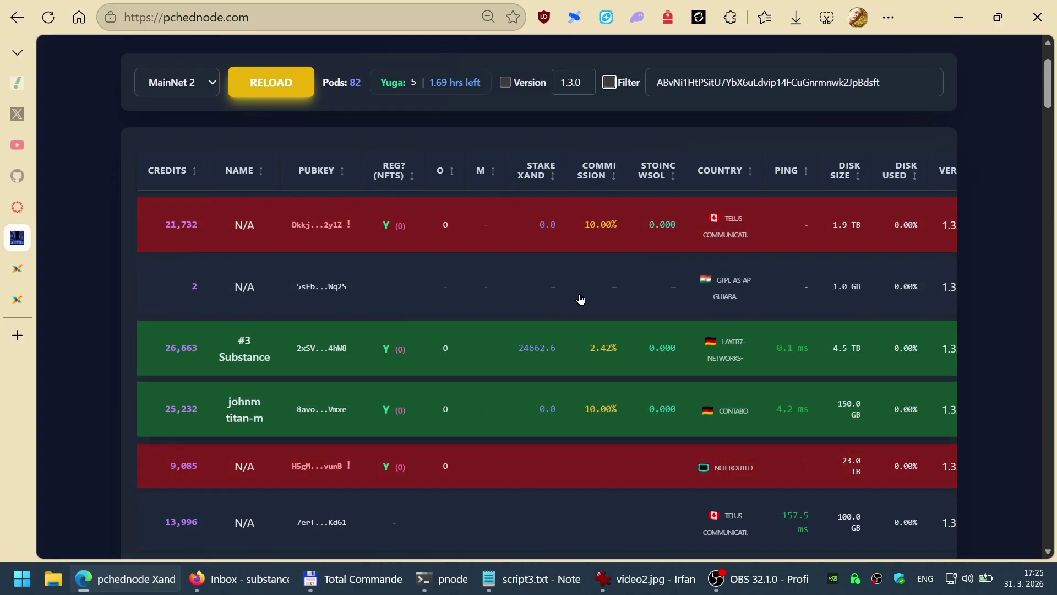
{"action": "scroll", "coordinate": [583, 150], "scroll_direction": "right", "scroll_amount": 1}
{"action": "scroll", "coordinate": [583, 150], "scroll_direction": "right", "scroll_amount": 2}
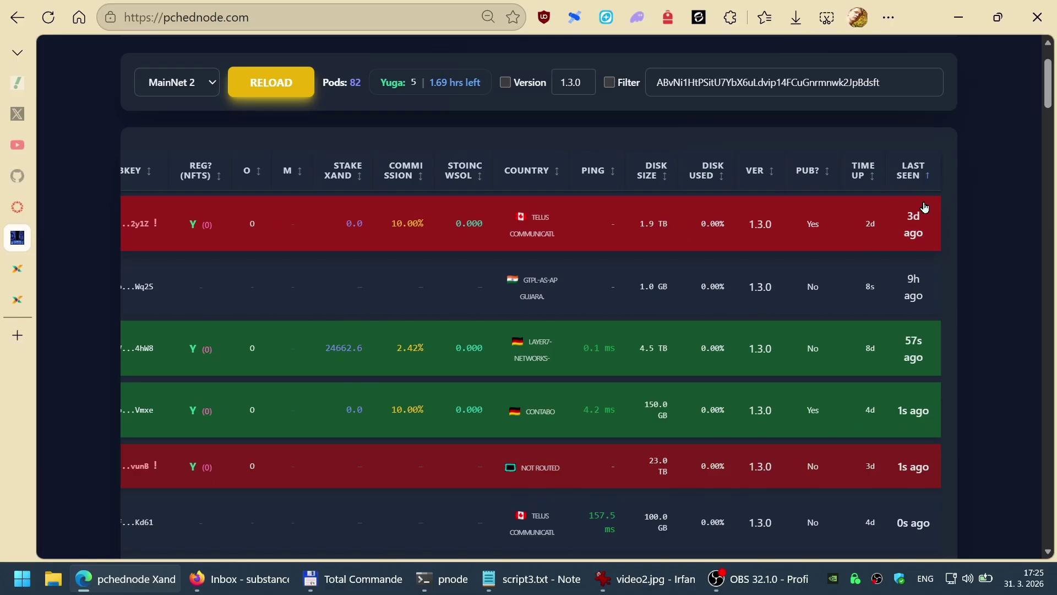
{"action": "left_click", "coordinate": [915, 182]}
{"action": "left_click", "coordinate": [916, 181]}
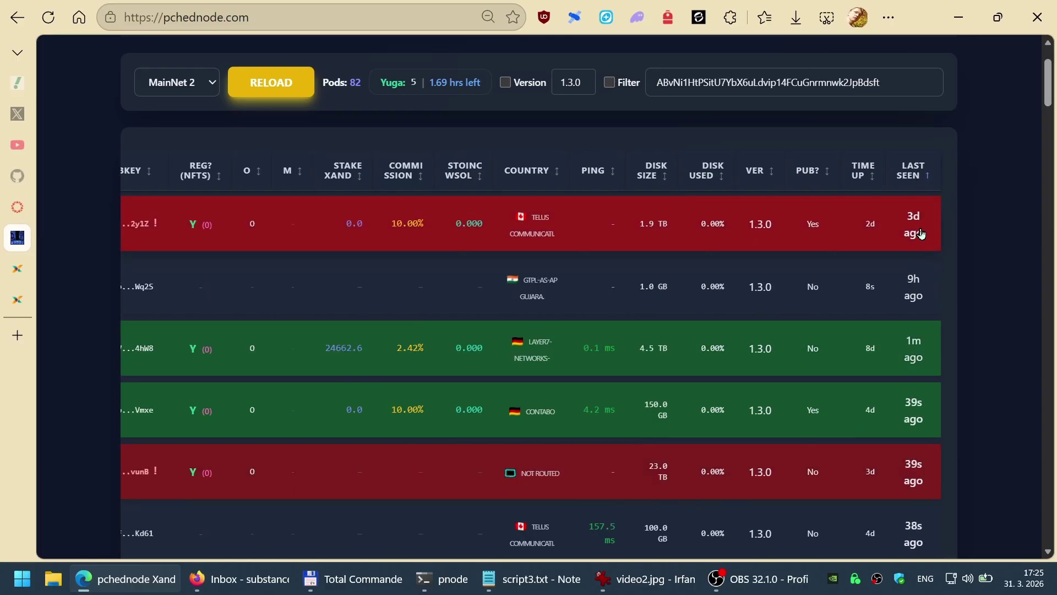
{"action": "scroll", "coordinate": [821, 139], "scroll_direction": "left", "scroll_amount": 3}
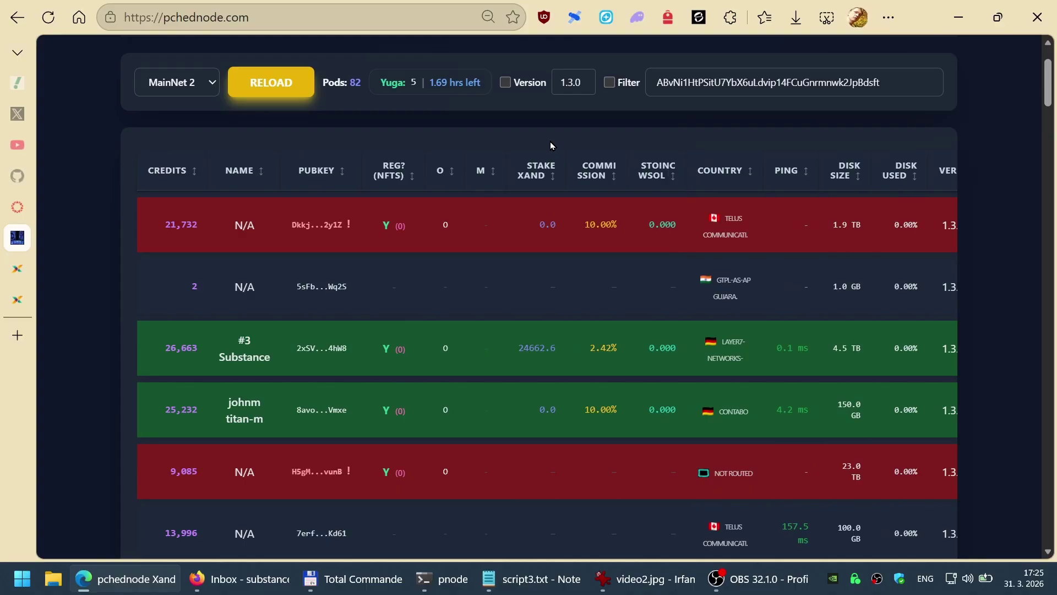
{"action": "scroll", "coordinate": [520, 157], "scroll_direction": "up", "scroll_amount": 2}
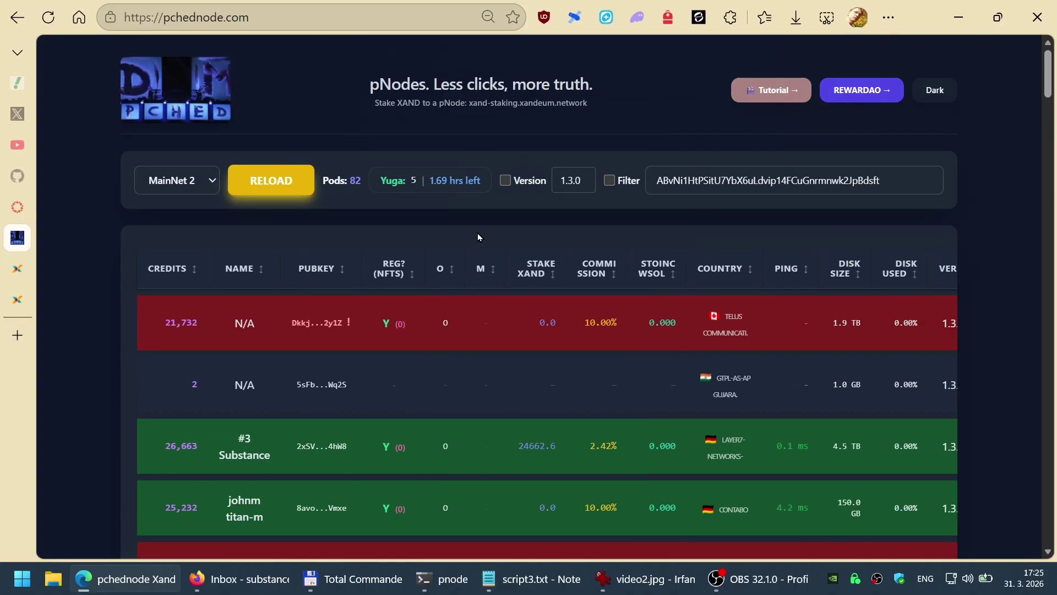
{"action": "scroll", "coordinate": [687, 331], "scroll_direction": "down", "scroll_amount": 5}
{"action": "scroll", "coordinate": [668, 331], "scroll_direction": "up", "scroll_amount": 6}
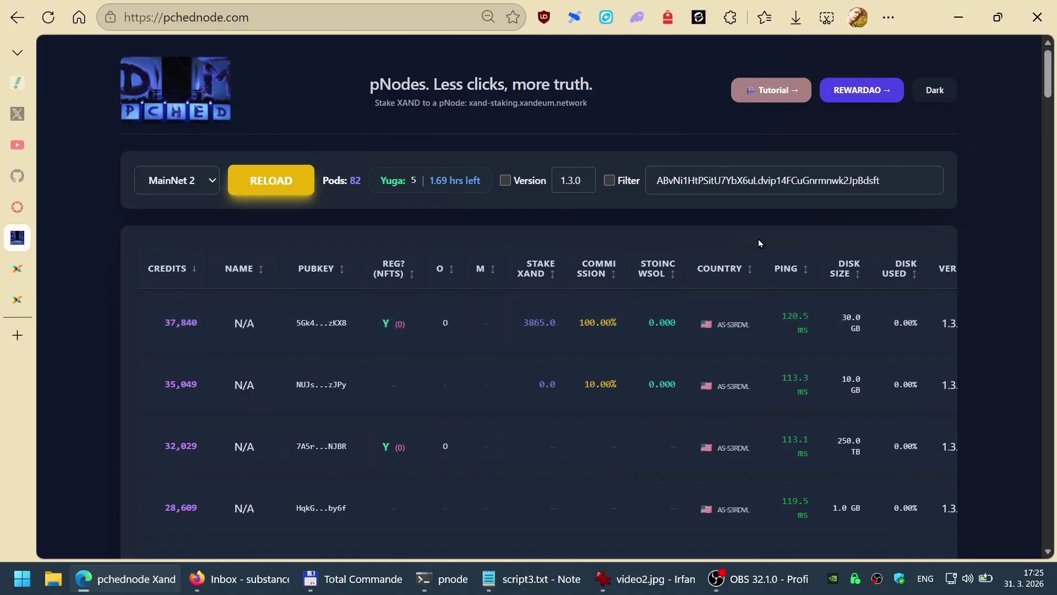
{"action": "scroll", "coordinate": [760, 240], "scroll_direction": "right", "scroll_amount": 3}
{"action": "mouse_move", "coordinate": [645, 585]}
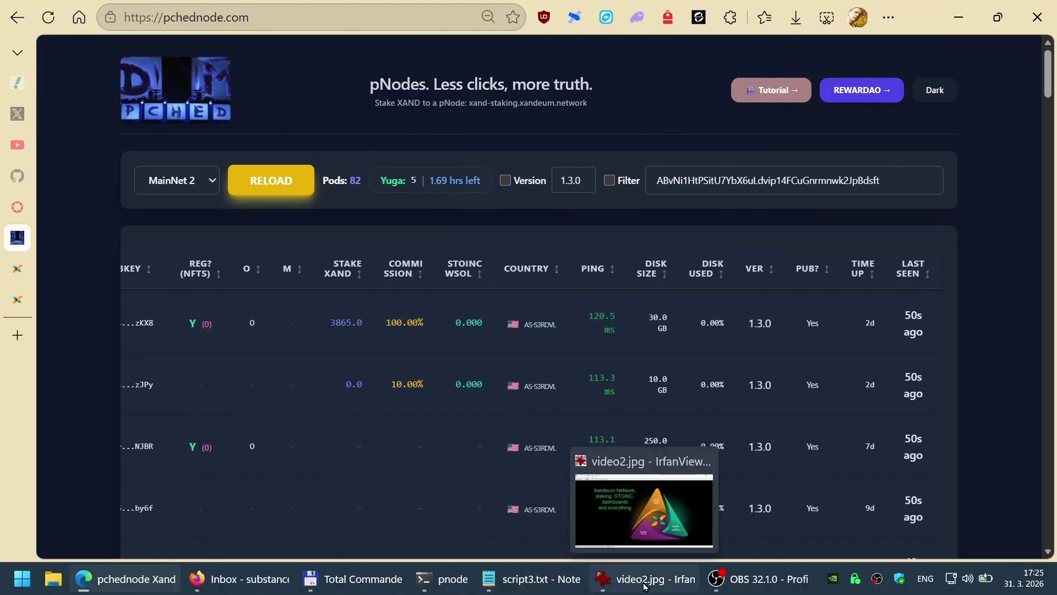
Step: Select the ls output in the pnode terminal, then return to the browser
{"action": "left_click", "coordinate": [449, 587]}
{"action": "scroll", "coordinate": [549, 340], "scroll_direction": "up", "scroll_amount": 5}
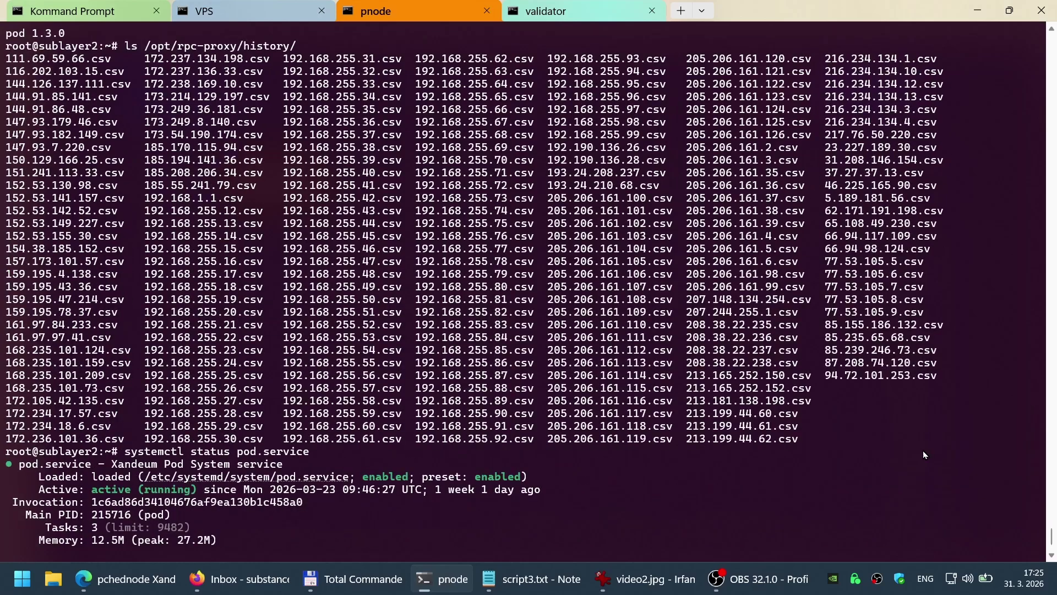
{"action": "left_click_drag", "start_coordinate": [848, 427], "coordinate": [30, 80]}
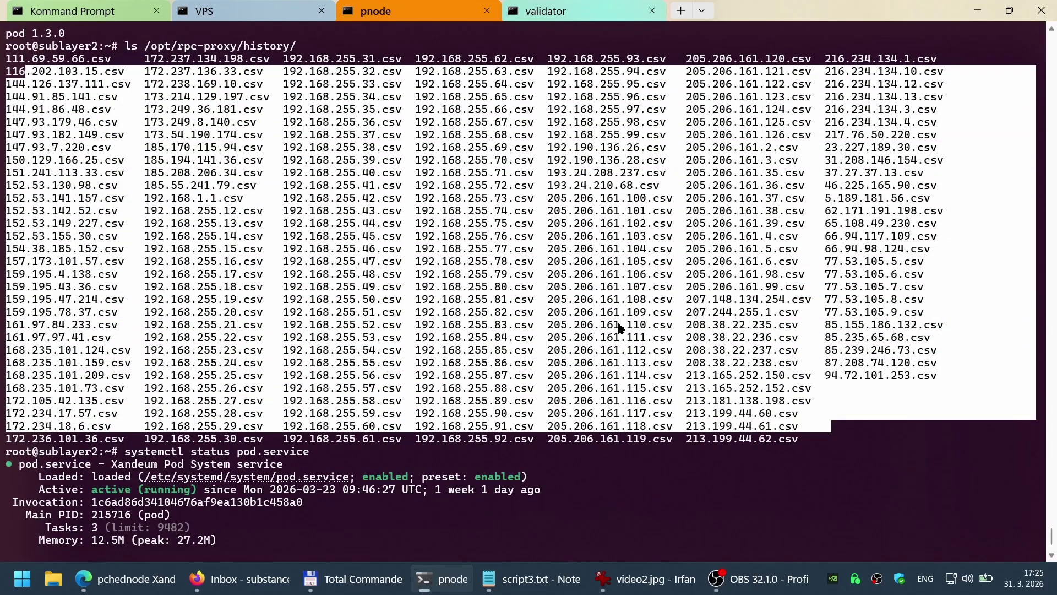
{"action": "key", "text": "alt+Tab"}
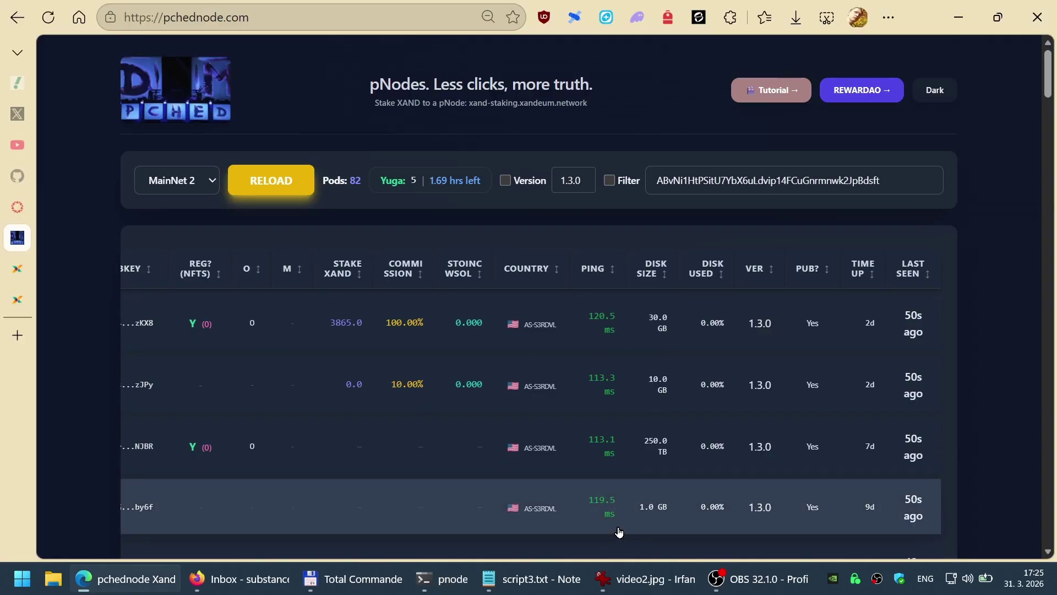
Step: Open the Node History page of the #2 Substance node (185.55.241.79)
{"action": "scroll", "coordinate": [619, 532], "scroll_direction": "left", "scroll_amount": 3}
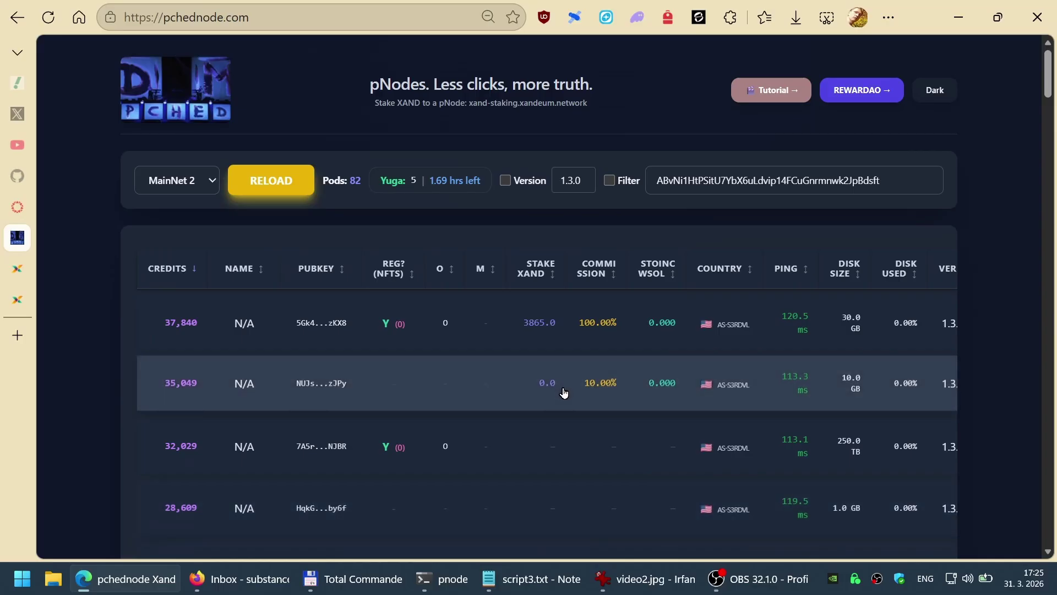
{"action": "scroll", "coordinate": [565, 395], "scroll_direction": "down", "scroll_amount": 5}
{"action": "scroll", "coordinate": [597, 432], "scroll_direction": "up", "scroll_amount": 1}
{"action": "scroll", "coordinate": [575, 483], "scroll_direction": "down", "scroll_amount": 2}
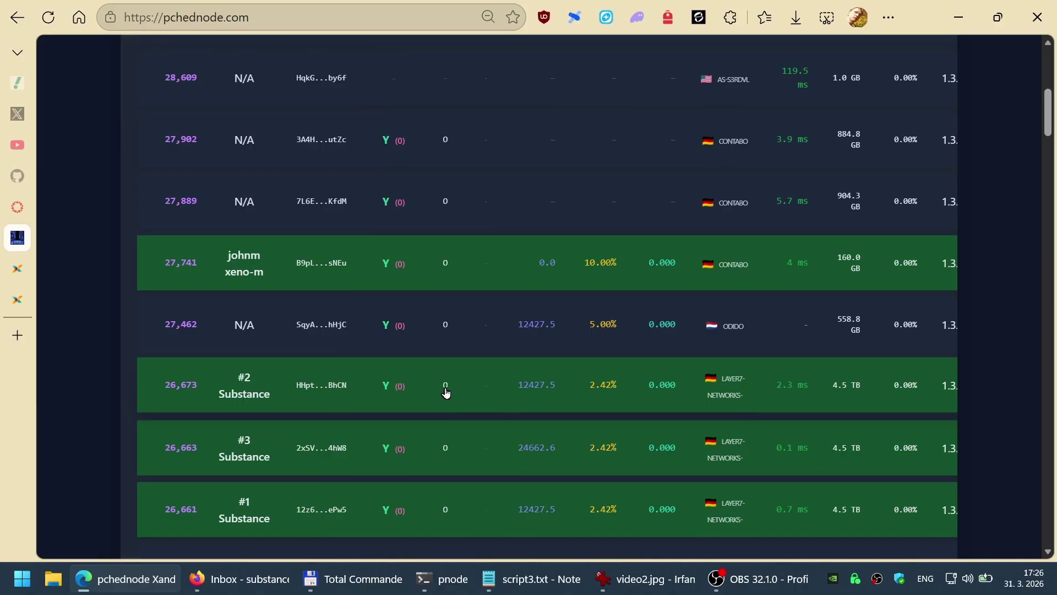
{"action": "left_click", "coordinate": [244, 390]}
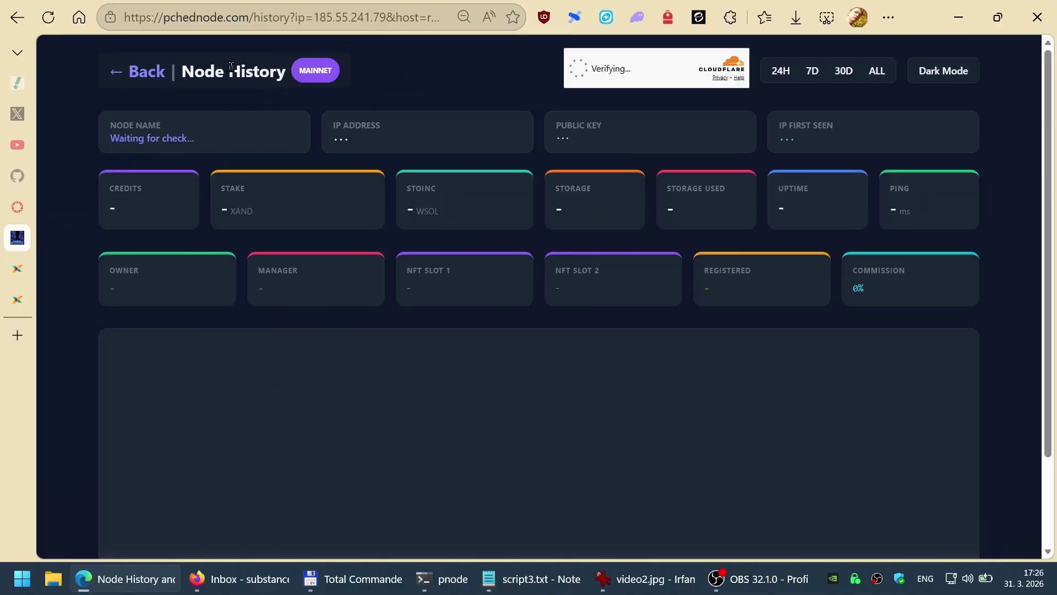
Step: Pass the Cloudflare 'Verify you are human' check so the #2 Substance history loads
{"action": "left_click_drag", "start_coordinate": [185, 73], "coordinate": [253, 72]}
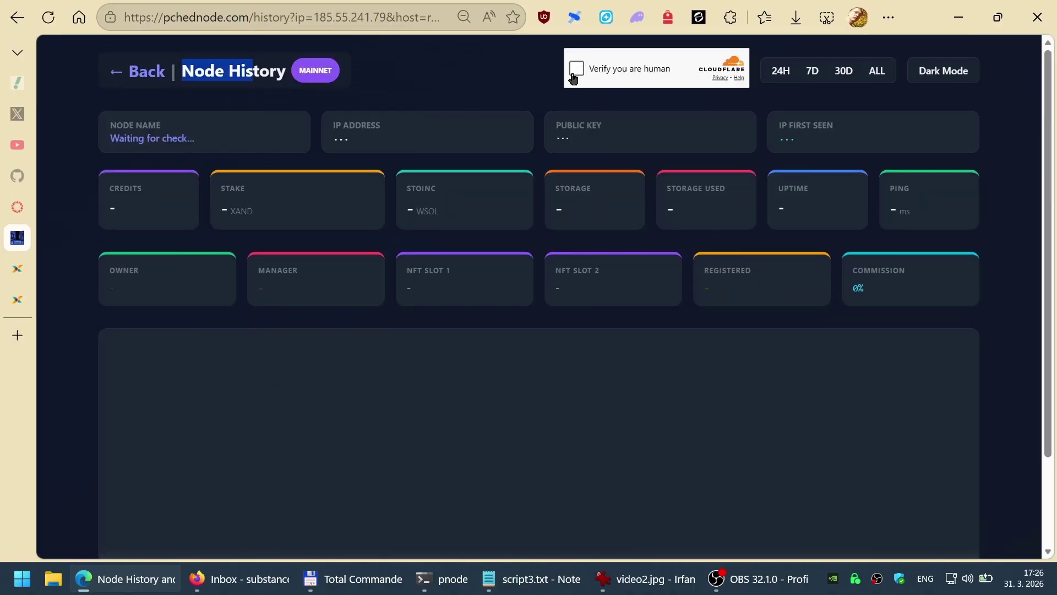
{"action": "left_click", "coordinate": [578, 70]}
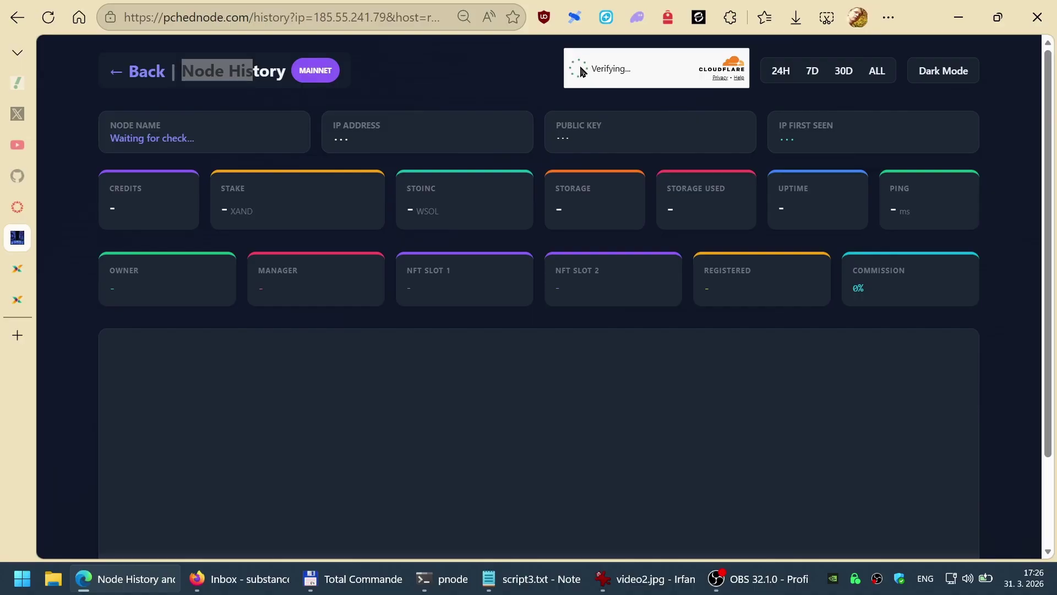
{"action": "left_click", "coordinate": [464, 82]}
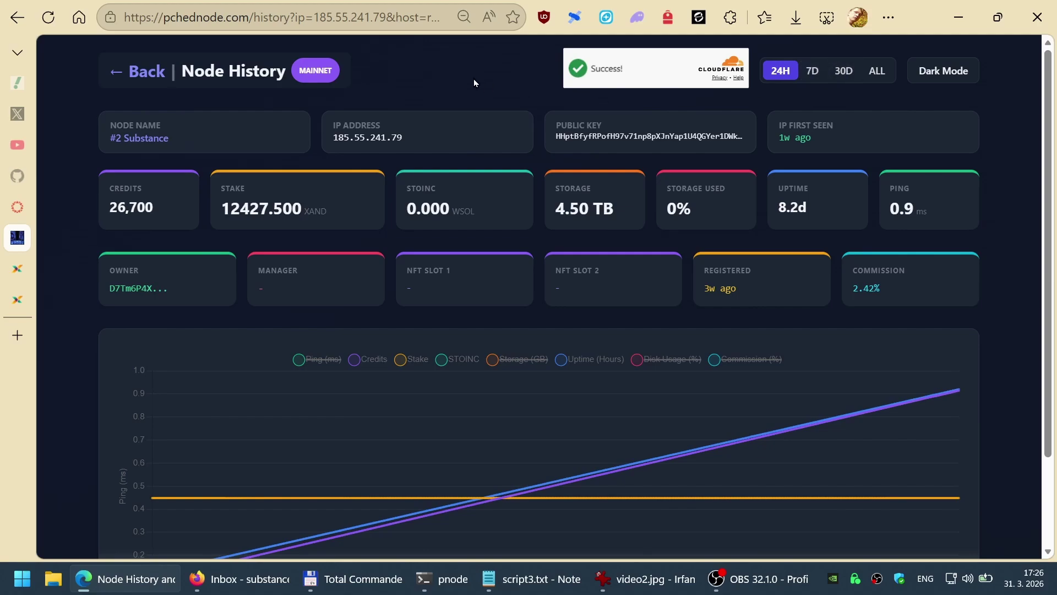
{"action": "scroll", "coordinate": [477, 212], "scroll_direction": "down", "scroll_amount": 2}
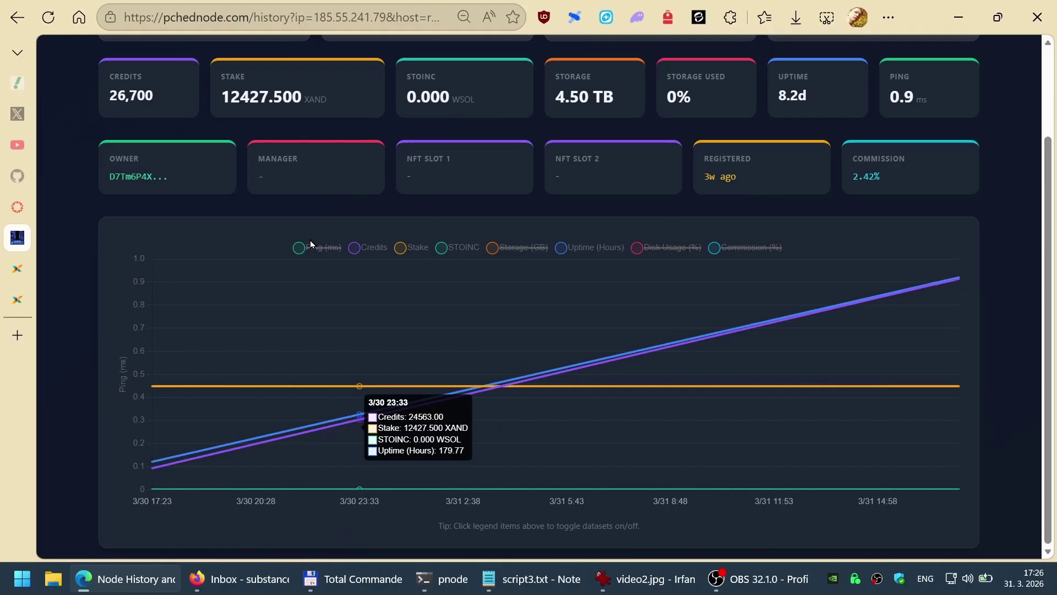
{"action": "scroll", "coordinate": [458, 300], "scroll_direction": "up", "scroll_amount": 2}
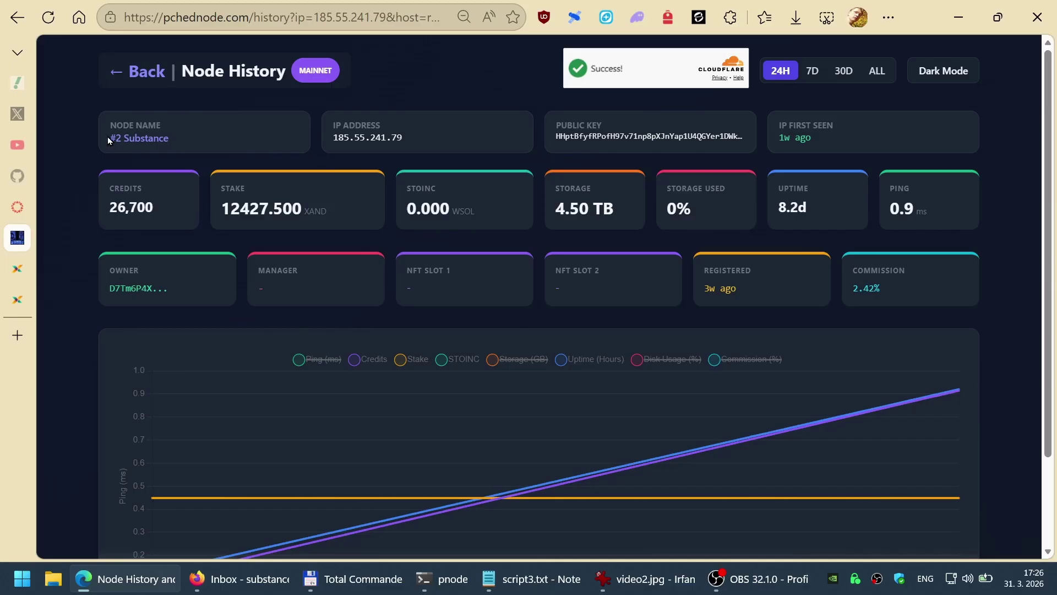
{"action": "left_click_drag", "start_coordinate": [108, 136], "coordinate": [170, 148]}
{"action": "left_click", "coordinate": [237, 144]}
{"action": "left_click_drag", "start_coordinate": [333, 135], "coordinate": [403, 140]}
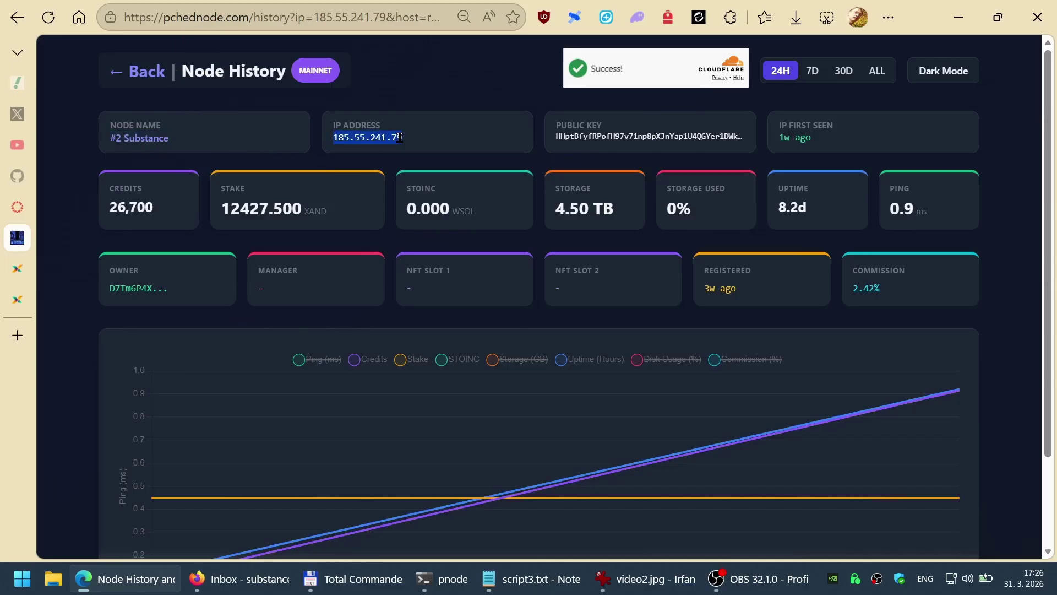
{"action": "left_click", "coordinate": [444, 130]}
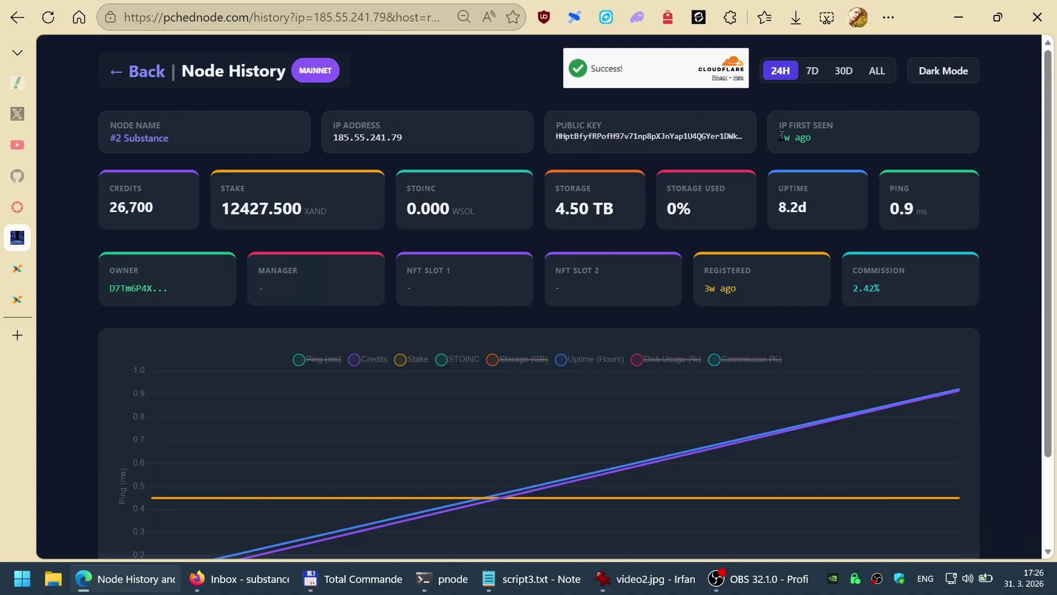
{"action": "left_click_drag", "start_coordinate": [781, 135], "coordinate": [825, 138]}
{"action": "left_click", "coordinate": [948, 133]}
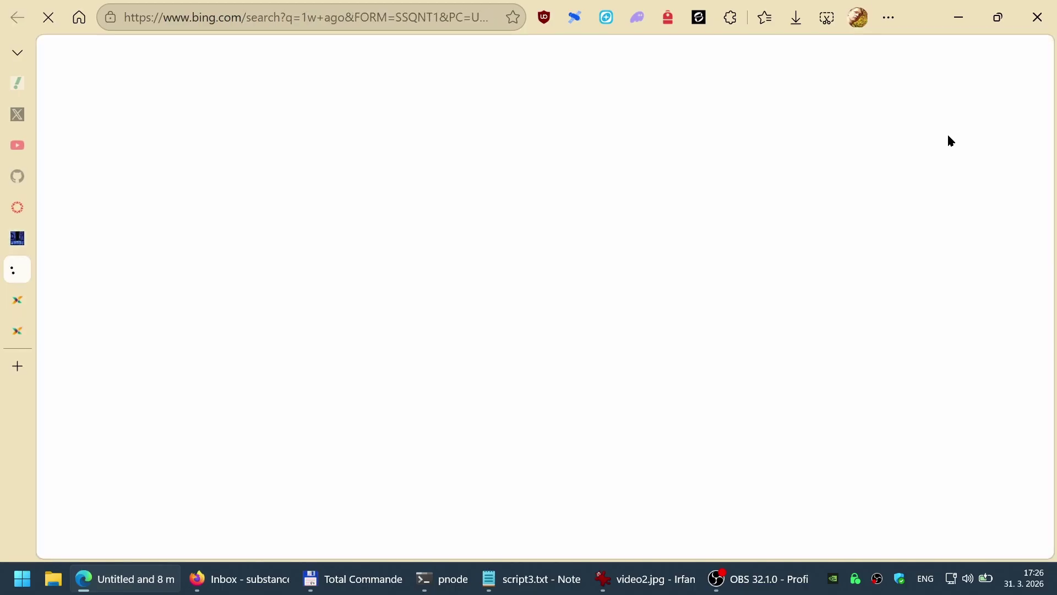
{"action": "key", "text": "ctrl+w"}
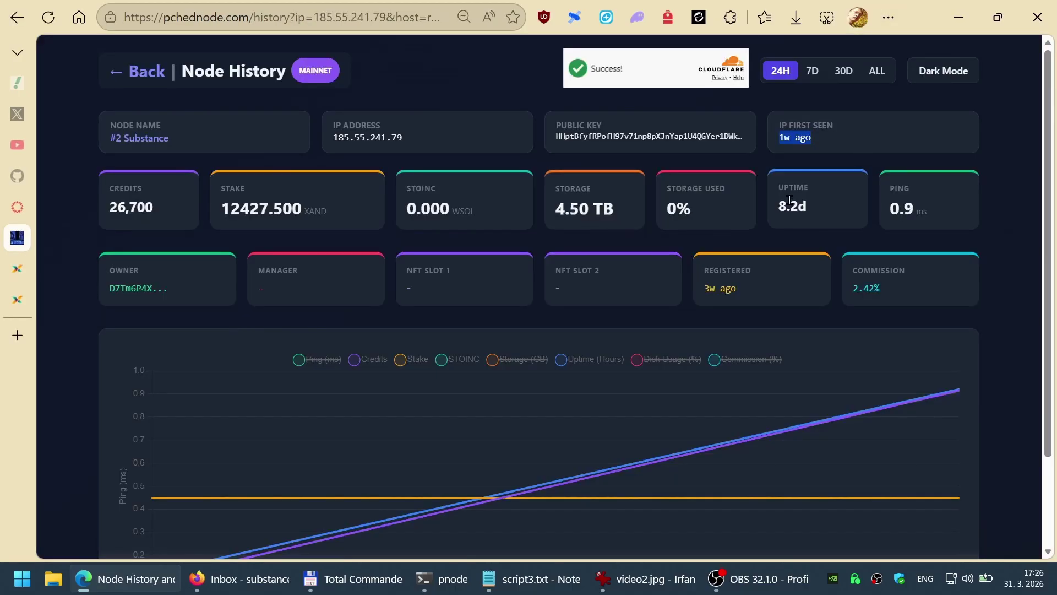
{"action": "left_click", "coordinate": [831, 149]}
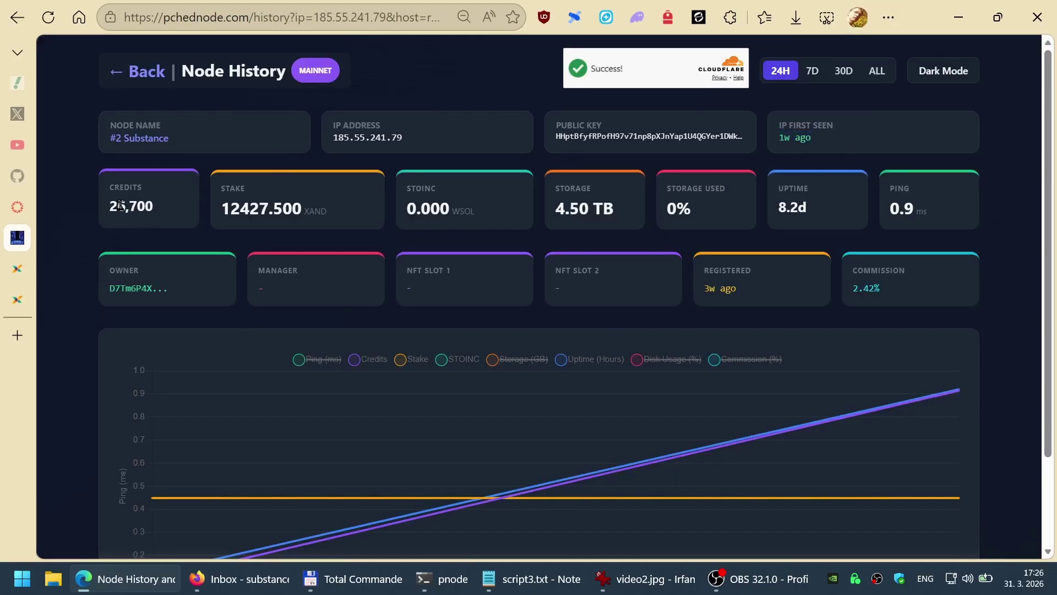
{"action": "left_click_drag", "start_coordinate": [109, 204], "coordinate": [184, 220]}
{"action": "left_click", "coordinate": [304, 185]}
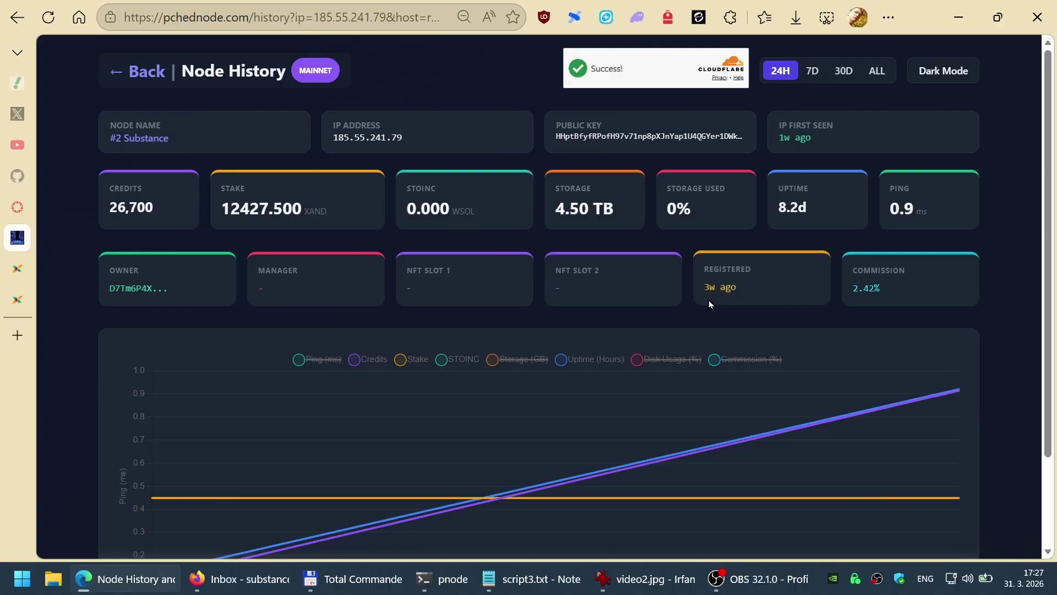
{"action": "left_click_drag", "start_coordinate": [705, 287], "coordinate": [745, 289]}
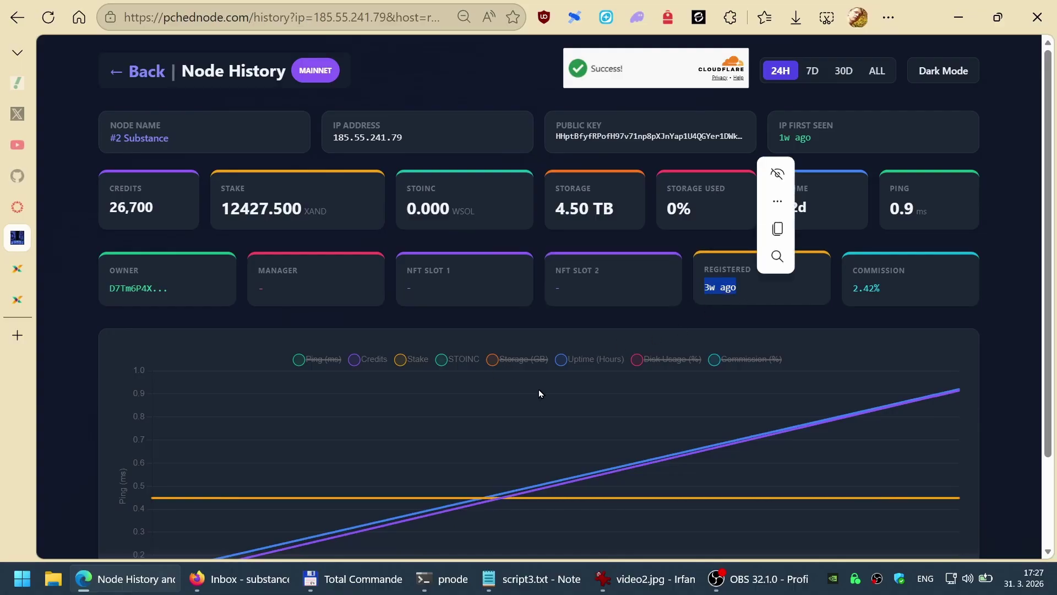
Step: Review the owned pNode licenses and Assign Managers table in the pNode Portal, then return
{"action": "key", "text": "ctrl+Tab"}
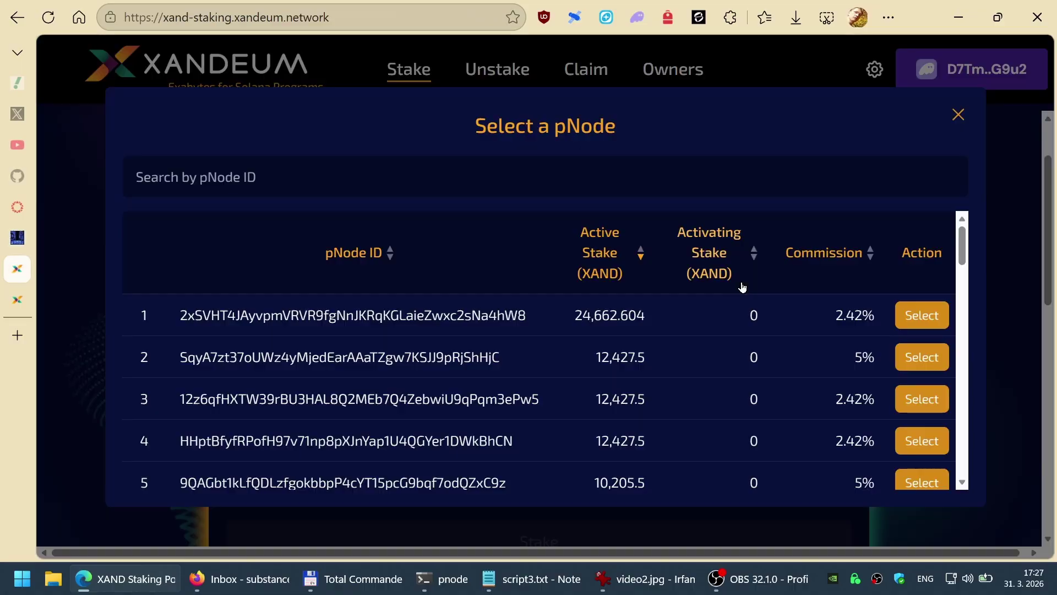
{"action": "left_click", "coordinate": [959, 115]}
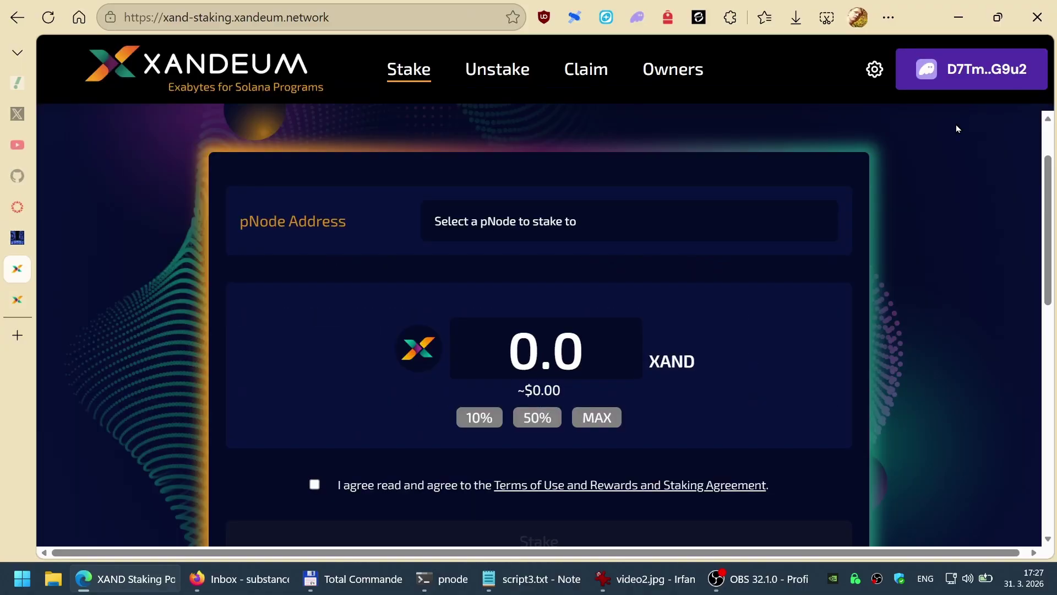
{"action": "key", "text": "ctrl+Tab"}
{"action": "scroll", "coordinate": [563, 265], "scroll_direction": "up", "scroll_amount": 5}
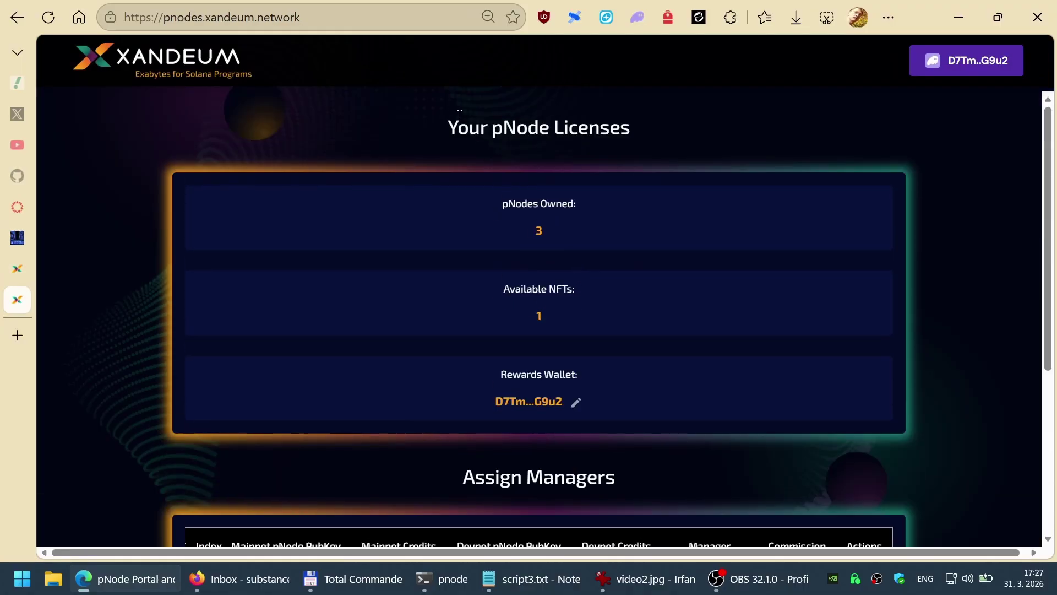
{"action": "left_click_drag", "start_coordinate": [450, 126], "coordinate": [633, 134]}
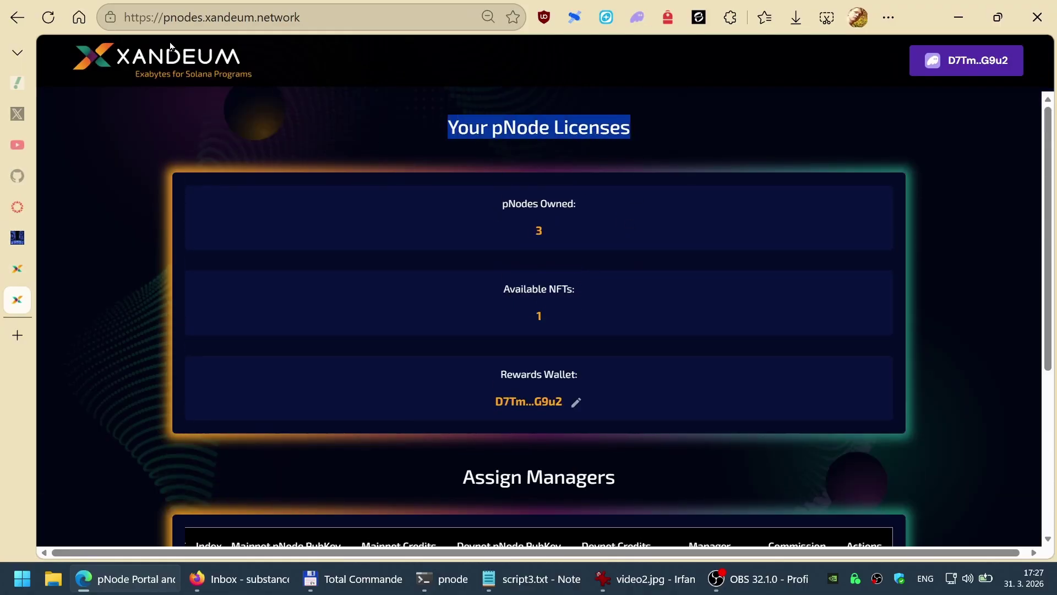
{"action": "scroll", "coordinate": [299, 110], "scroll_direction": "down", "scroll_amount": 5}
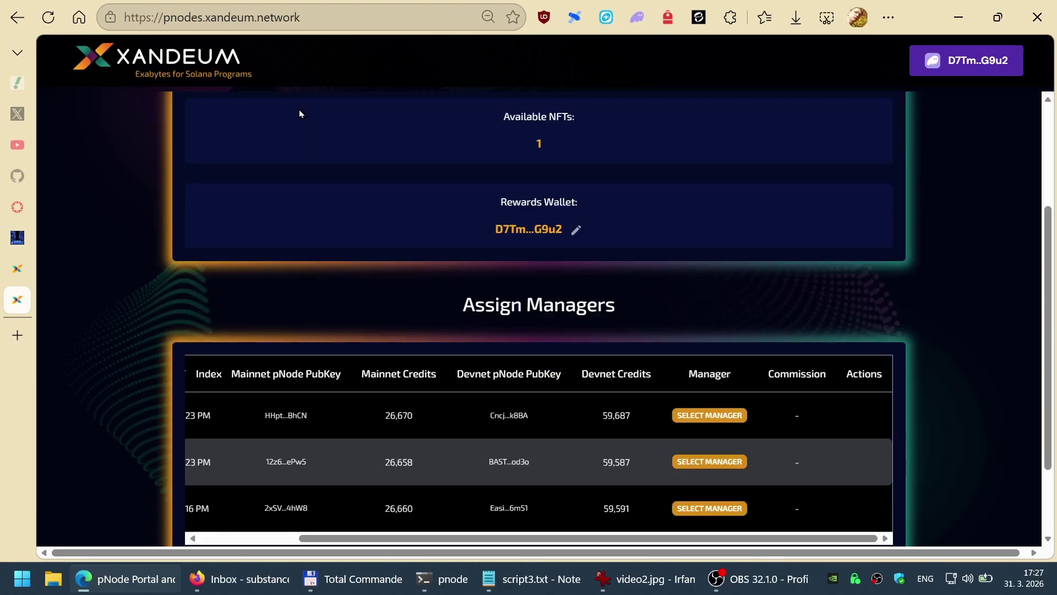
{"action": "left_click_drag", "start_coordinate": [365, 452], "coordinate": [263, 459]}
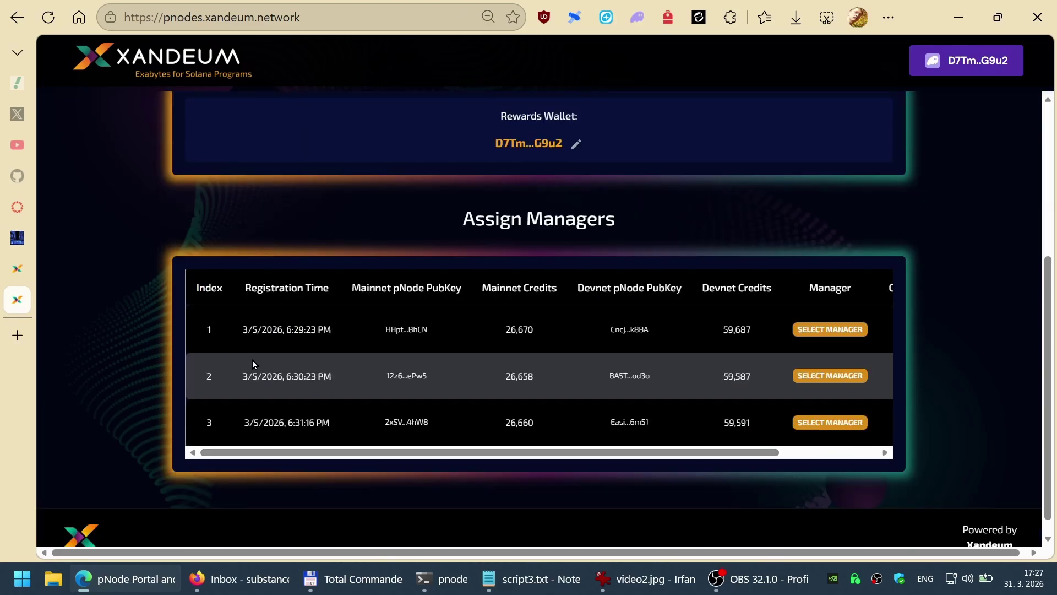
{"action": "key", "text": "ctrl+shift+Tab"}
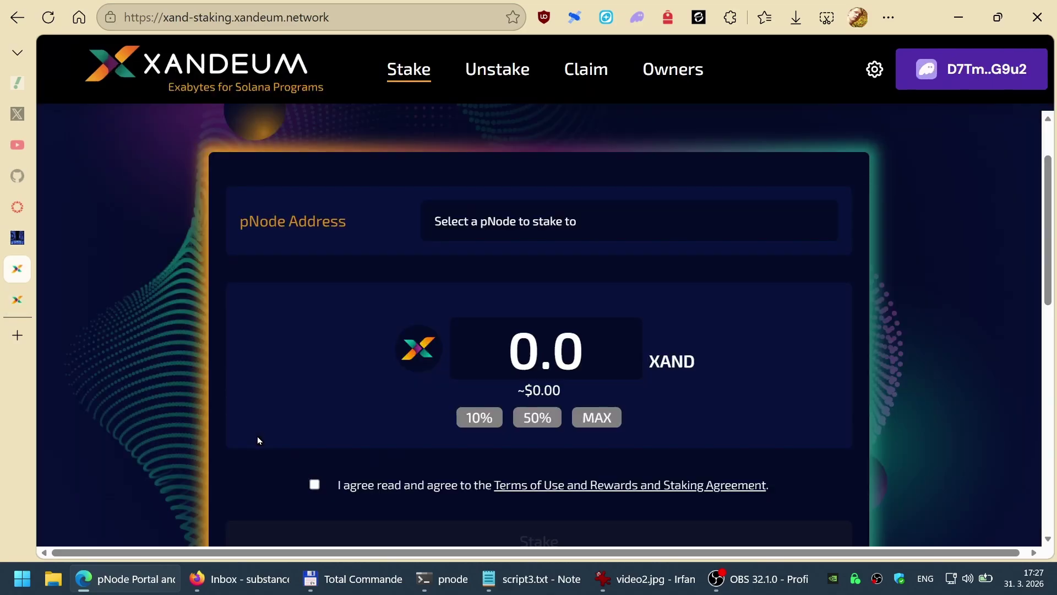
{"action": "key", "text": "ctrl+shift+Tab"}
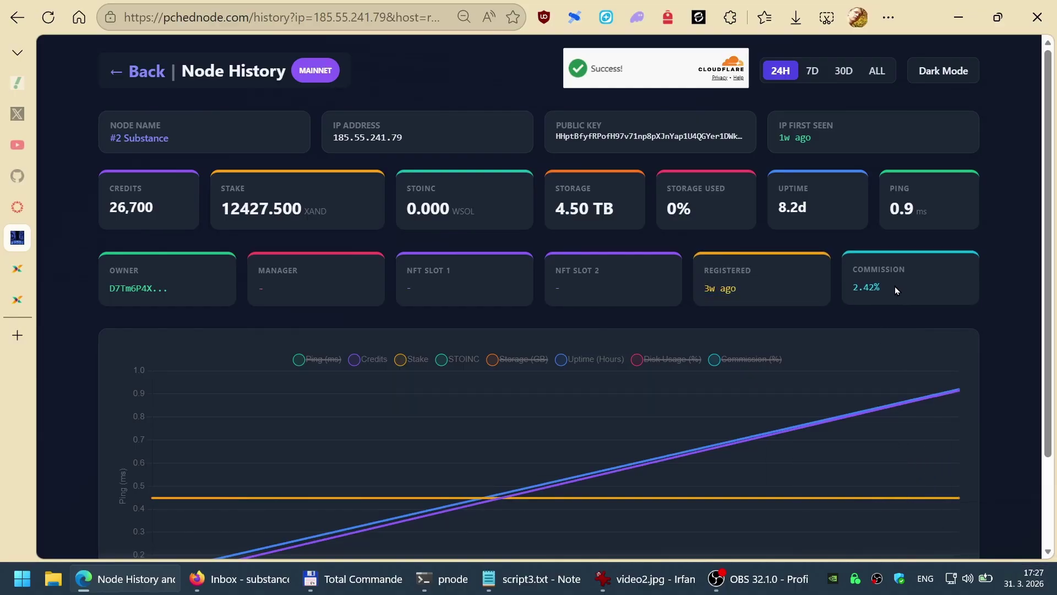
{"action": "left_click_drag", "start_coordinate": [895, 287], "coordinate": [853, 288]}
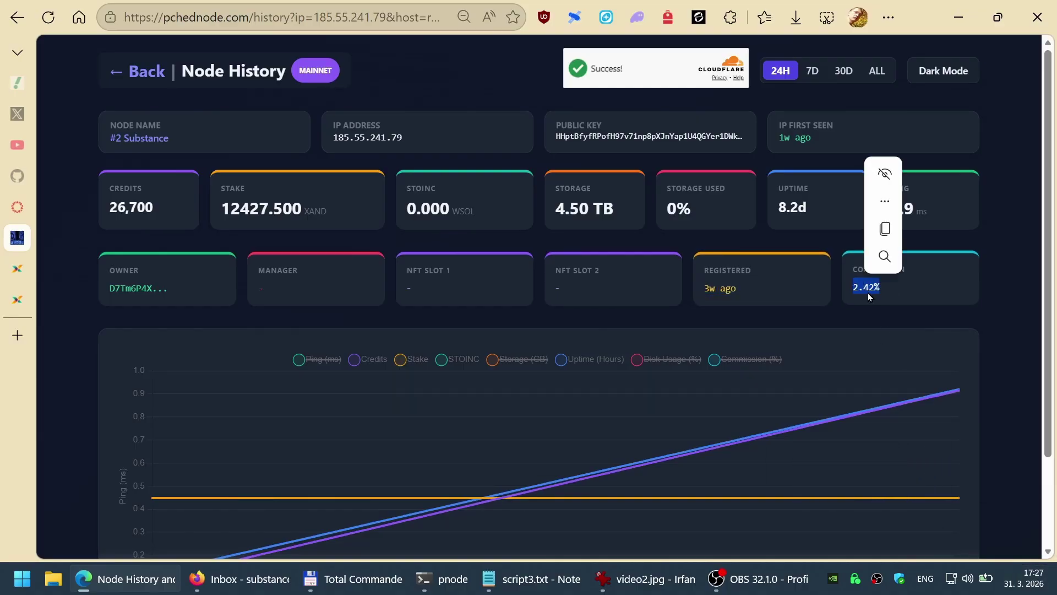
{"action": "left_click", "coordinate": [918, 299]}
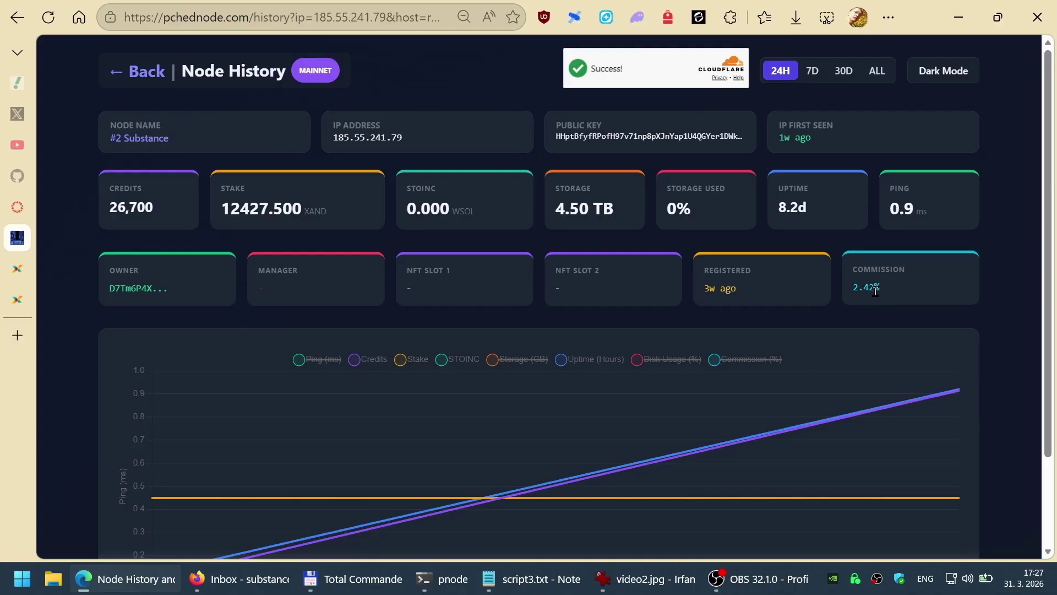
{"action": "left_click_drag", "start_coordinate": [854, 285], "coordinate": [903, 295]}
{"action": "left_click", "coordinate": [916, 297]}
{"action": "scroll", "coordinate": [796, 342], "scroll_direction": "down", "scroll_amount": 2}
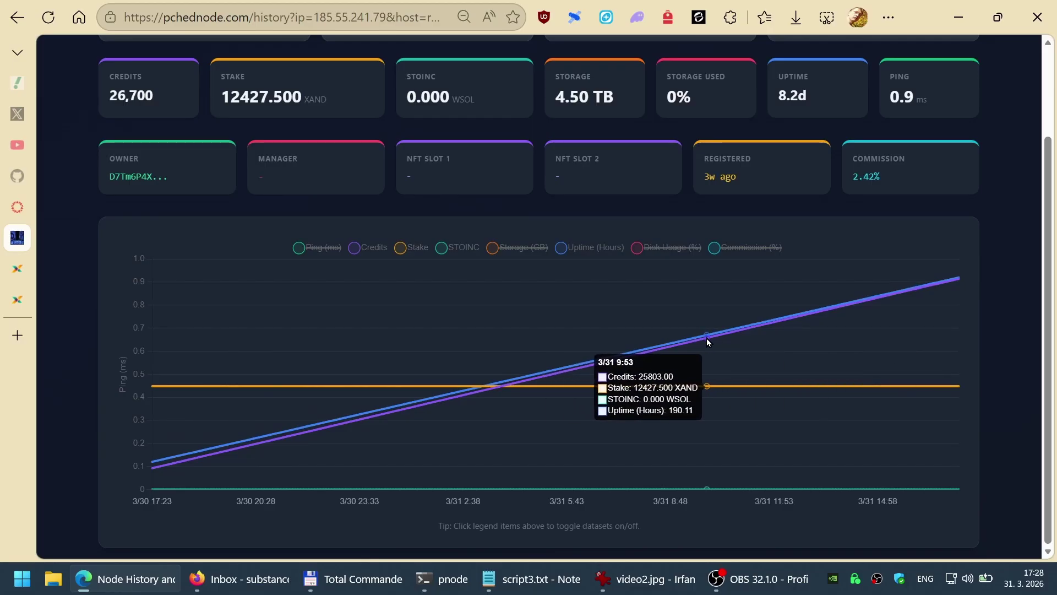
{"action": "scroll", "coordinate": [707, 342], "scroll_direction": "up", "scroll_amount": 2}
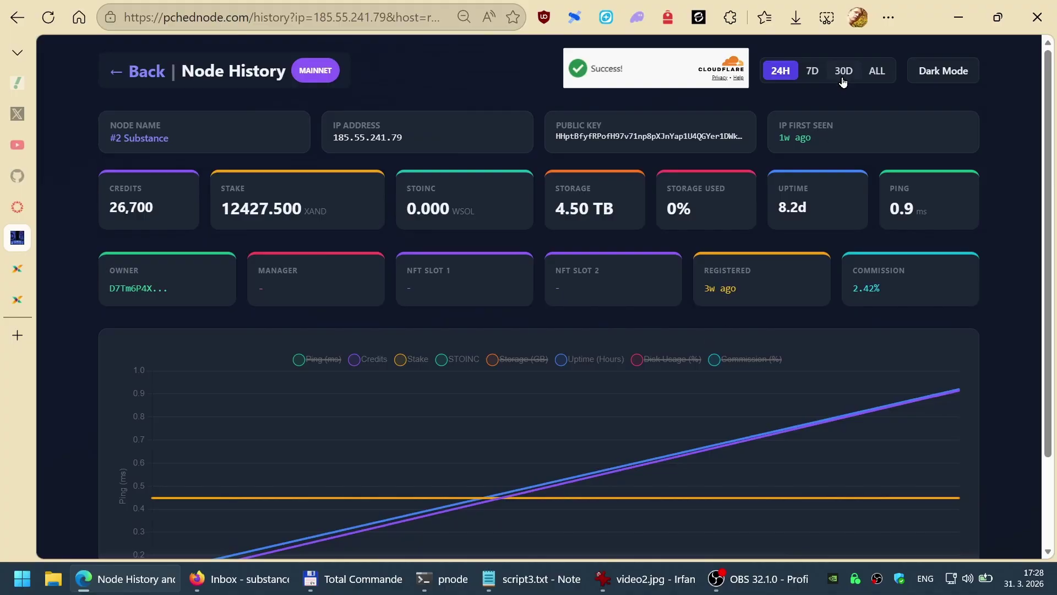
Step: Switch the history chart to 30D and hide the Stake and STOINC lines
{"action": "left_click", "coordinate": [843, 71]}
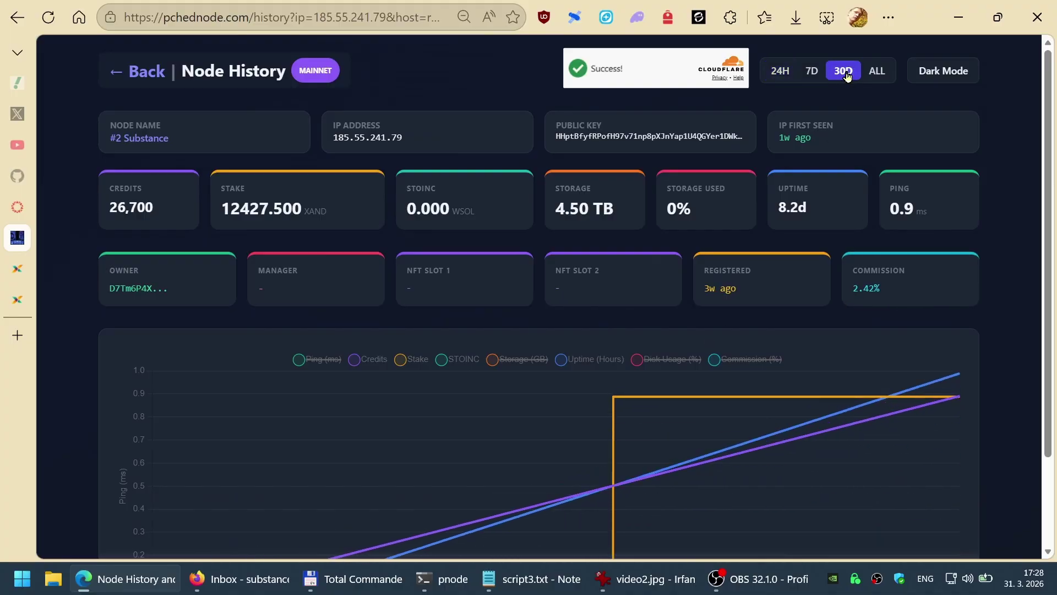
{"action": "scroll", "coordinate": [840, 282], "scroll_direction": "down", "scroll_amount": 2}
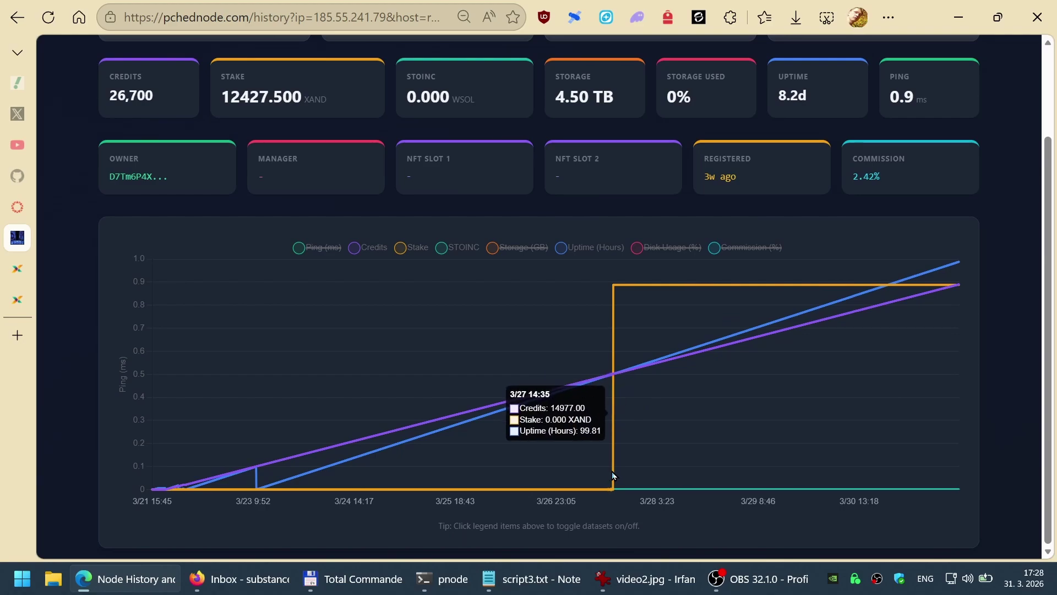
{"action": "mouse_move", "coordinate": [610, 471]}
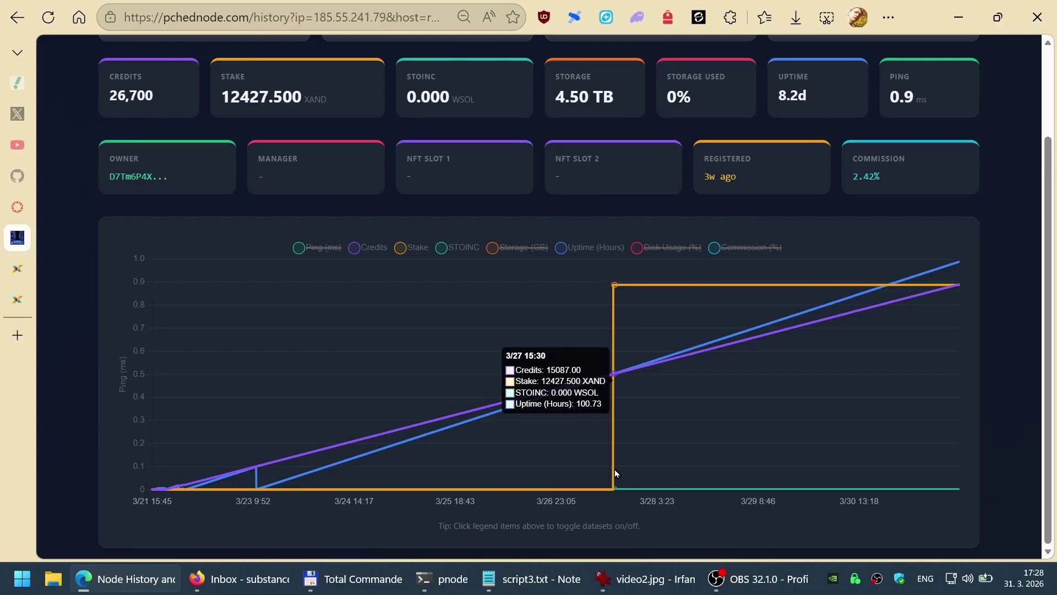
{"action": "left_click", "coordinate": [413, 247]}
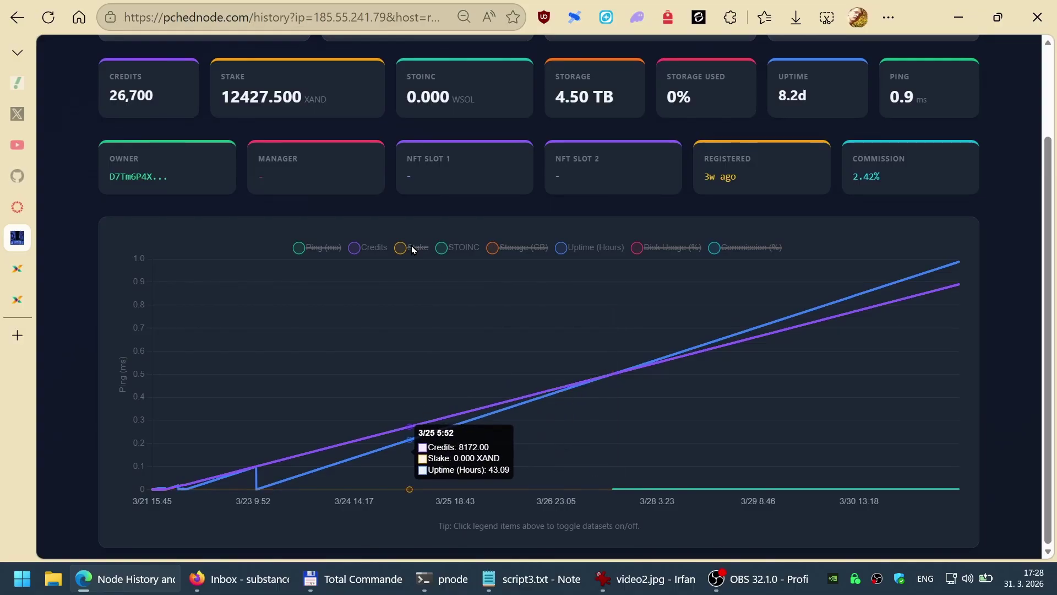
{"action": "left_click", "coordinate": [460, 249]}
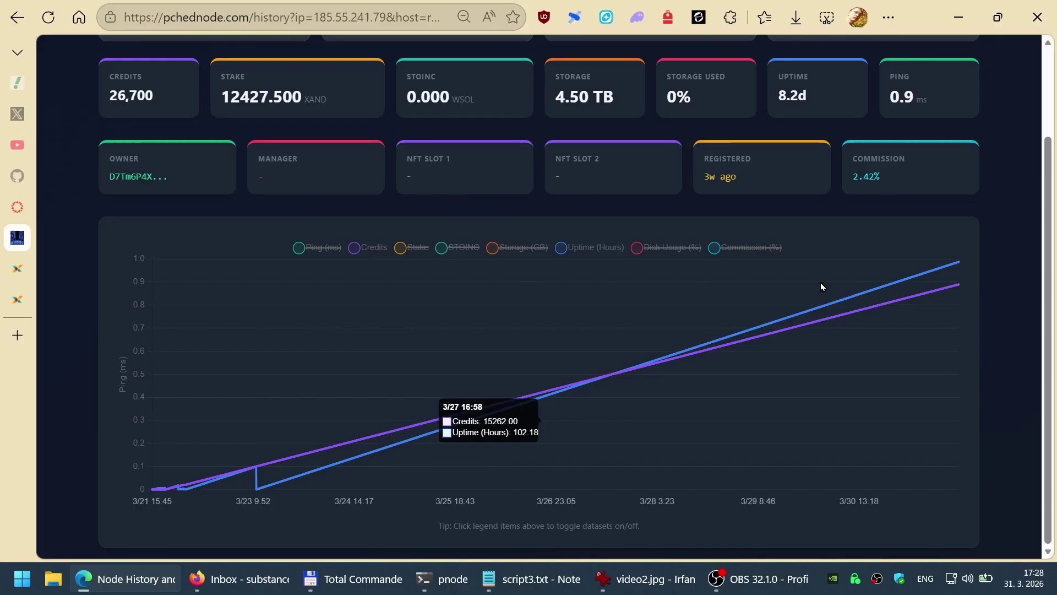
{"action": "scroll", "coordinate": [821, 285], "scroll_direction": "up", "scroll_amount": 2}
{"action": "scroll", "coordinate": [826, 189], "scroll_direction": "down", "scroll_amount": 2}
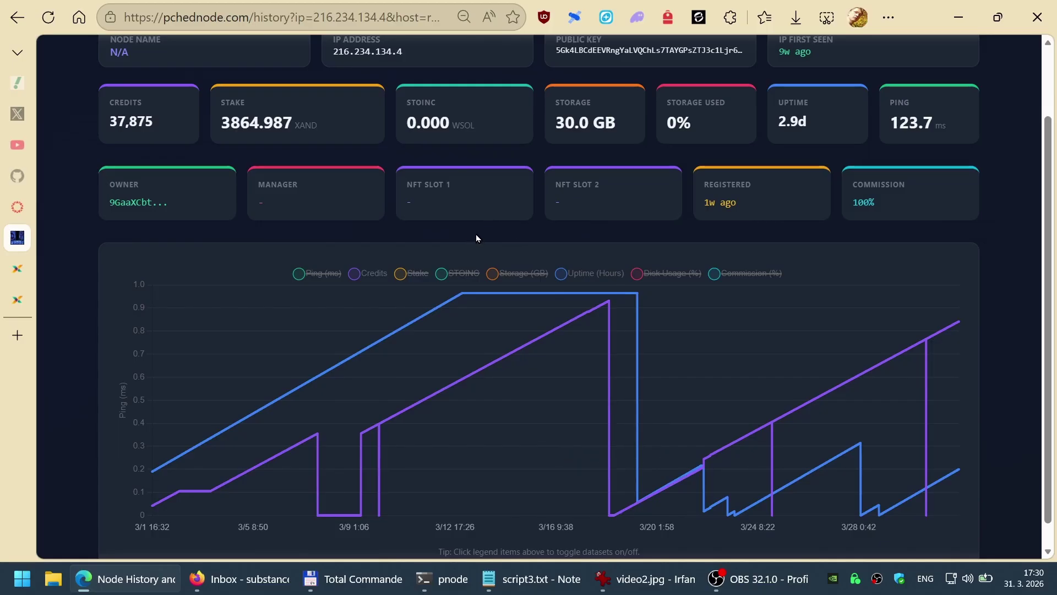
Step: Check the 100% commission value and hide the Credits line so only uptime remains charted
{"action": "left_click_drag", "start_coordinate": [851, 199], "coordinate": [878, 201]}
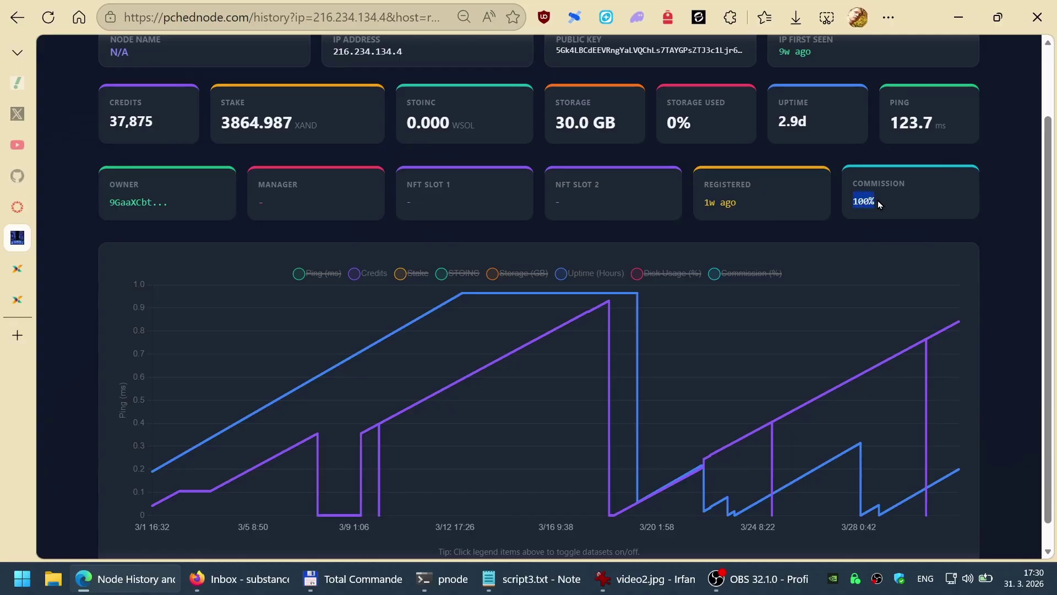
{"action": "left_click", "coordinate": [866, 231]}
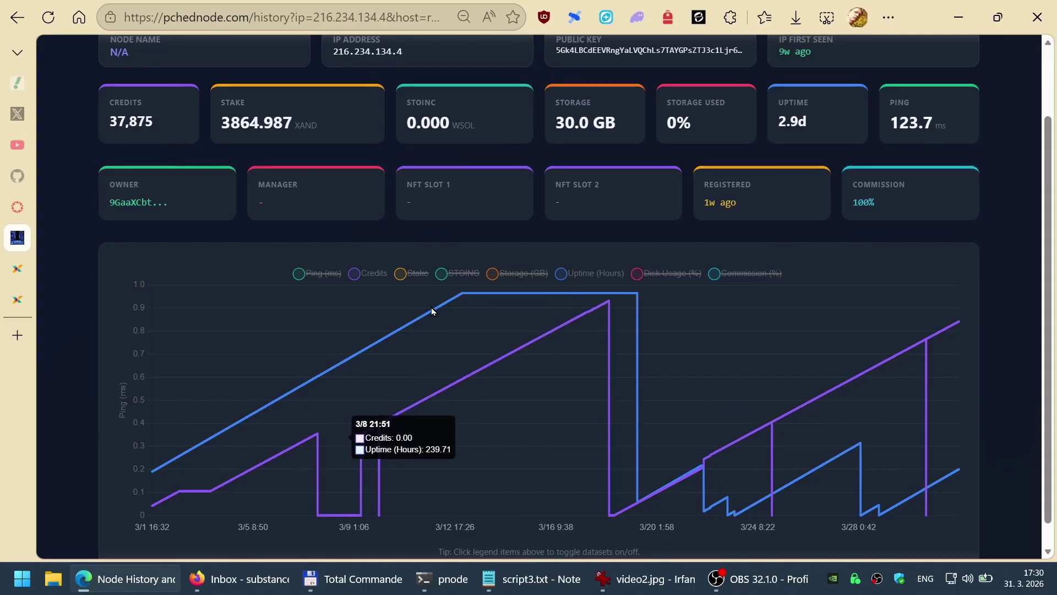
{"action": "left_click", "coordinate": [375, 273]}
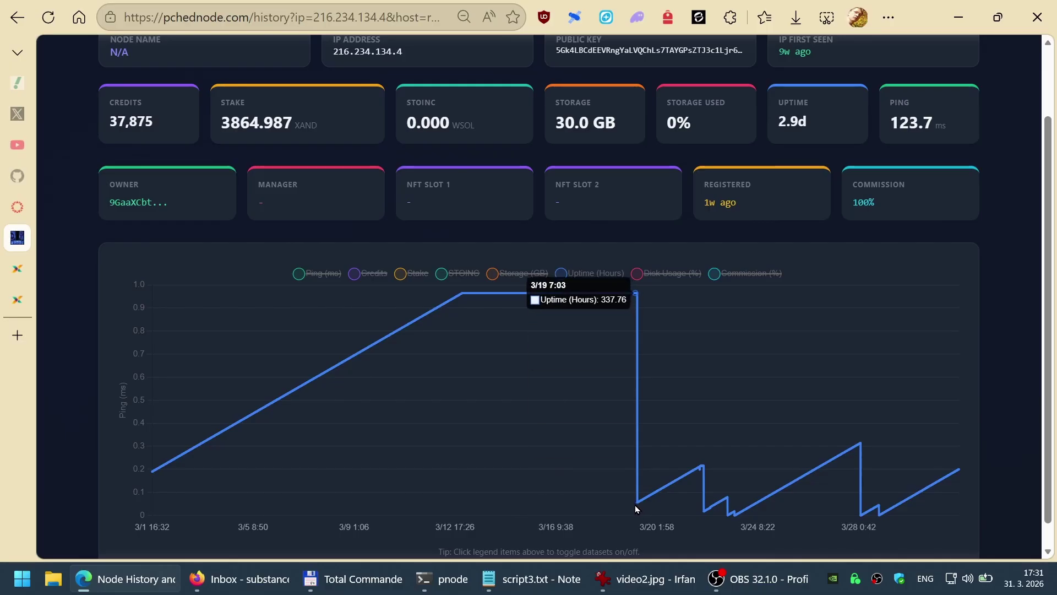
{"action": "scroll", "coordinate": [635, 504], "scroll_direction": "down", "scroll_amount": 1}
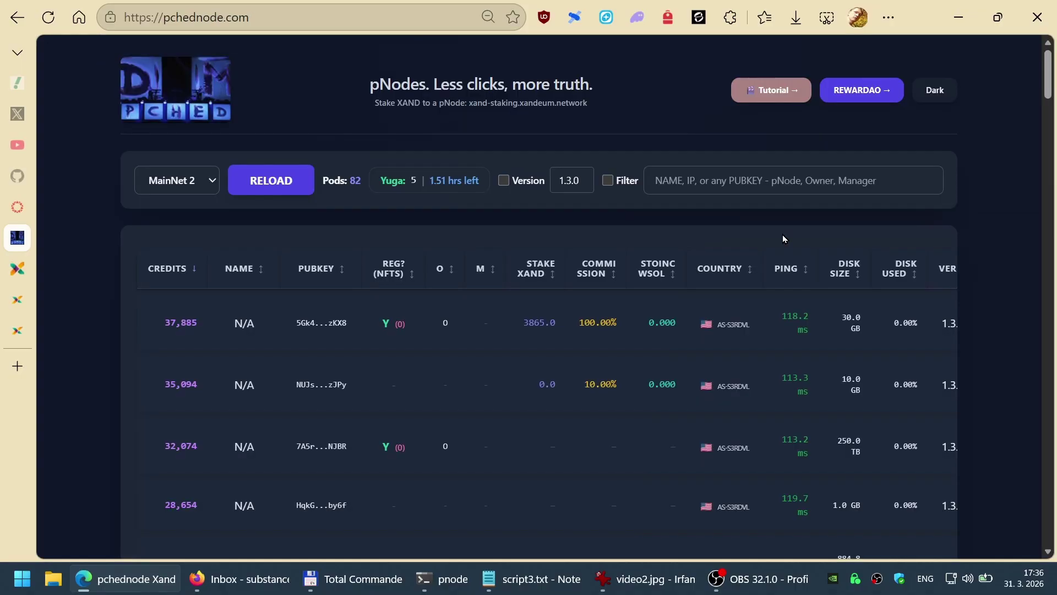
Step: Scroll through the node table's remaining columns, then move to the Xandeum STOINC rewards page
{"action": "scroll", "coordinate": [782, 234], "scroll_direction": "right", "scroll_amount": 3}
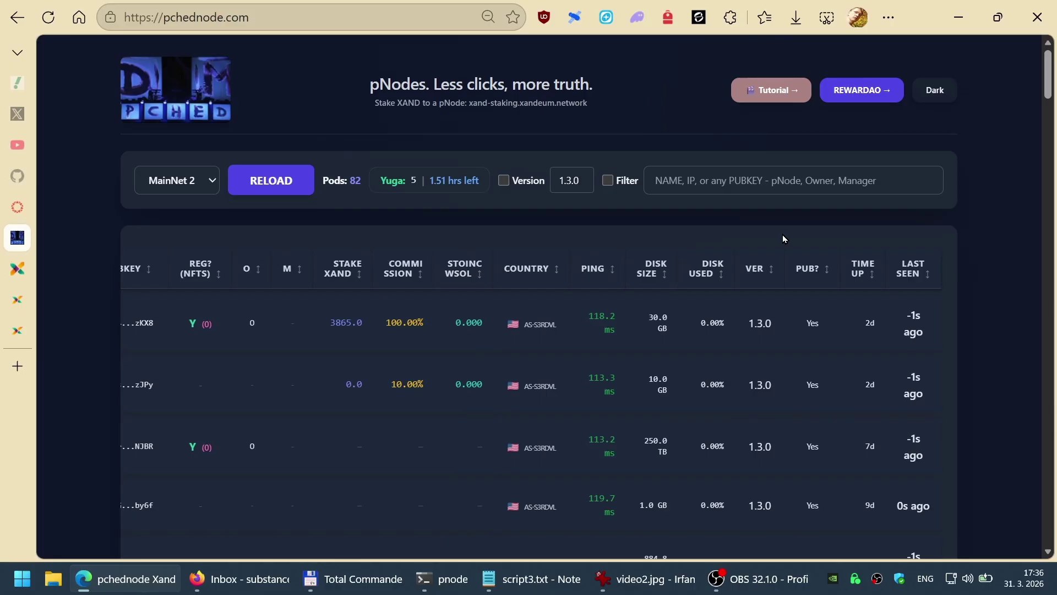
{"action": "scroll", "coordinate": [782, 238], "scroll_direction": "left", "scroll_amount": 3}
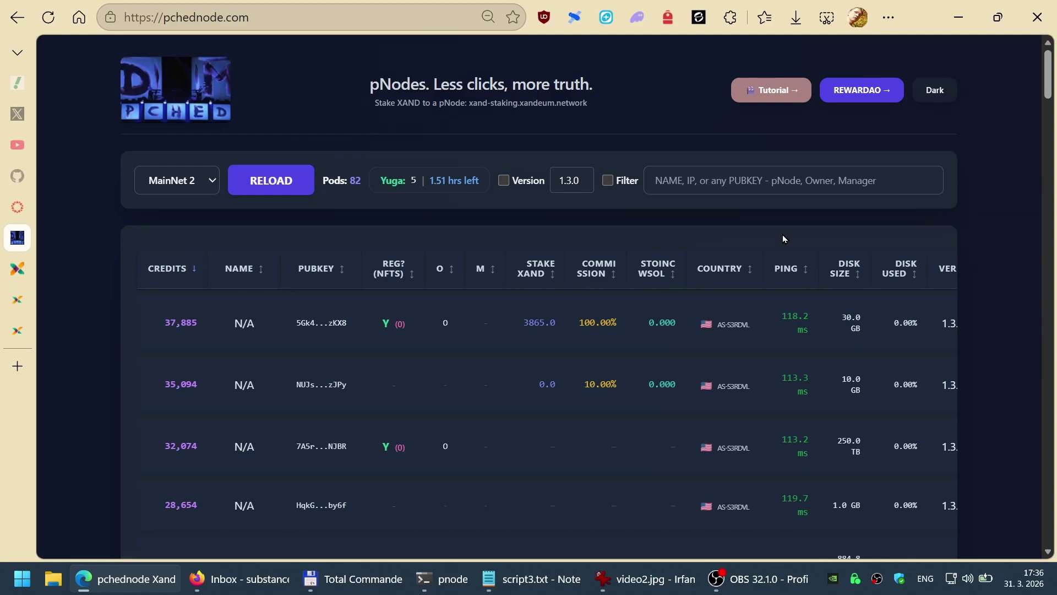
{"action": "key", "text": "ctrl+Tab"}
{"action": "scroll", "coordinate": [785, 248], "scroll_direction": "down", "scroll_amount": 5}
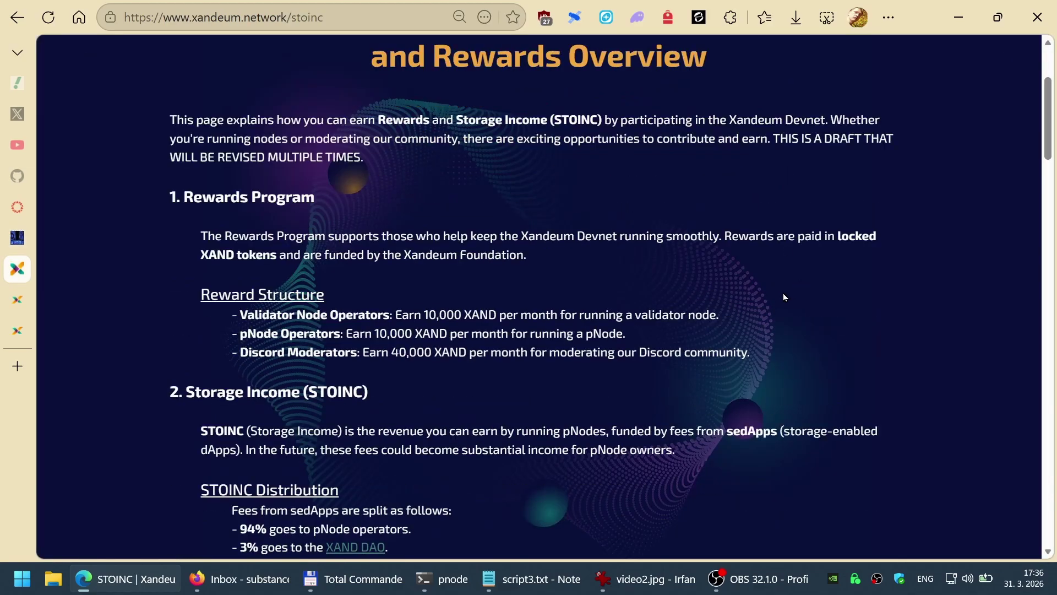
Step: Read the three Reward Structure lines, then reopen the Xandeum DAO proposals page
{"action": "left_click_drag", "start_coordinate": [755, 352], "coordinate": [237, 316]}
{"action": "left_click", "coordinate": [509, 279]}
{"action": "scroll", "coordinate": [508, 360], "scroll_direction": "up", "scroll_amount": 2}
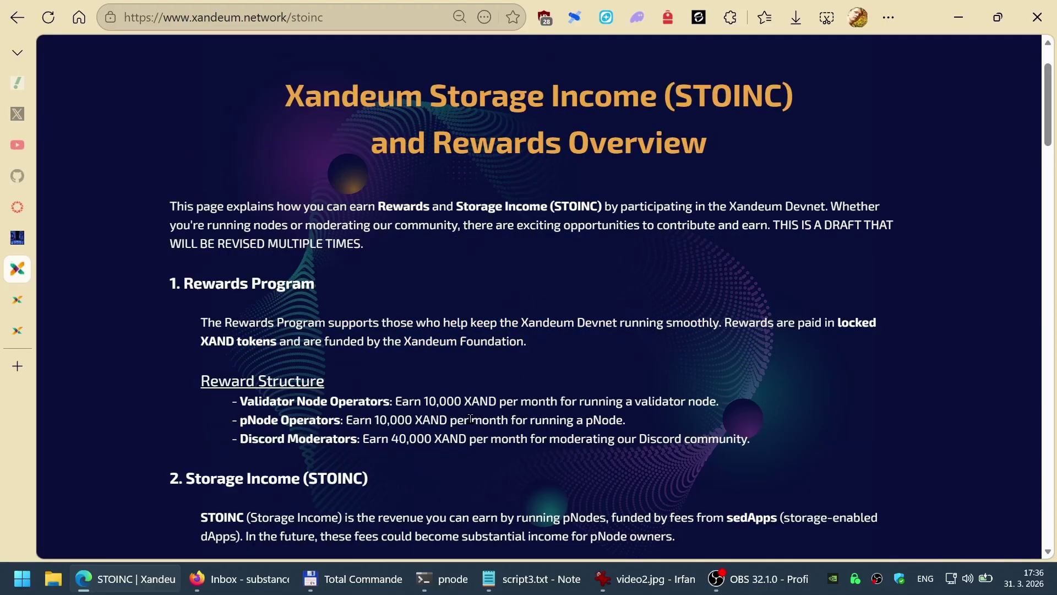
{"action": "key", "text": "ctrl+shift+Tab"}
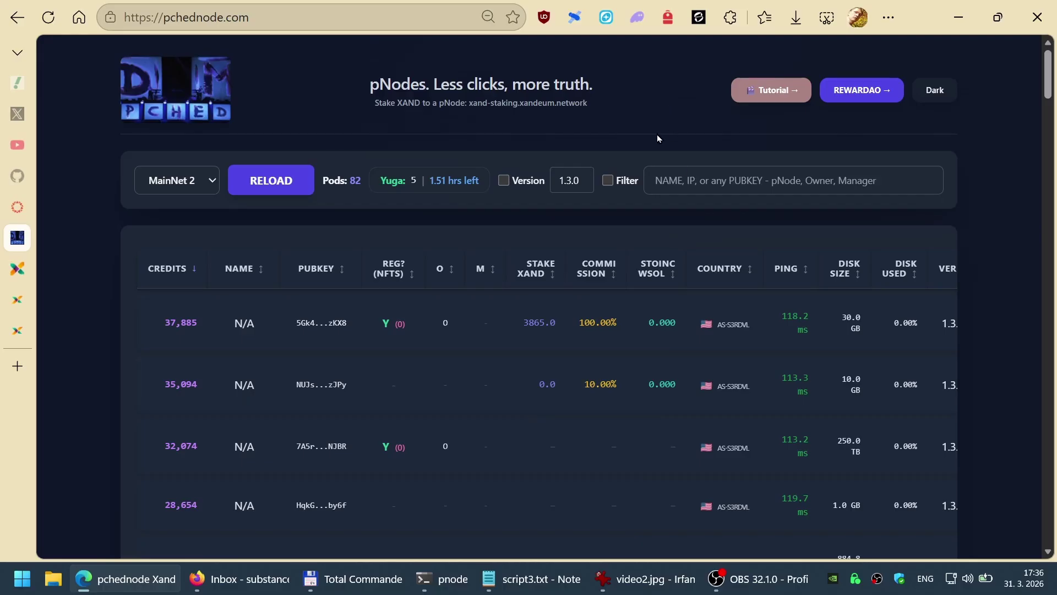
{"action": "key", "text": "ctrl+shift+t"}
{"action": "scroll", "coordinate": [444, 259], "scroll_direction": "down", "scroll_amount": 15}
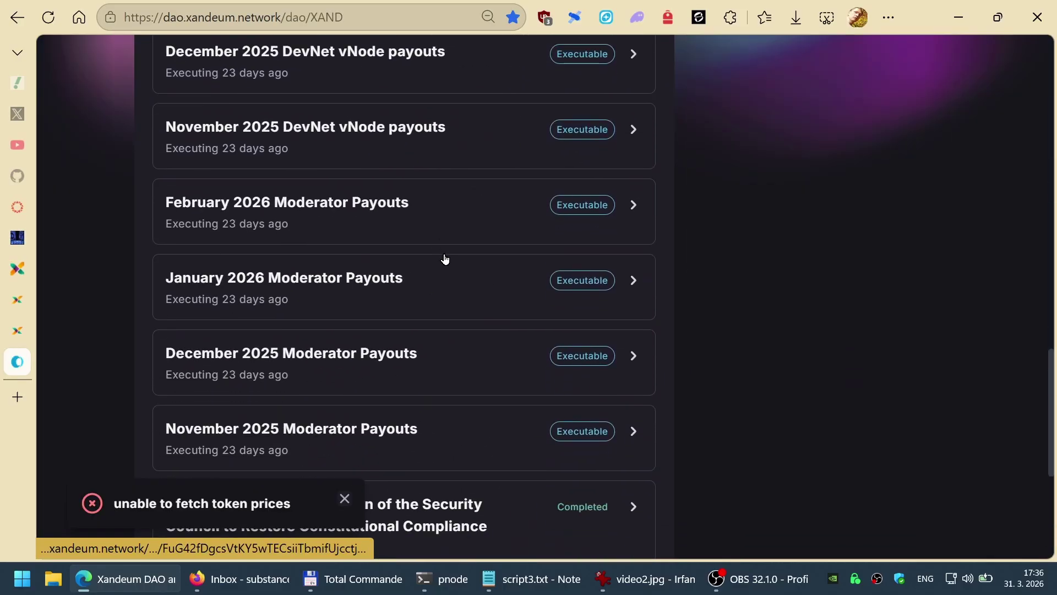
Step: Browse the executable DevNet pNode payment proposals in the Xandeum DAO list
{"action": "scroll", "coordinate": [445, 259], "scroll_direction": "up", "scroll_amount": 20}
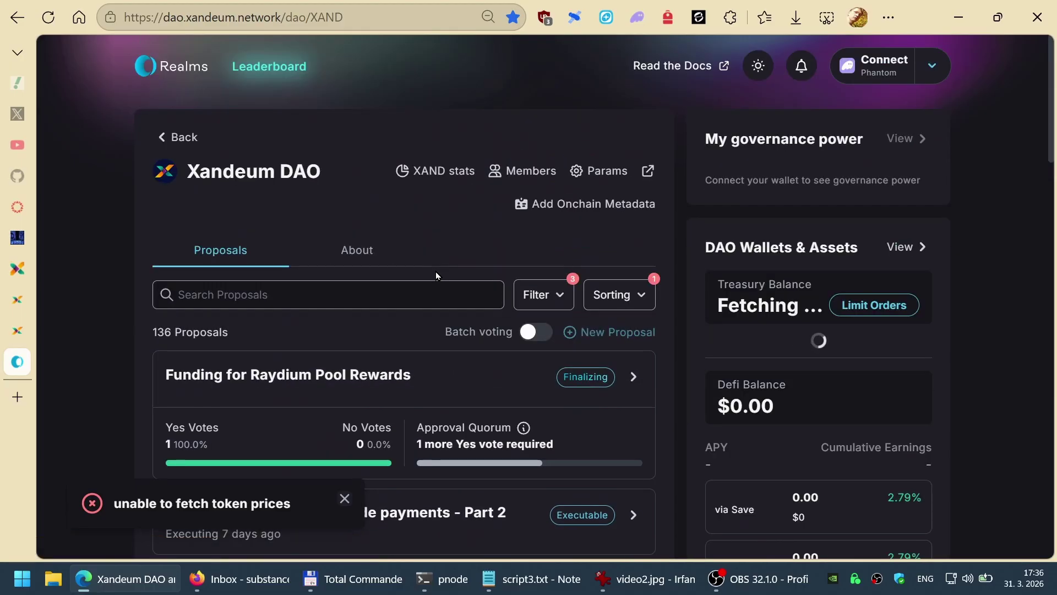
{"action": "scroll", "coordinate": [435, 272], "scroll_direction": "down", "scroll_amount": 5}
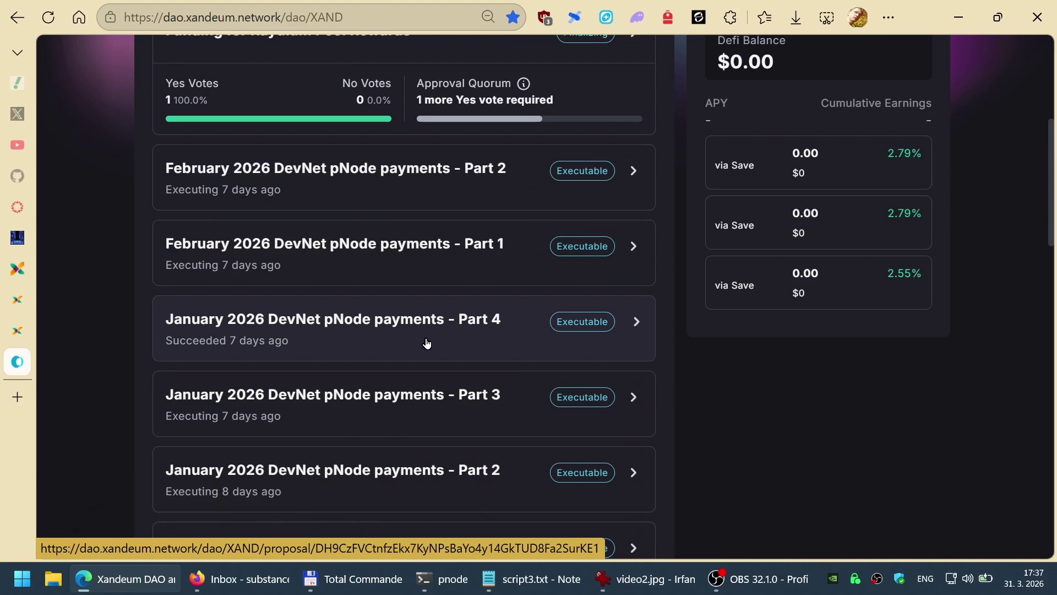
{"action": "scroll", "coordinate": [438, 349], "scroll_direction": "down", "scroll_amount": 8}
{"action": "scroll", "coordinate": [441, 354], "scroll_direction": "down", "scroll_amount": 12}
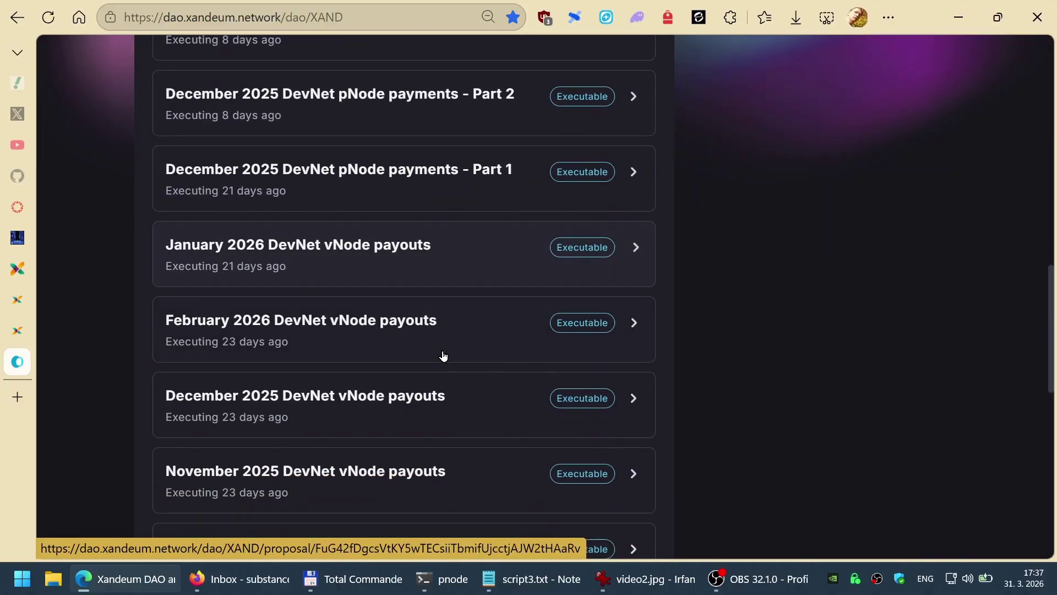
{"action": "scroll", "coordinate": [441, 354], "scroll_direction": "up", "scroll_amount": 15}
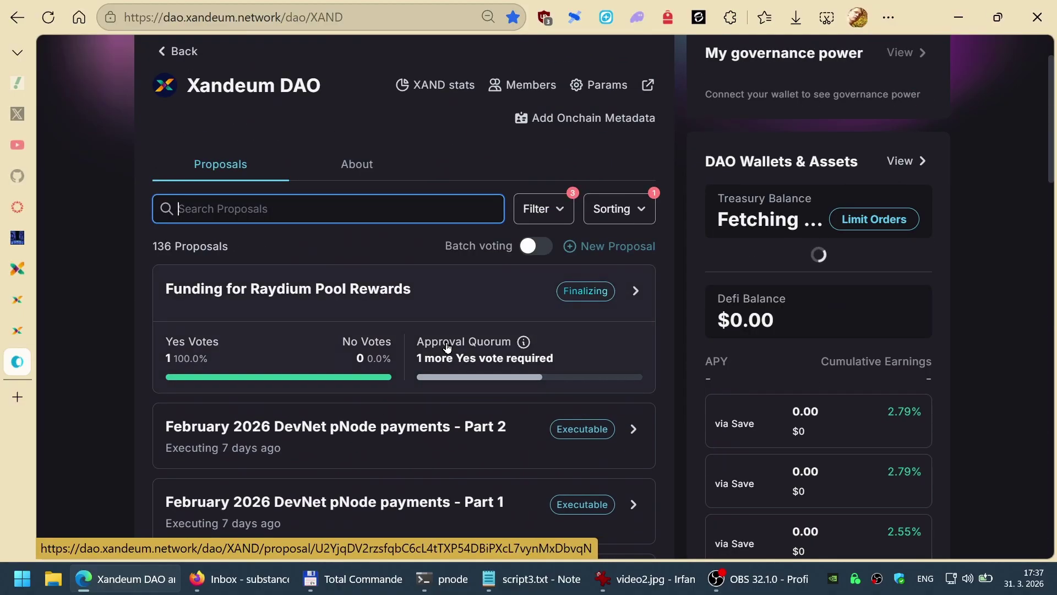
Step: Cycle through the browser tabs back to the XAND staking page
{"action": "key", "text": "ctrl+shift+Tab"}
{"action": "key", "text": "ctrl+shift+Tab"}
{"action": "key", "text": "ctrl+shift+Tab"}
{"action": "key", "text": "ctrl+Tab"}
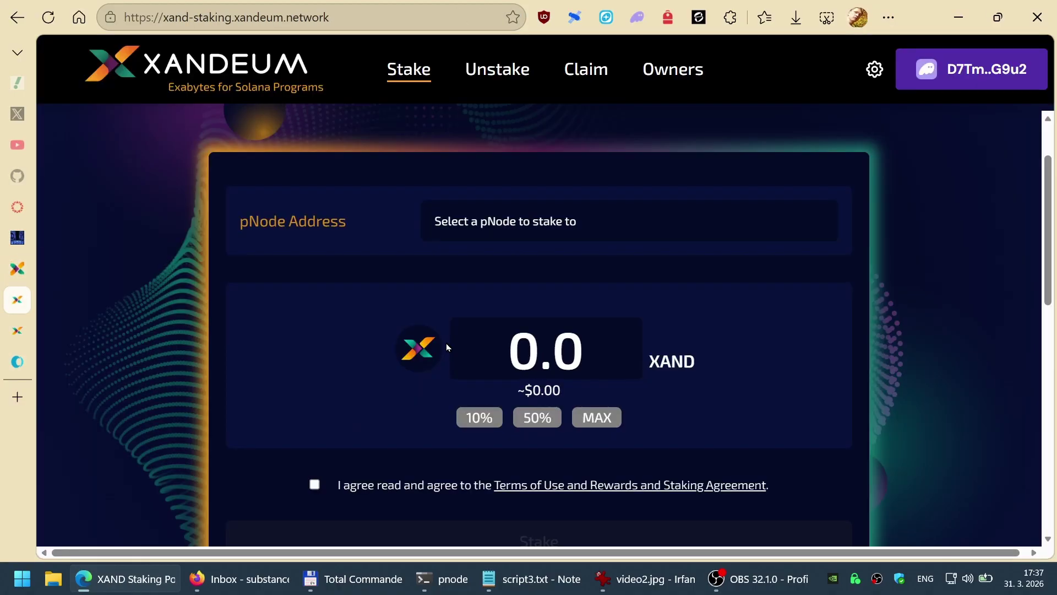
{"action": "key", "text": "ctrl+shift+Tab"}
{"action": "key", "text": "ctrl+shift+Tab"}
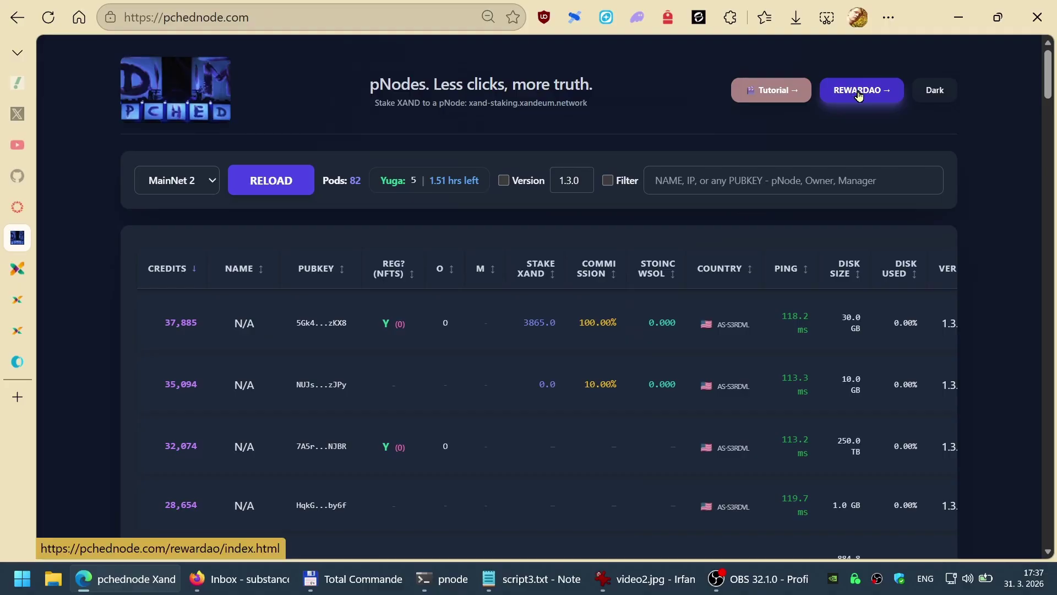
Step: Open REWARDAO and search rewards for the manager wallet address copied from the wallet extension
{"action": "left_click", "coordinate": [857, 94]}
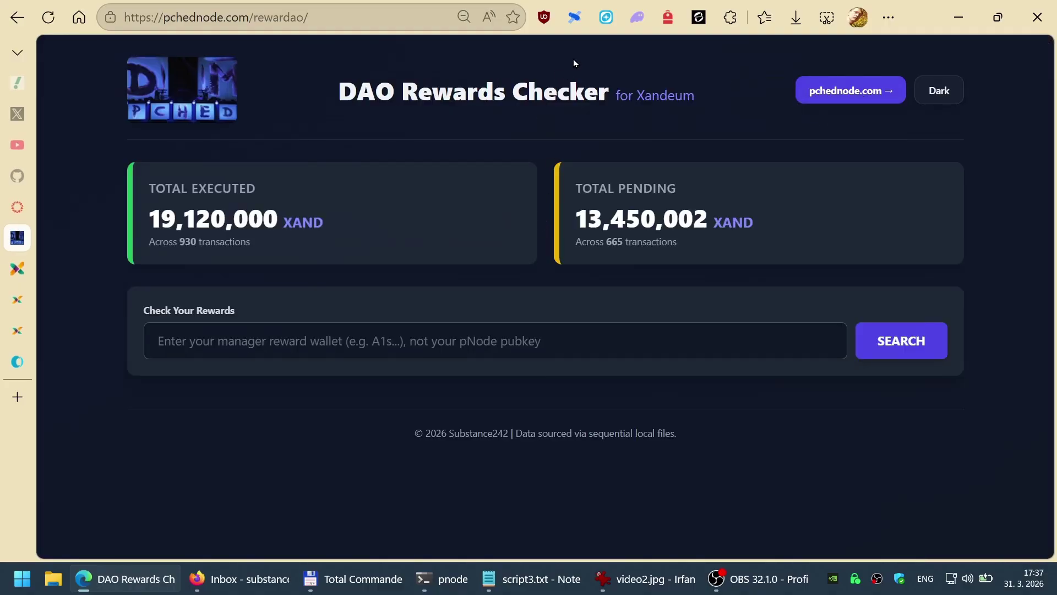
{"action": "left_click", "coordinate": [637, 21]}
{"action": "left_click", "coordinate": [299, 342]}
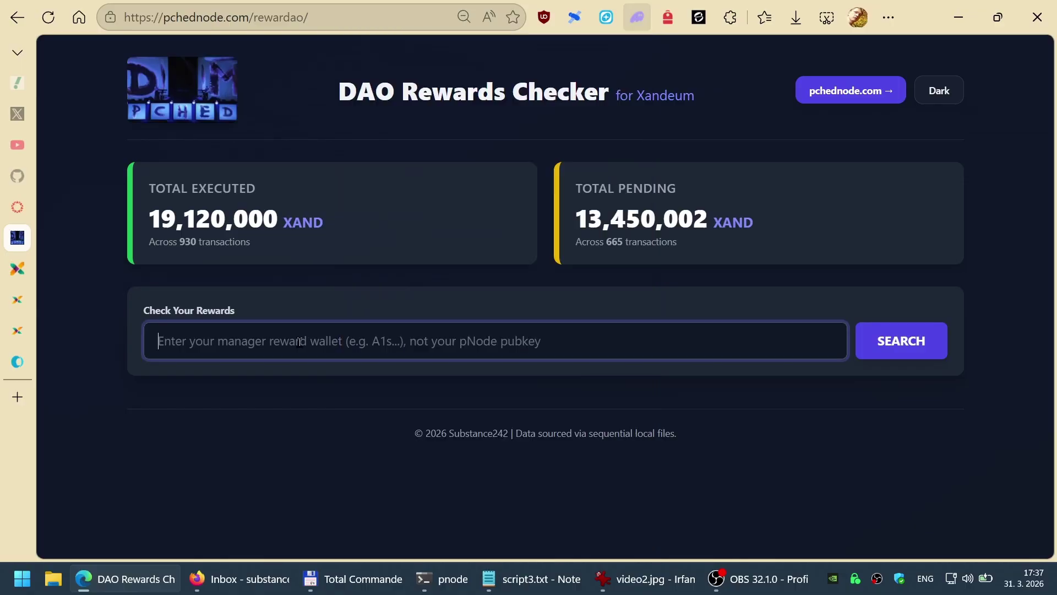
{"action": "type", "text": "D7Tm6P4XoXn9d4Ye63JbiyzZrdeR3Pr2aivbweH7G9u2"}
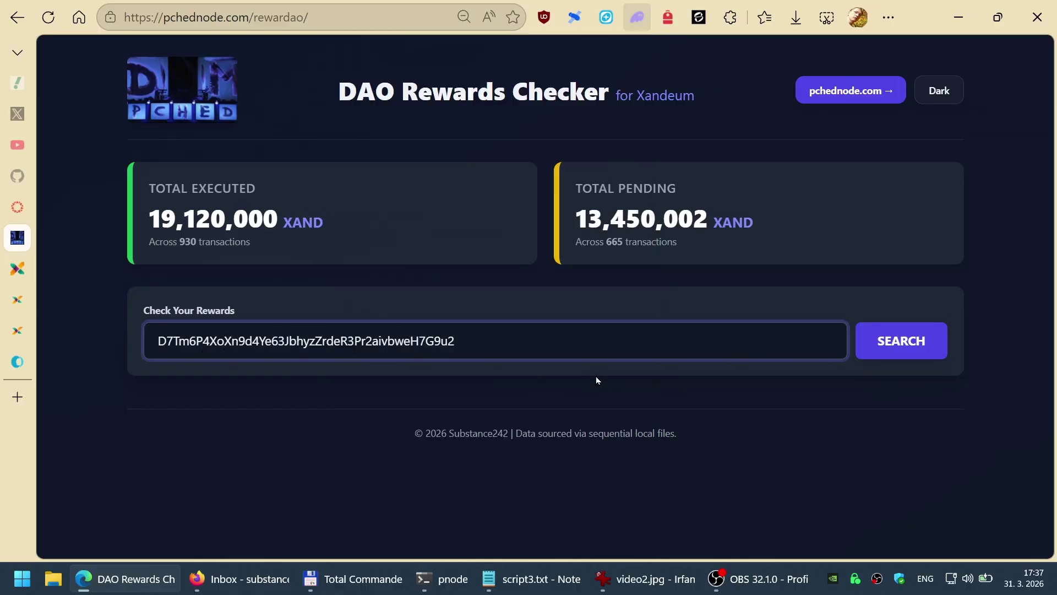
{"action": "left_click_drag", "start_coordinate": [455, 341], "coordinate": [84, 343]}
{"action": "left_click", "coordinate": [491, 373]}
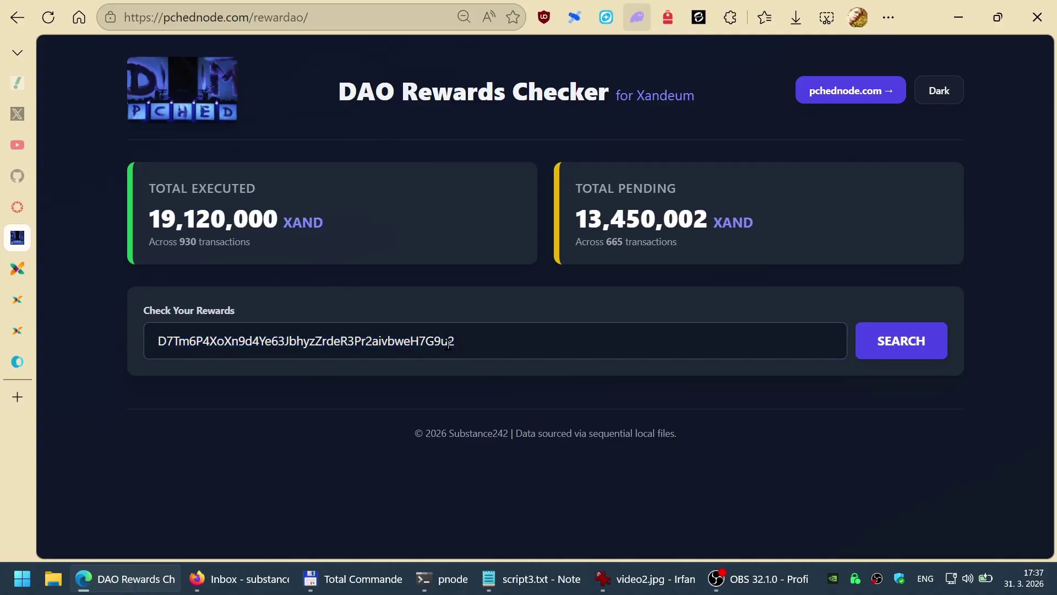
{"action": "left_click", "coordinate": [905, 343]}
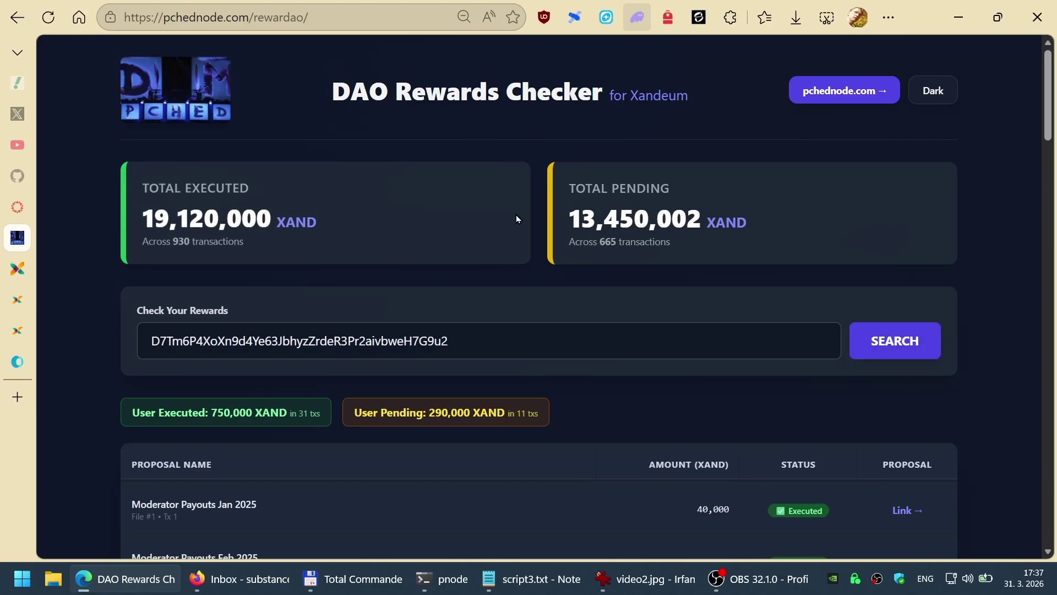
Step: Highlight the entered manager wallet address repeatedly to point it out
{"action": "left_click_drag", "start_coordinate": [471, 343], "coordinate": [110, 328]}
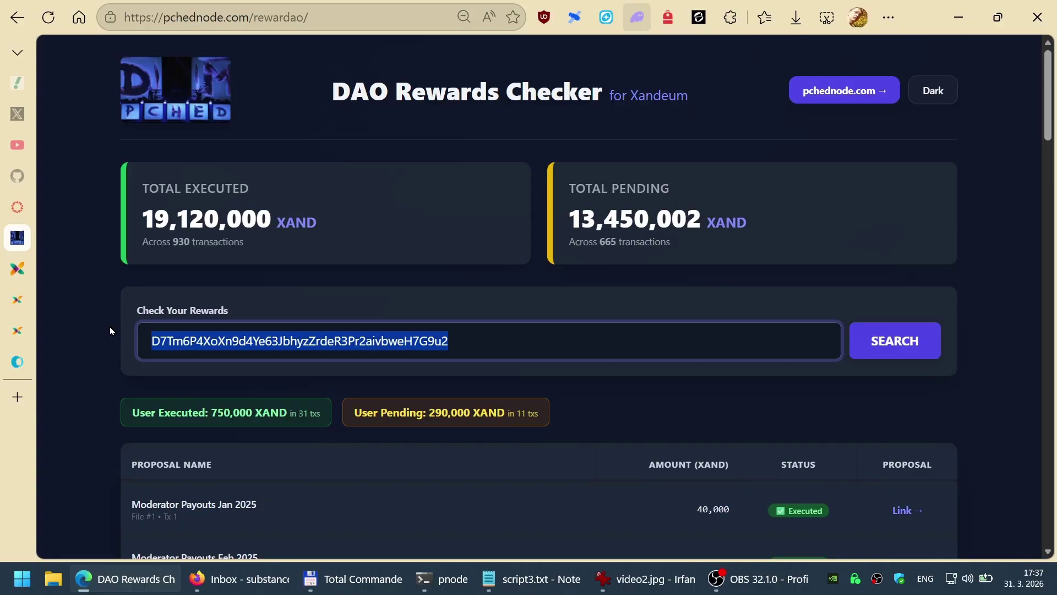
{"action": "left_click", "coordinate": [490, 381]}
{"action": "left_click_drag", "start_coordinate": [454, 341], "coordinate": [124, 332]}
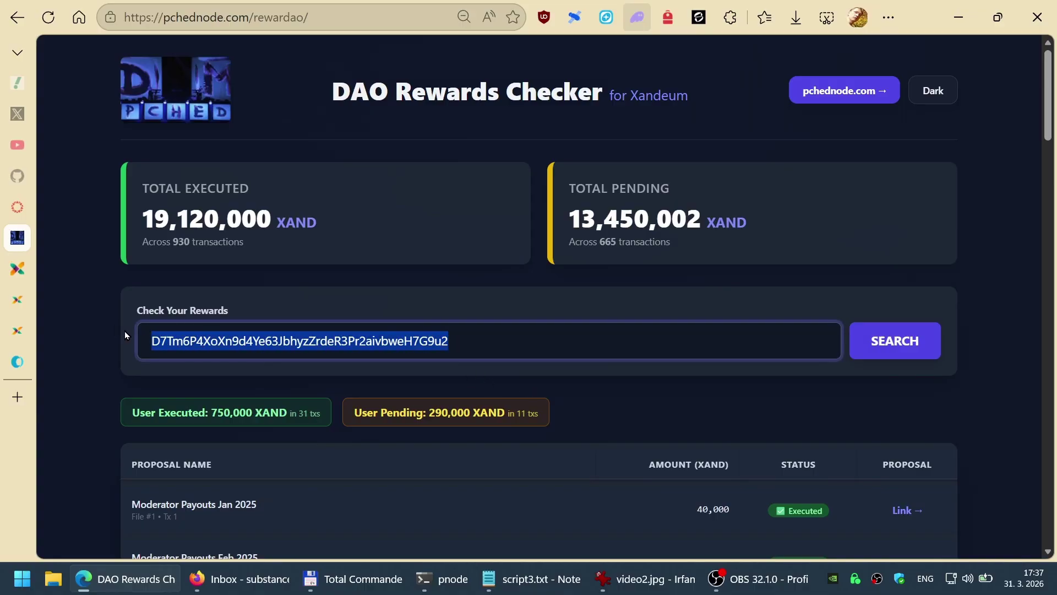
{"action": "left_click", "coordinate": [349, 380]}
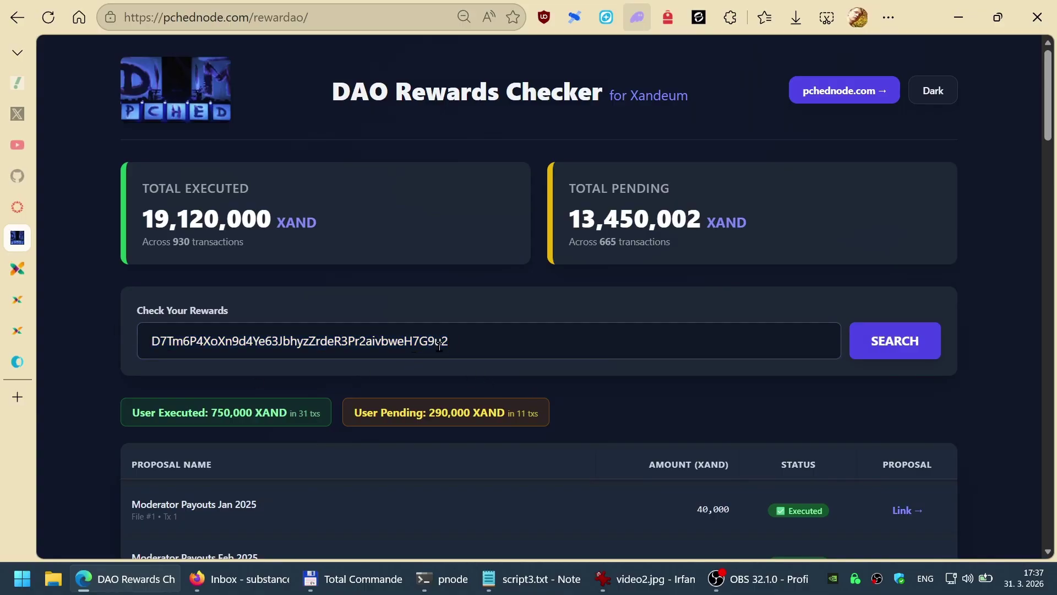
{"action": "left_click_drag", "start_coordinate": [455, 341], "coordinate": [125, 335]}
{"action": "left_click", "coordinate": [249, 381]}
{"action": "left_click_drag", "start_coordinate": [456, 339], "coordinate": [129, 345]}
{"action": "key", "text": "ctrl+c"}
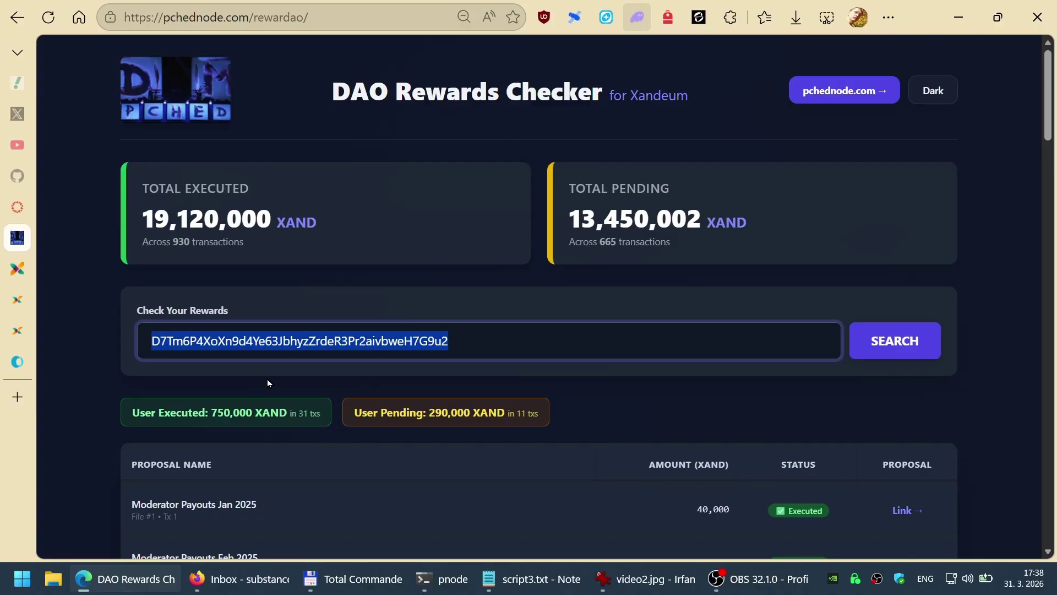
{"action": "left_click", "coordinate": [268, 379]}
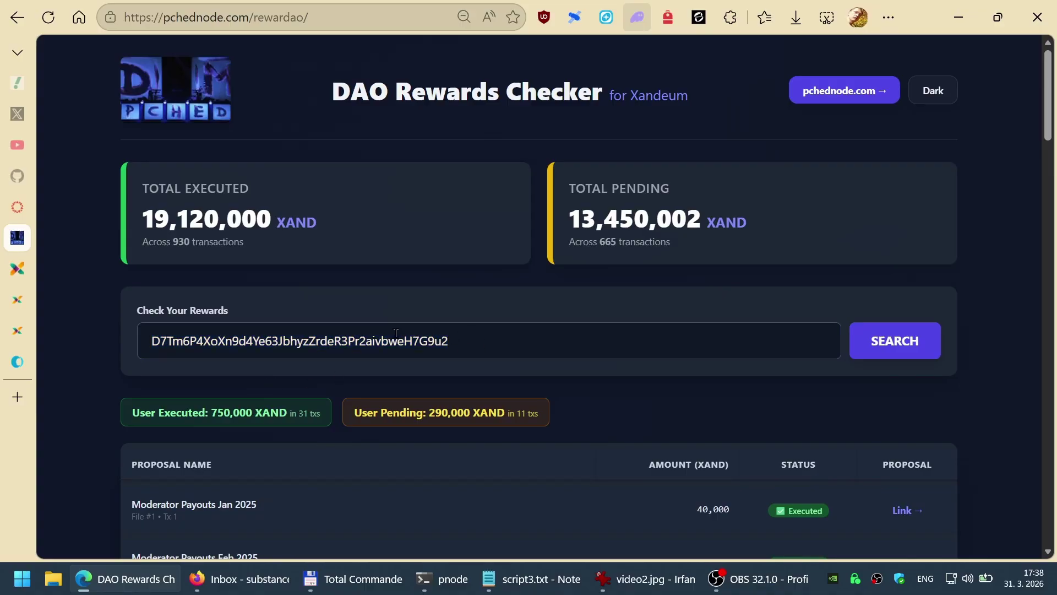
Step: Scroll the proposal table: 750,000 XAND executed and 290,000 XAND still pending
{"action": "scroll", "coordinate": [423, 355], "scroll_direction": "down", "scroll_amount": 5}
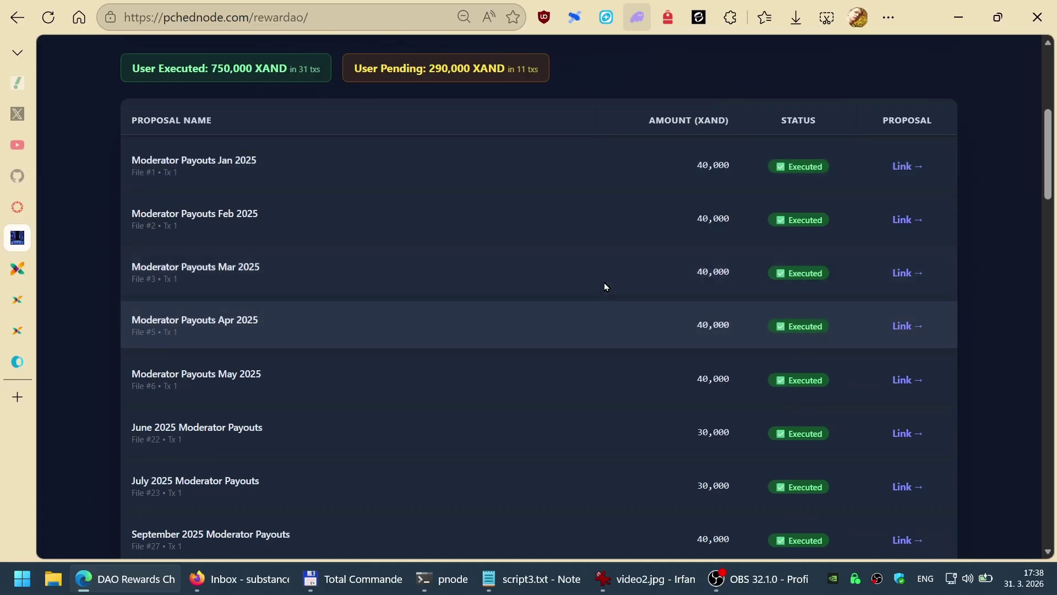
{"action": "scroll", "coordinate": [605, 285], "scroll_direction": "up", "scroll_amount": 5}
{"action": "scroll", "coordinate": [500, 392], "scroll_direction": "down", "scroll_amount": 5}
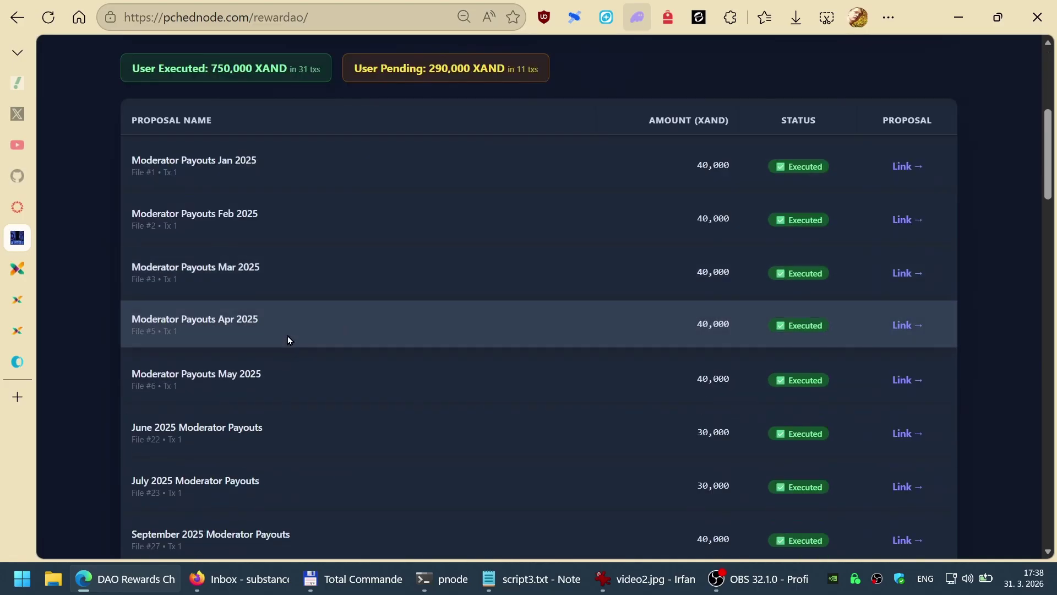
{"action": "scroll", "coordinate": [299, 331], "scroll_direction": "down", "scroll_amount": 5}
{"action": "scroll", "coordinate": [352, 315], "scroll_direction": "down", "scroll_amount": 3}
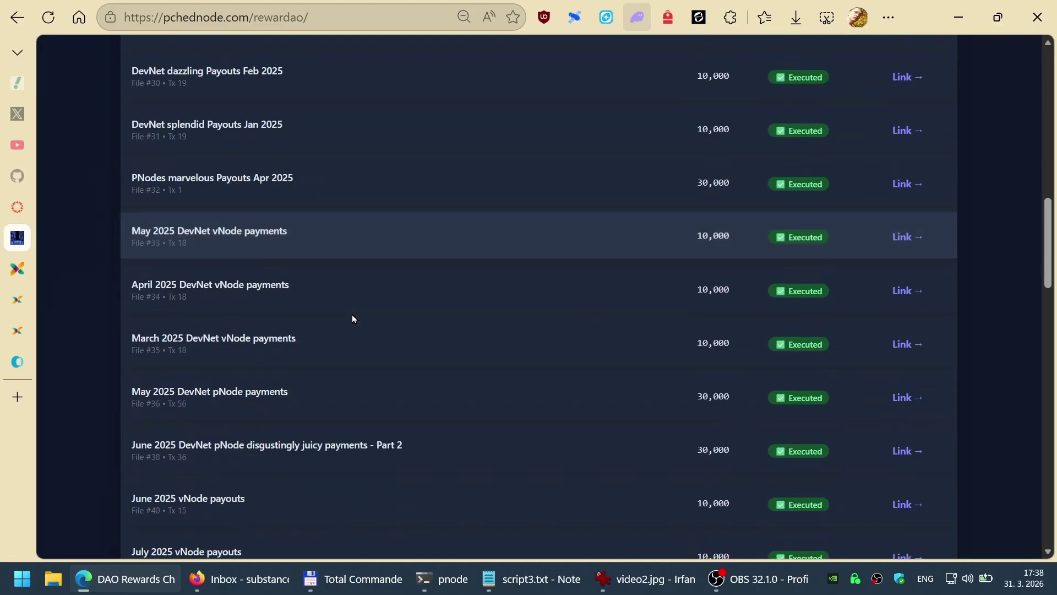
{"action": "scroll", "coordinate": [353, 318], "scroll_direction": "down", "scroll_amount": 11}
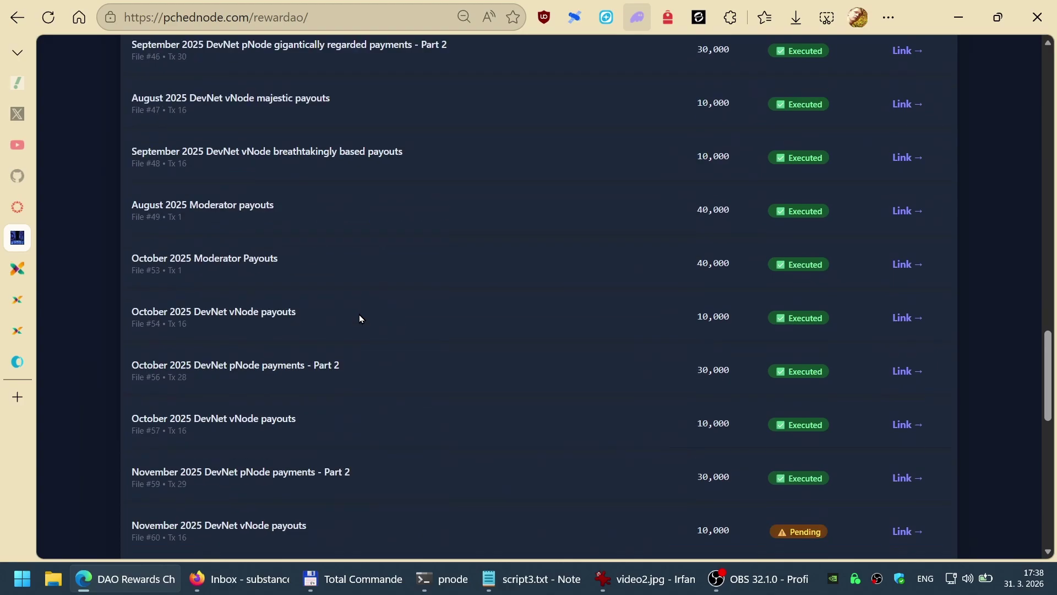
{"action": "scroll", "coordinate": [360, 316], "scroll_direction": "down", "scroll_amount": 4}
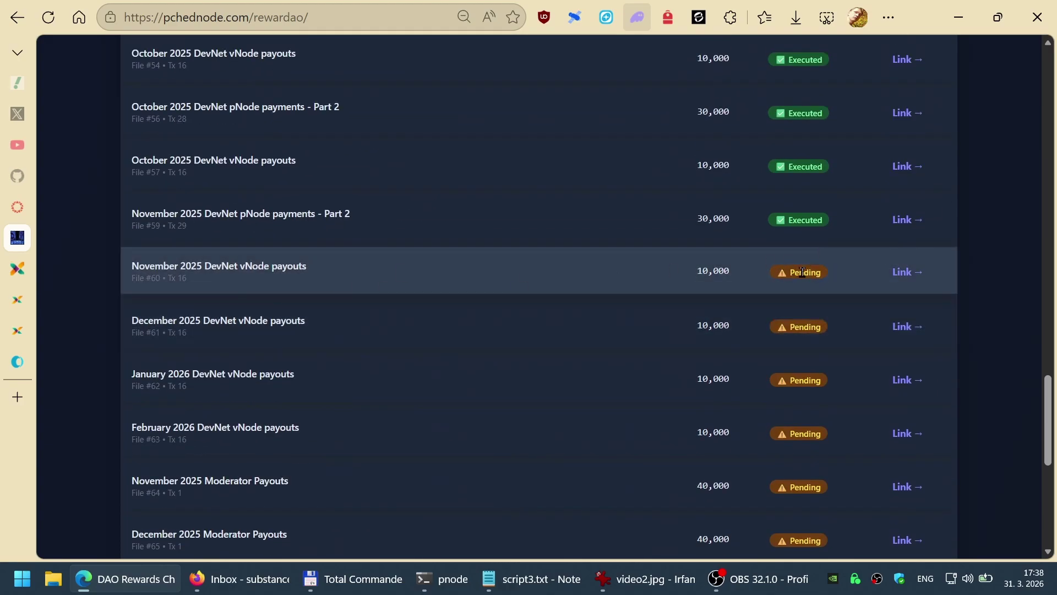
{"action": "scroll", "coordinate": [812, 300], "scroll_direction": "down", "scroll_amount": 4}
{"action": "scroll", "coordinate": [812, 301], "scroll_direction": "up", "scroll_amount": 4}
Step: Open the November 2025 DevNet vNode payouts proposal, expand Instructions, and search for the wallet address
{"action": "left_click", "coordinate": [898, 273]}
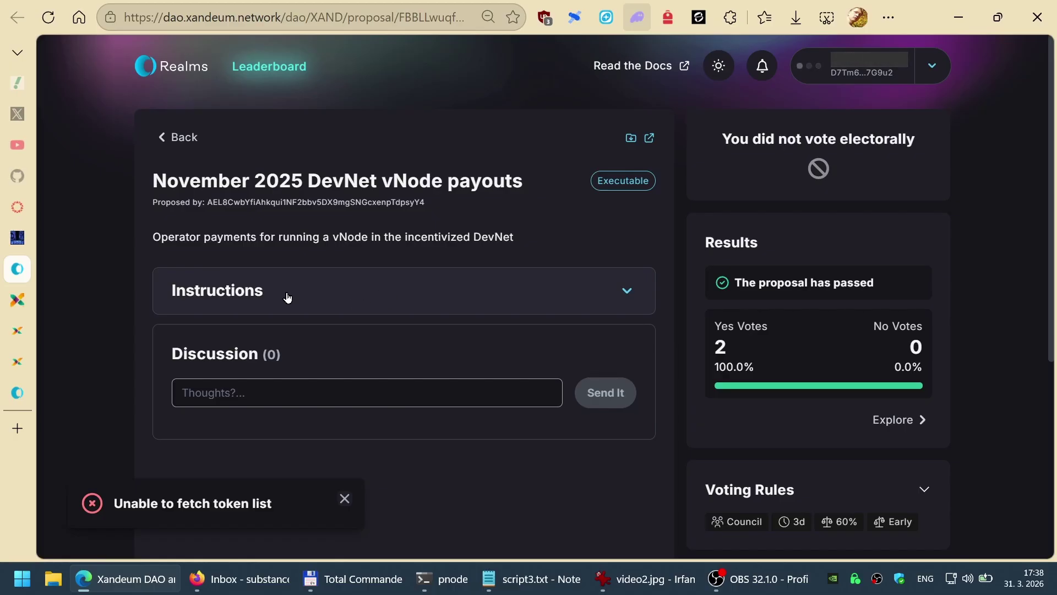
{"action": "left_click", "coordinate": [305, 299]}
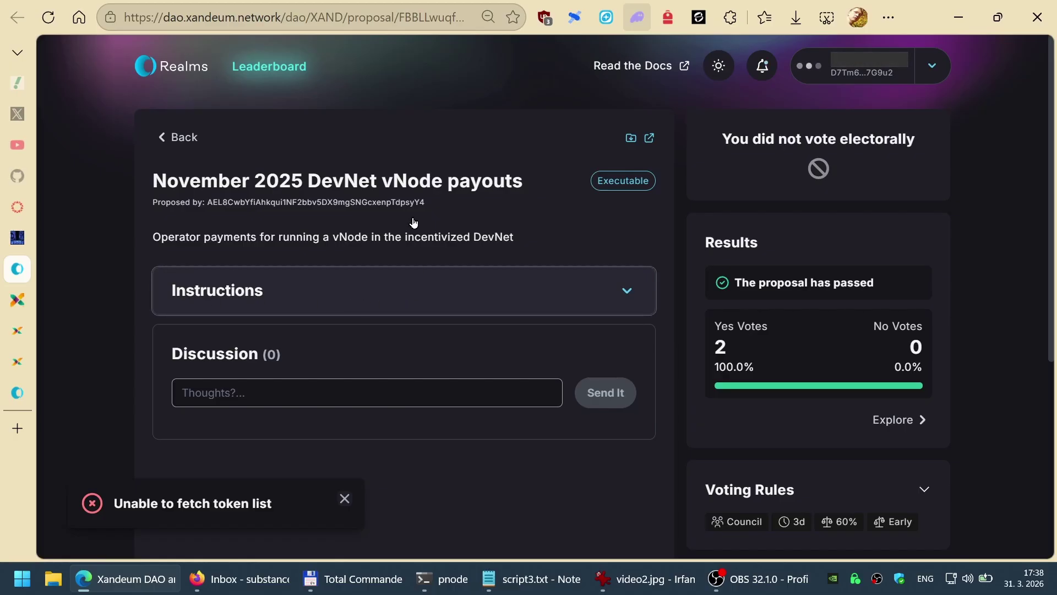
{"action": "key", "text": "Return"}
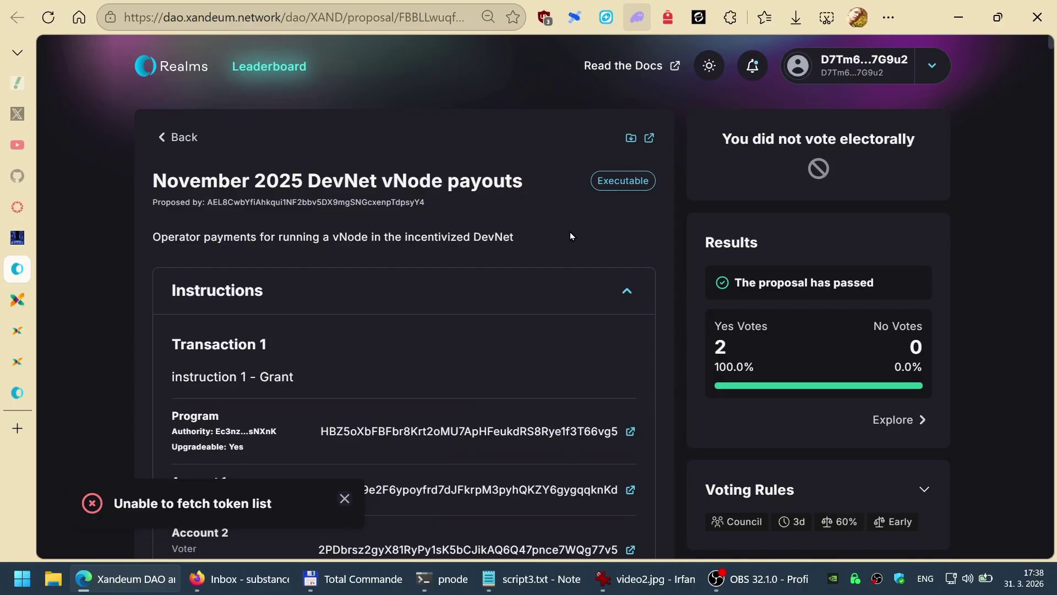
{"action": "key", "text": "ctrl+f"}
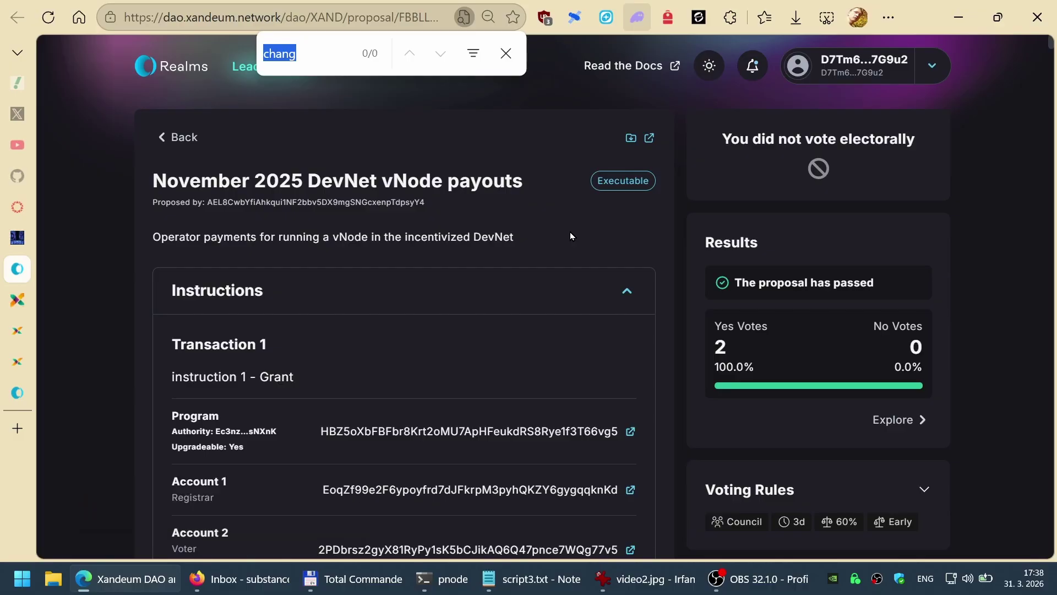
{"action": "key", "text": "ctrl+v"}
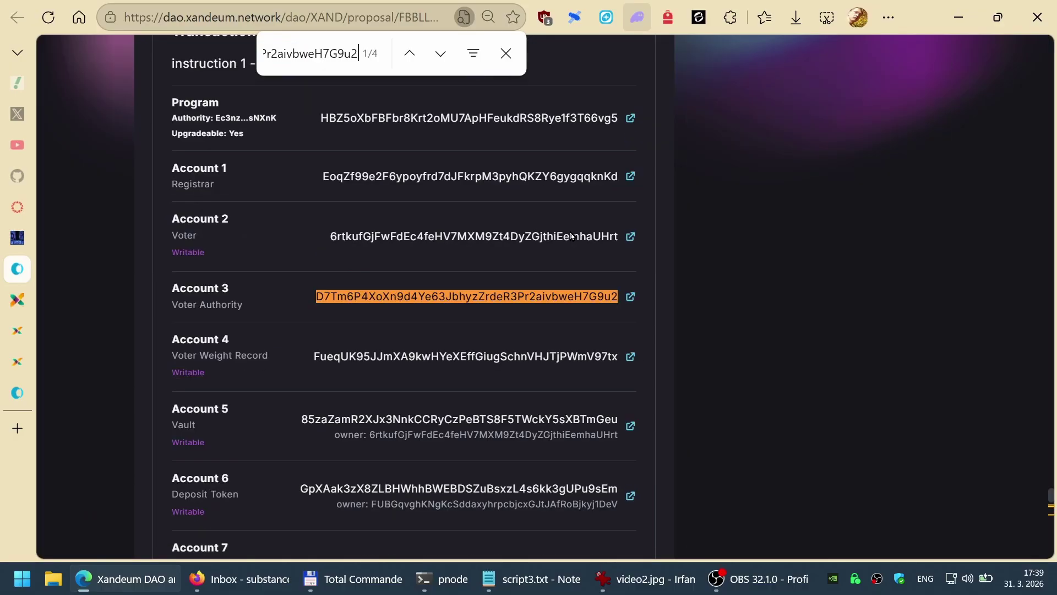
Step: Recheck the rewards checker, then step through address matches to the Grant entry in Data
{"action": "key", "text": "ctrl+shift+Tab"}
{"action": "scroll", "coordinate": [538, 301], "scroll_direction": "up", "scroll_amount": 15}
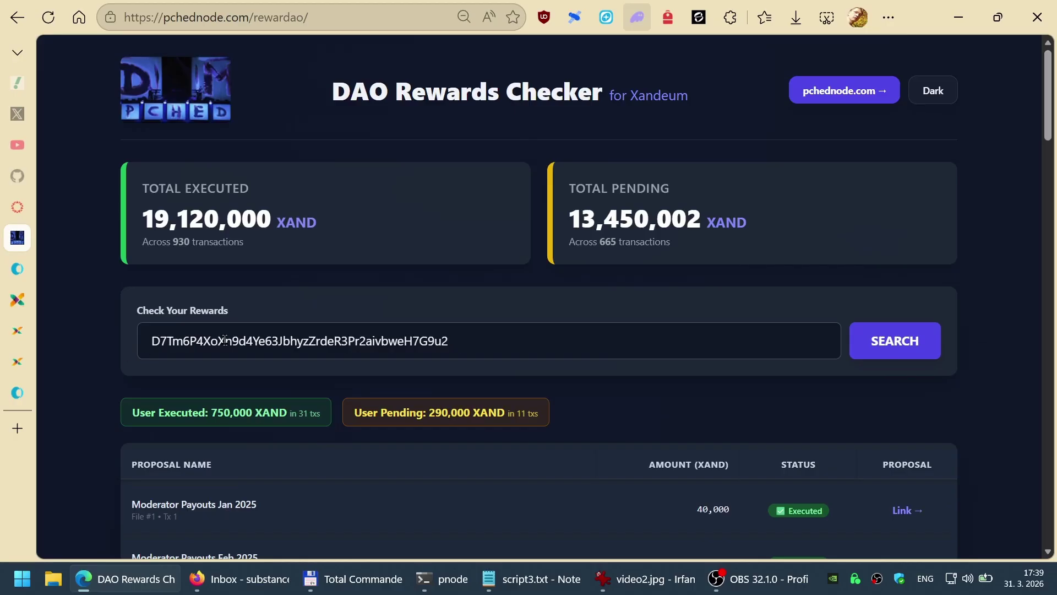
{"action": "key", "text": "ctrl+Tab"}
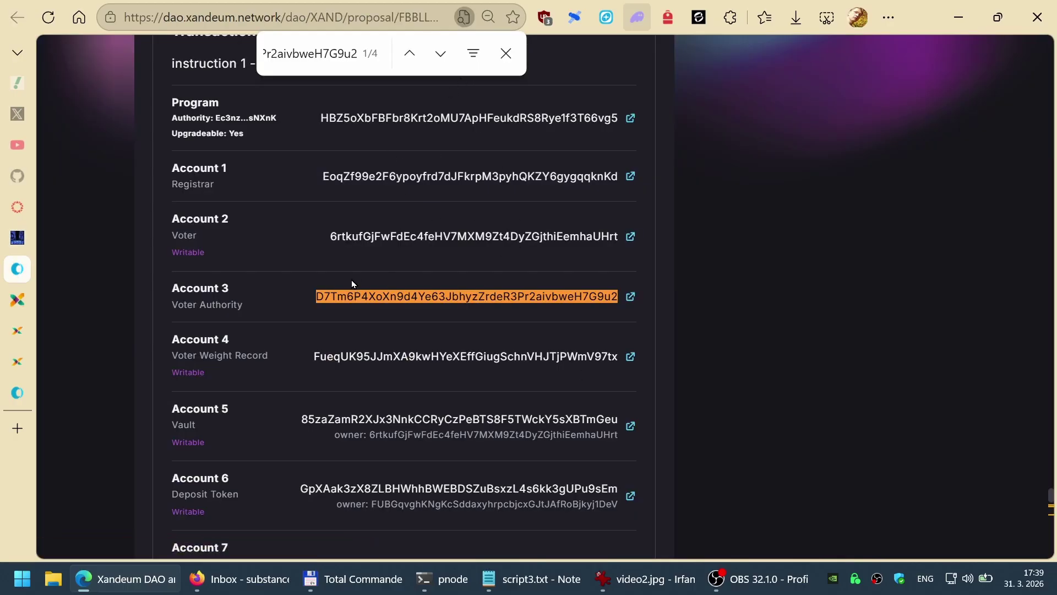
{"action": "key", "text": "Escape"}
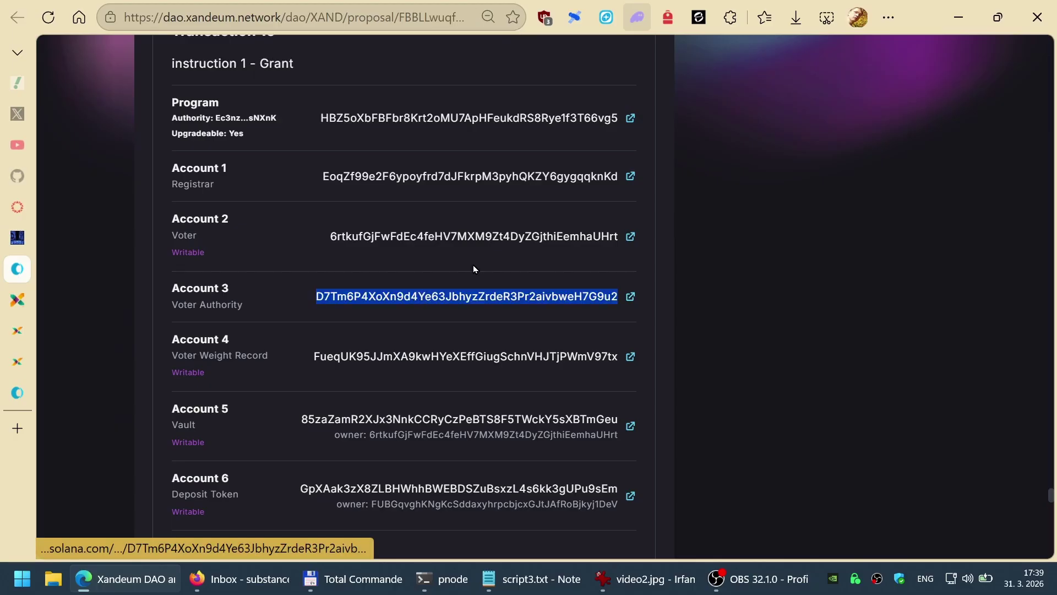
{"action": "key", "text": "ctrl+f"}
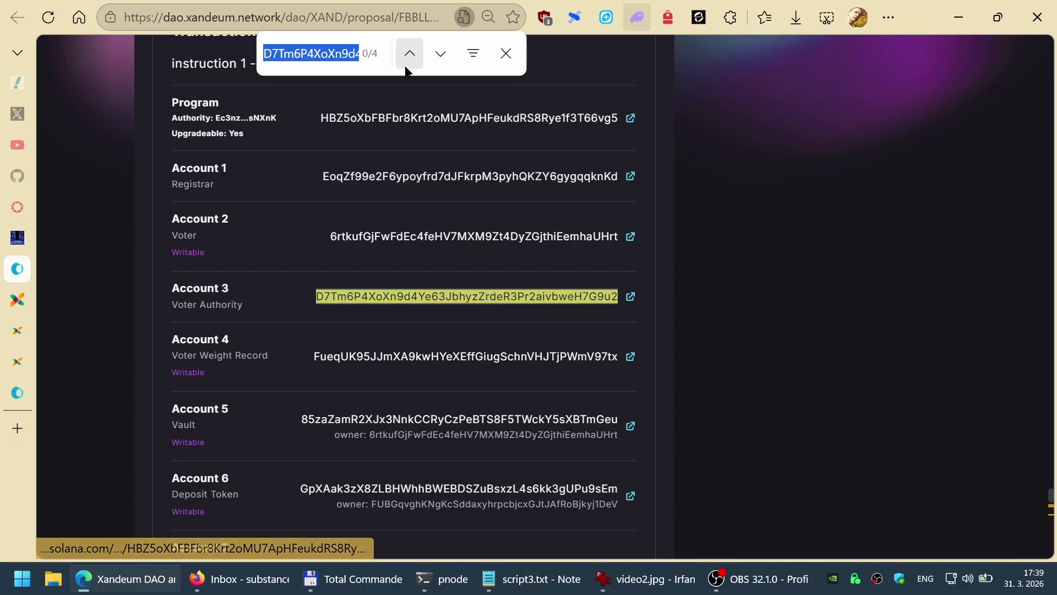
{"action": "left_click", "coordinate": [441, 55]}
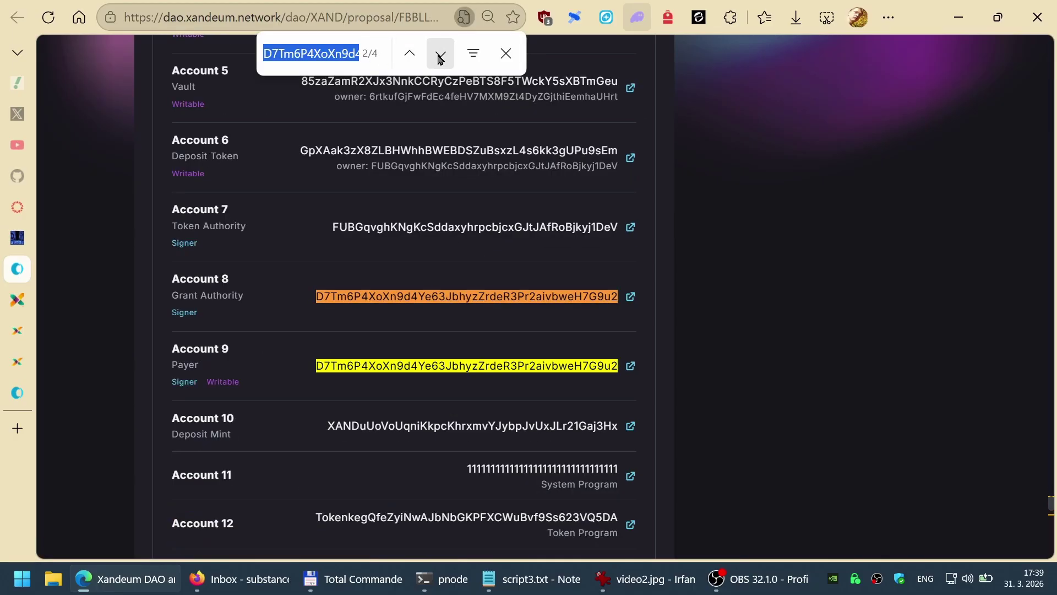
{"action": "left_click", "coordinate": [441, 55]}
{"action": "left_click", "coordinate": [441, 55]}
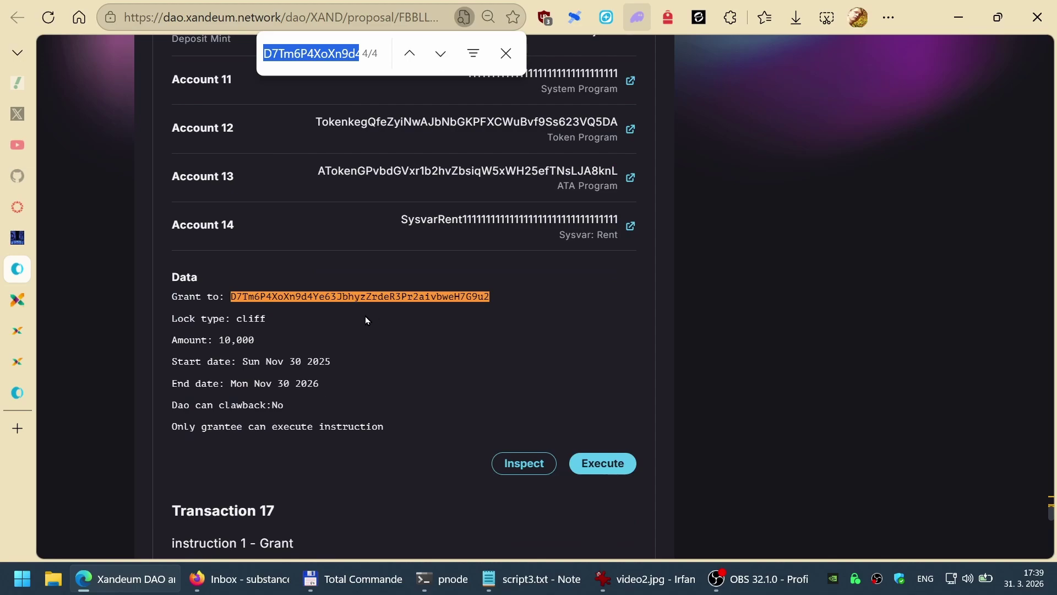
{"action": "key", "text": "Escape"}
Step: Try executing Transaction 16's 10,000 grant and review its cliff lock, Nov 30 2025–Nov 30 2026
{"action": "left_click", "coordinate": [611, 469]}
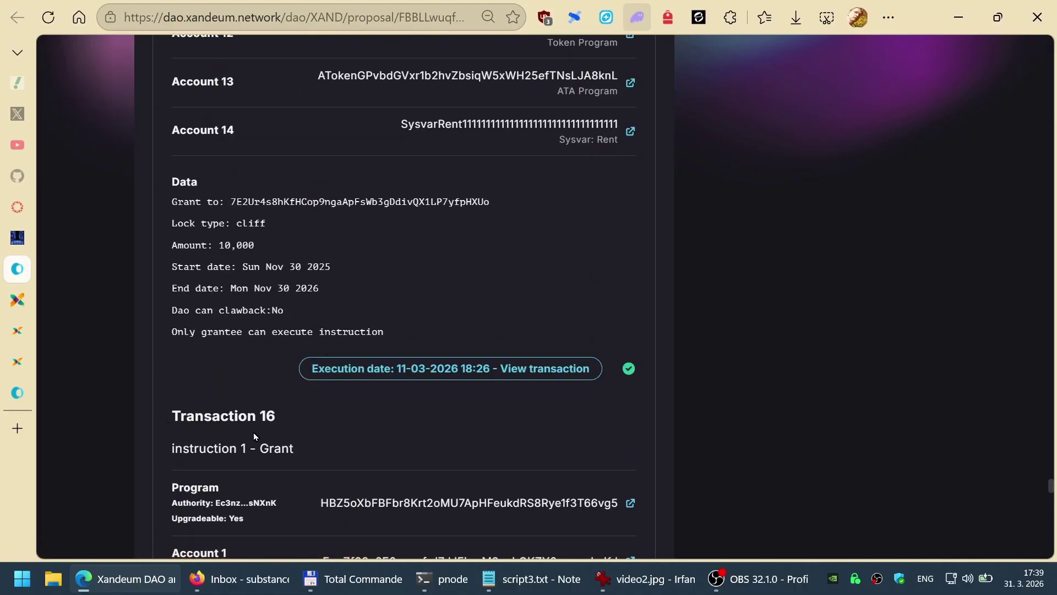
{"action": "scroll", "coordinate": [220, 419], "scroll_direction": "down", "scroll_amount": 12}
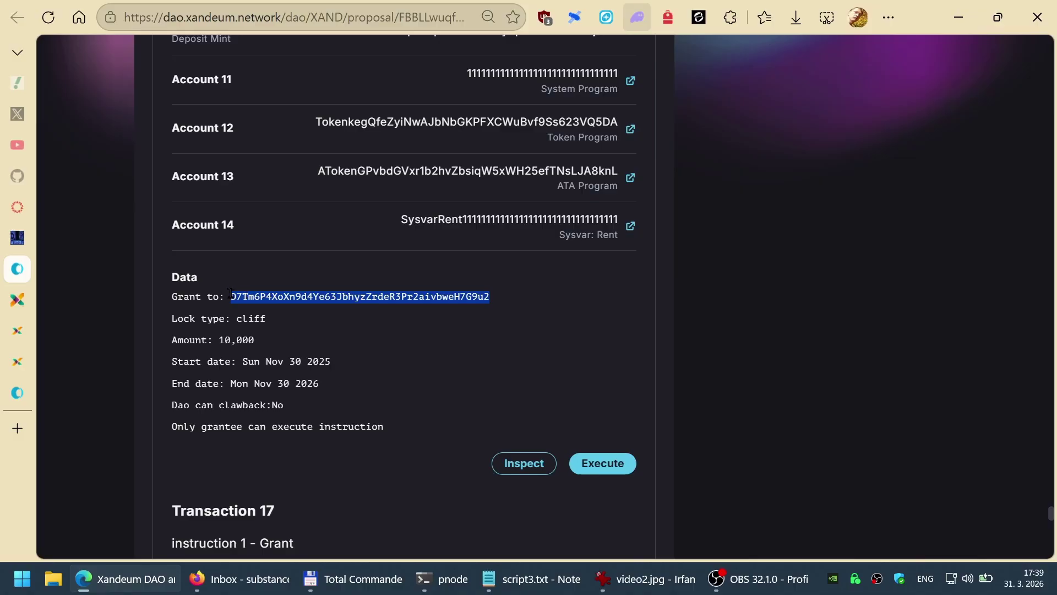
{"action": "left_click", "coordinate": [606, 461]}
{"action": "scroll", "coordinate": [350, 408], "scroll_direction": "up", "scroll_amount": 5}
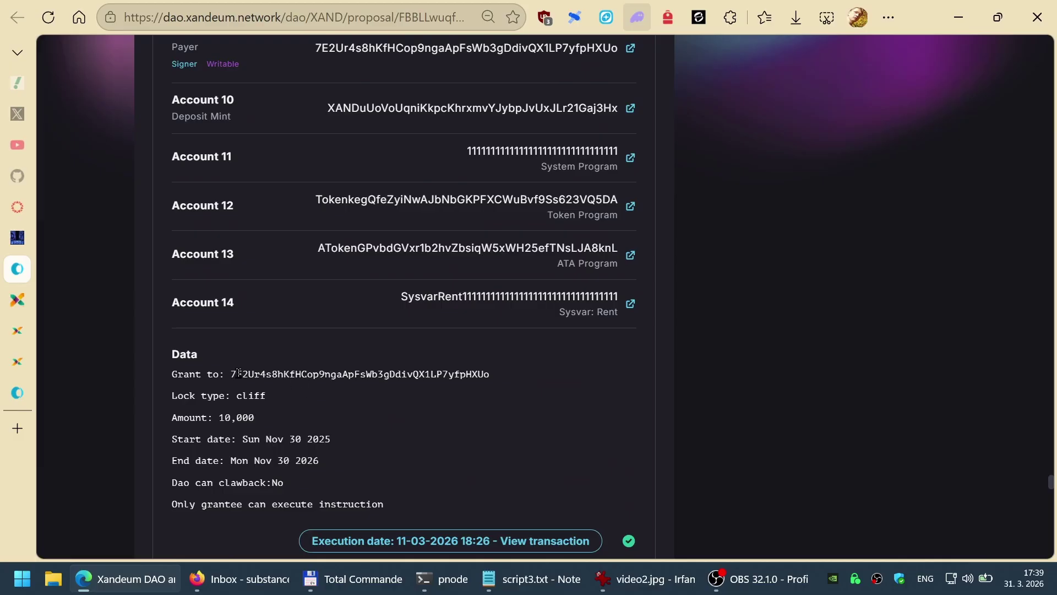
{"action": "scroll", "coordinate": [593, 402], "scroll_direction": "down", "scroll_amount": 5}
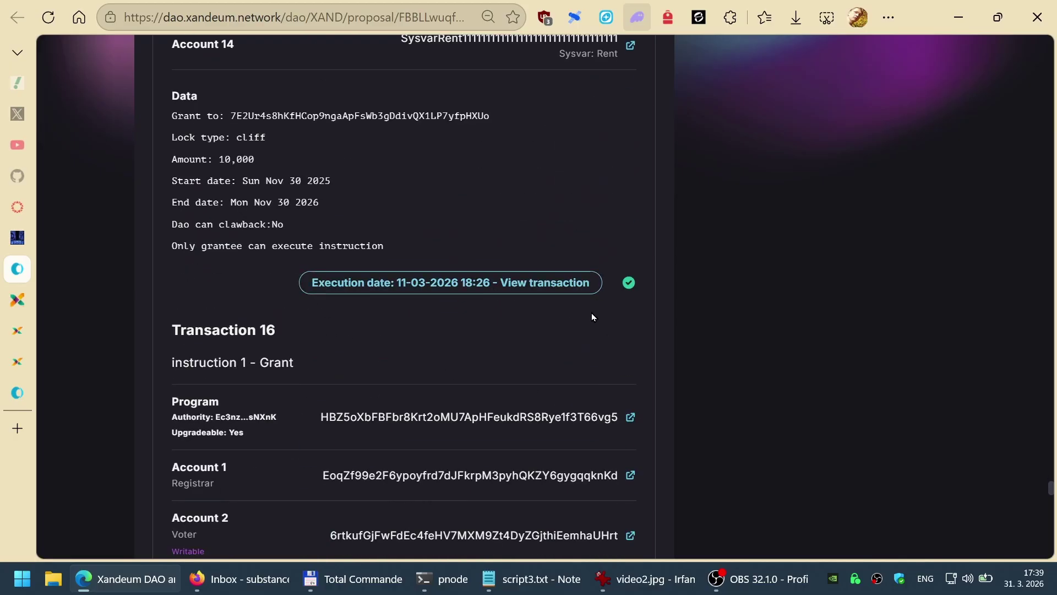
{"action": "scroll", "coordinate": [596, 340], "scroll_direction": "down", "scroll_amount": 15}
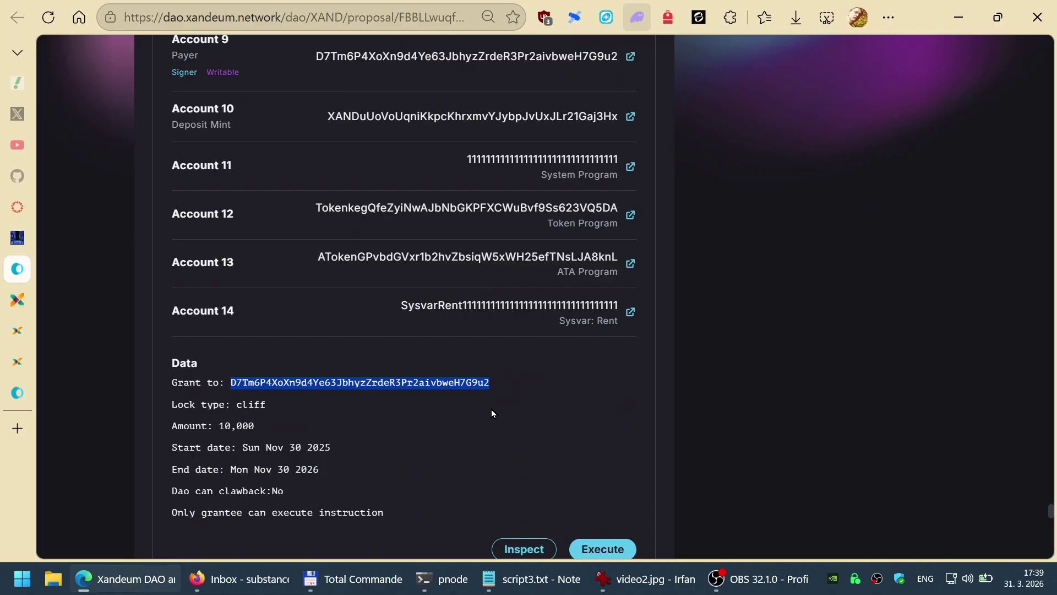
{"action": "scroll", "coordinate": [465, 422], "scroll_direction": "up", "scroll_amount": 17}
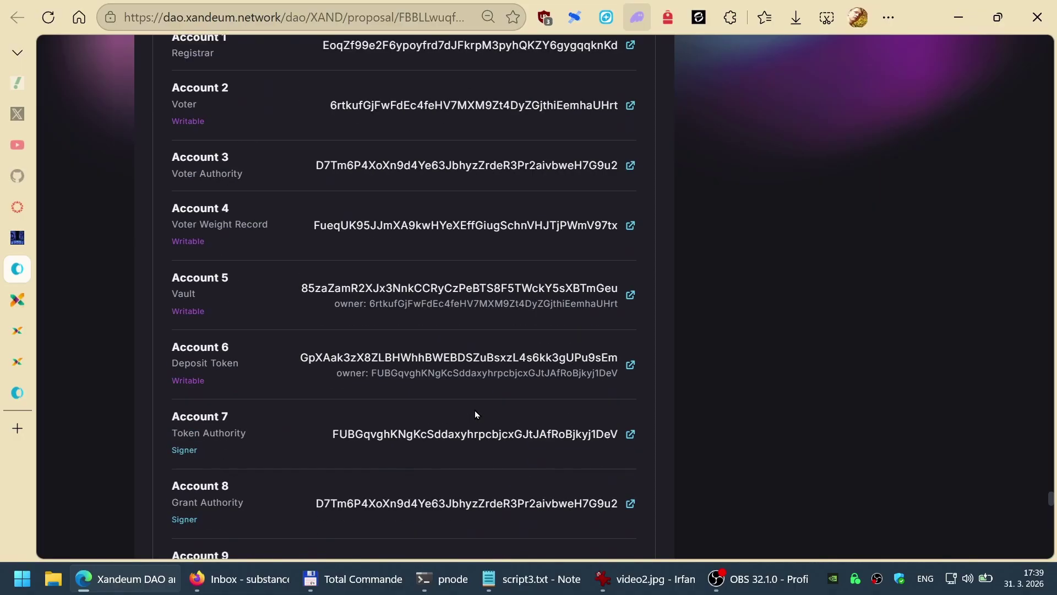
{"action": "left_click_drag", "start_coordinate": [198, 502], "coordinate": [373, 511]}
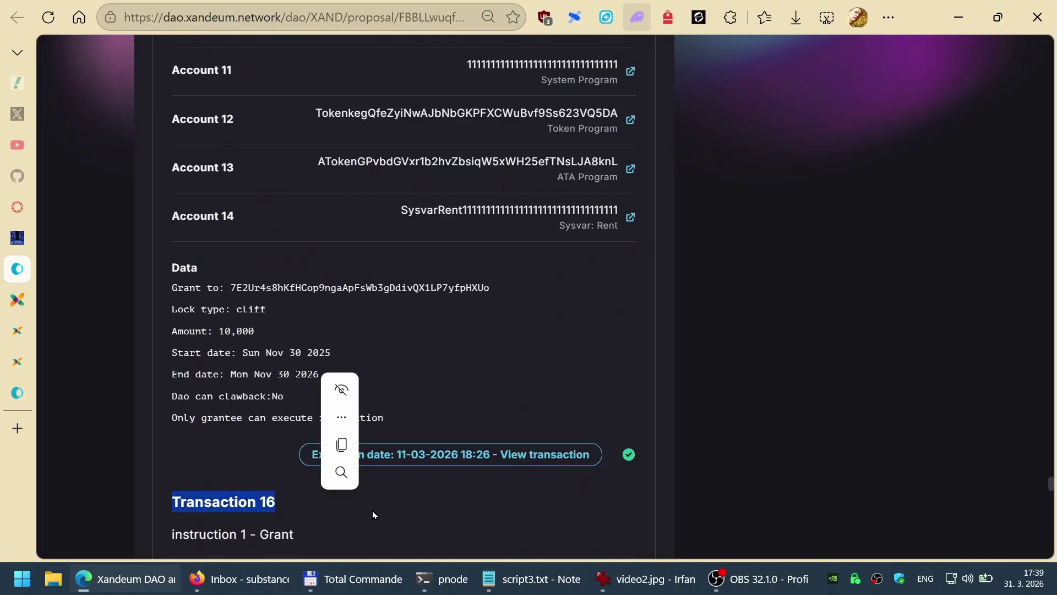
{"action": "scroll", "coordinate": [510, 430], "scroll_direction": "down", "scroll_amount": 17}
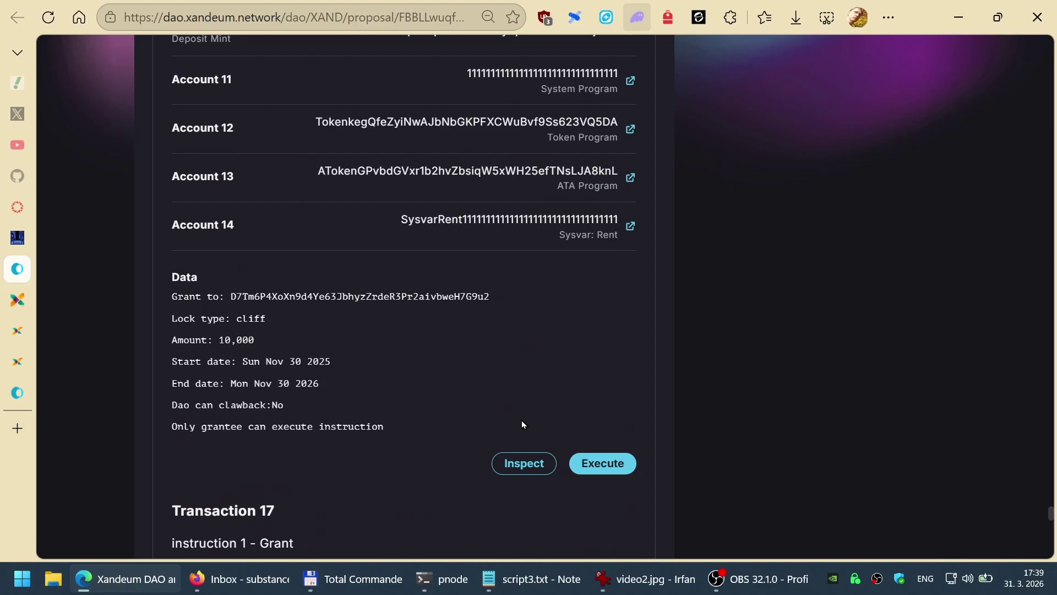
Step: Execute Transaction 16's grant, confirm it in Phantom, and close the wallet popup
{"action": "left_click", "coordinate": [602, 466]}
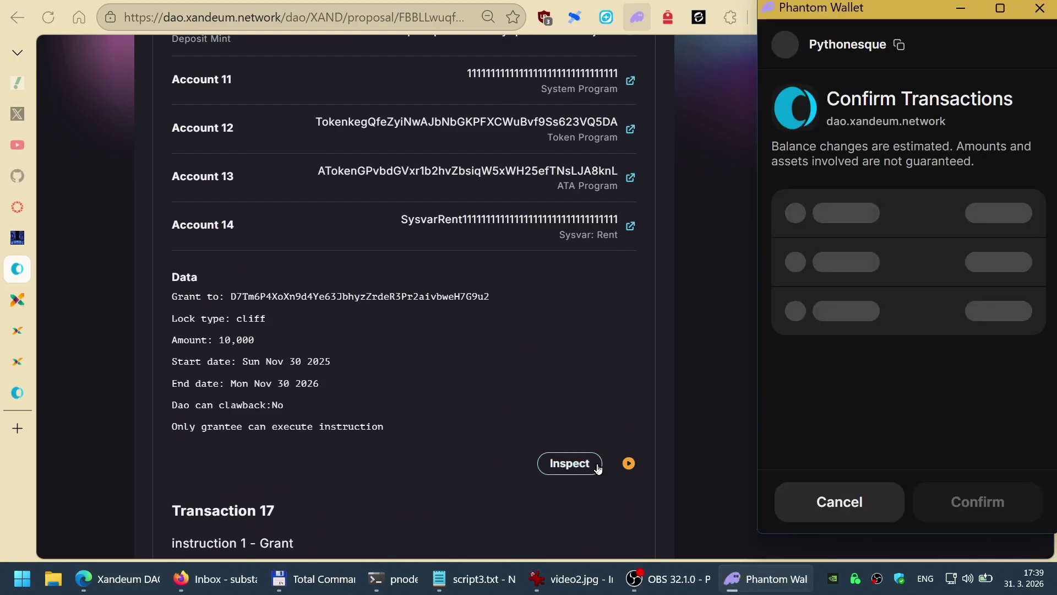
{"action": "left_click", "coordinate": [986, 493]}
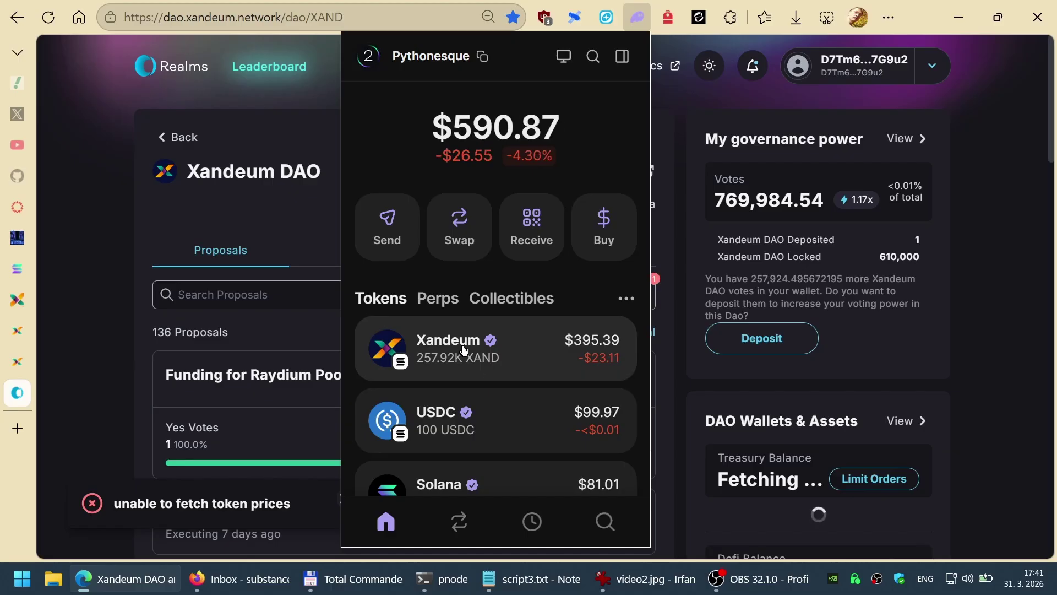
{"action": "left_click", "coordinate": [76, 356]}
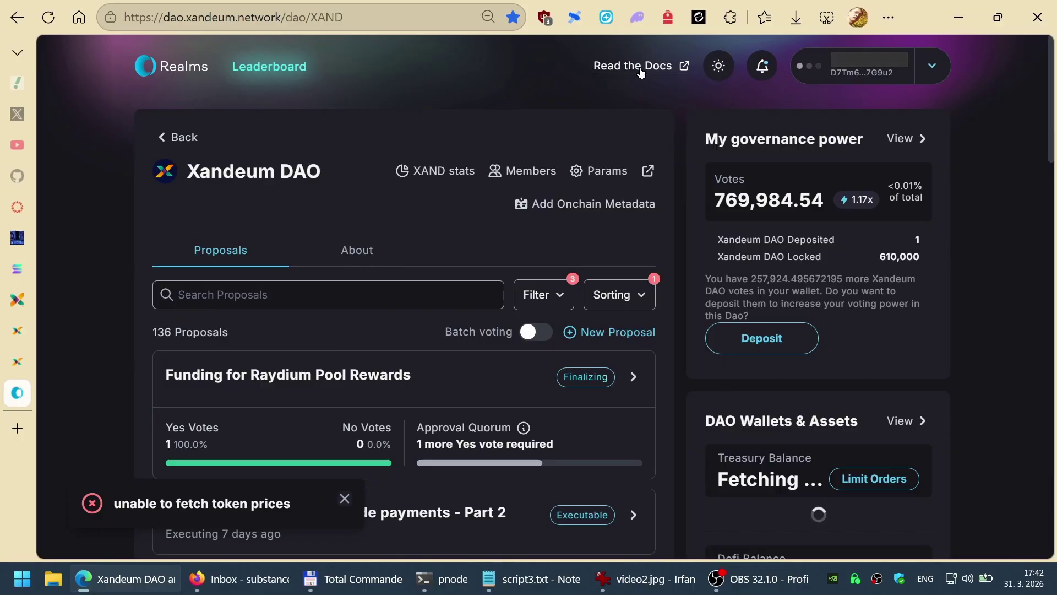
Step: Open My governance power details and inspect the deposits' remaining lock time
{"action": "left_click", "coordinate": [902, 142]}
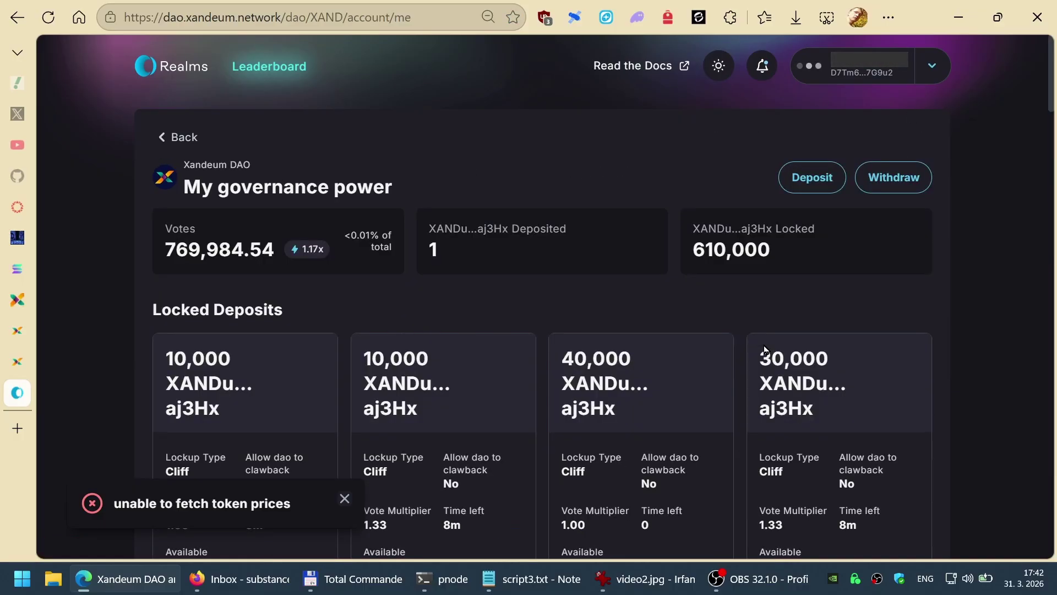
{"action": "scroll", "coordinate": [708, 355], "scroll_direction": "down", "scroll_amount": 6}
{"action": "scroll", "coordinate": [706, 352], "scroll_direction": "down", "scroll_amount": 10}
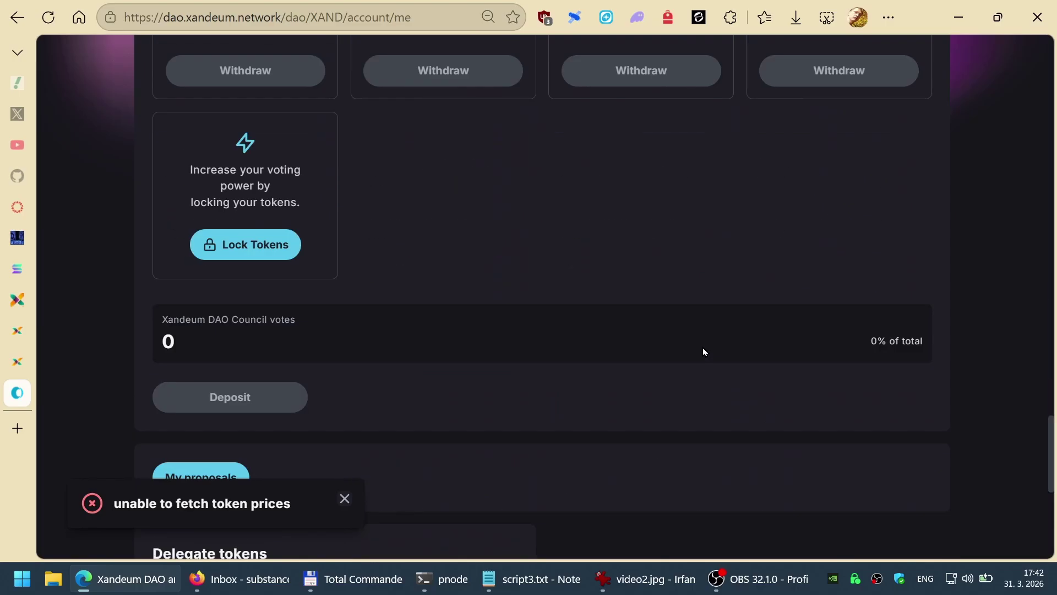
{"action": "scroll", "coordinate": [703, 348], "scroll_direction": "up", "scroll_amount": 4}
{"action": "double_click", "coordinate": [849, 311]}
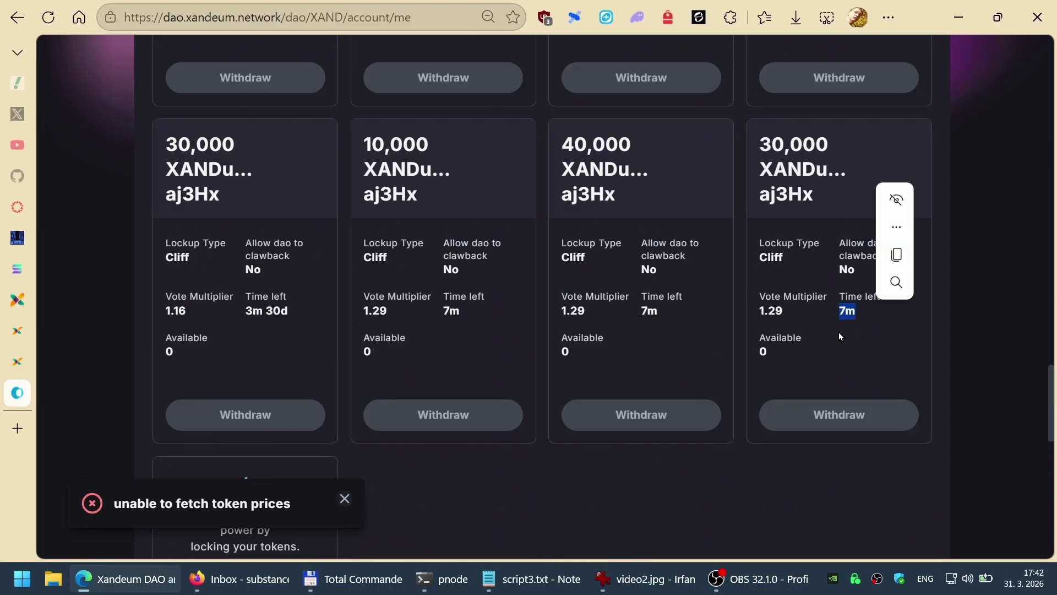
{"action": "left_click", "coordinate": [833, 345]}
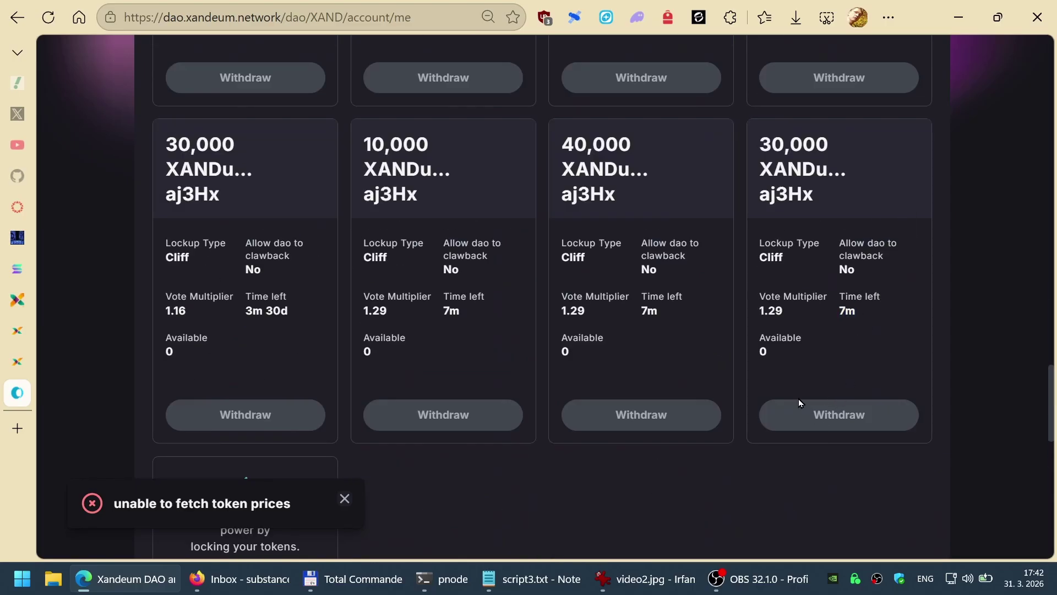
{"action": "double_click", "coordinate": [842, 310]}
{"action": "left_click", "coordinate": [686, 393]}
{"action": "scroll", "coordinate": [693, 374], "scroll_direction": "up", "scroll_amount": 15}
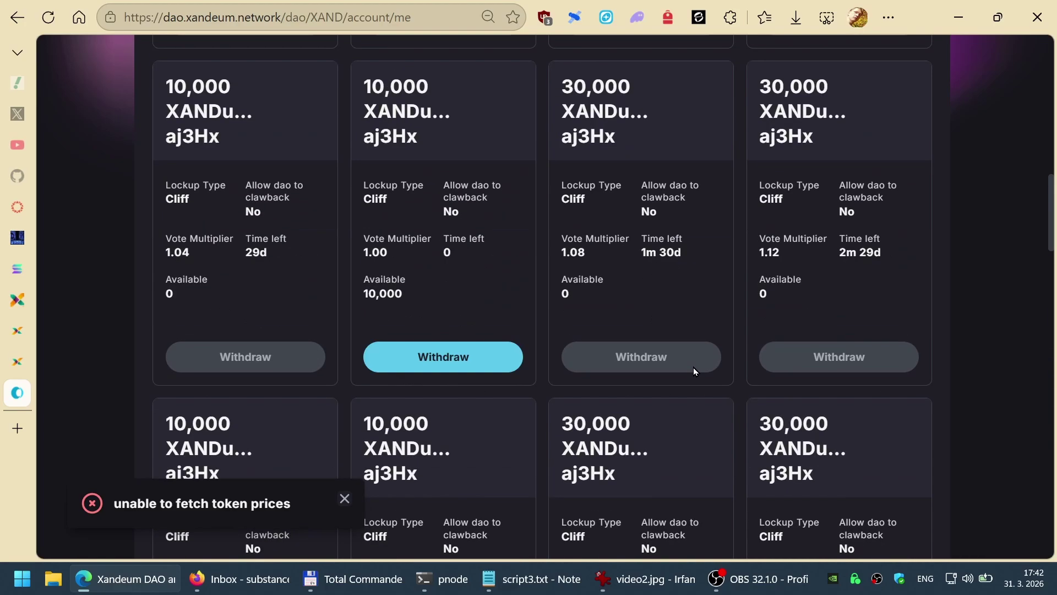
{"action": "scroll", "coordinate": [677, 394], "scroll_direction": "up", "scroll_amount": 8}
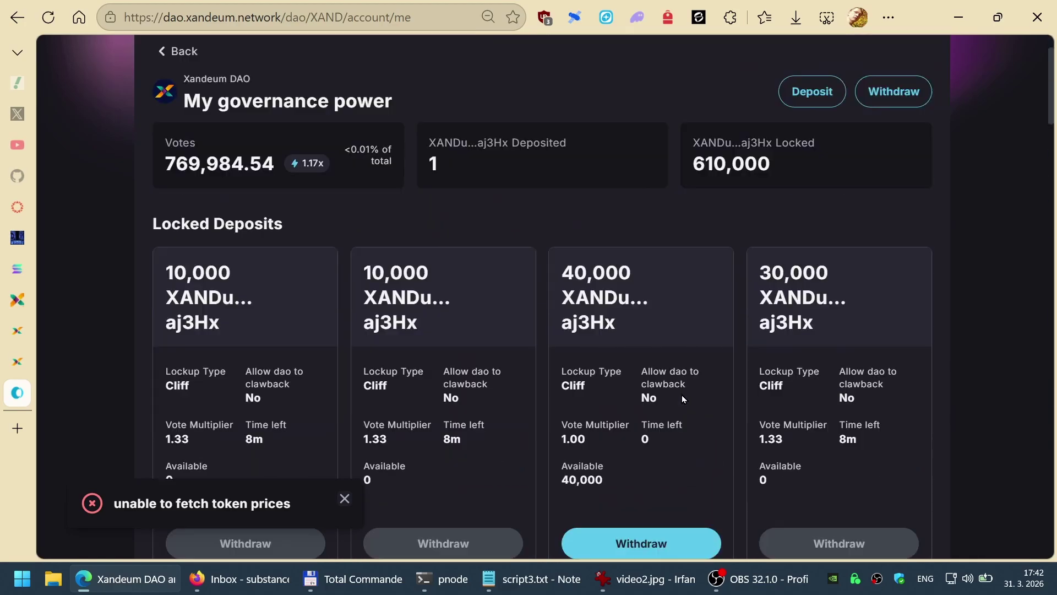
{"action": "scroll", "coordinate": [685, 398], "scroll_direction": "down", "scroll_amount": 3}
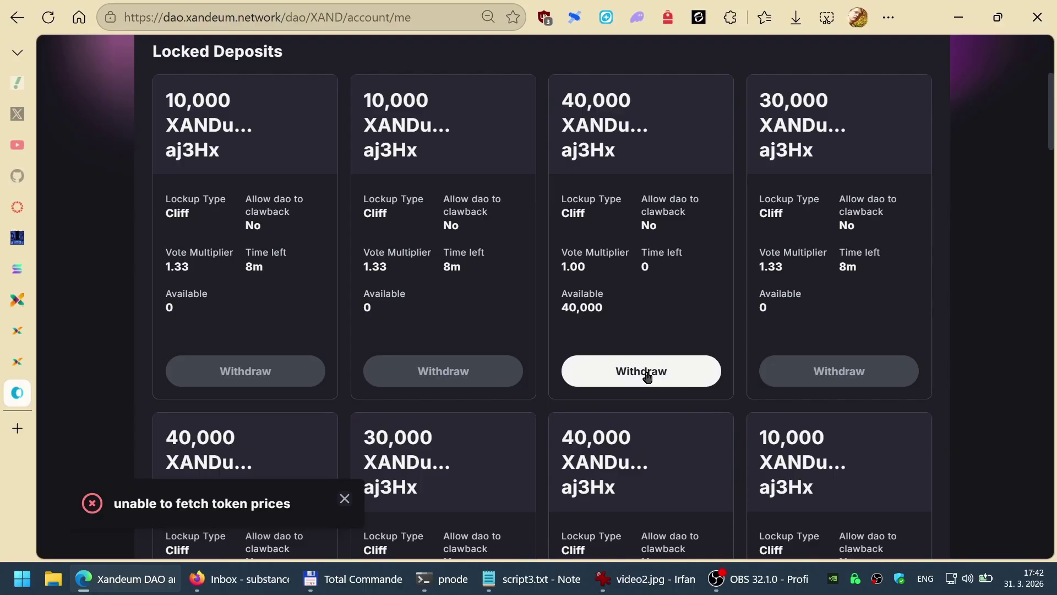
Step: Withdraw the unlocked 40,000 XAND deposit, approve it in Phantom, then return to the Rewards Checker
{"action": "left_click", "coordinate": [647, 377]}
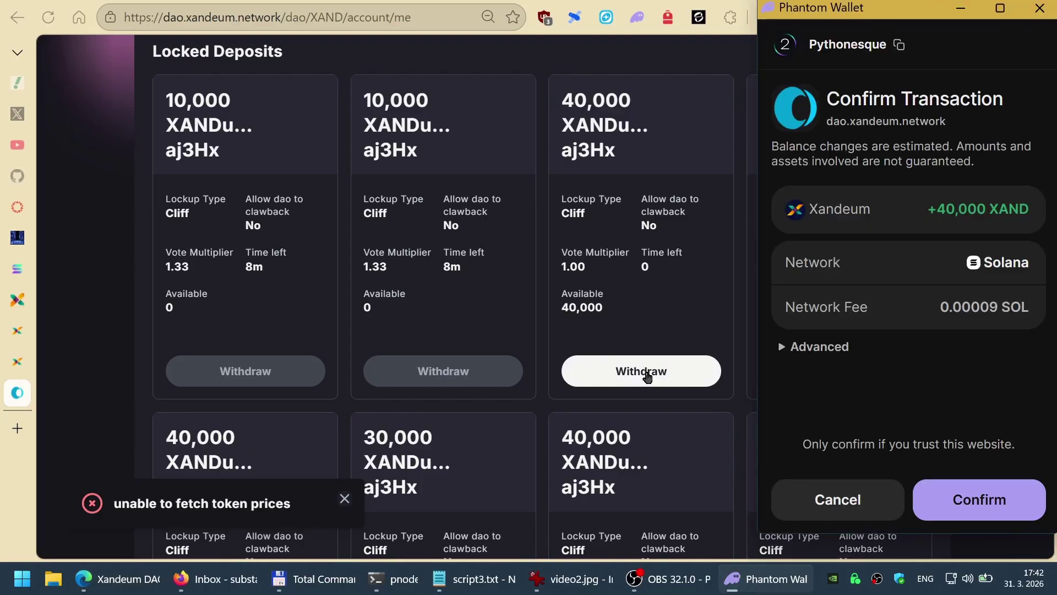
{"action": "left_click", "coordinate": [986, 506]}
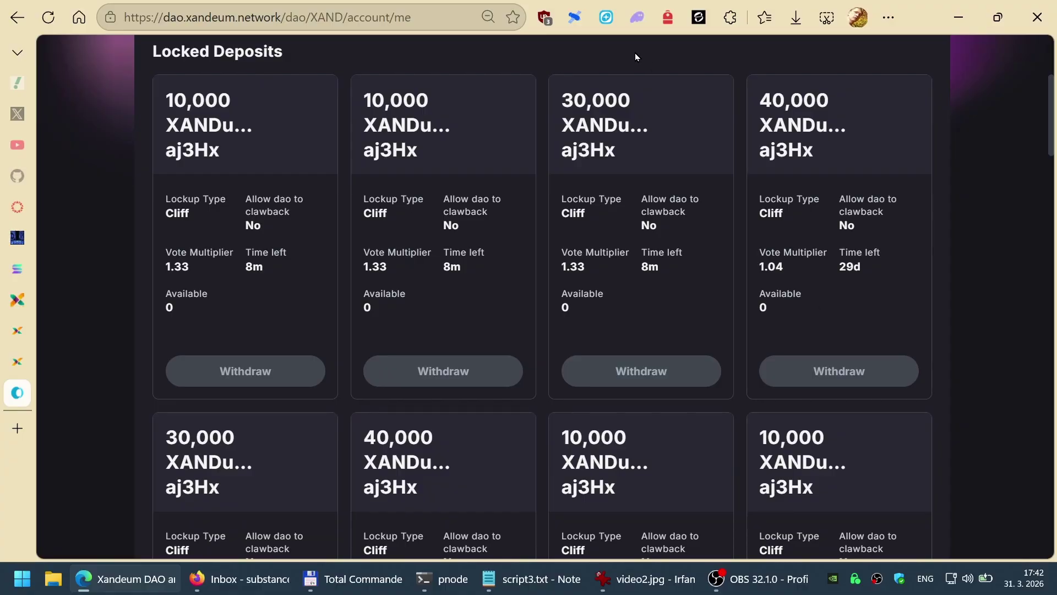
{"action": "scroll", "coordinate": [684, 371], "scroll_direction": "up", "scroll_amount": 5}
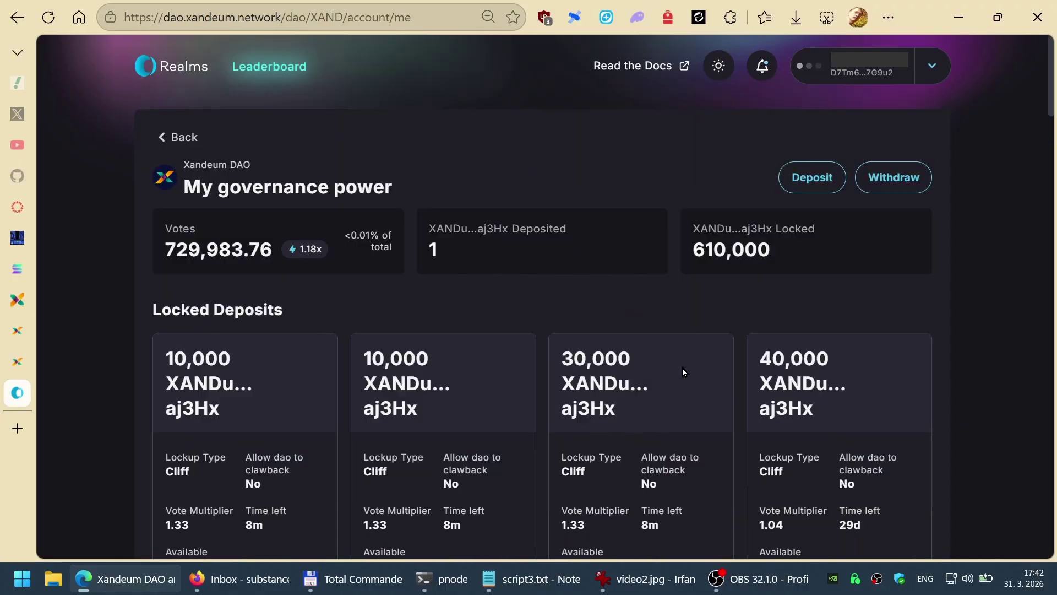
{"action": "key", "text": "ctrl+6"}
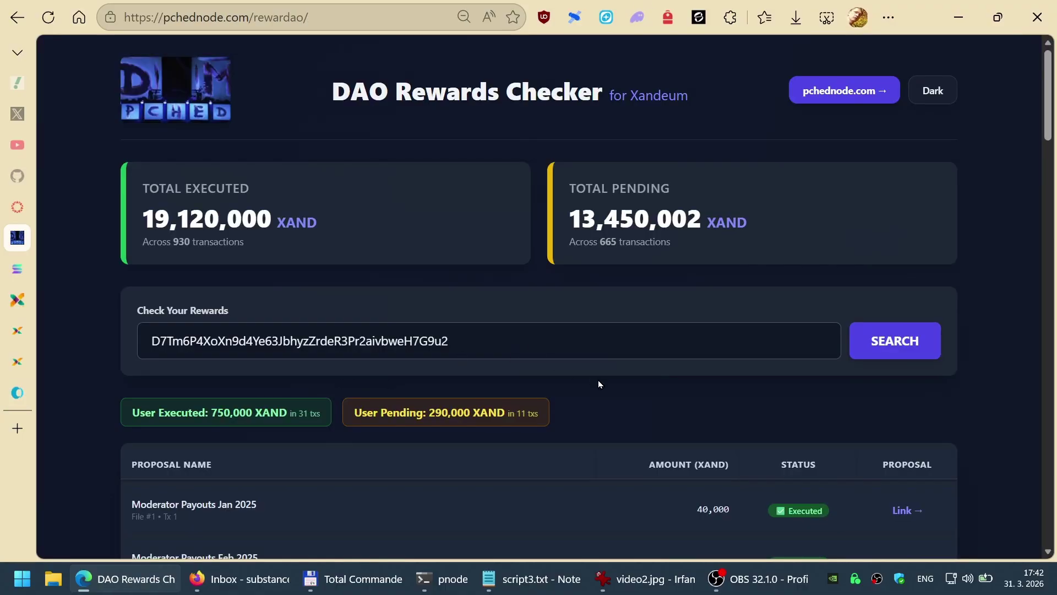
{"action": "scroll", "coordinate": [599, 384], "scroll_direction": "down", "scroll_amount": 20}
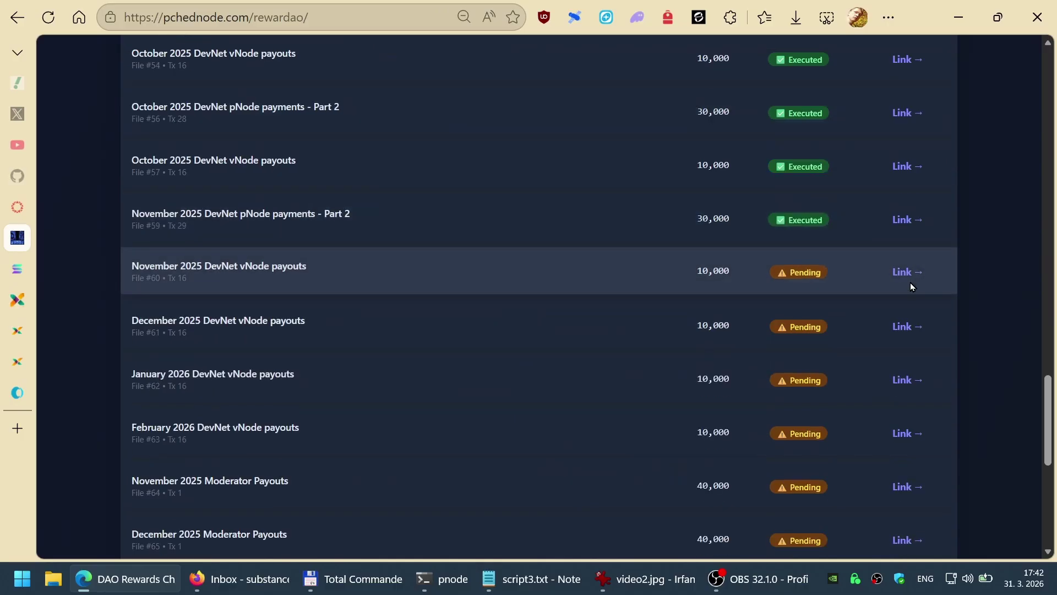
{"action": "left_click", "coordinate": [904, 270]}
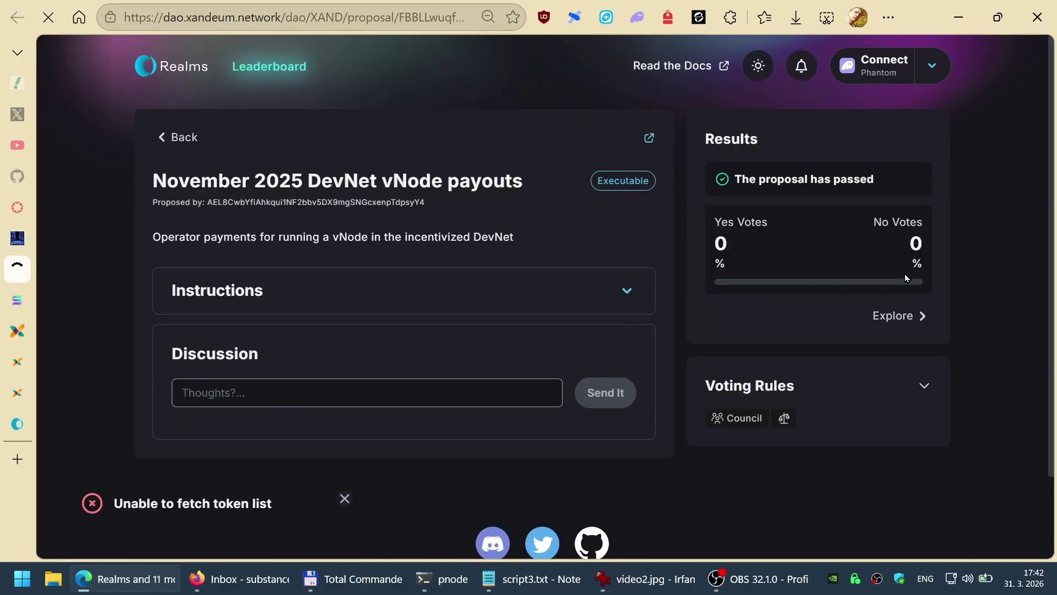
{"action": "left_click", "coordinate": [871, 73]}
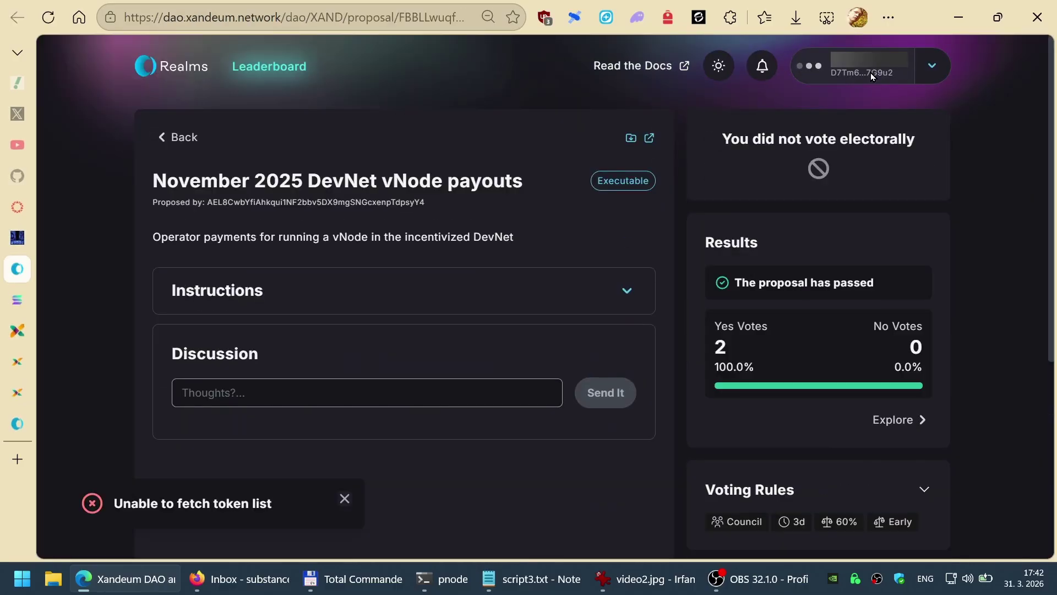
{"action": "left_click", "coordinate": [297, 297]}
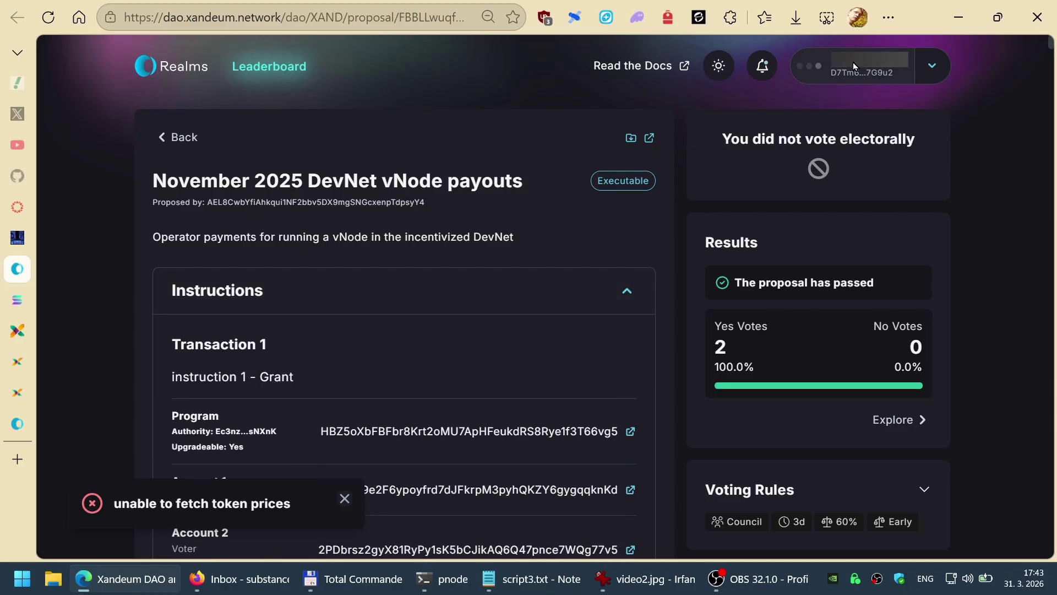
{"action": "key", "text": "ctrl+f"}
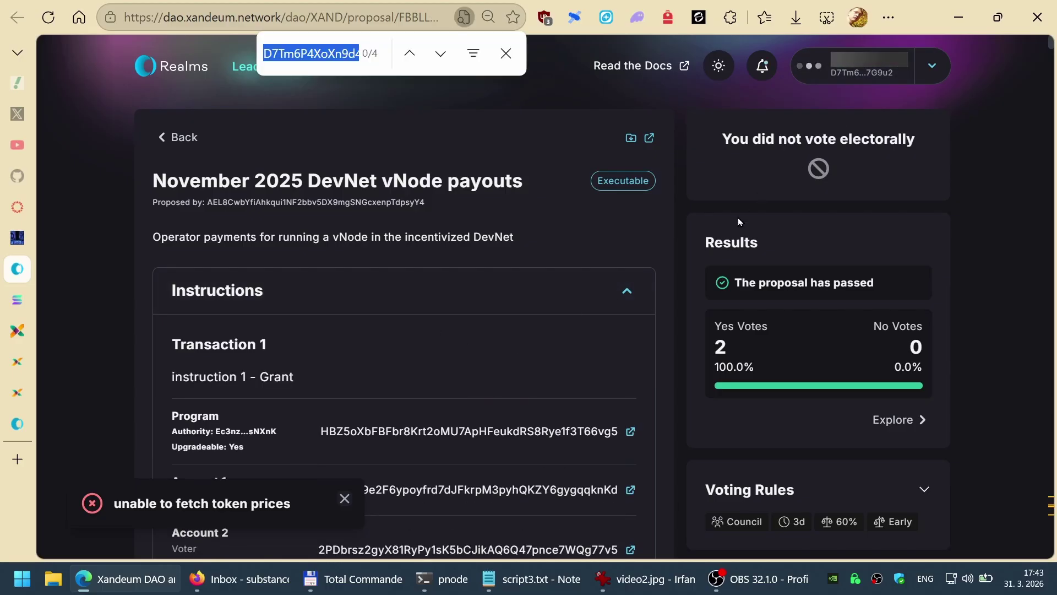
{"action": "type", "text": "D7Tm6P4XoXn9d4Ye63JbhyzZrdeR3Pr2aivbweH7G9u2"}
{"action": "scroll", "coordinate": [573, 304], "scroll_direction": "down", "scroll_amount": 12}
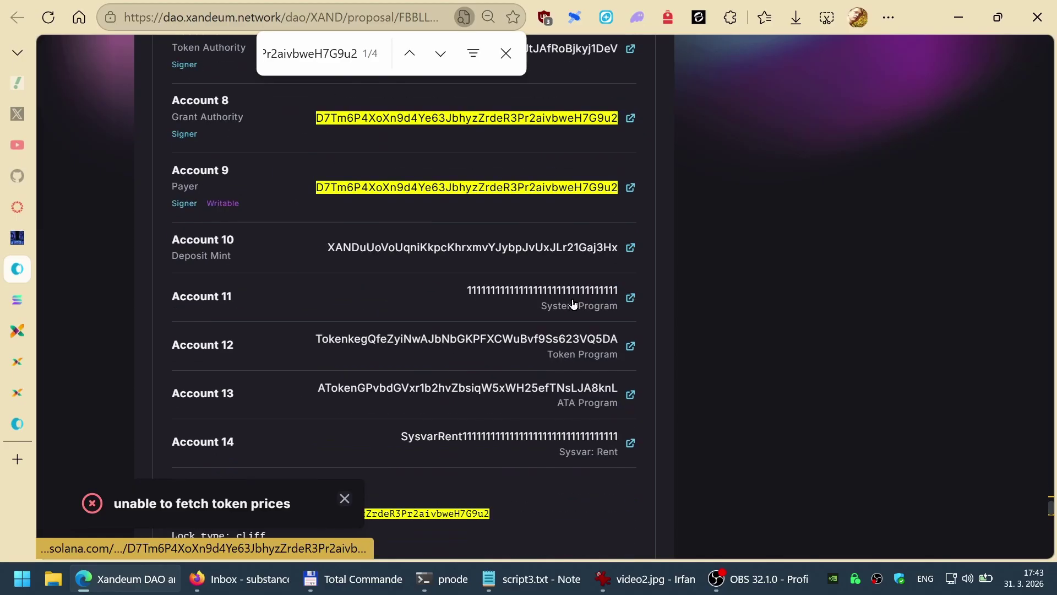
{"action": "key", "text": "Escape"}
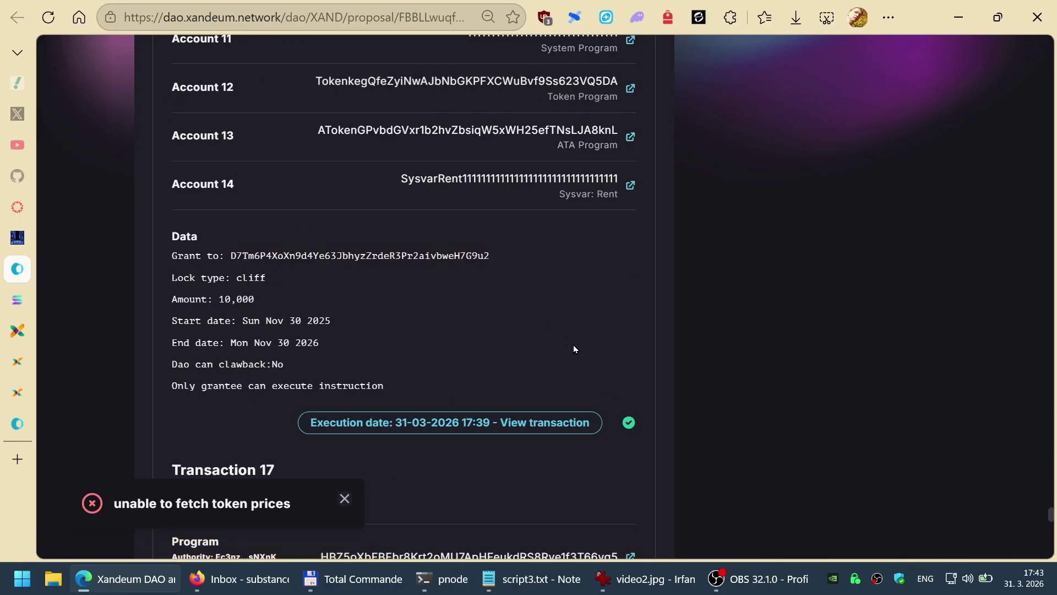
{"action": "key", "text": "ctrl+shift+Tab"}
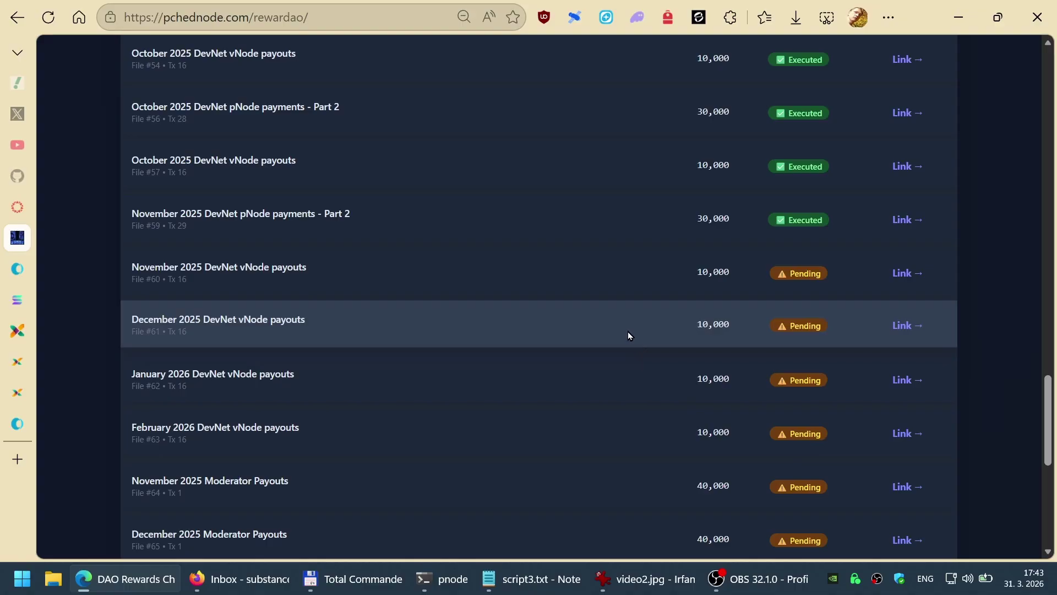
Step: Leave the rewards page and move across tabs to the pchednode DevNet 2 table of 121 pods
{"action": "key", "text": "Home"}
{"action": "double_click", "coordinate": [448, 96]}
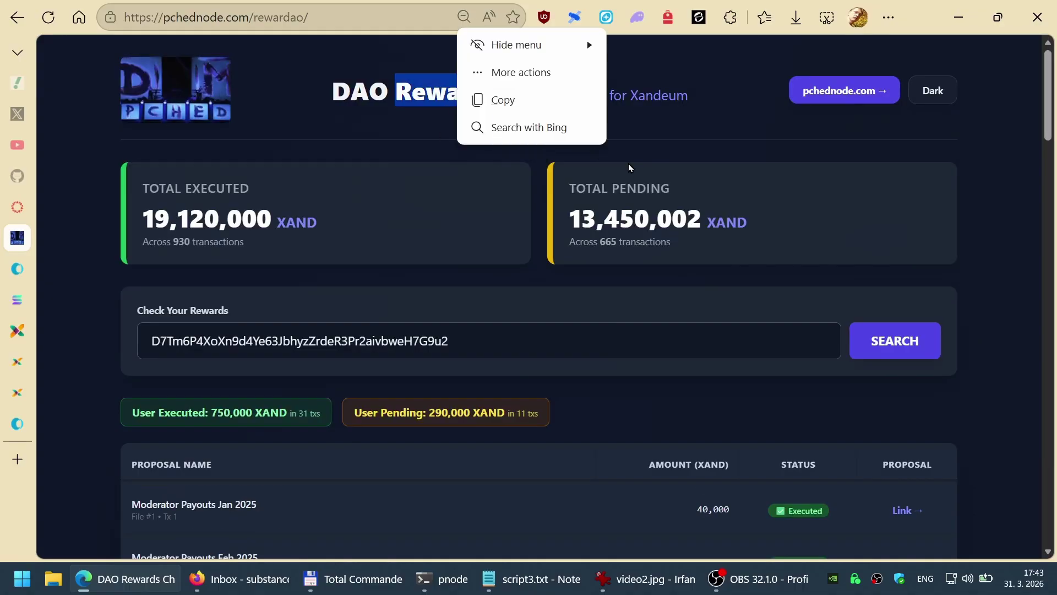
{"action": "left_click", "coordinate": [580, 378]}
{"action": "scroll", "coordinate": [575, 390], "scroll_direction": "down", "scroll_amount": 20}
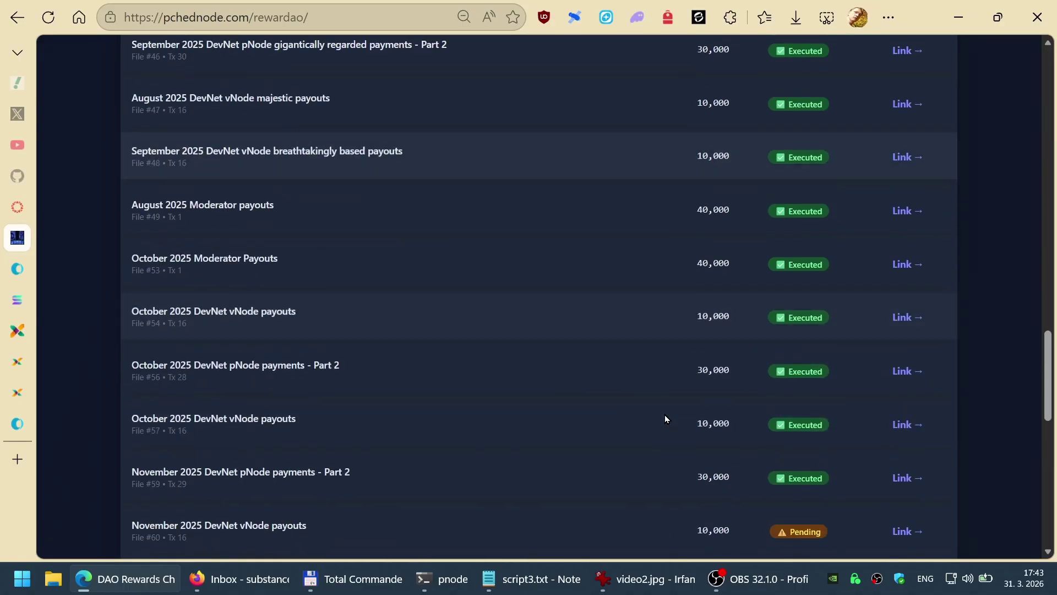
{"action": "scroll", "coordinate": [667, 412], "scroll_direction": "down", "scroll_amount": 3}
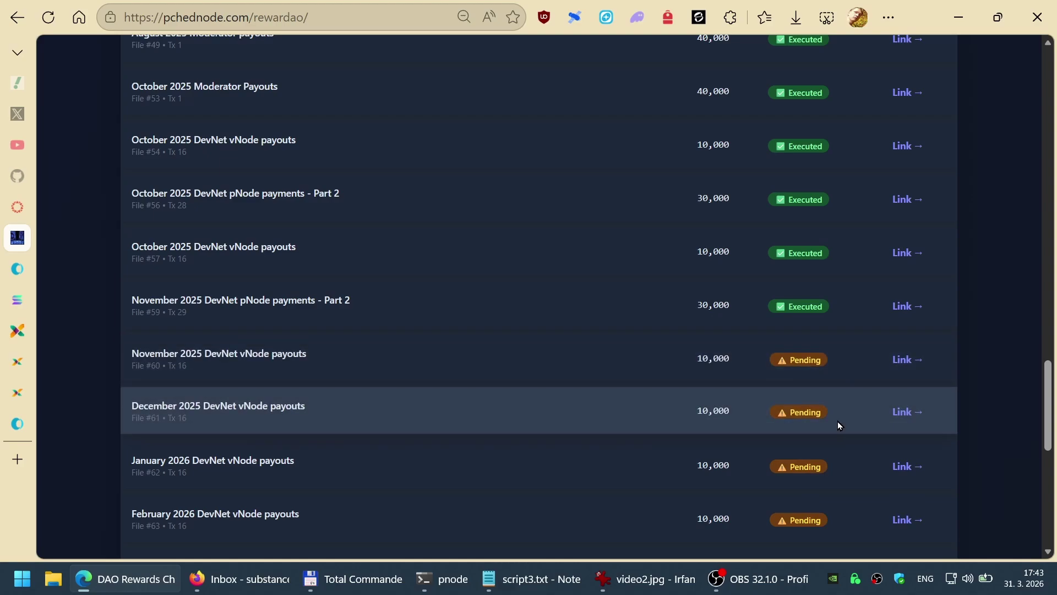
{"action": "key", "text": "ctrl+Tab"}
{"action": "key", "text": "ctrl+Tab"}
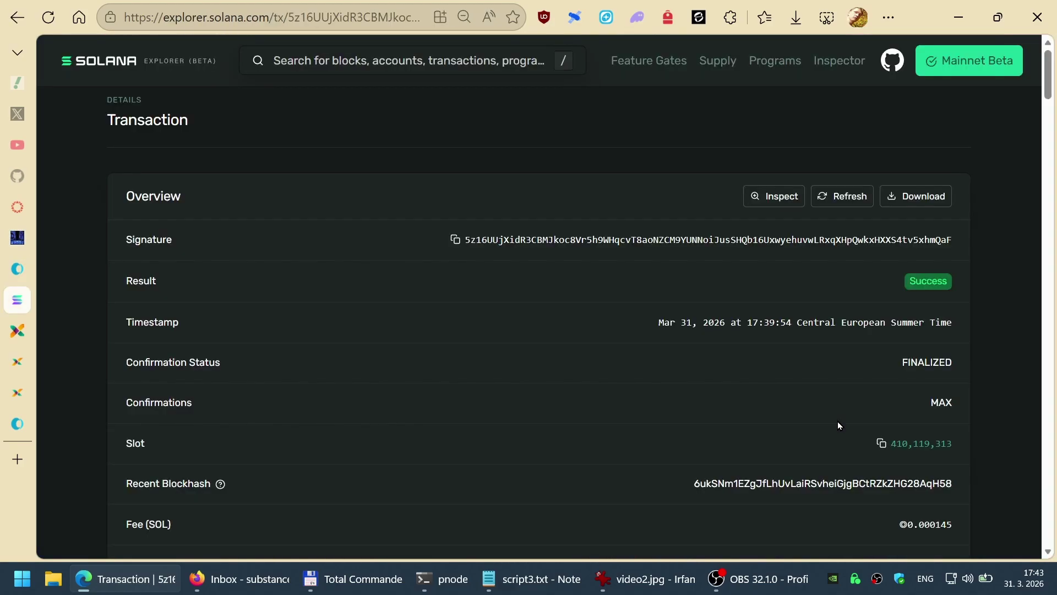
{"action": "key", "text": "ctrl+Tab"}
{"action": "key", "text": "ctrl+Tab"}
{"action": "key", "text": "ctrl+Tab"}
{"action": "key", "text": "ctrl+Tab"}
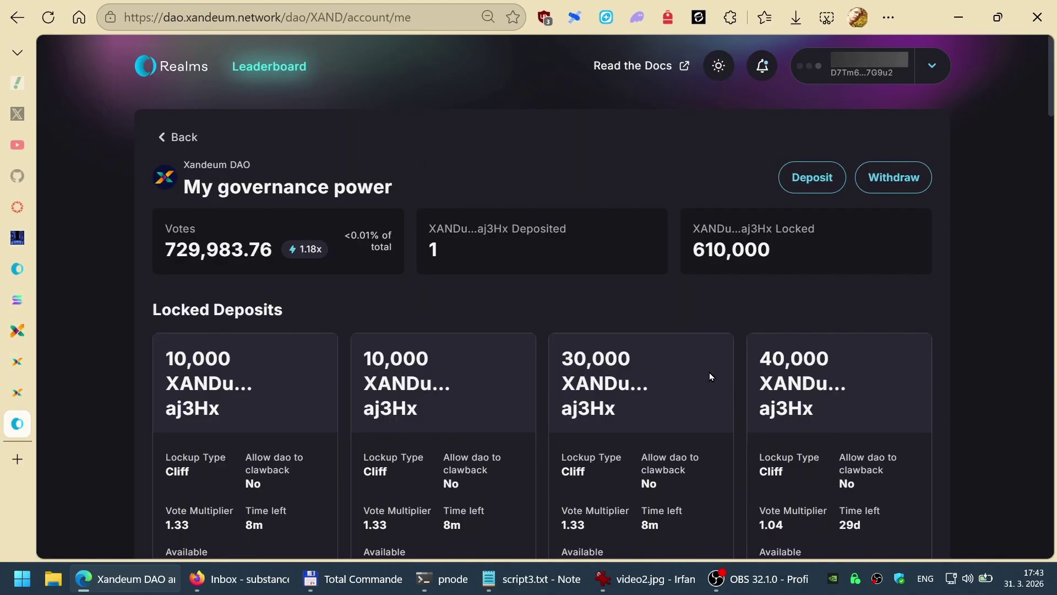
{"action": "scroll", "coordinate": [709, 372], "scroll_direction": "down", "scroll_amount": 2}
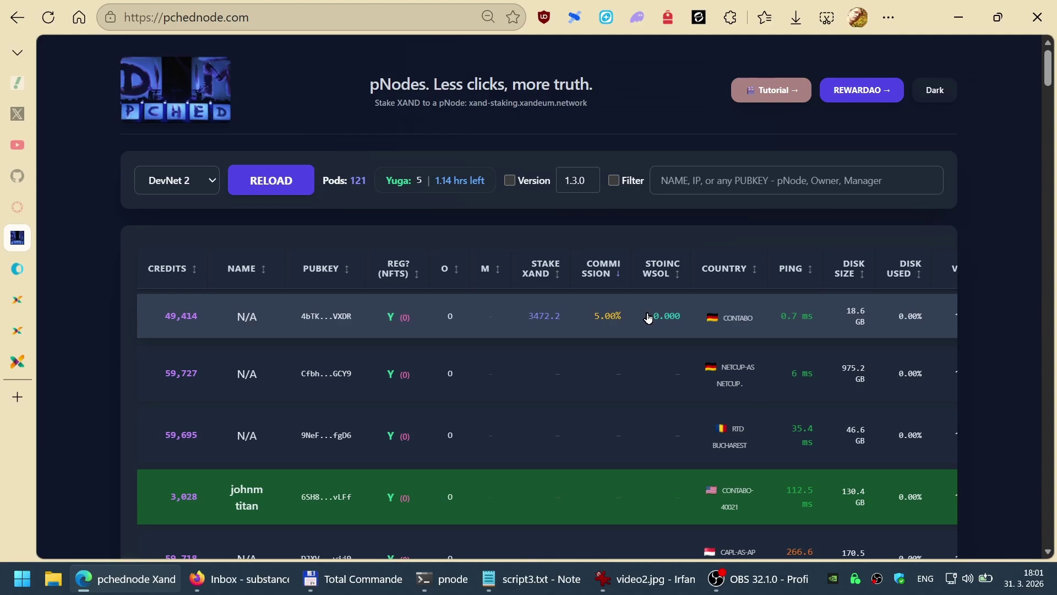
Step: Filter the MainNet 2 pod list by the first node's public key, finding no match
{"action": "left_click", "coordinate": [331, 320]}
{"action": "left_click", "coordinate": [190, 187]}
{"action": "left_click", "coordinate": [176, 228]}
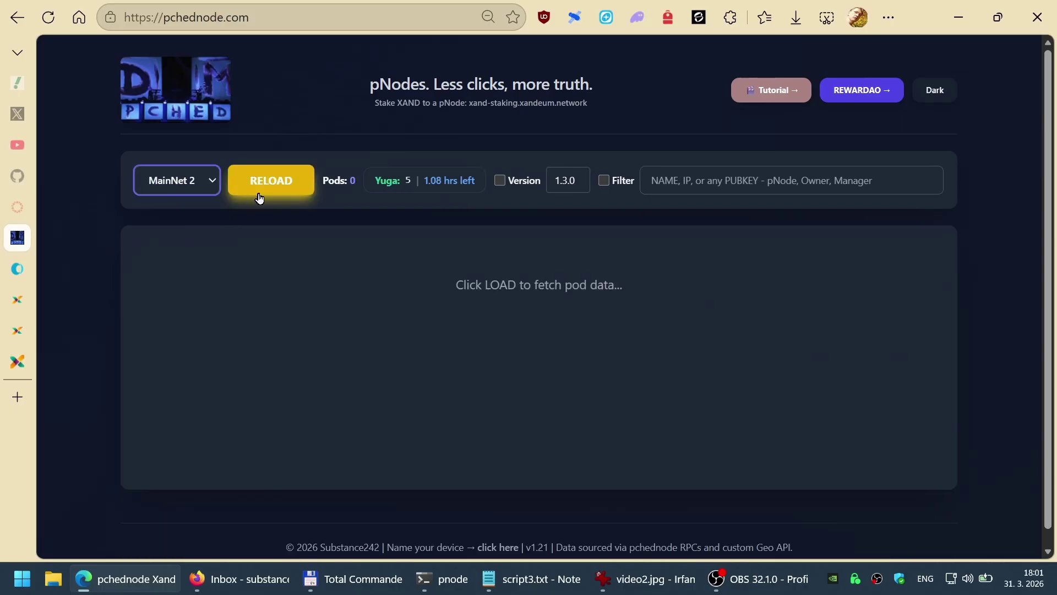
{"action": "left_click", "coordinate": [260, 197]}
{"action": "left_click", "coordinate": [610, 181]}
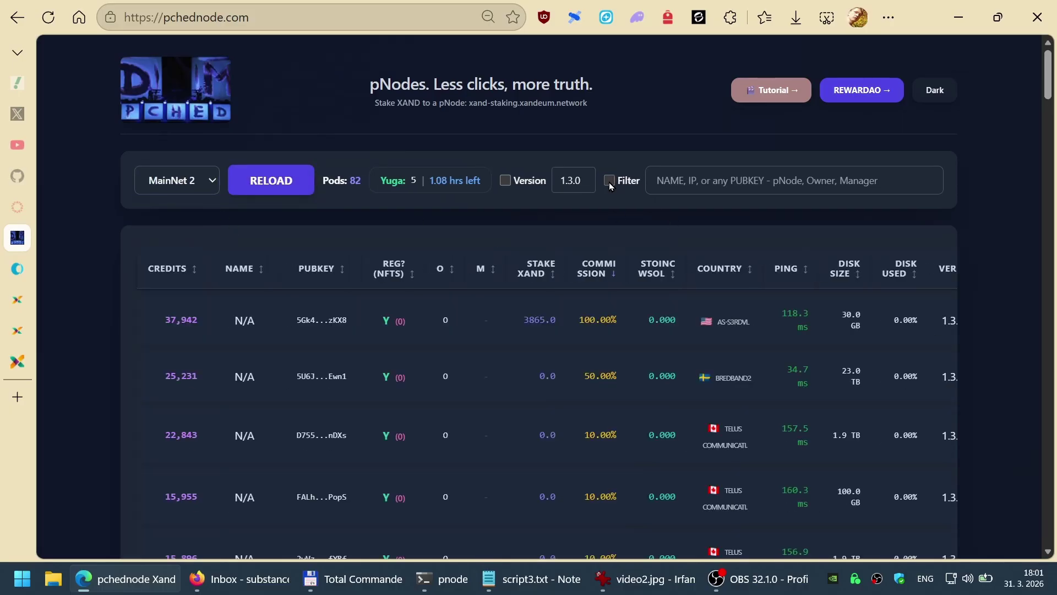
{"action": "type", "text": "4bTKWscmPgjBoPPzvzuTXrL87sqeZ4SzZrsKSzLtVXDR"}
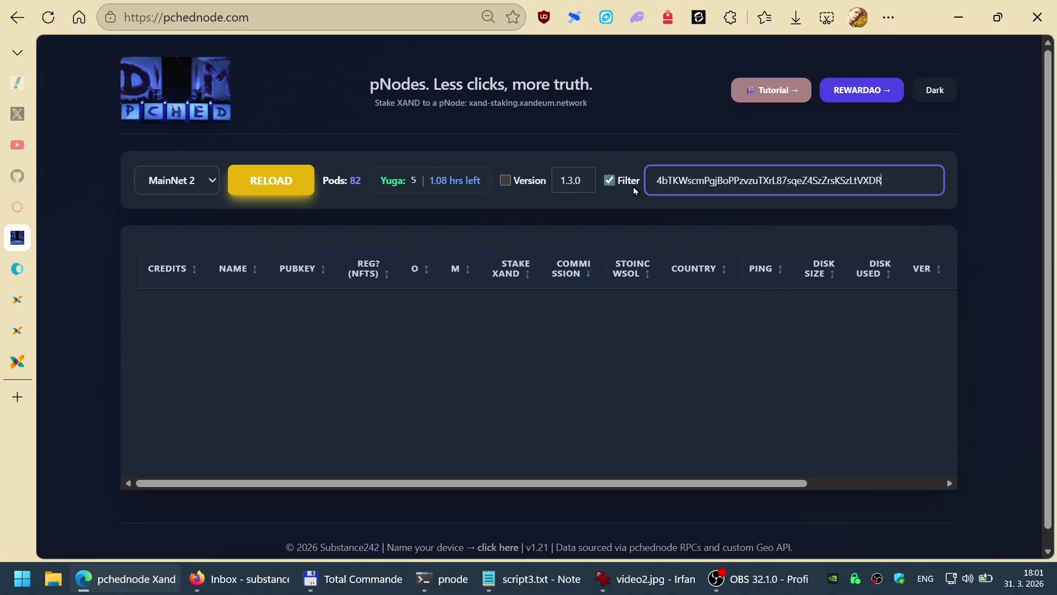
{"action": "left_click", "coordinate": [610, 181]}
Step: Reload DevNet 2 and open the history page of the 49,414-credit node 161.97.97.41
{"action": "left_click", "coordinate": [216, 177]}
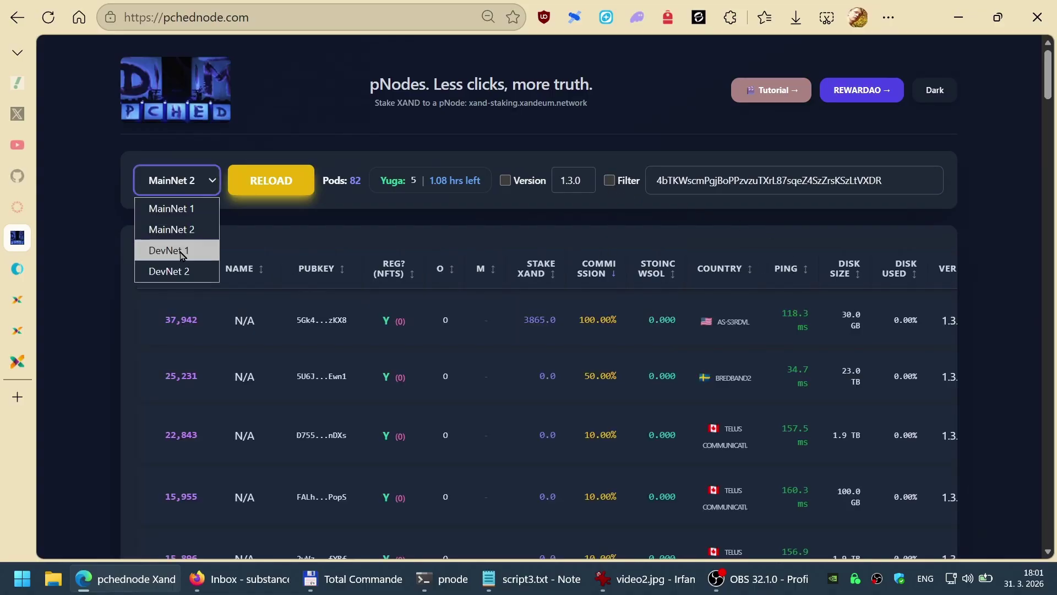
{"action": "left_click", "coordinate": [169, 271]}
{"action": "left_click", "coordinate": [273, 190]}
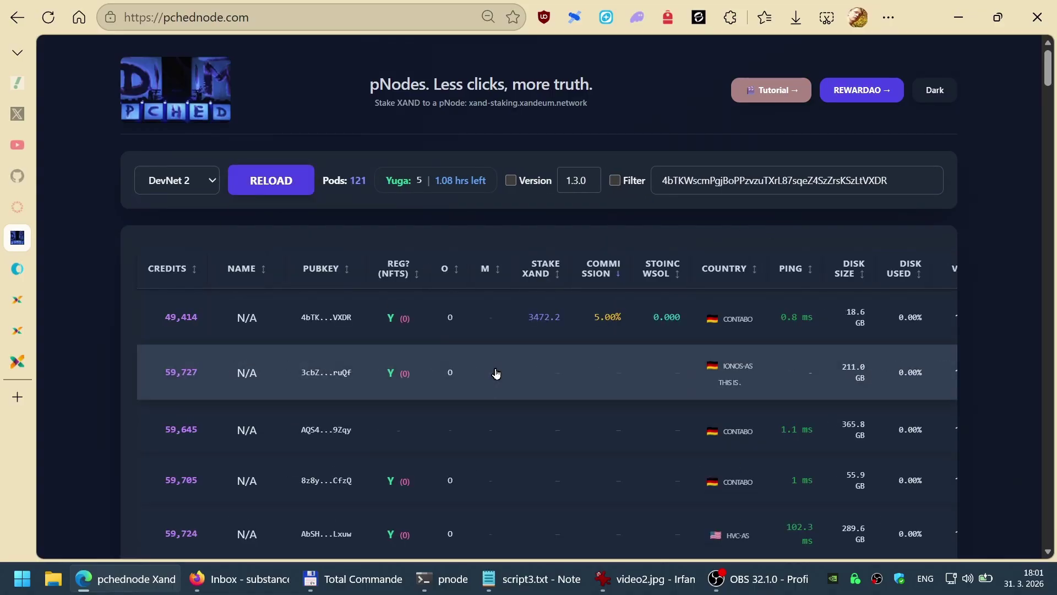
{"action": "left_click", "coordinate": [176, 315]}
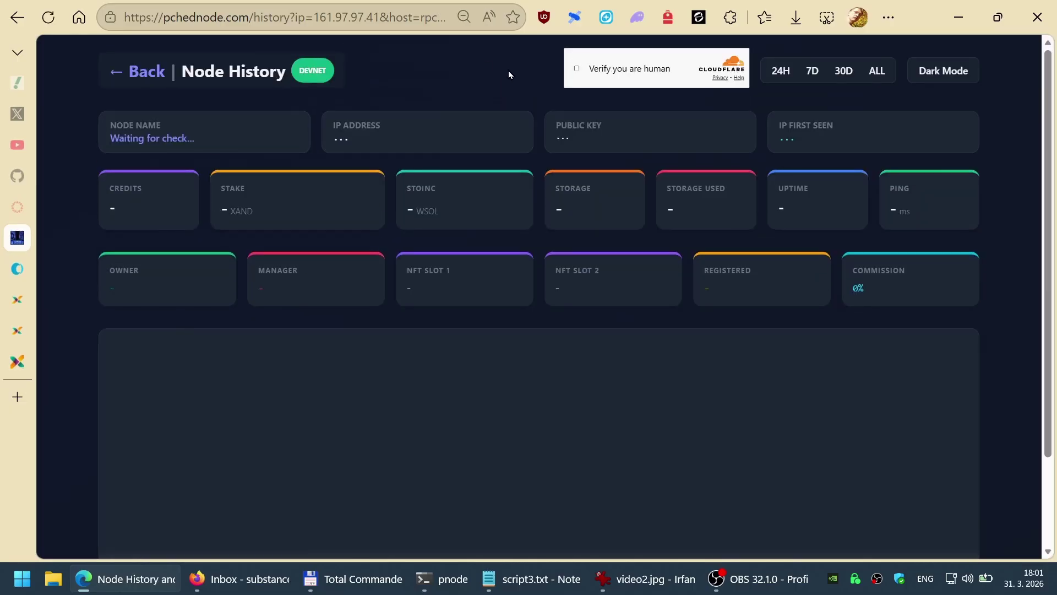
Step: Pass the Cloudflare check and reload the history via rpc4: MainNet shows 9,812 credits, zero stake
{"action": "left_click", "coordinate": [577, 68]}
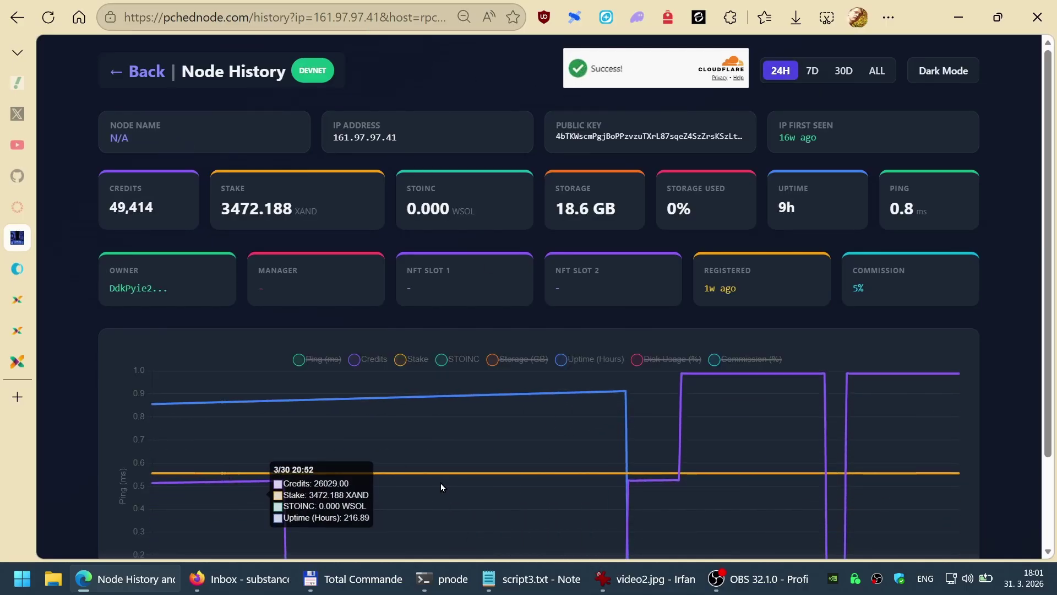
{"action": "left_click", "coordinate": [357, 17]}
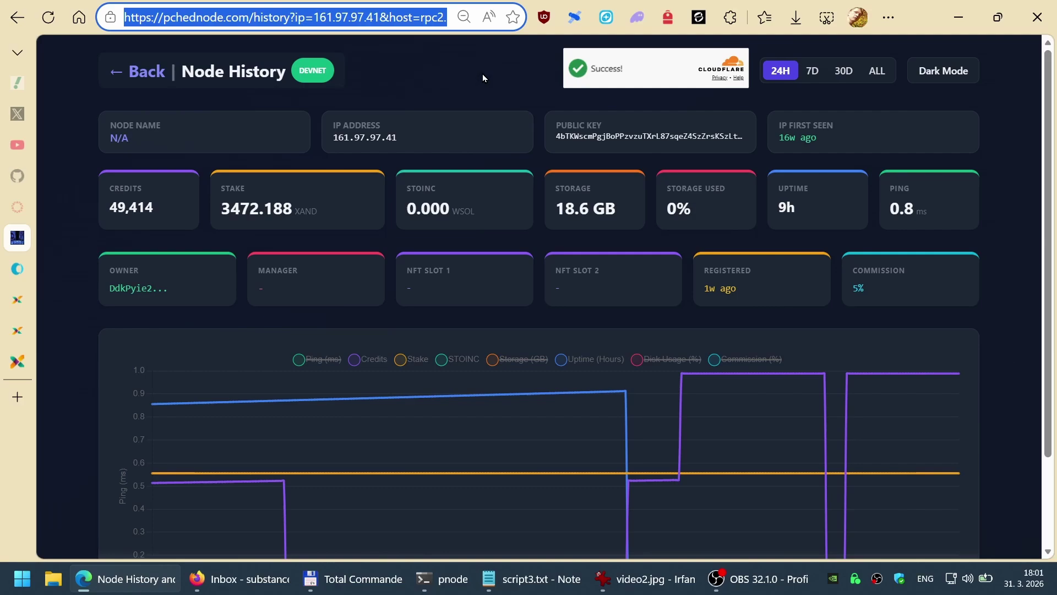
{"action": "key", "text": "End"}
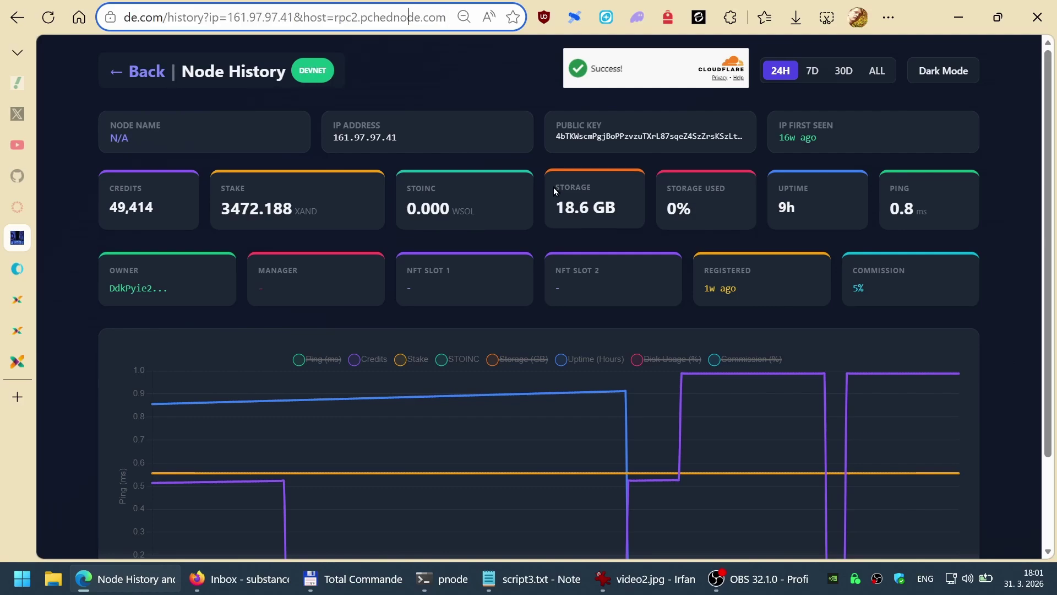
{"action": "key", "text": "BackSpace"}
{"action": "type", "text": "4"}
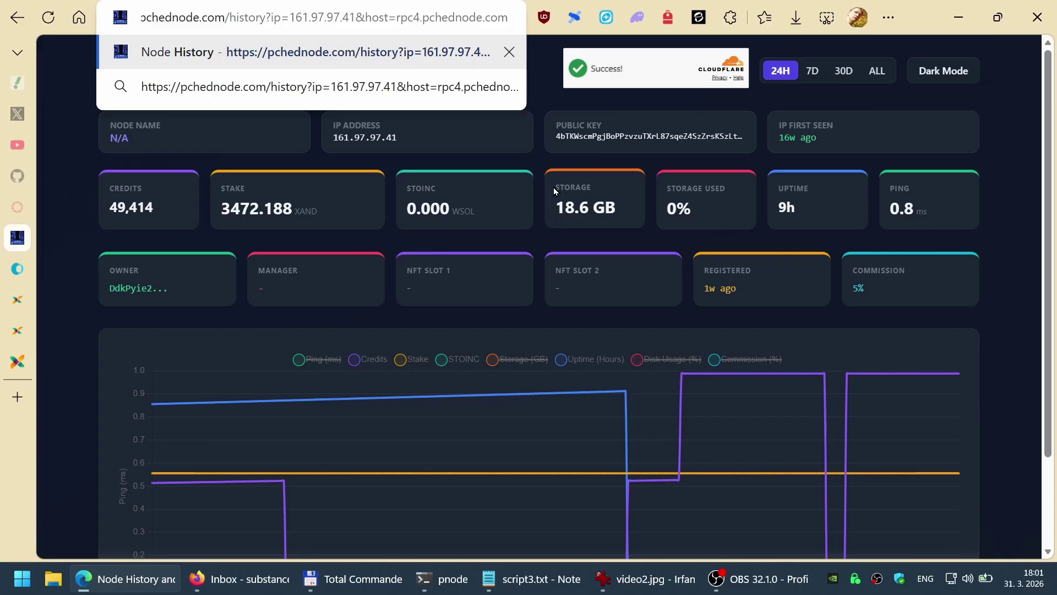
{"action": "key", "text": "Return"}
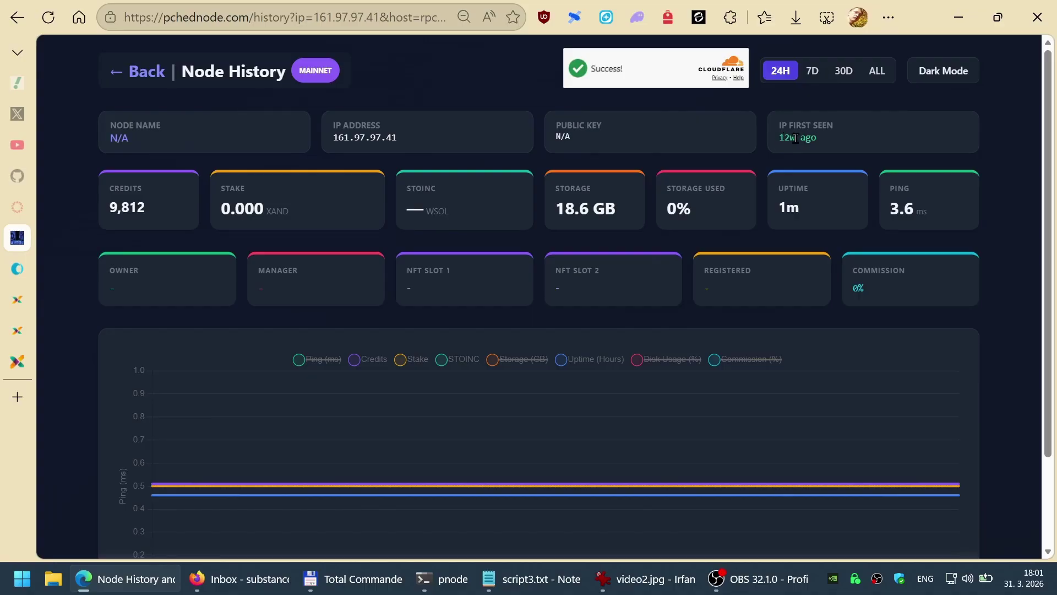
{"action": "scroll", "coordinate": [937, 331], "scroll_direction": "down", "scroll_amount": 1}
{"action": "mouse_move", "coordinate": [960, 383]}
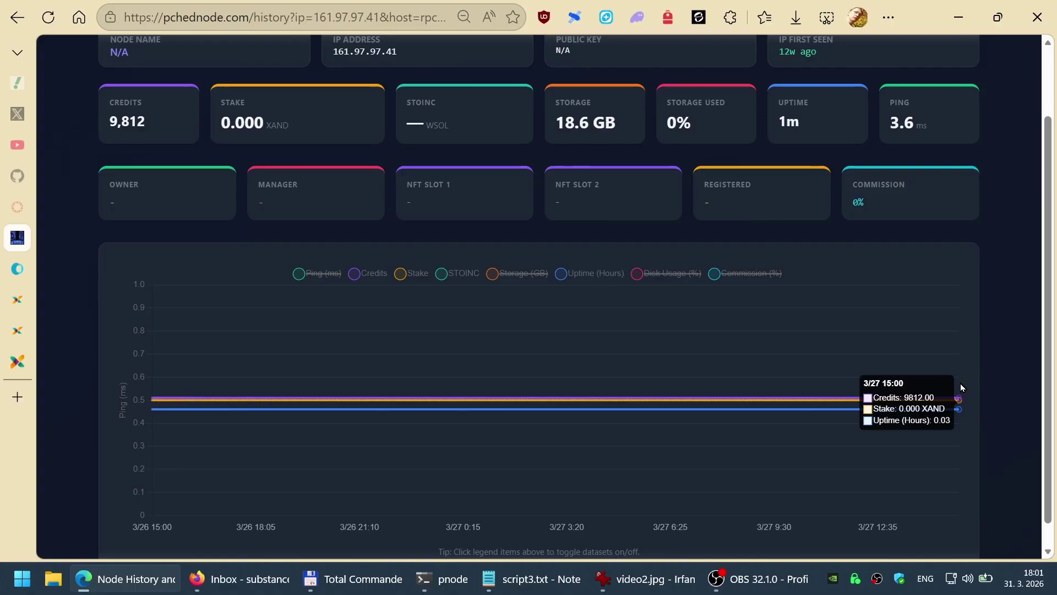
{"action": "scroll", "coordinate": [907, 370], "scroll_direction": "up", "scroll_amount": 1}
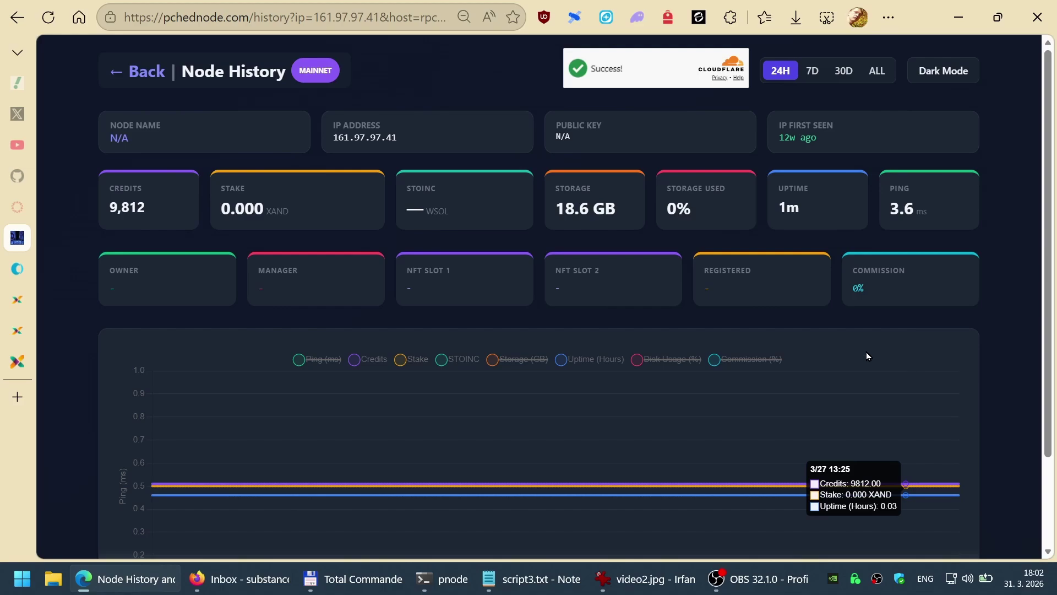
Step: Go back to the pNode list and load the DevNet 2 pods
{"action": "left_click", "coordinate": [147, 73]}
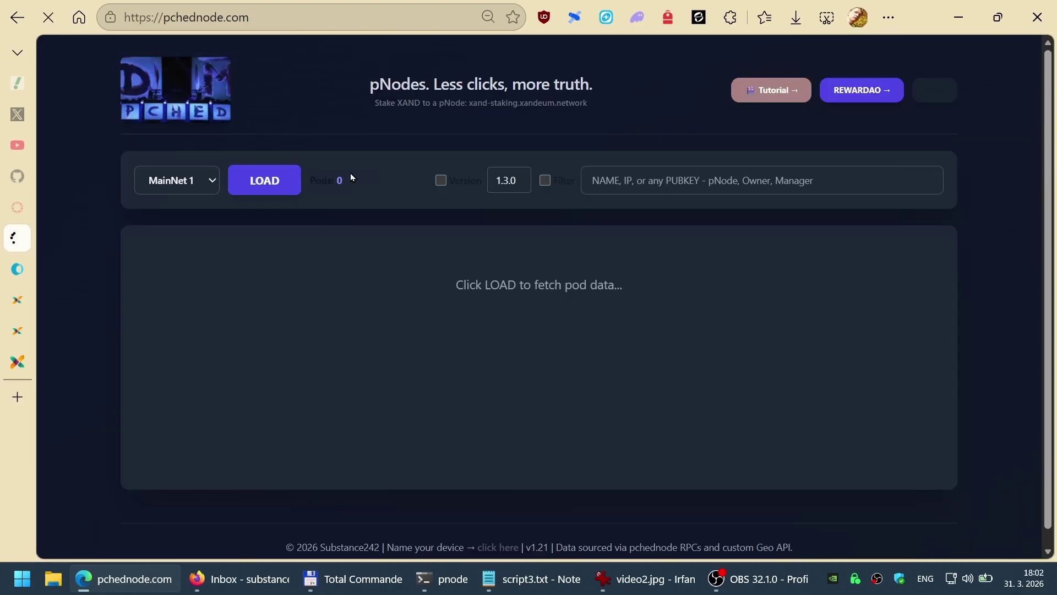
{"action": "left_click", "coordinate": [212, 182]}
{"action": "left_click", "coordinate": [193, 270]}
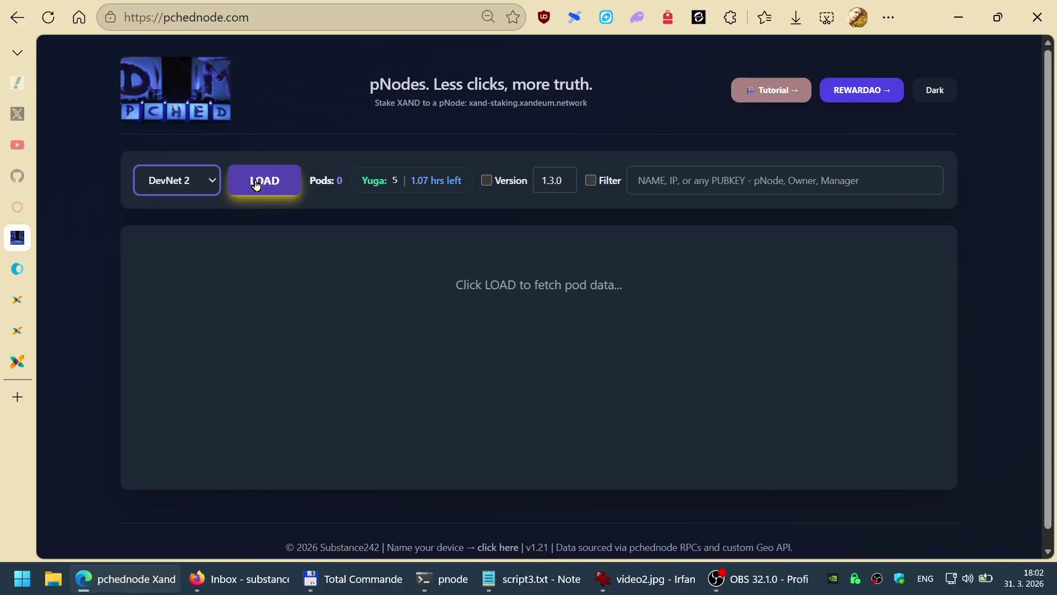
{"action": "left_click", "coordinate": [255, 181]}
Step: SSH into the contabo3 server from the pnode terminal tab
{"action": "left_click", "coordinate": [456, 590]}
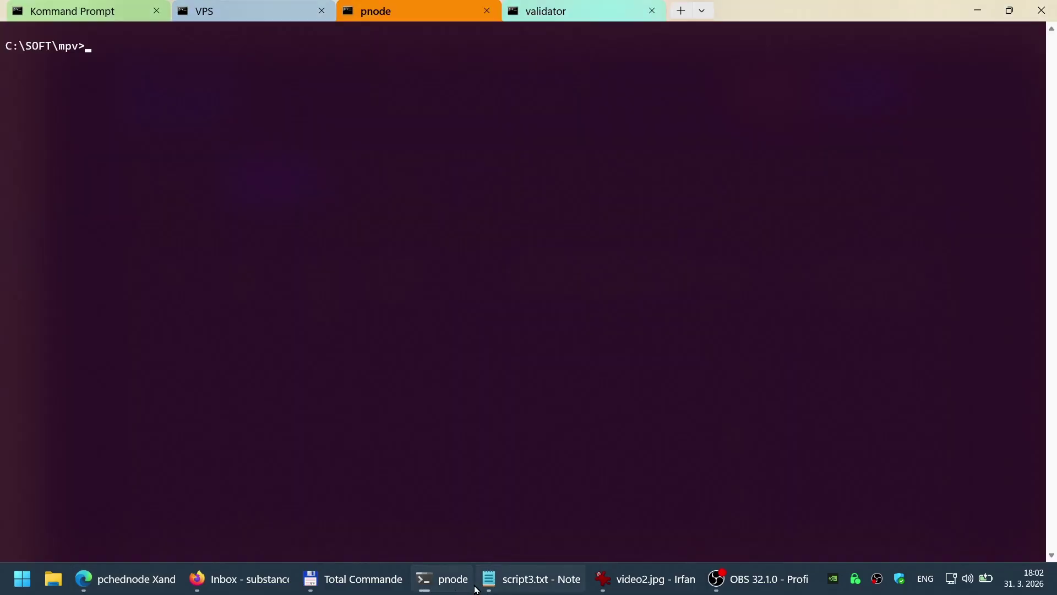
{"action": "mouse_move", "coordinate": [476, 589]}
{"action": "type", "text": "ssh contabo3"}
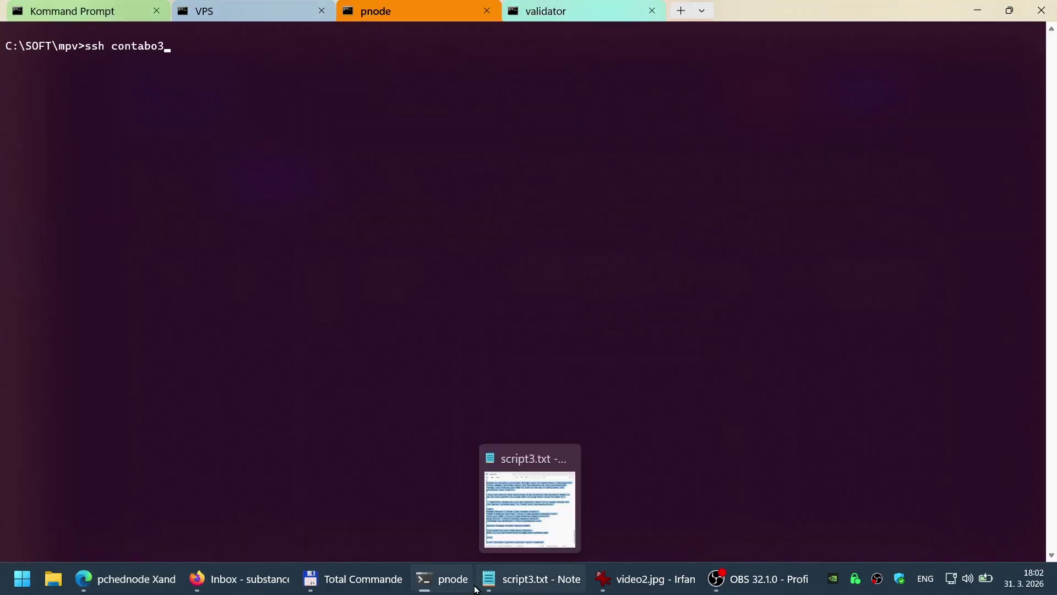
{"action": "key", "text": "Return"}
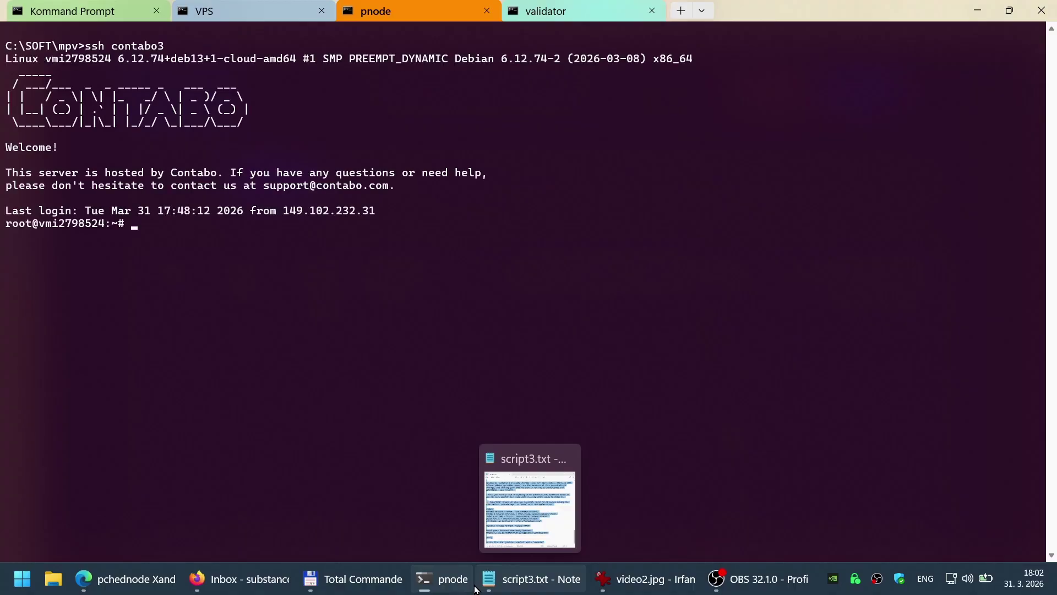
Step: Open /opt/geo-proxy/chain_data.json in less and search to the node's public key entry
{"action": "type", "text": "less /opt/geo"}
{"action": "key", "text": "Tab"}
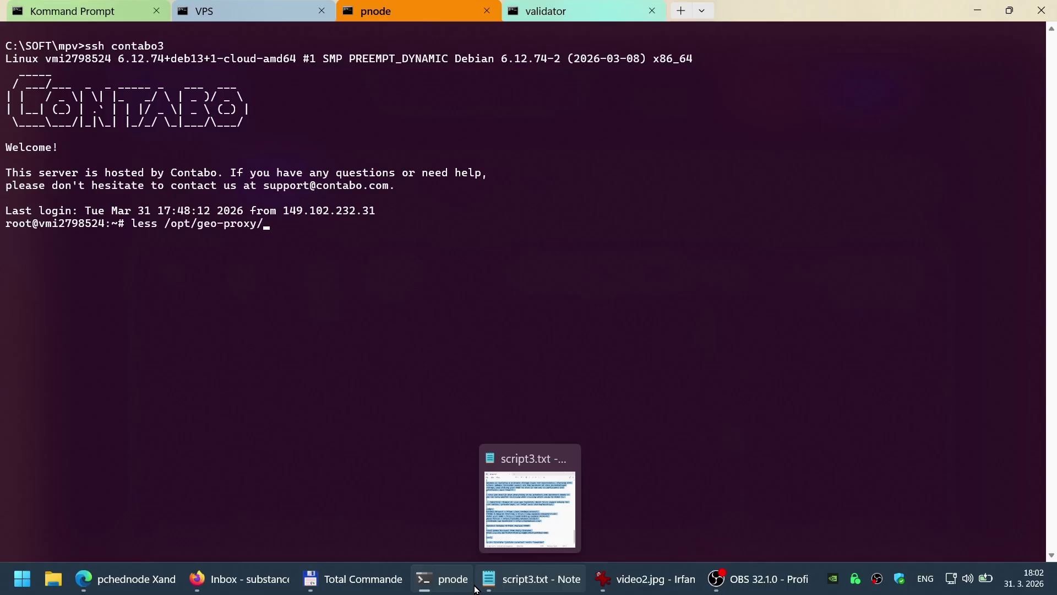
{"action": "type", "text": "chain"}
{"action": "key", "text": "Tab"}
{"action": "key", "text": "Return"}
{"action": "type", "text": "/"}
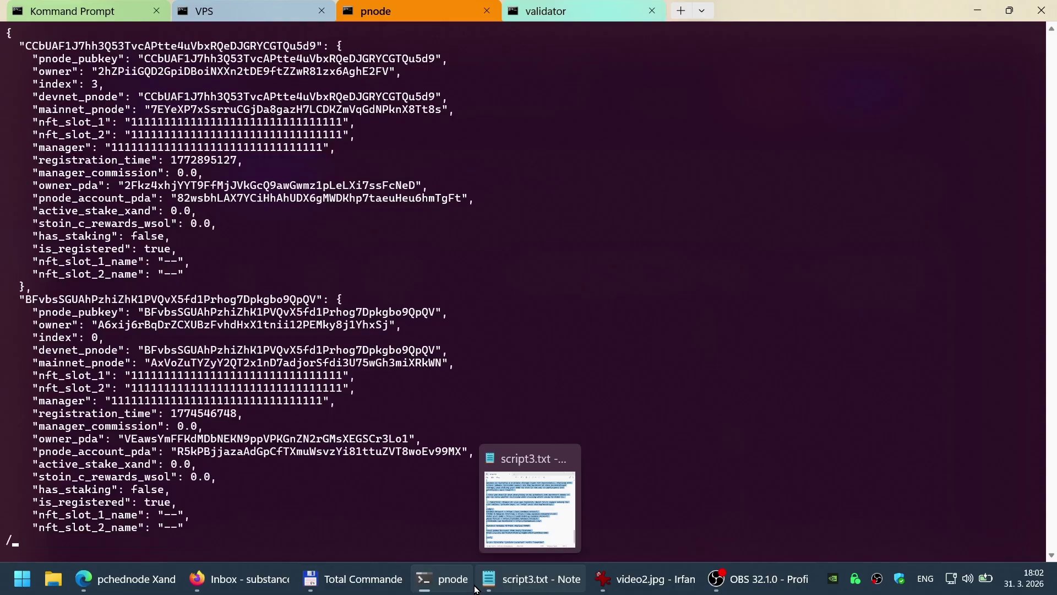
{"action": "type", "text": "4bTKWscmPgjBoPPzvzuTXrL87sqeZ4SzZrsKSzLtVXDR"}
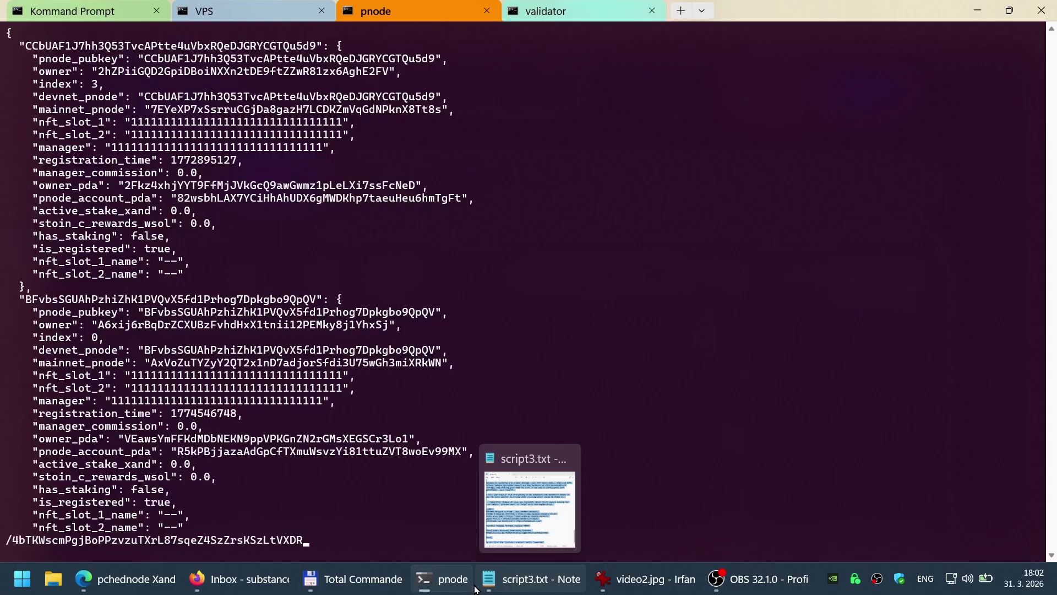
{"action": "key", "text": "Return"}
{"action": "key", "text": "Up"}
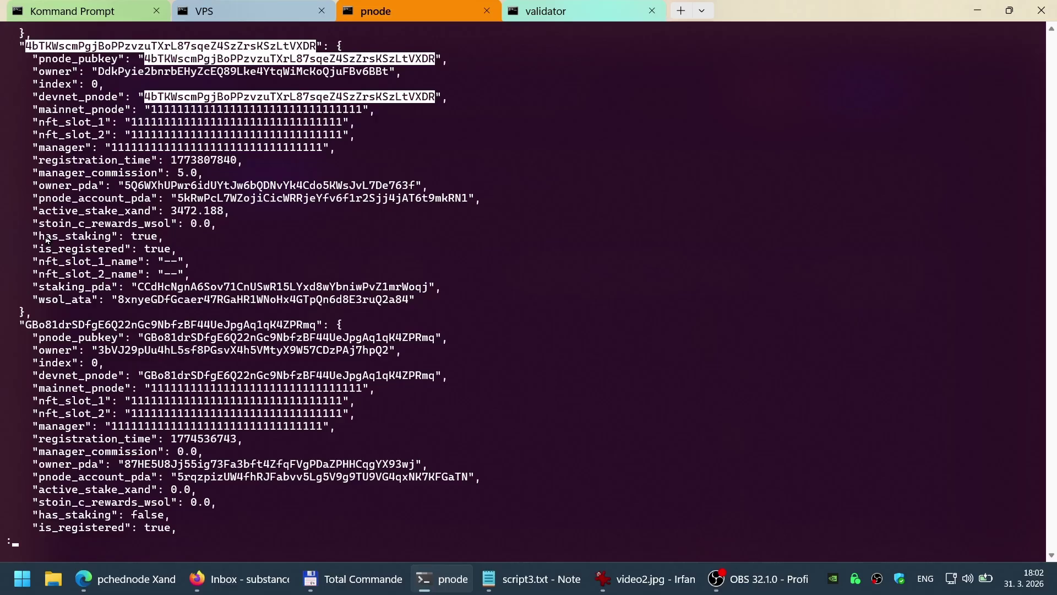
Step: Copy the node's has_staking true line, alongside its 3472.188 XAND active stake
{"action": "left_click_drag", "start_coordinate": [39, 237], "coordinate": [170, 238]}
{"action": "right_click", "coordinate": [193, 250]}
{"action": "left_click_drag", "start_coordinate": [31, 242], "coordinate": [168, 239]}
{"action": "right_click", "coordinate": [217, 245]}
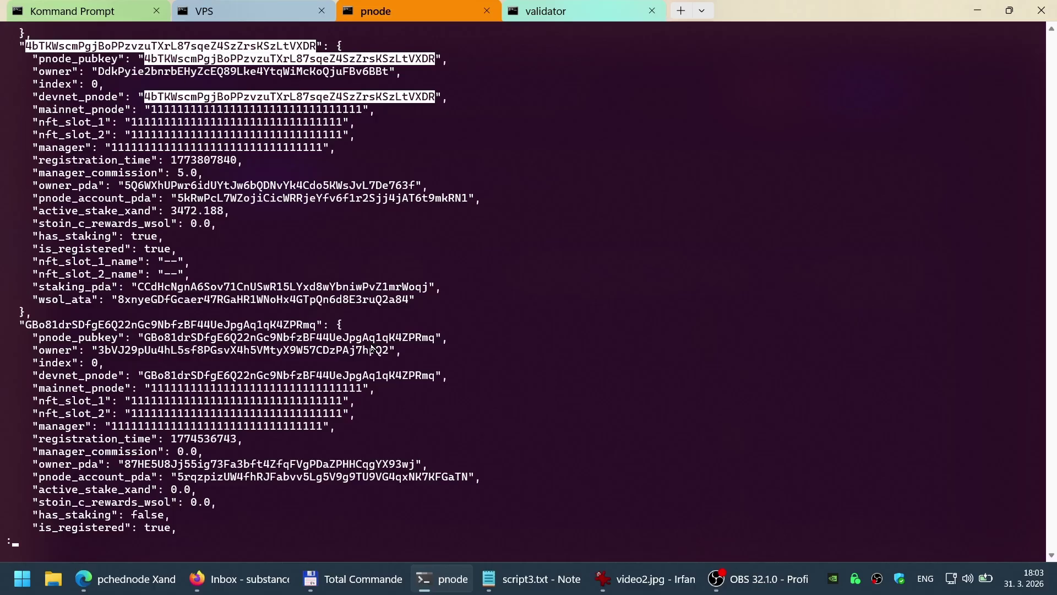
Step: Quit the pager and print the pod.service unit file on contabo3
{"action": "type", "text": "q"}
{"action": "type", "text": "systemc"}
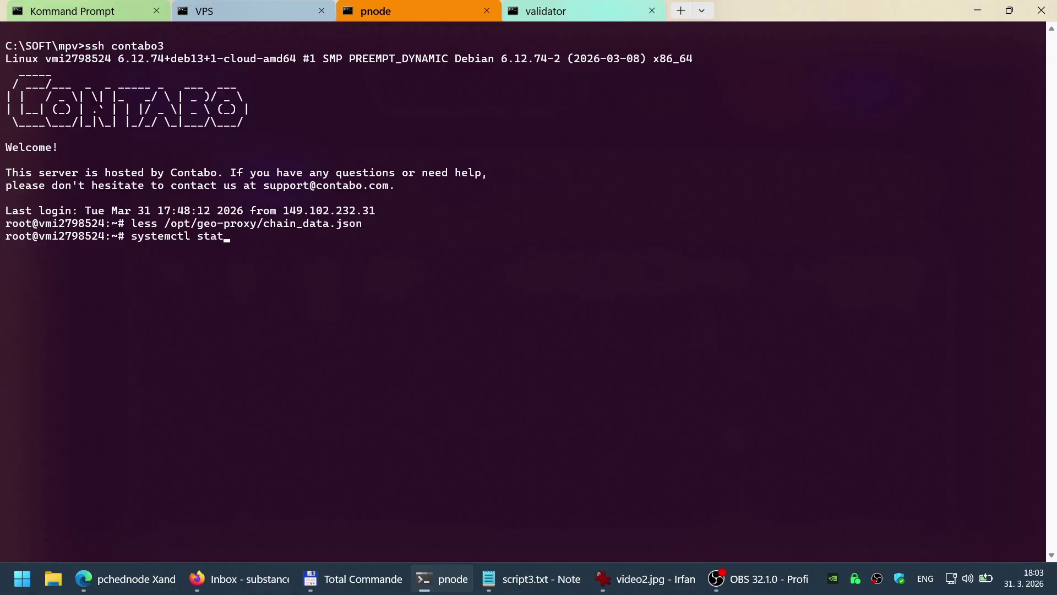
{"action": "type", "text": "tl cat pod.service"}
{"action": "key", "text": "Return"}
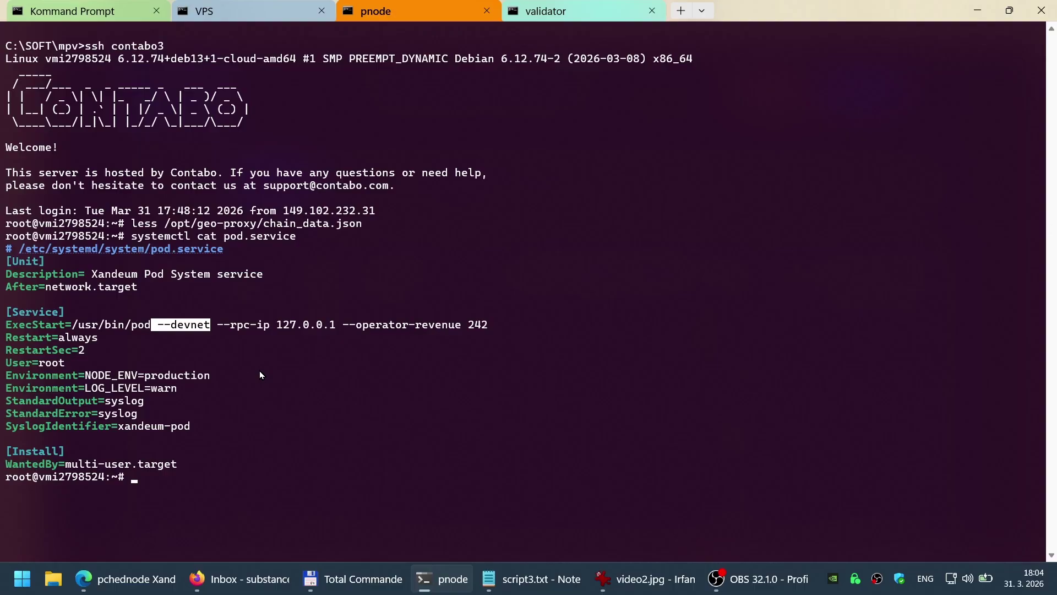
Step: Leave contabo3 and SSH into the sublayer2 server instead
{"action": "type", "text": "exit"}
{"action": "key", "text": "Return"}
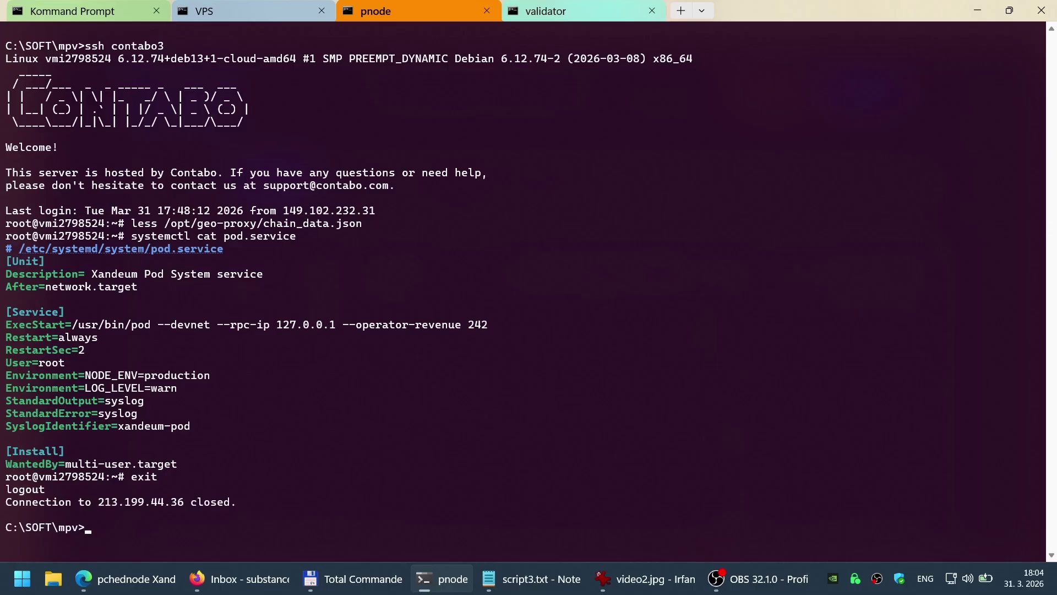
{"action": "key", "text": "Up"}
{"action": "key", "text": "BackSpace"}
{"action": "key", "text": "BackSpace"}
{"action": "key", "text": "BackSpace"}
{"action": "key", "text": "BackSpace"}
{"action": "key", "text": "BackSpace"}
{"action": "key", "text": "BackSpace"}
{"action": "key", "text": "BackSpace"}
{"action": "type", "text": "sublayer2"}
{"action": "key", "text": "Return"}
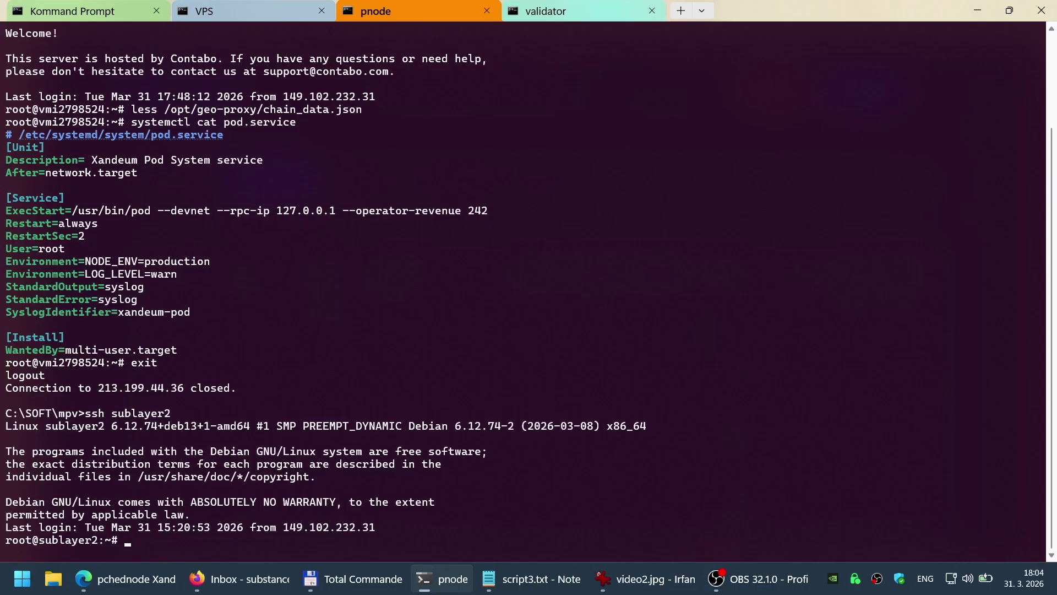
Step: Search sublayer2's /opt/geo-proxy/chain_data.json for the node's pubkey, which isn't found, then return to Edge
{"action": "type", "text": "less /opt/geo-proxy/"}
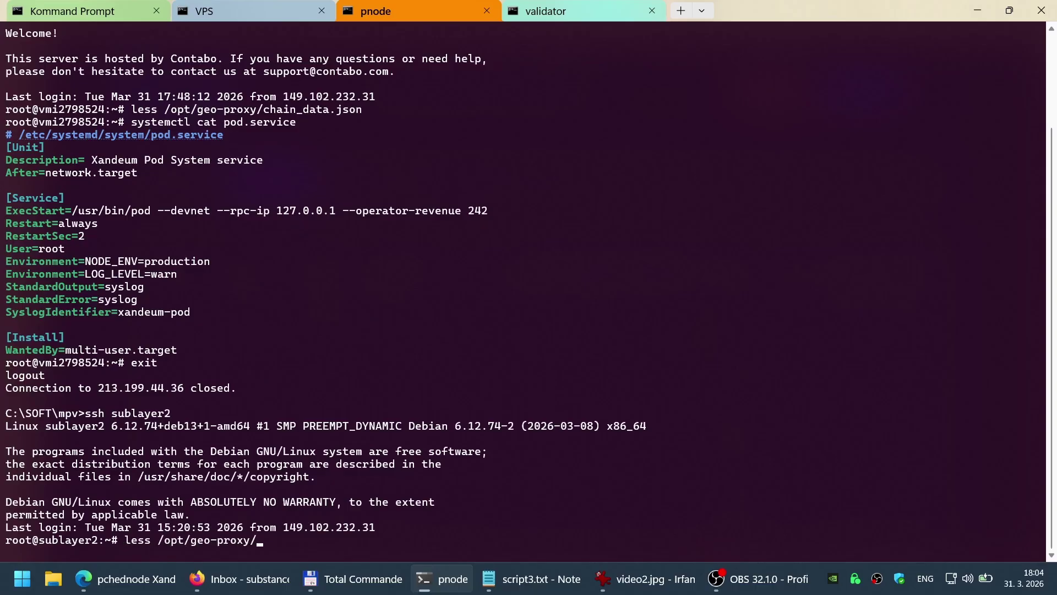
{"action": "key", "text": "Tab"}
{"action": "key", "text": "Return"}
{"action": "key", "text": "slash"}
{"action": "type", "text": "4bTKWscmPgjBoPPzvzuTXrL87sqeZ4SzZrsKSzLtVXDR"}
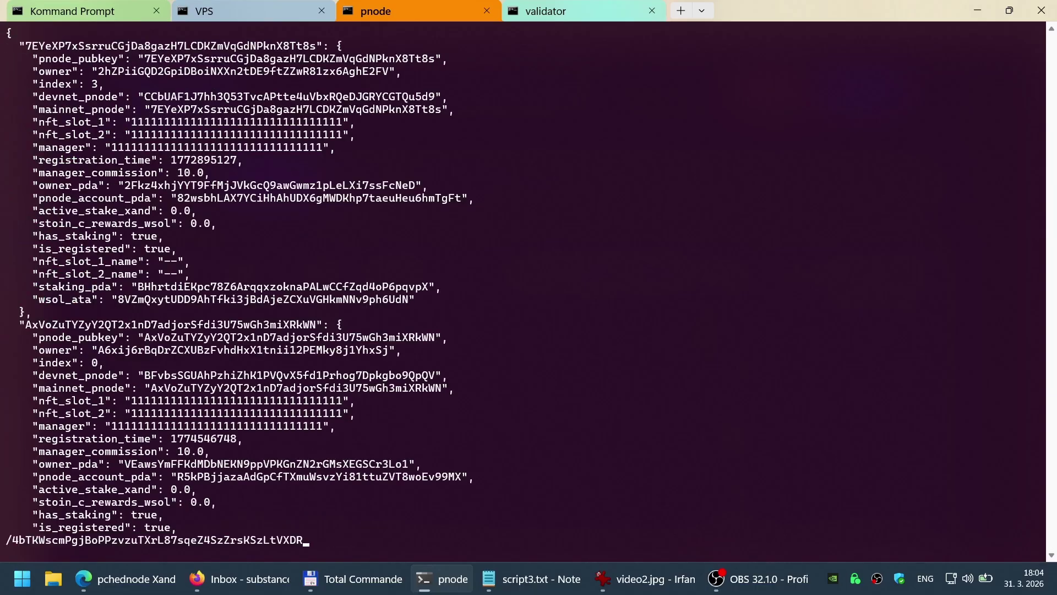
{"action": "key", "text": "Return"}
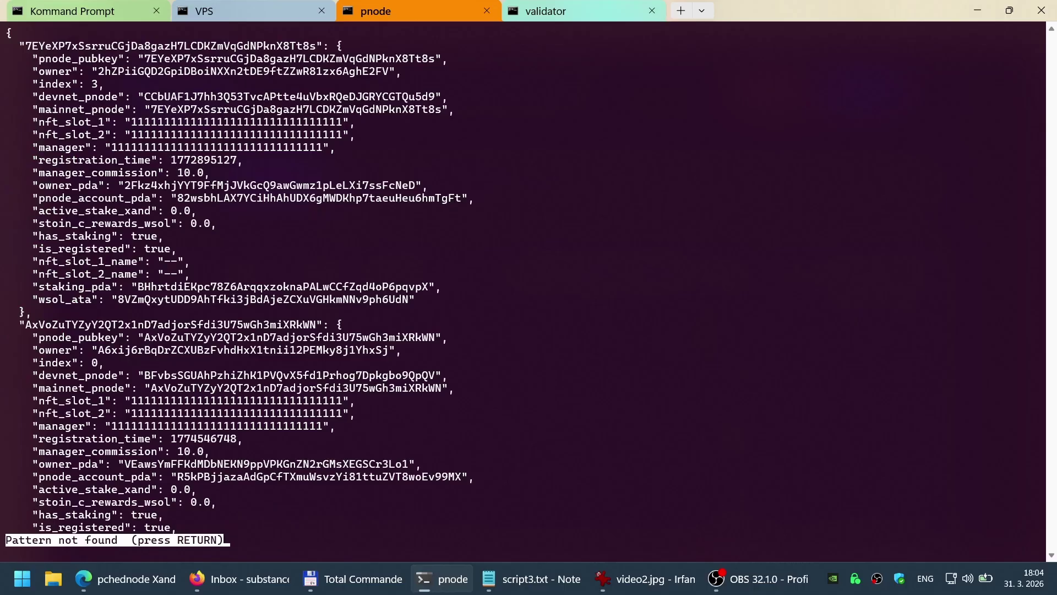
{"action": "key", "text": "q"}
{"action": "key", "text": "alt+Tab"}
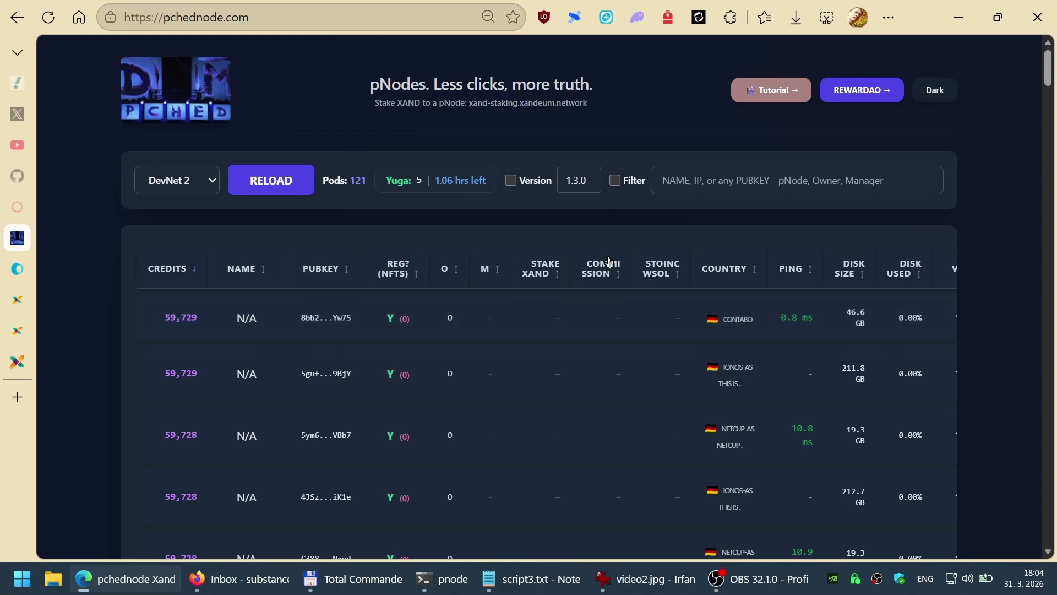
Step: Sort the node table by commission, then reload it for MainNet 2, showing 82 pods
{"action": "left_click", "coordinate": [601, 274]}
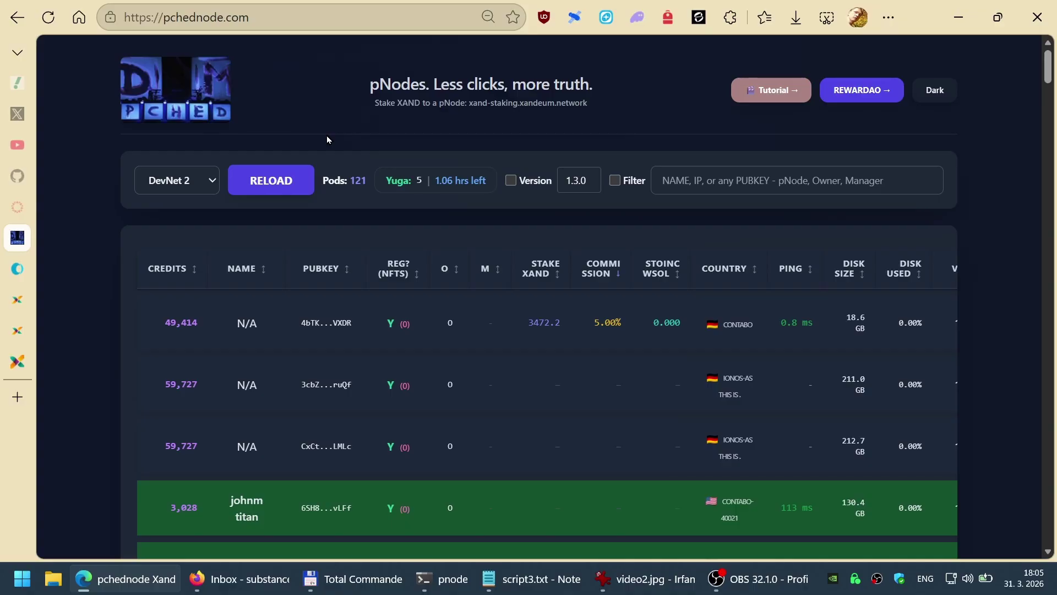
{"action": "left_click", "coordinate": [202, 182]}
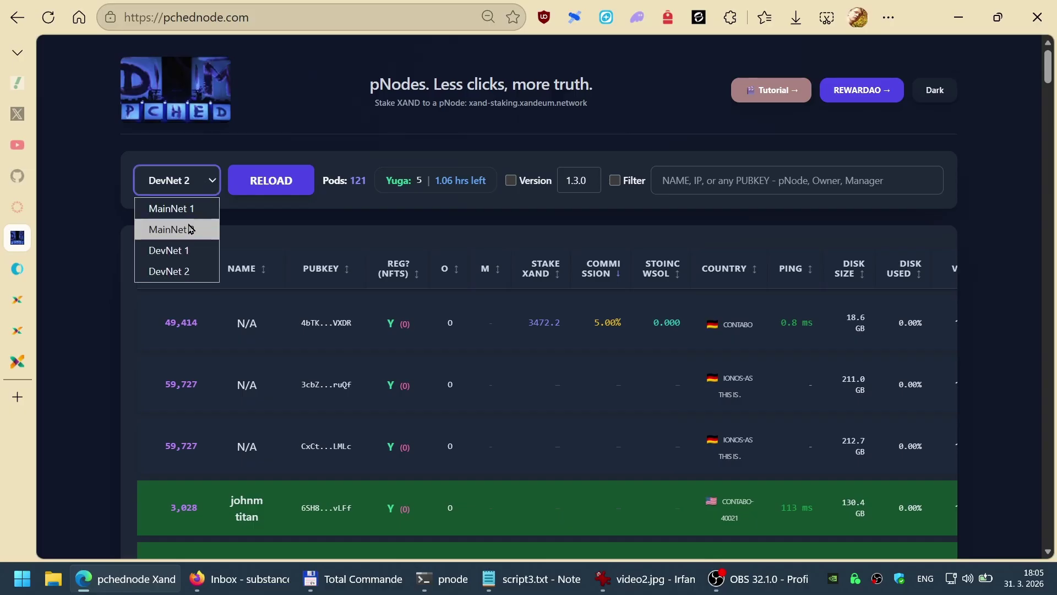
{"action": "left_click", "coordinate": [170, 227]}
{"action": "left_click", "coordinate": [263, 192]}
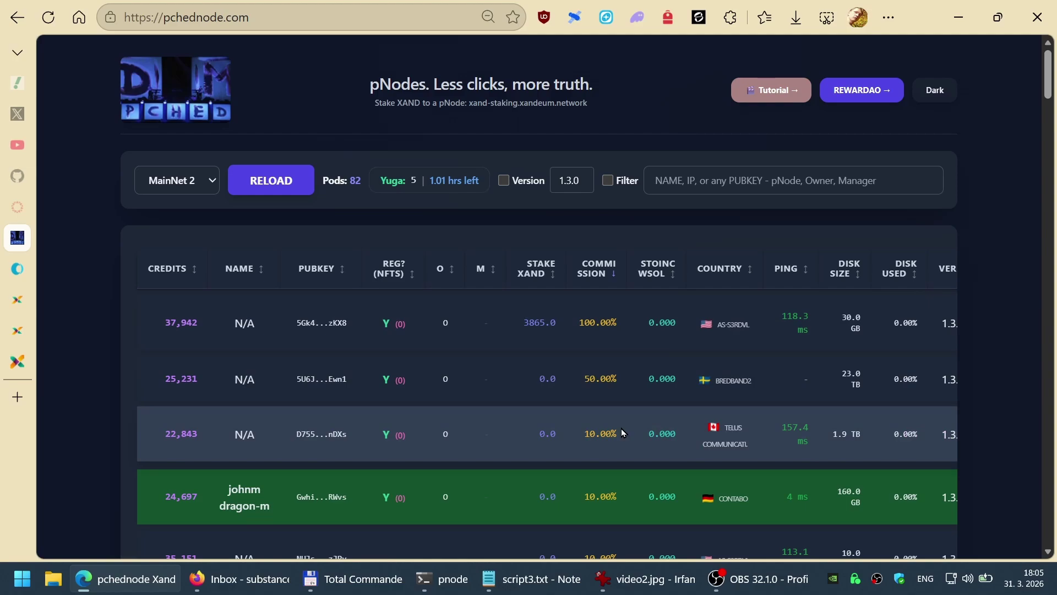
{"action": "key", "text": "ctrl+t"}
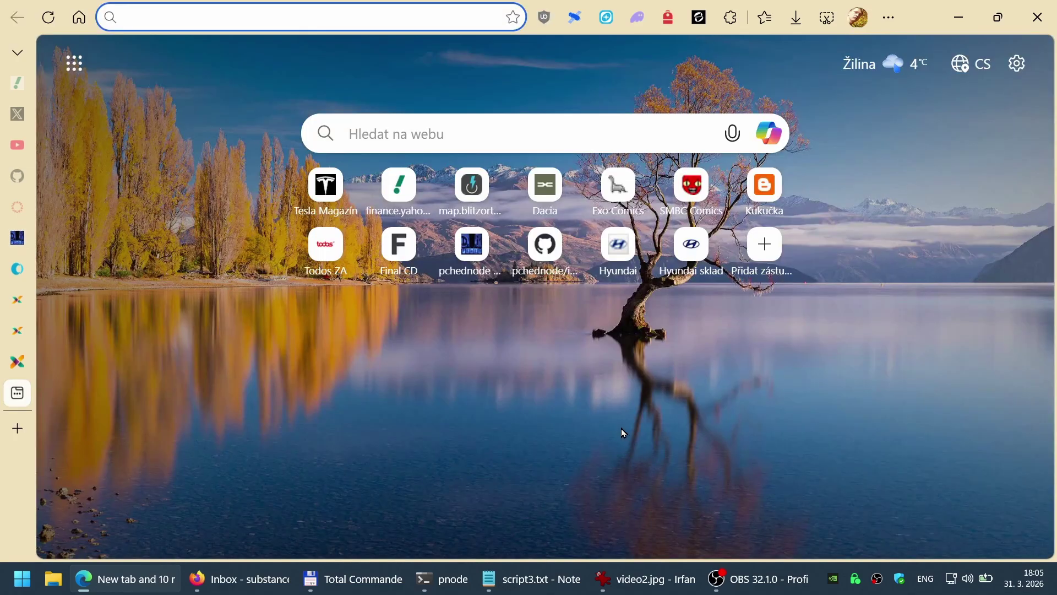
Step: Go to pNode-Viz's Stake Picker and scroll through its 77 recommended MainNet nodes
{"action": "type", "text": "x"}
{"action": "key", "text": "BackSpace"}
{"action": "key", "text": "BackSpace"}
{"action": "type", "text": "pnode-v"}
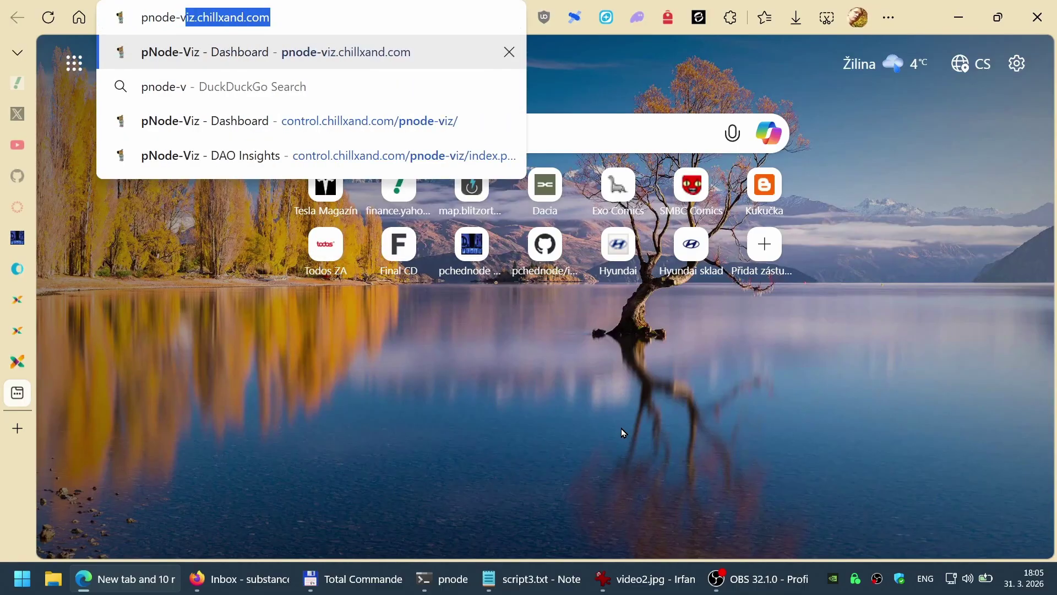
{"action": "key", "text": "Return"}
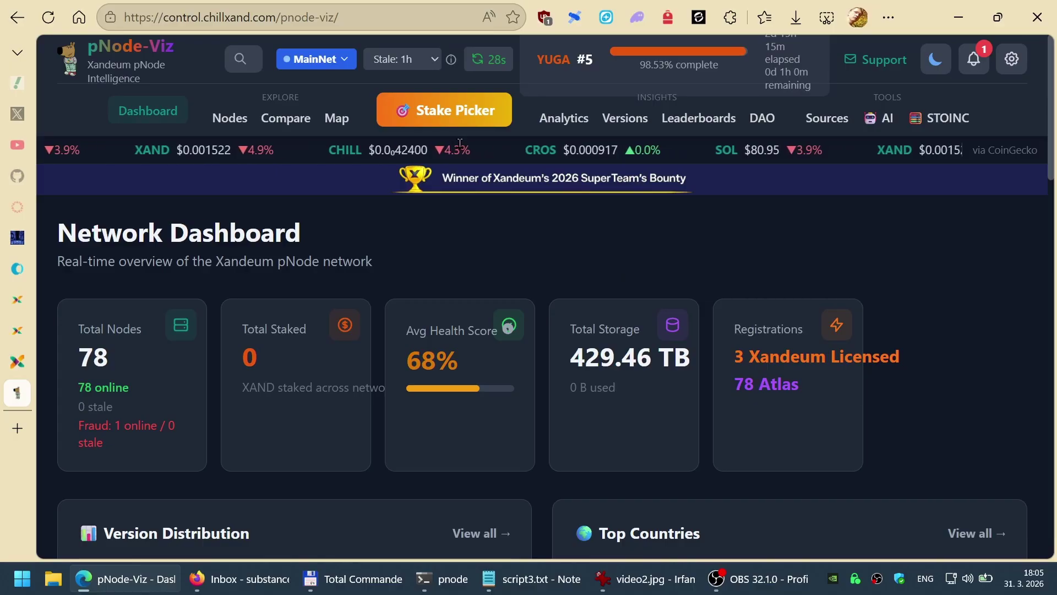
{"action": "left_click", "coordinate": [444, 110]}
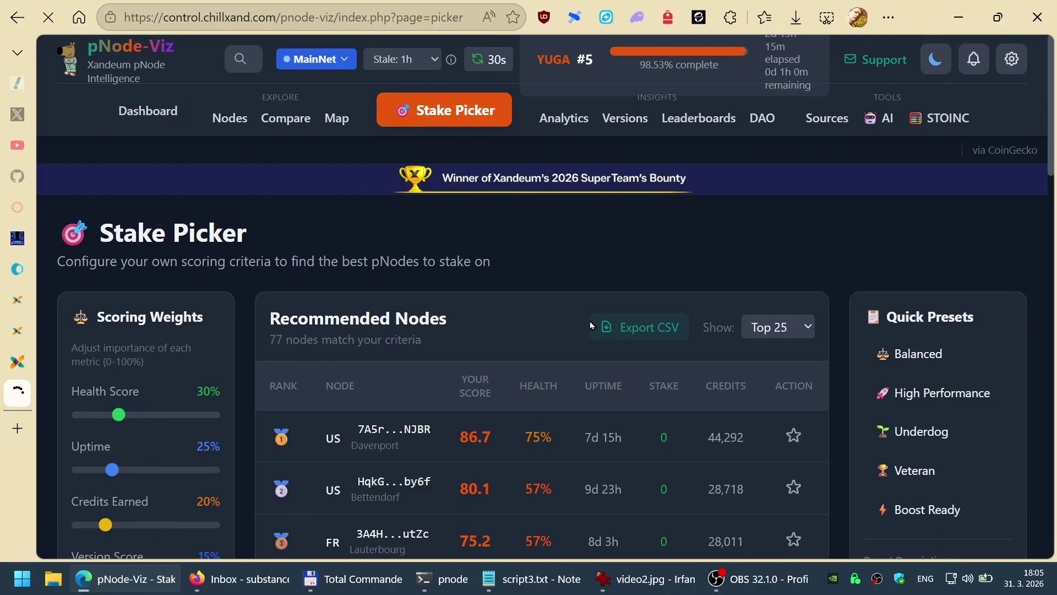
{"action": "scroll", "coordinate": [572, 327], "scroll_direction": "down", "scroll_amount": 10}
{"action": "scroll", "coordinate": [575, 332], "scroll_direction": "up", "scroll_amount": 10}
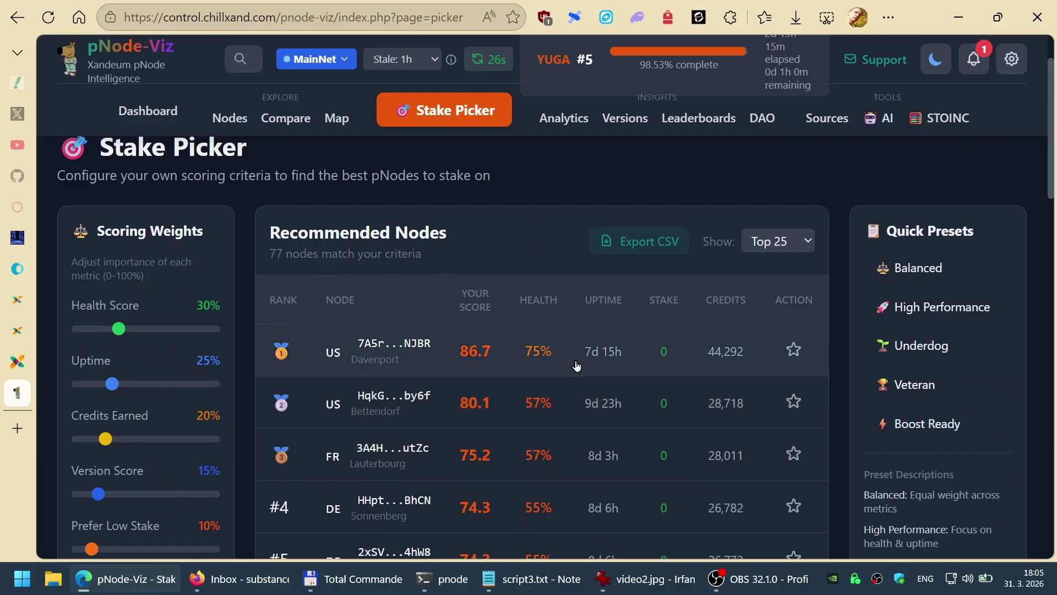
{"action": "scroll", "coordinate": [130, 380], "scroll_direction": "down", "scroll_amount": 5}
{"action": "scroll", "coordinate": [133, 380], "scroll_direction": "up", "scroll_amount": 6}
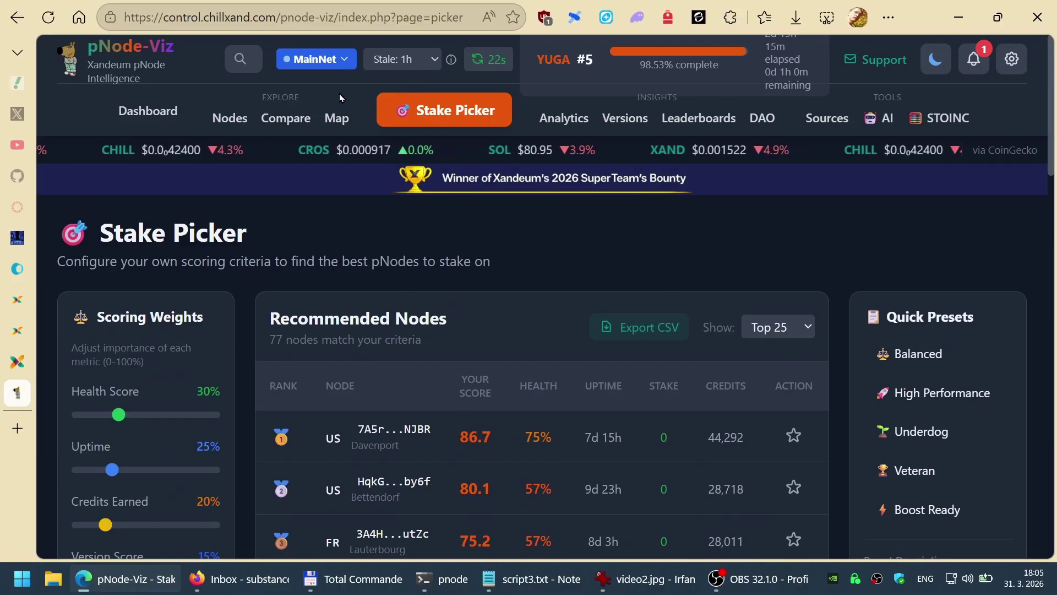
{"action": "key", "text": "ctrl+l"}
Step: Visit xandeum.me and scroll through its Beacon, Scanner, Vault, Council, Exchange and Forge cards
{"action": "type", "text": "xandeum."}
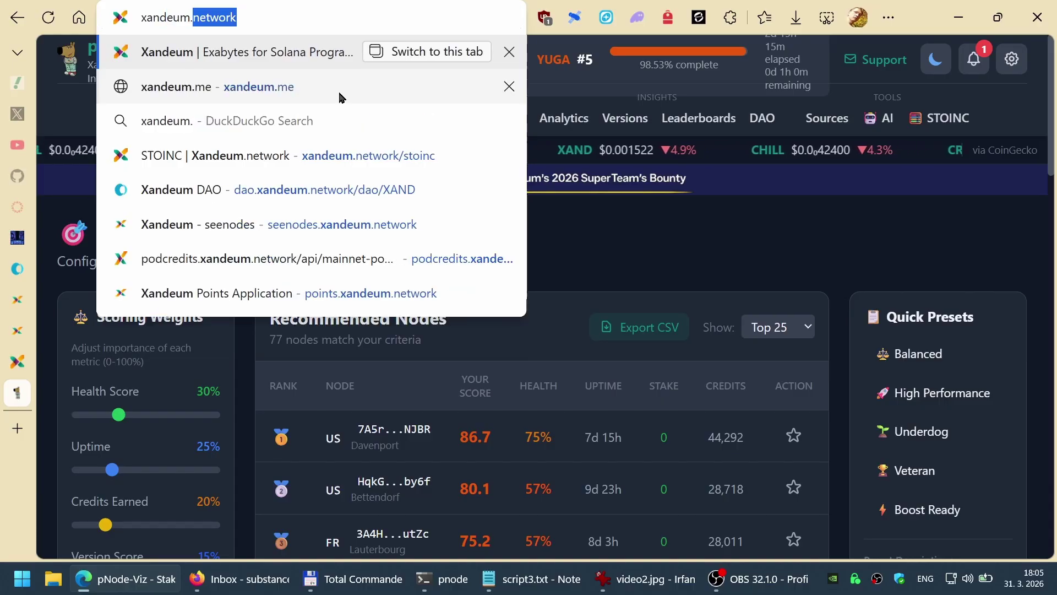
{"action": "left_click", "coordinate": [340, 94]}
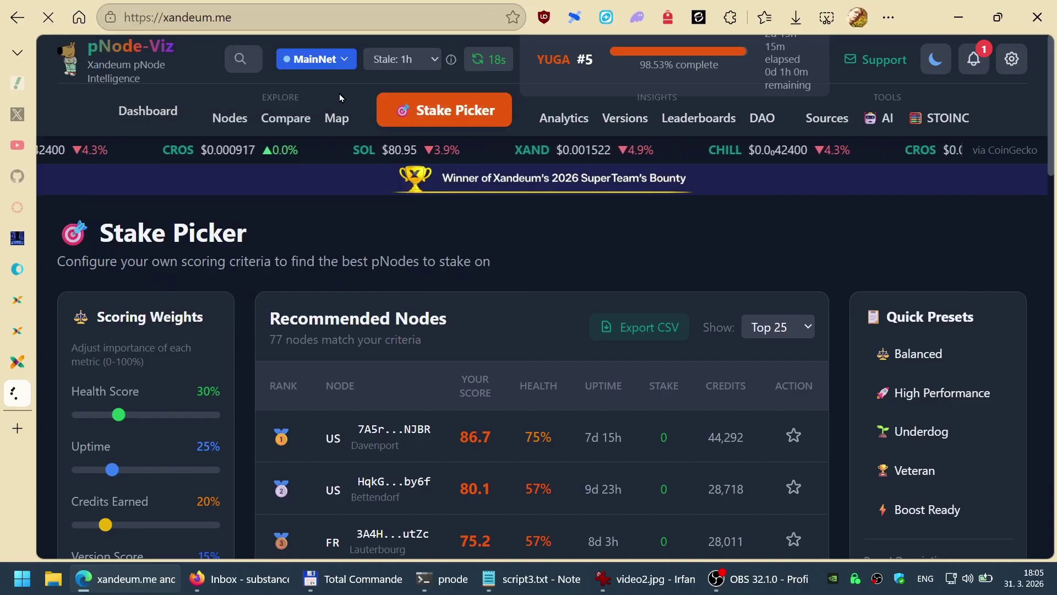
{"action": "scroll", "coordinate": [532, 291], "scroll_direction": "down", "scroll_amount": 3}
{"action": "scroll", "coordinate": [540, 298], "scroll_direction": "down", "scroll_amount": 7}
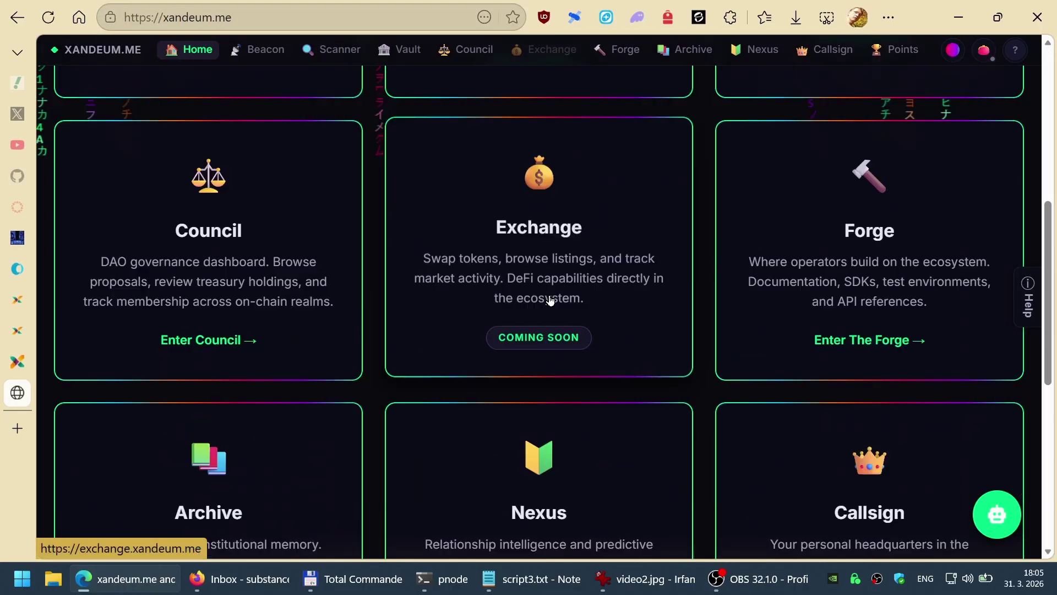
{"action": "scroll", "coordinate": [559, 408], "scroll_direction": "up", "scroll_amount": 9}
{"action": "scroll", "coordinate": [588, 411], "scroll_direction": "up", "scroll_amount": 2}
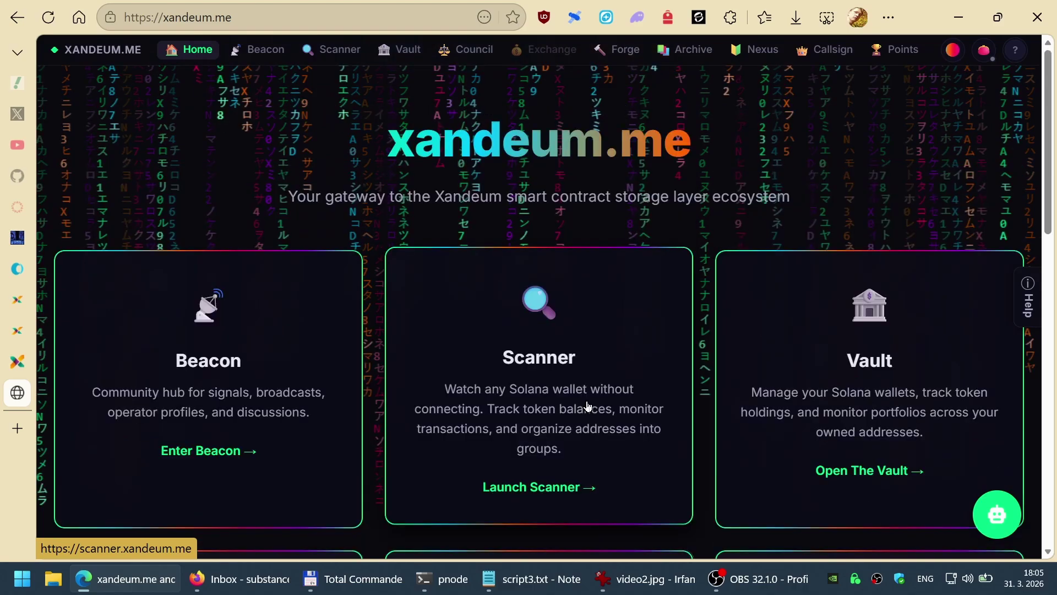
{"action": "scroll", "coordinate": [587, 408], "scroll_direction": "down", "scroll_amount": 10}
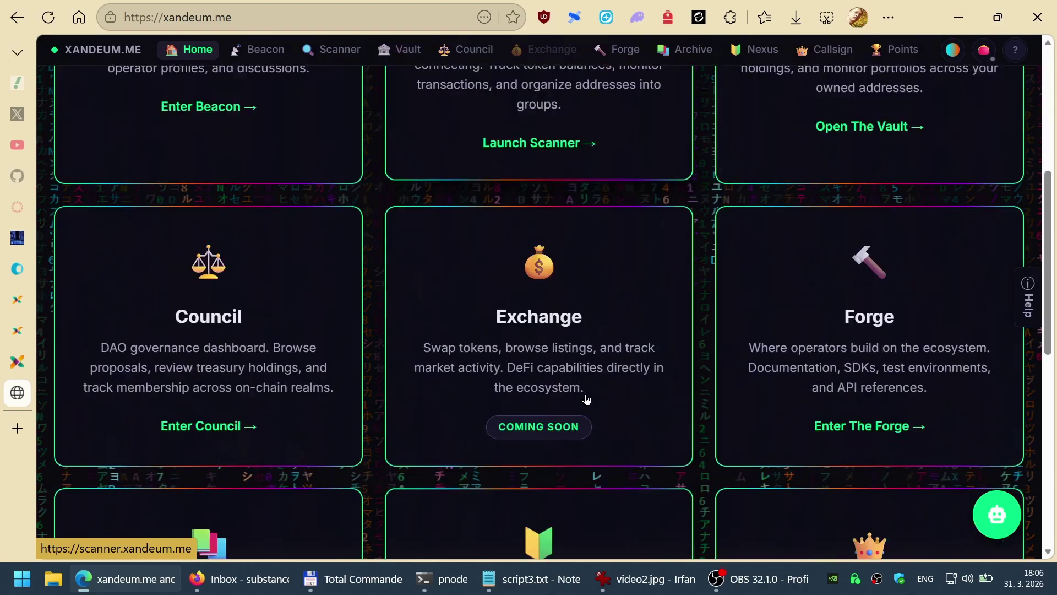
{"action": "scroll", "coordinate": [583, 391], "scroll_direction": "up", "scroll_amount": 2}
{"action": "scroll", "coordinate": [603, 329], "scroll_direction": "up", "scroll_amount": 4}
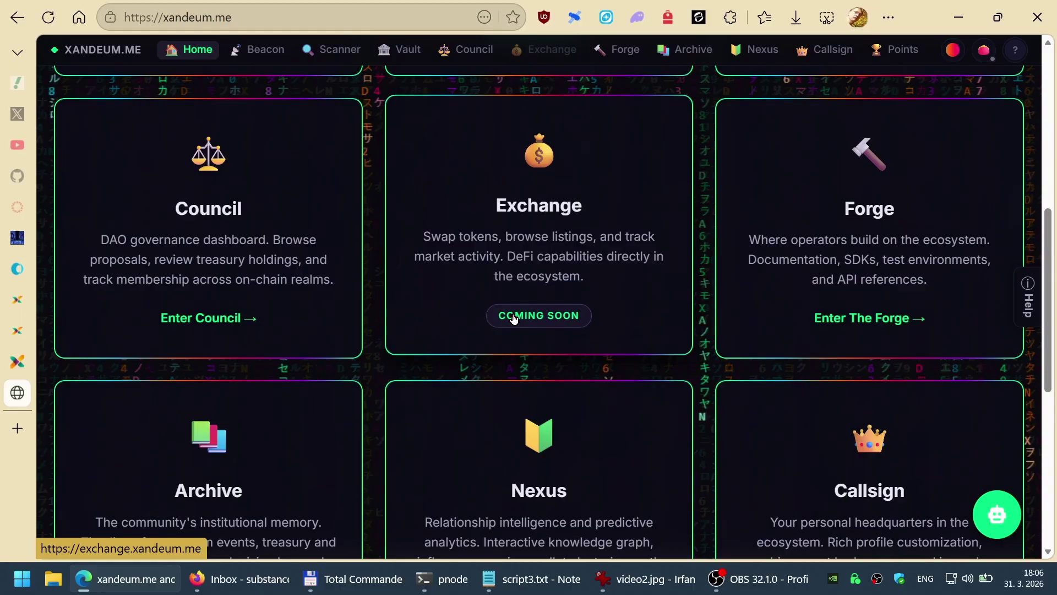
Step: Close xandeum.me and open the YouTube channel linked in the xandeum.network footer
{"action": "key", "text": "ctrl+w"}
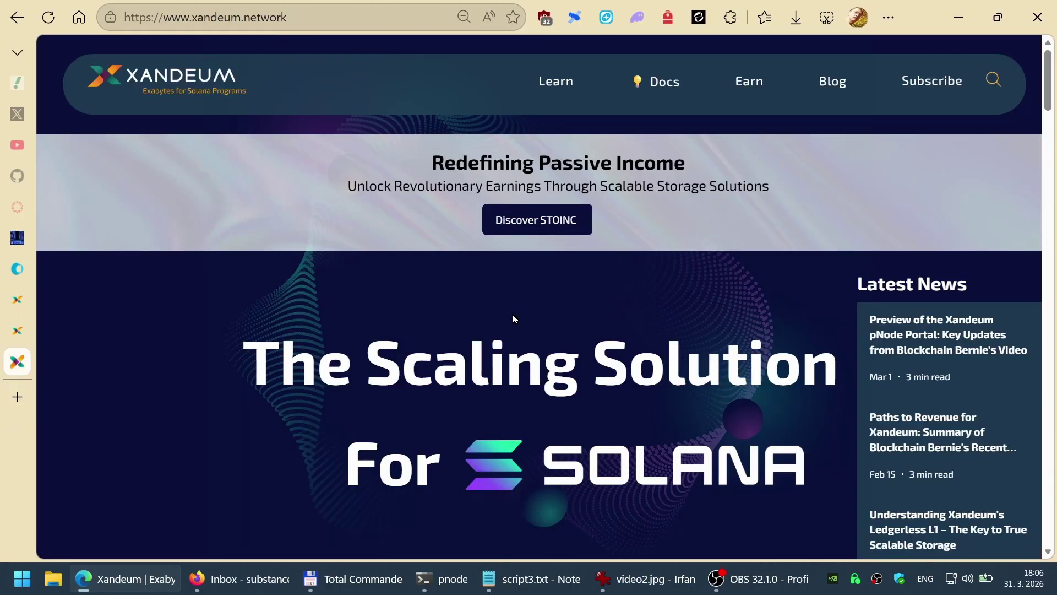
{"action": "mouse_move", "coordinate": [24, 295]}
{"action": "key", "text": "End"}
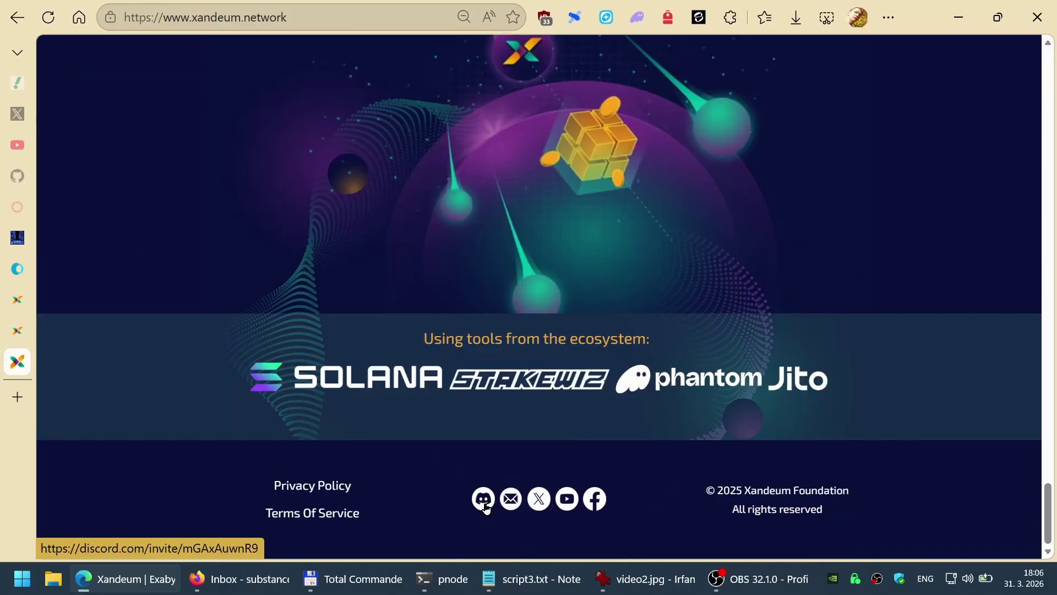
{"action": "left_click", "coordinate": [567, 501]}
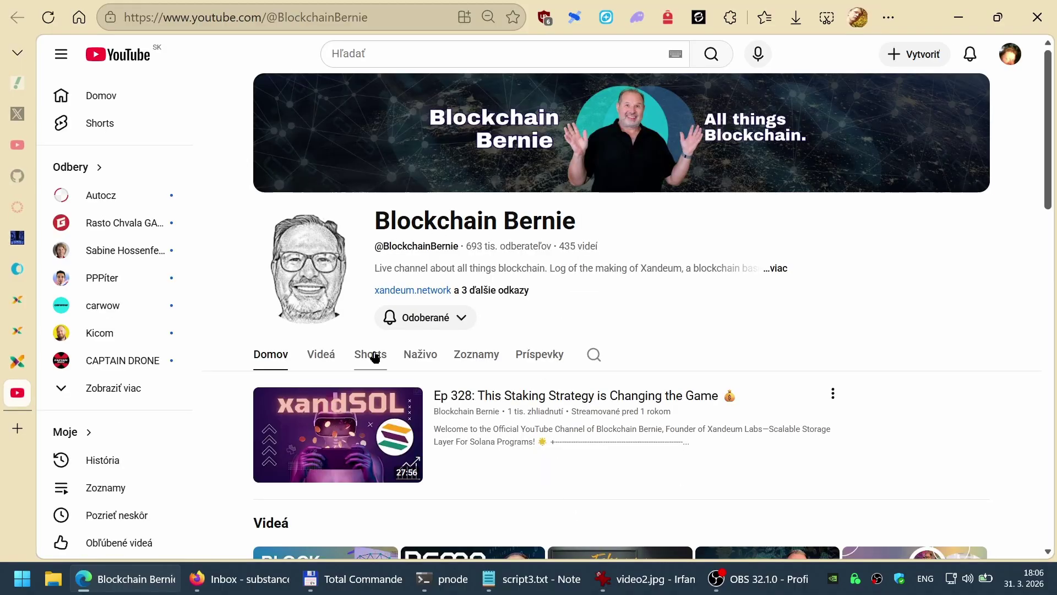
Step: Browse the Blockchain Bernie channel's uploaded videos, then its past live streams
{"action": "left_click_drag", "start_coordinate": [375, 220], "coordinate": [603, 219]}
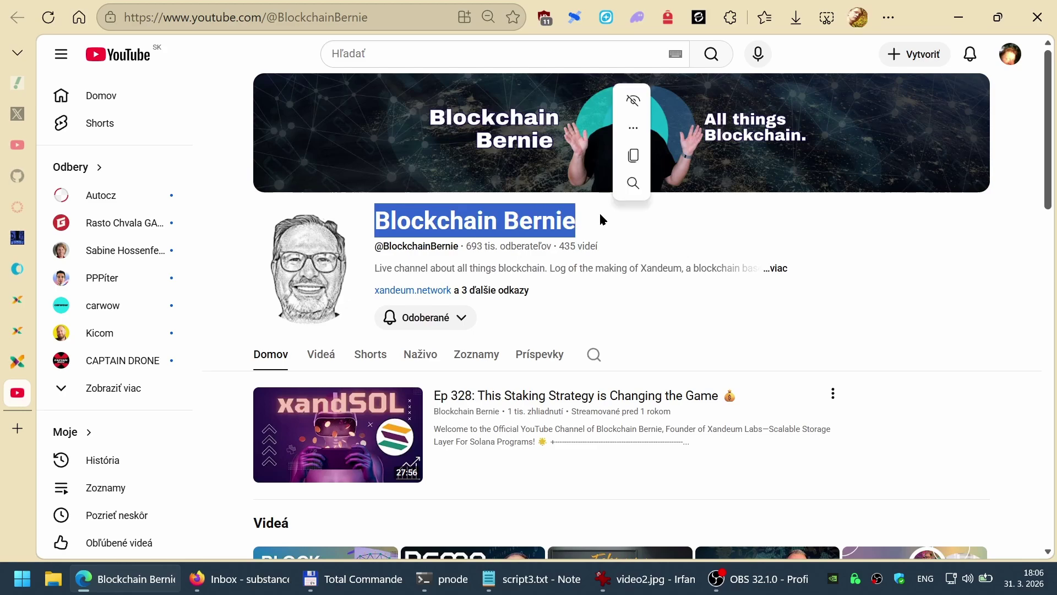
{"action": "left_click", "coordinate": [639, 248]}
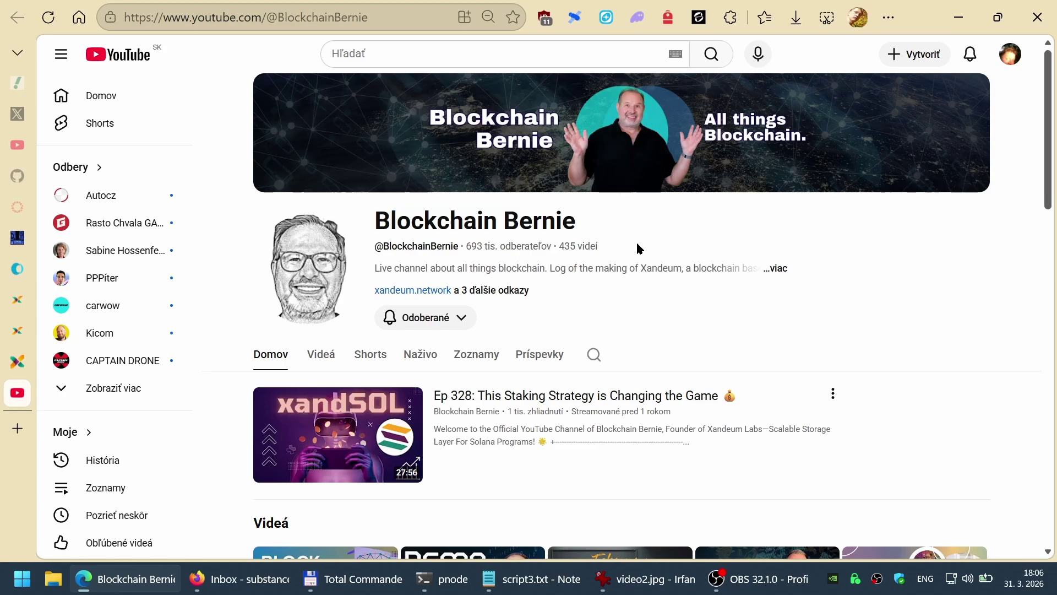
{"action": "left_click", "coordinate": [326, 361]}
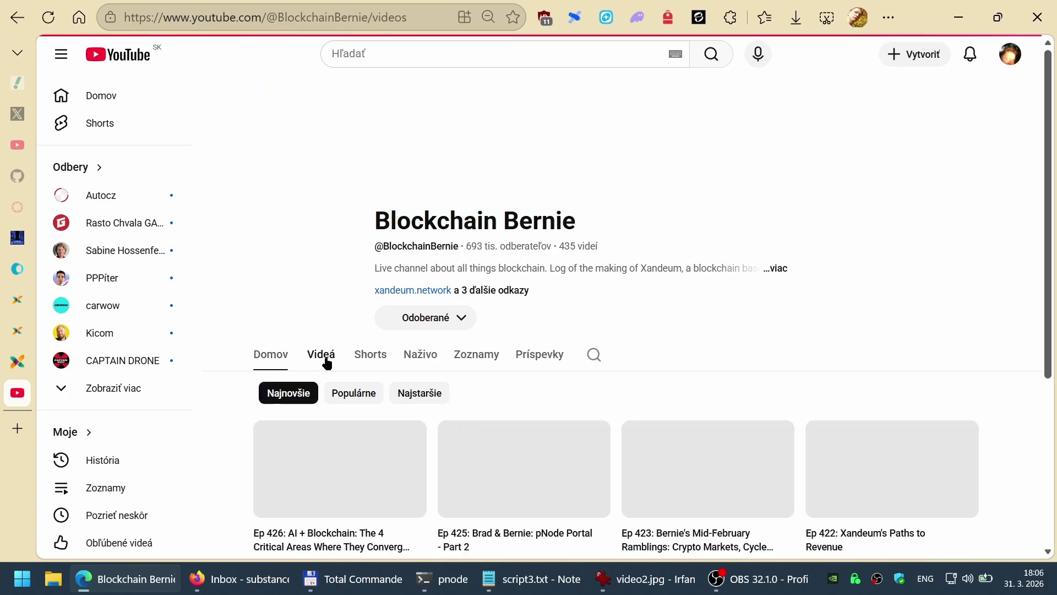
{"action": "scroll", "coordinate": [630, 338], "scroll_direction": "down", "scroll_amount": 2}
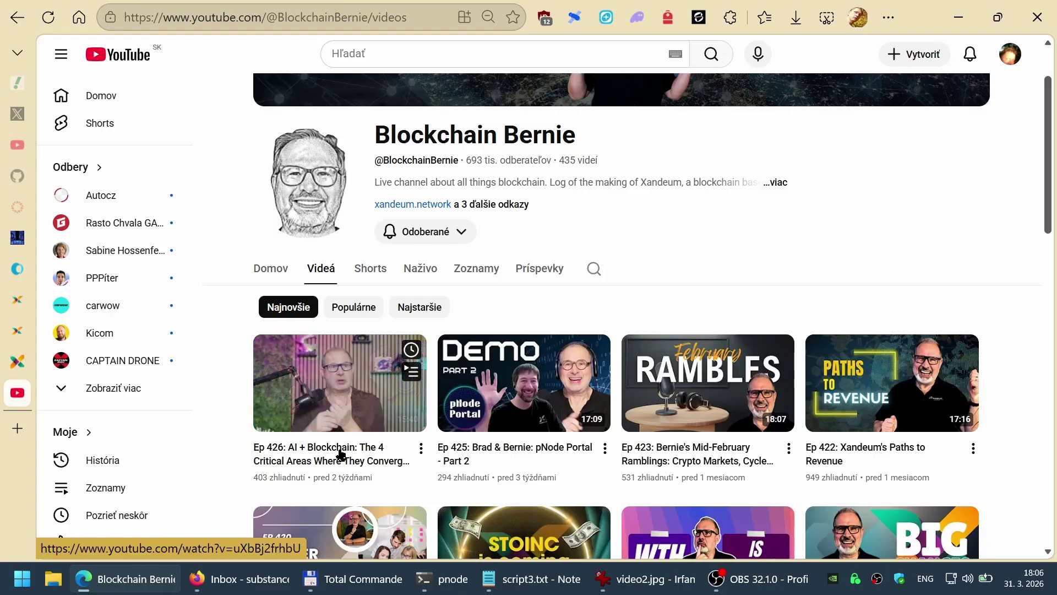
{"action": "left_click", "coordinate": [421, 271]}
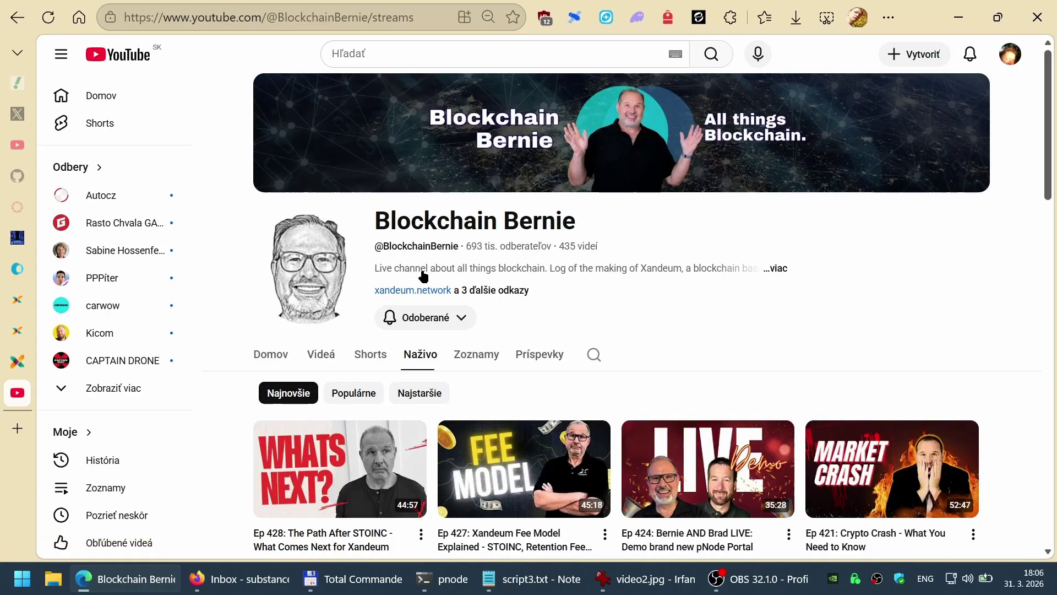
{"action": "scroll", "coordinate": [410, 435], "scroll_direction": "down", "scroll_amount": 2}
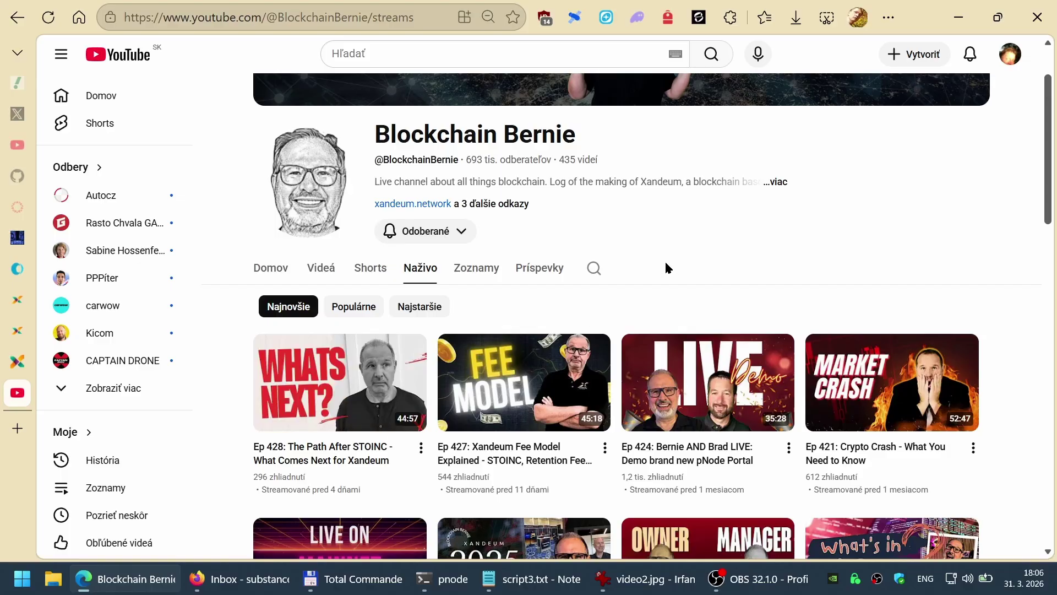
{"action": "left_click_drag", "start_coordinate": [380, 135], "coordinate": [574, 145]}
{"action": "left_click", "coordinate": [702, 250]}
Step: Close the YouTube tab and return to the pchednode table of 121 DevNet 2 pods
{"action": "key", "text": "ctrl+w"}
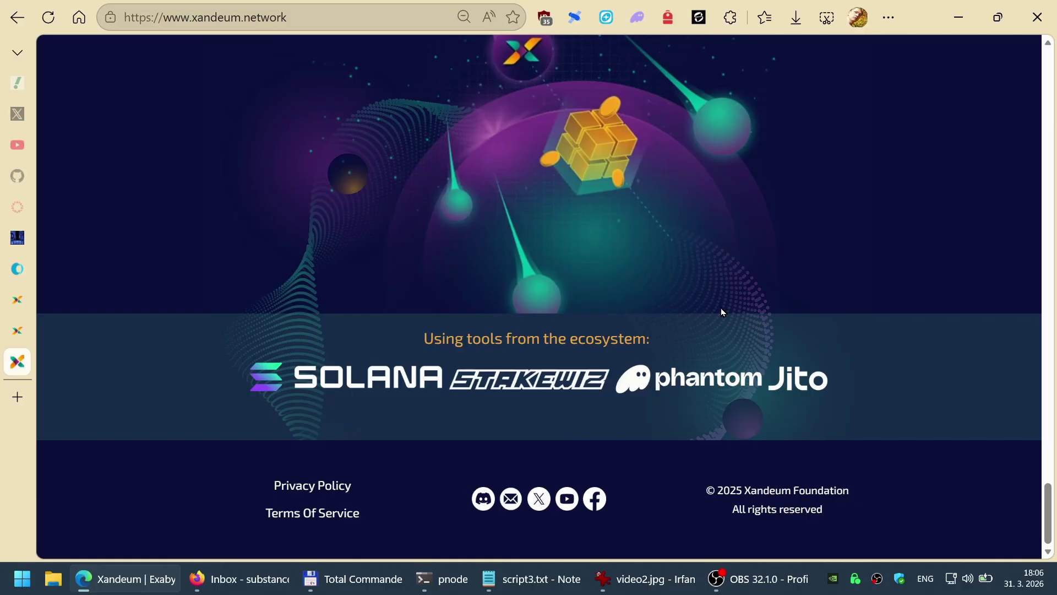
{"action": "key", "text": "Home"}
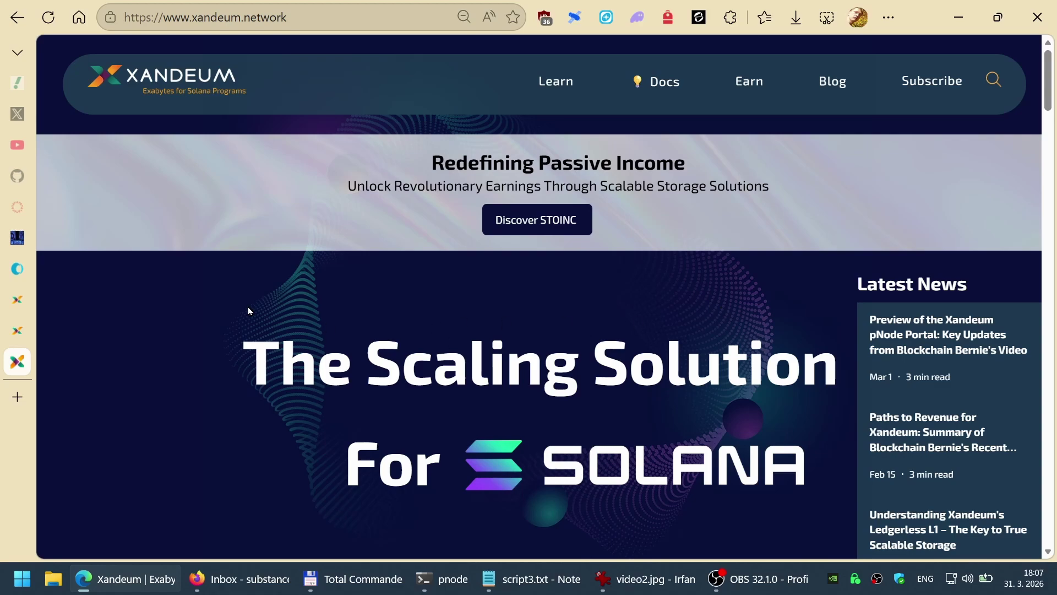
{"action": "mouse_move", "coordinate": [16, 242]}
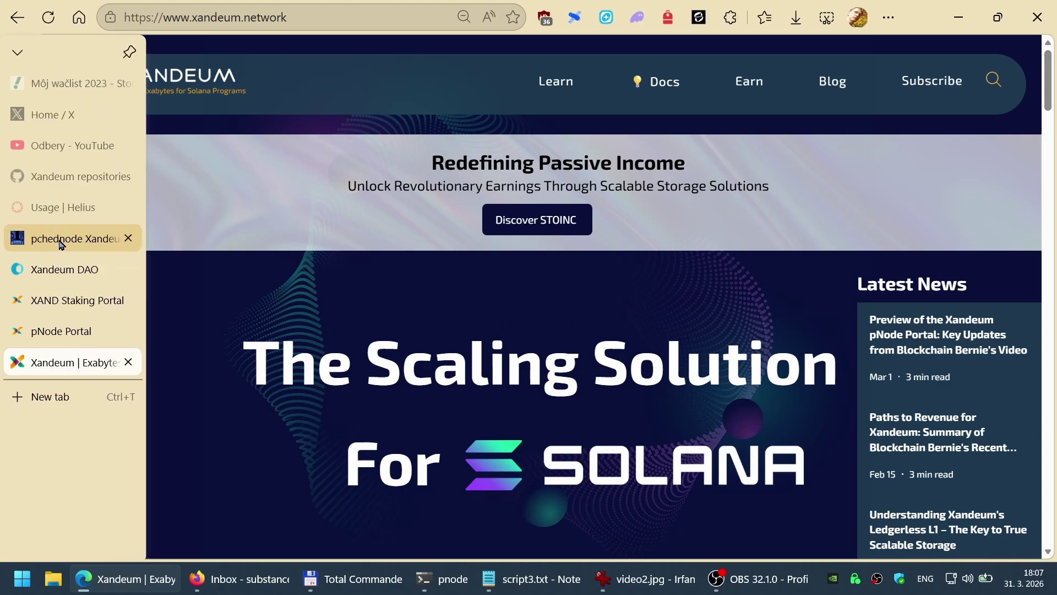
{"action": "left_click", "coordinate": [60, 241]}
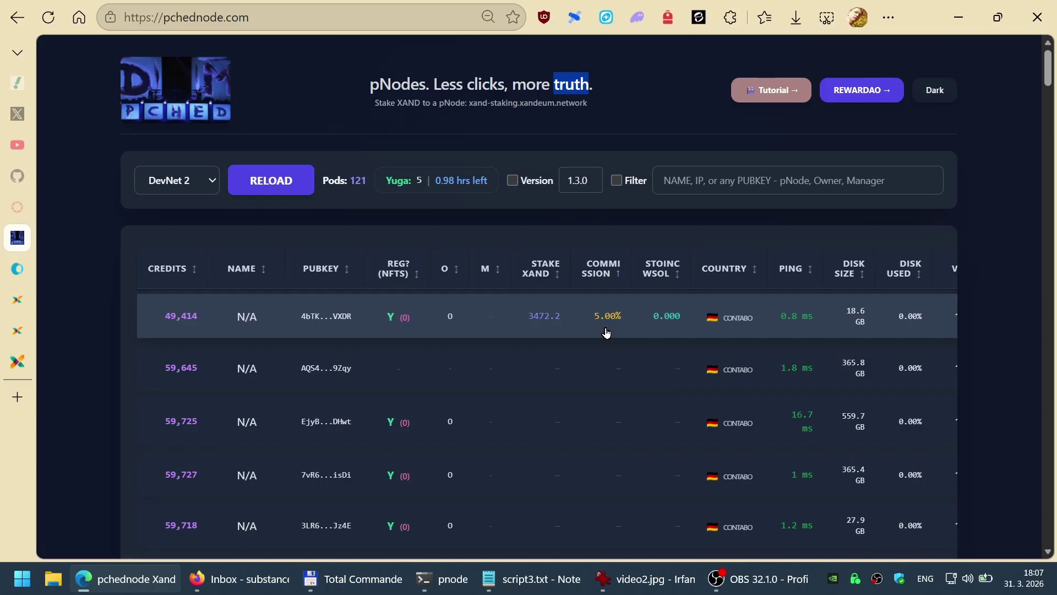